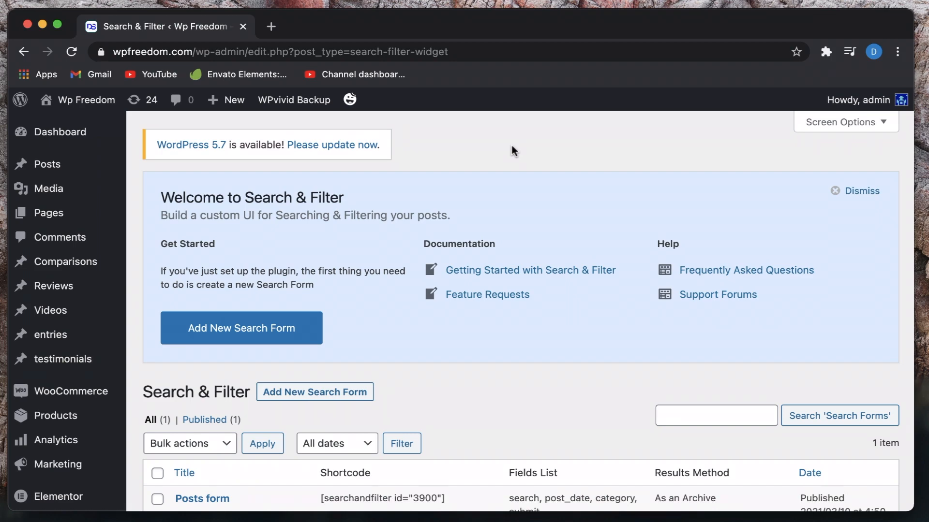
- Look over the Search & Filter overview page, its welcome section and the list of search forms
scroll(512, 146, down, 5)
scroll(512, 182, up, 5)
triple_click(334, 188)
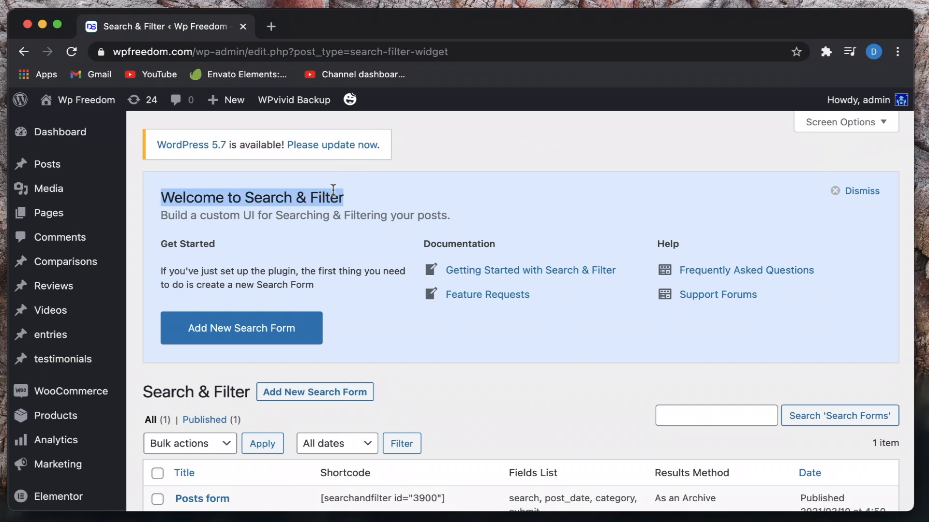
click(424, 194)
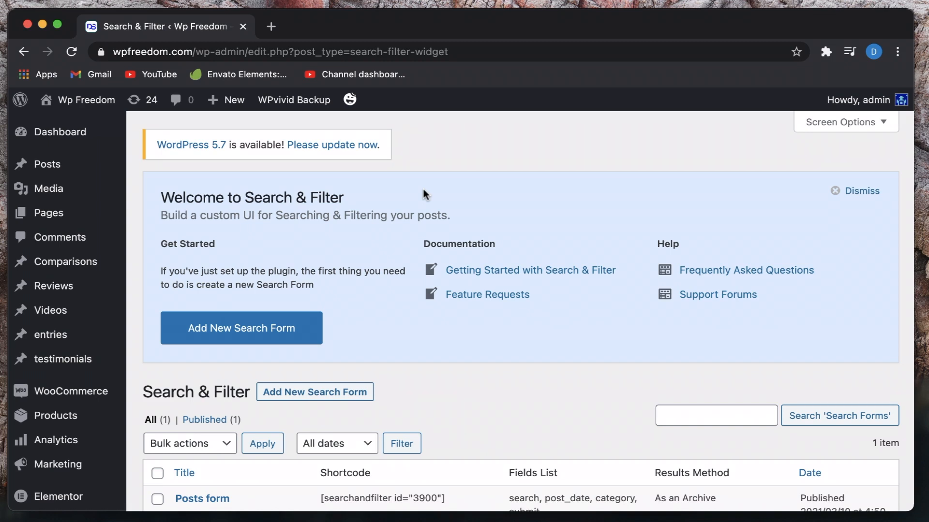
scroll(425, 195, down, 5)
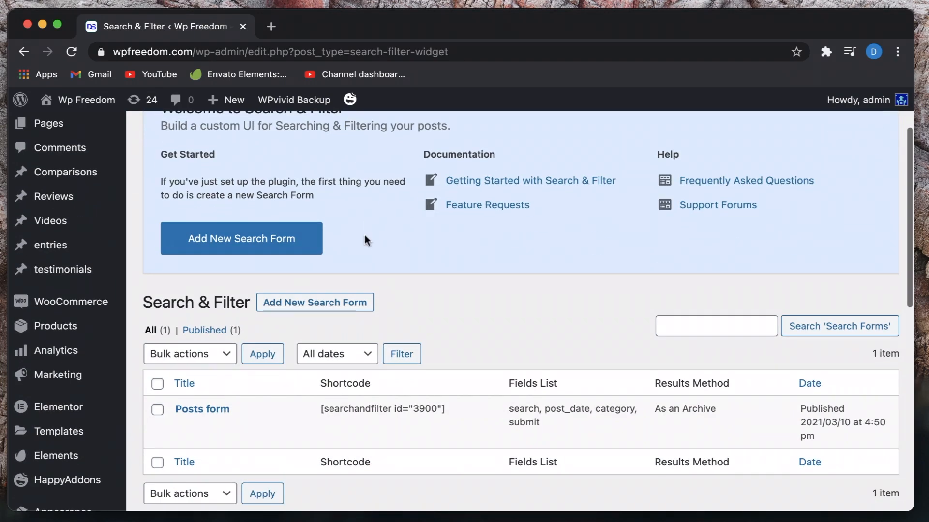
scroll(481, 315, up, 5)
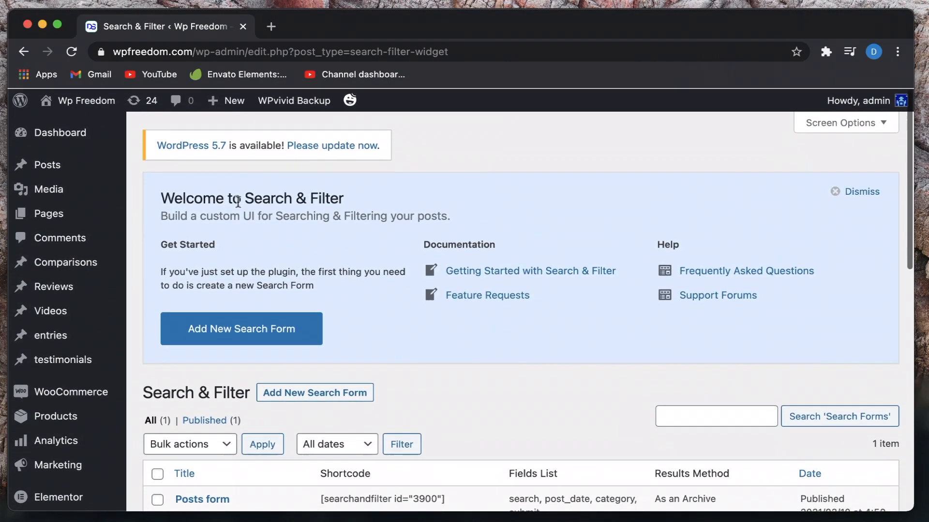
scroll(350, 319, down, 10)
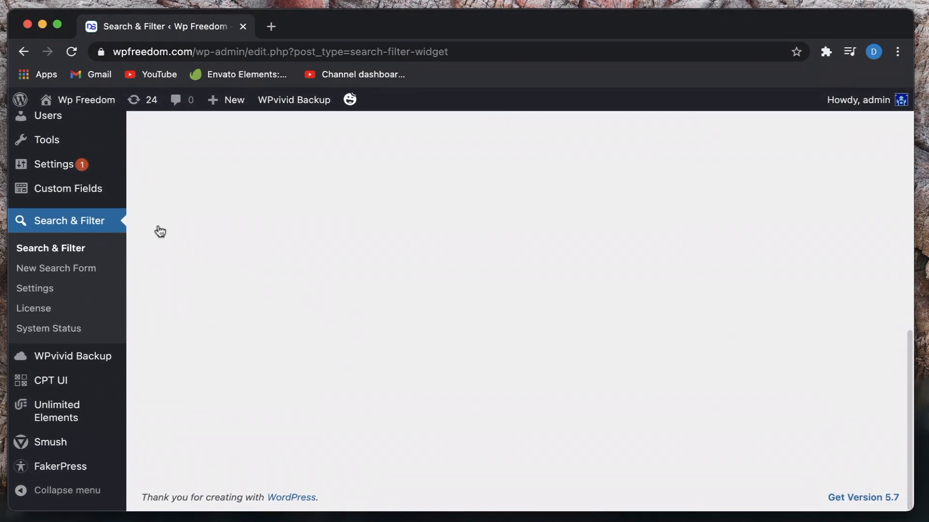
click(95, 223)
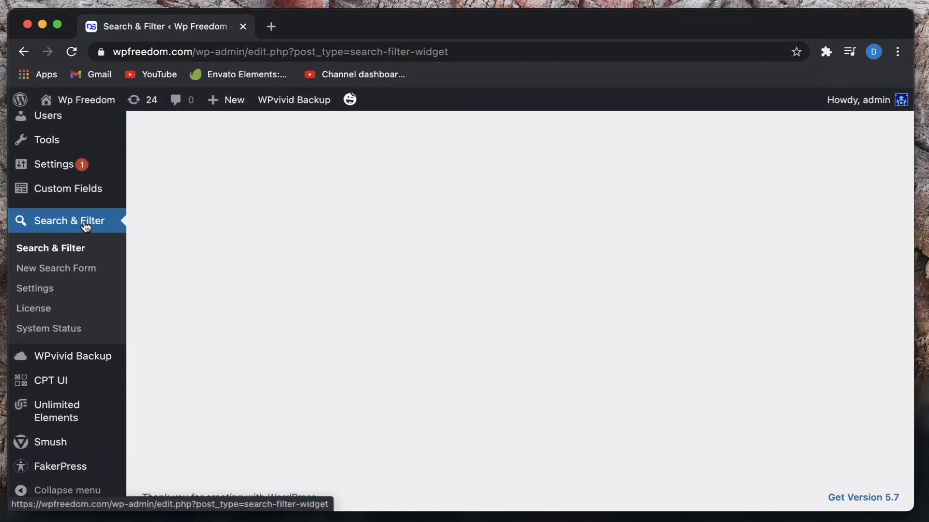
scroll(371, 281, up, 2)
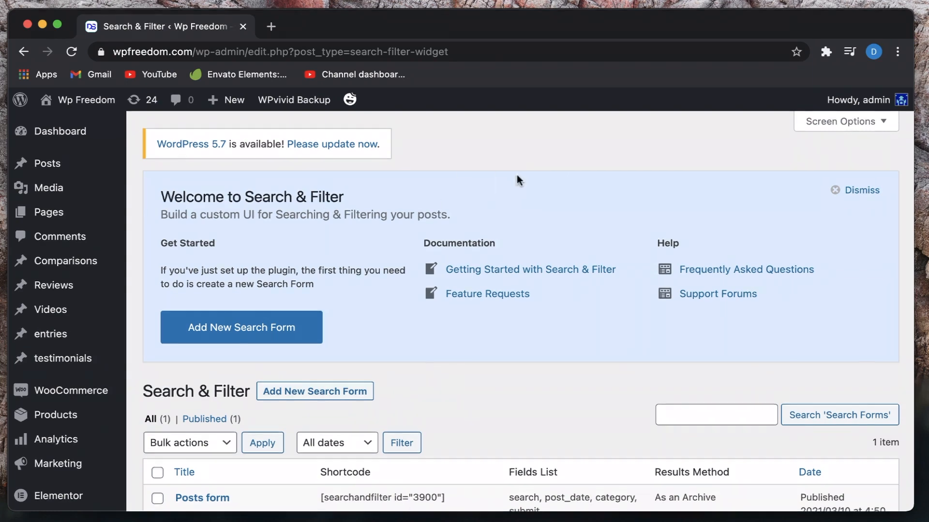
scroll(516, 181, down, 3)
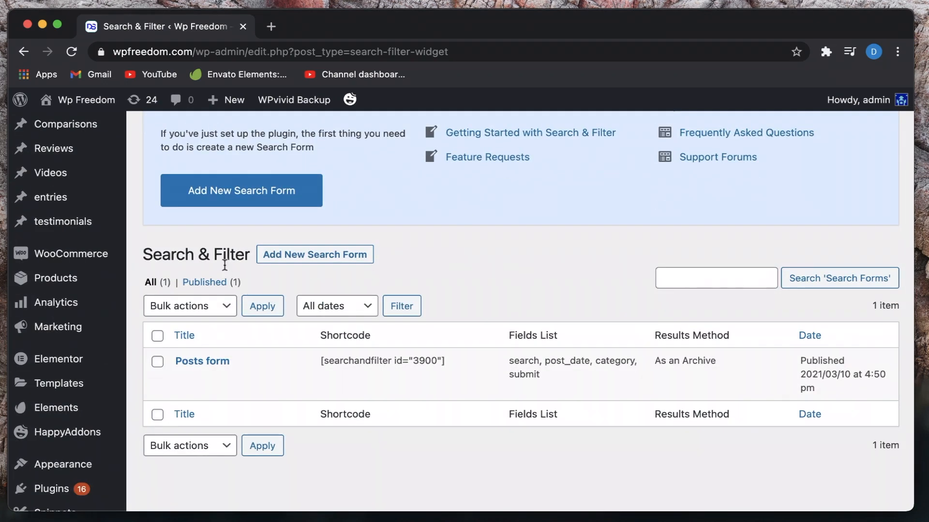
triple_click(206, 255)
click(206, 254)
click(475, 262)
- Move the existing "Posts form" search form to the trash and dismiss the notice
click(213, 378)
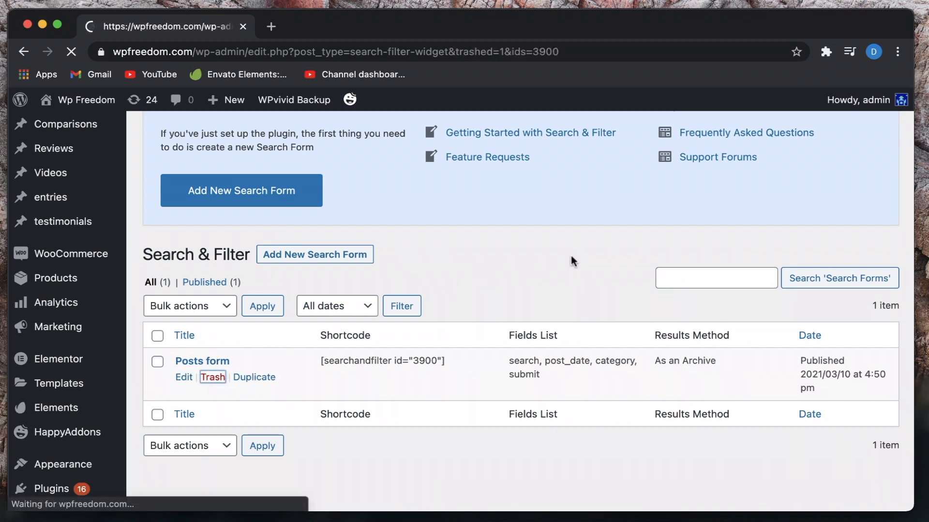
scroll(421, 379, down, 4)
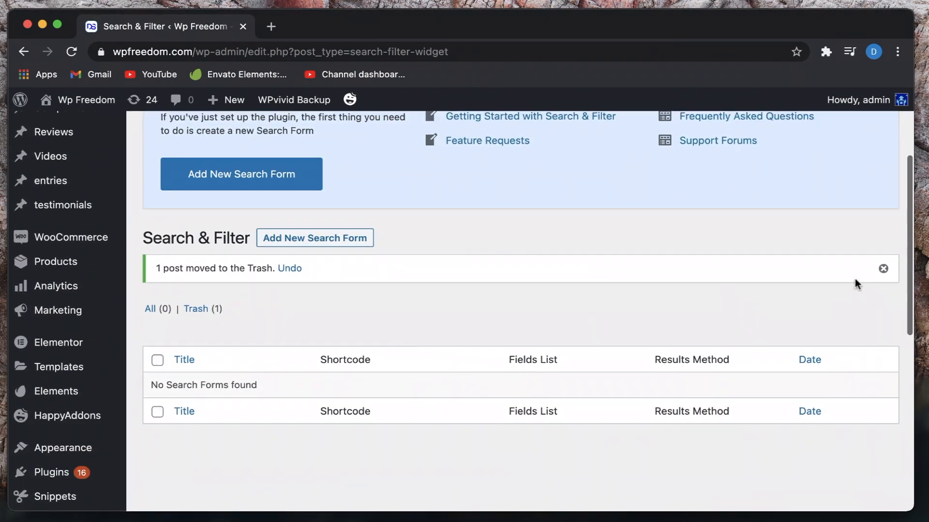
click(883, 268)
- Add a new search form with the title "Posts search form"
click(340, 245)
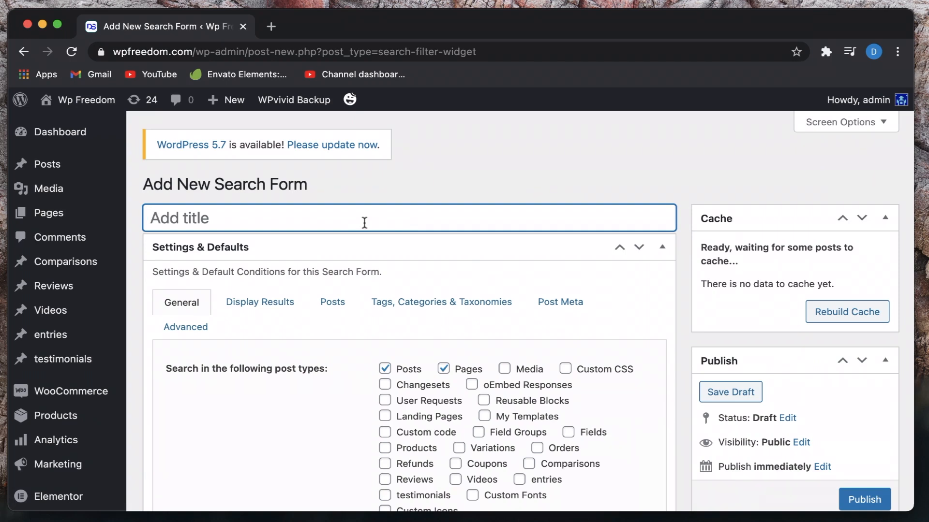
text(Po)
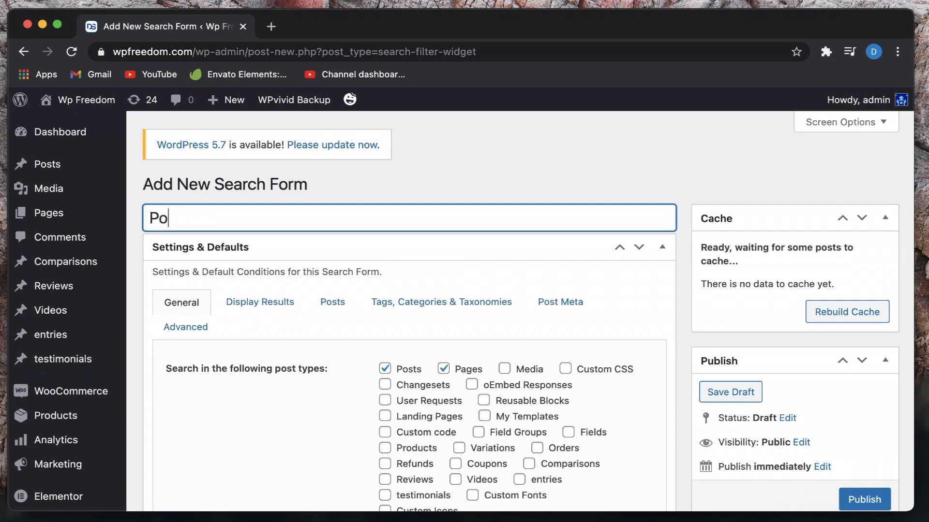
text(sts search form)
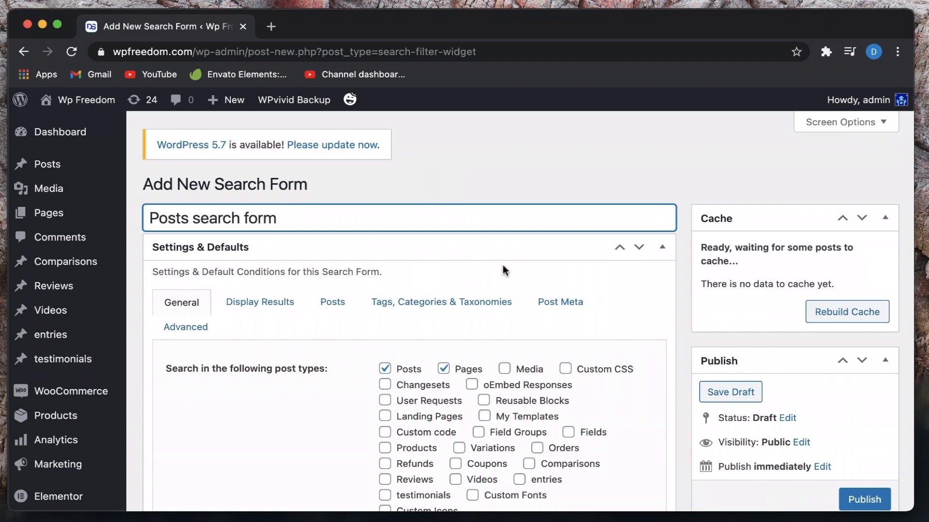
- Look through the new form's Settings & Defaults, Available Fields and Search Form UI sections
click(376, 247)
click(315, 246)
scroll(278, 265, down, 6)
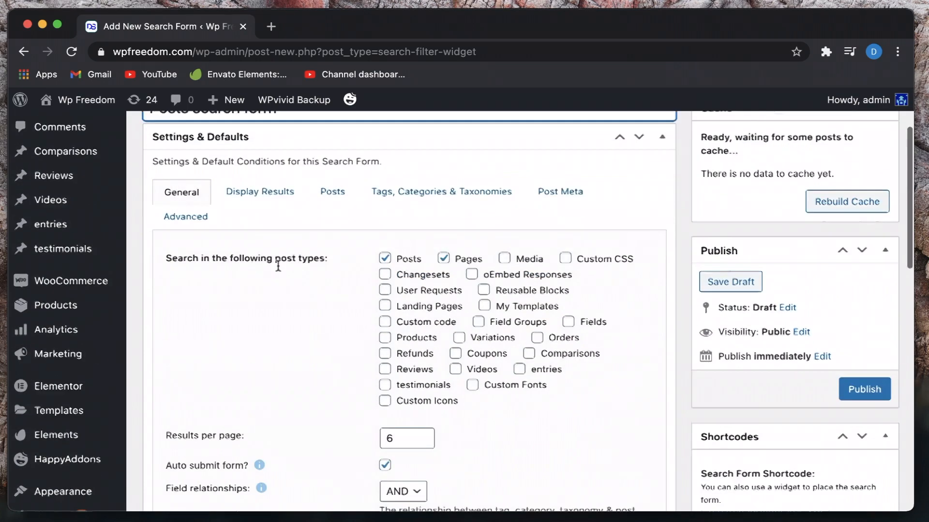
scroll(277, 263, down, 8)
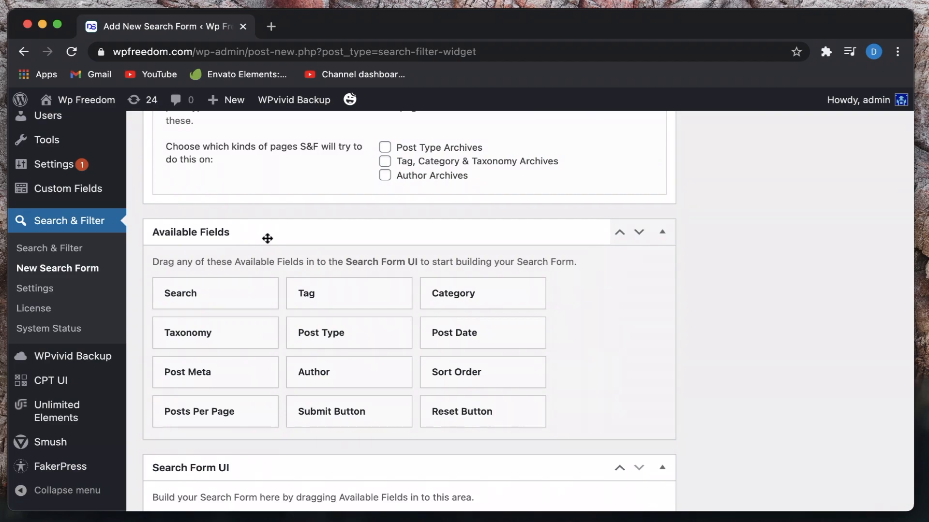
scroll(306, 318, up, 8)
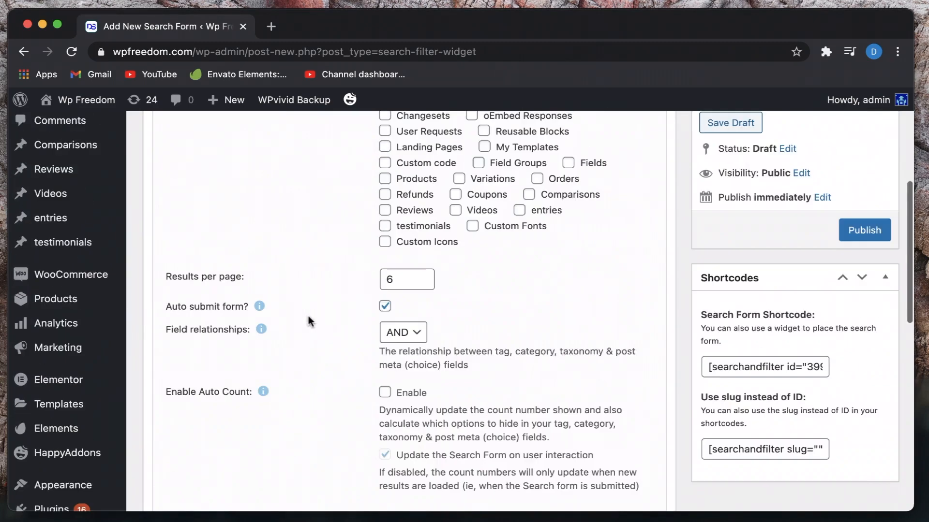
scroll(308, 320, down, 8)
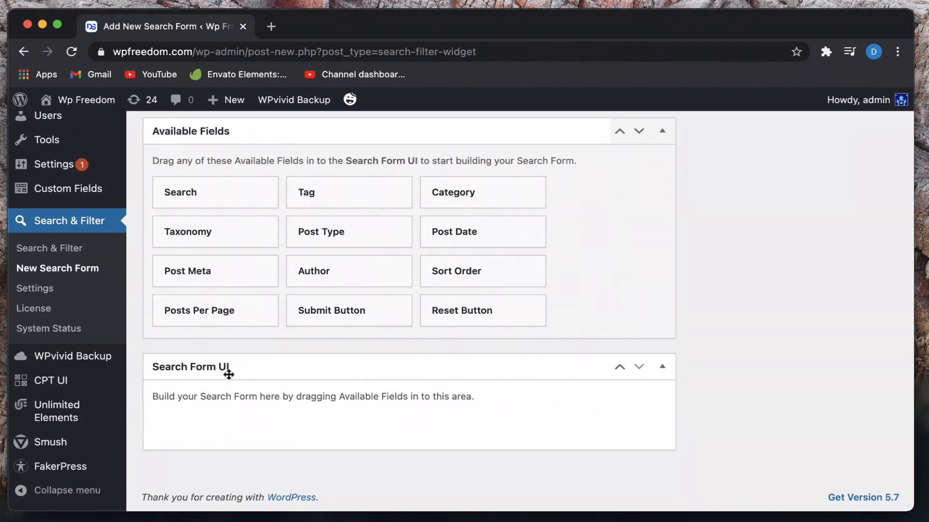
scroll(213, 377, up, 20)
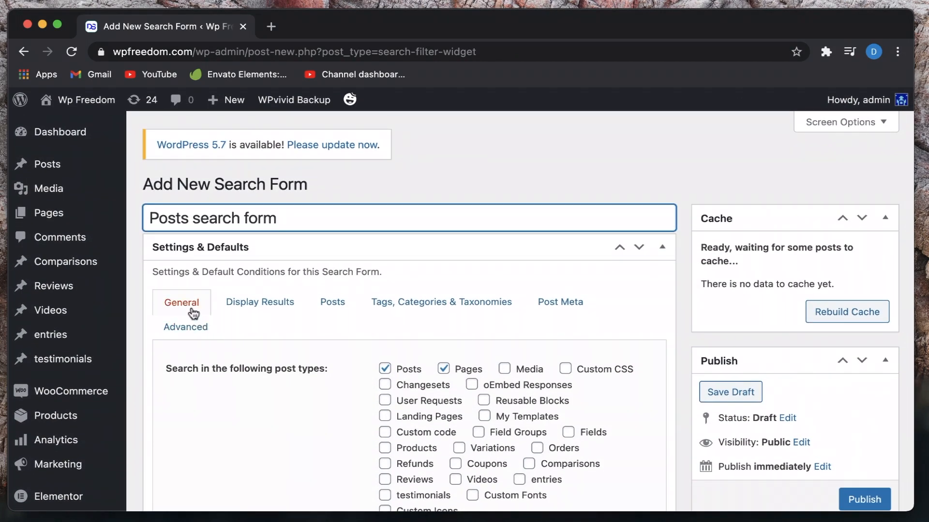
- Review the form's title, its General settings and the search form shortcodes
scroll(252, 391, down, 3)
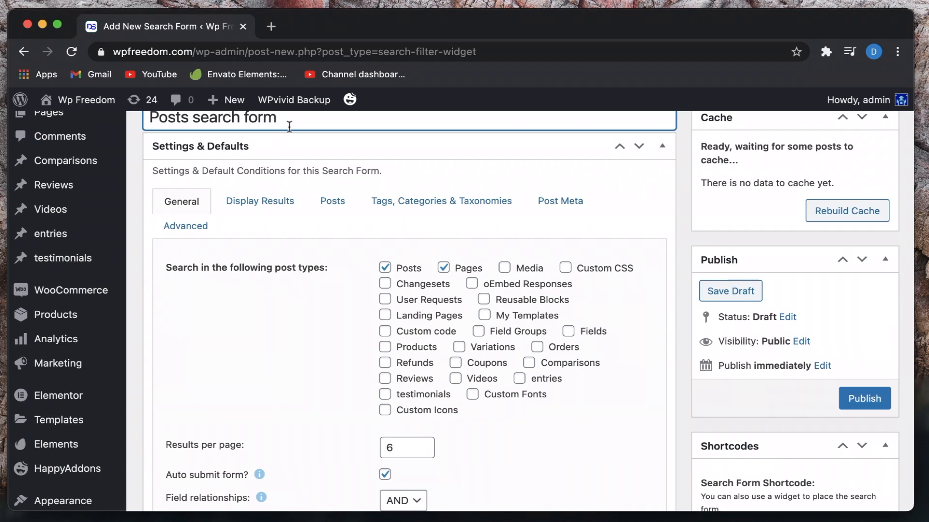
scroll(245, 357, down, 1)
scroll(271, 363, up, 3)
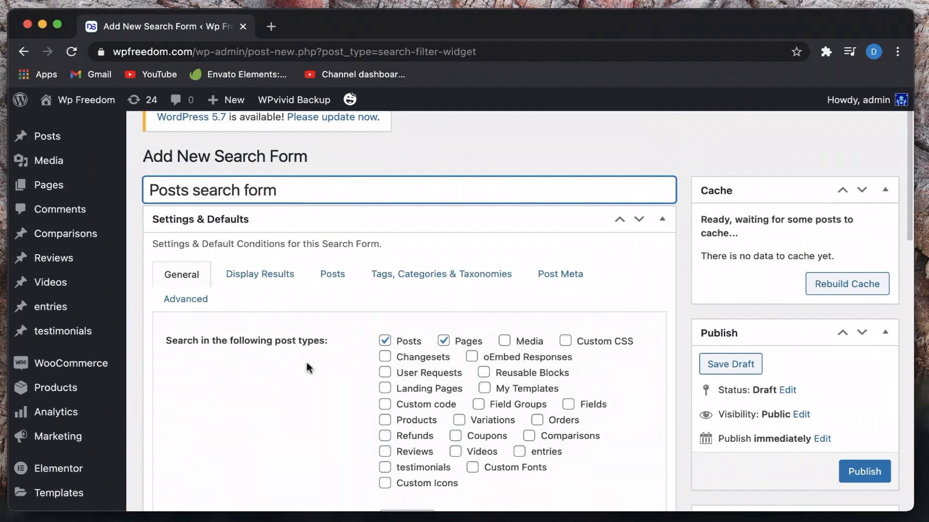
scroll(309, 369, down, 5)
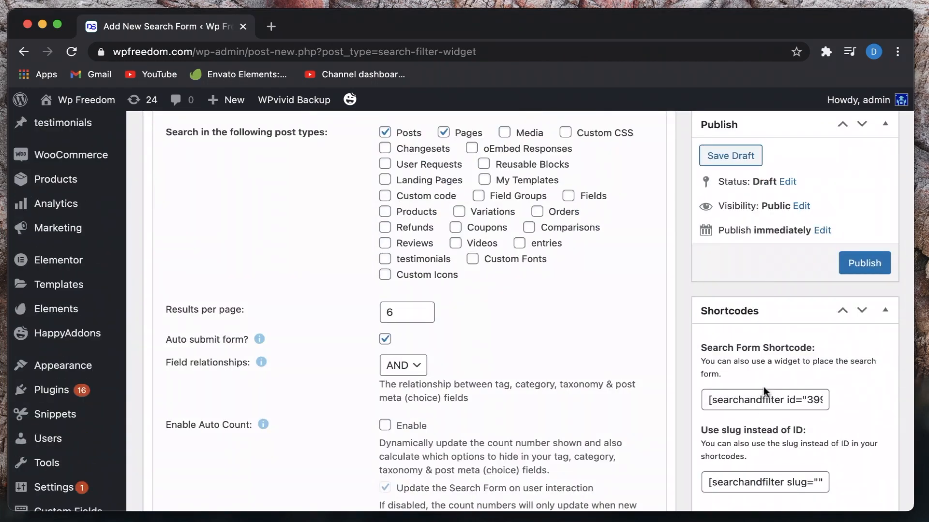
scroll(278, 291, up, 2)
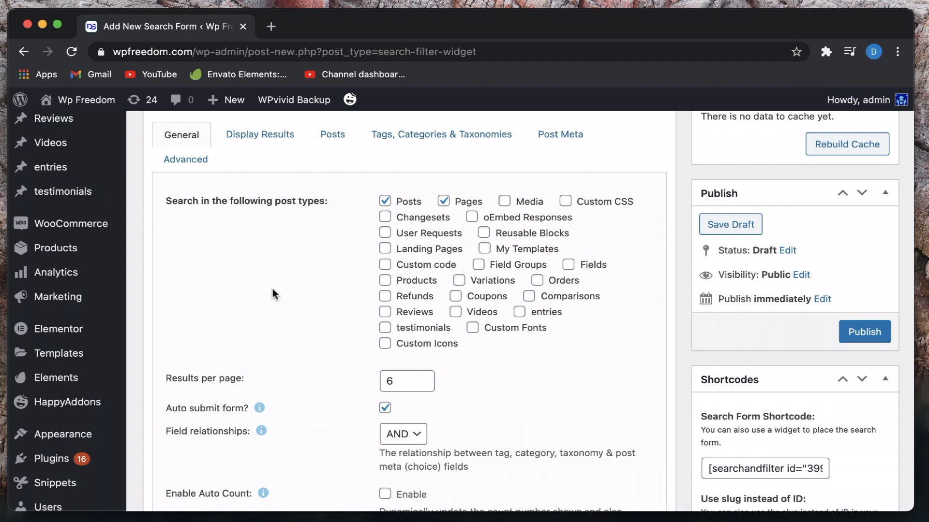
scroll(271, 295, up, 2)
scroll(252, 179, up, 2)
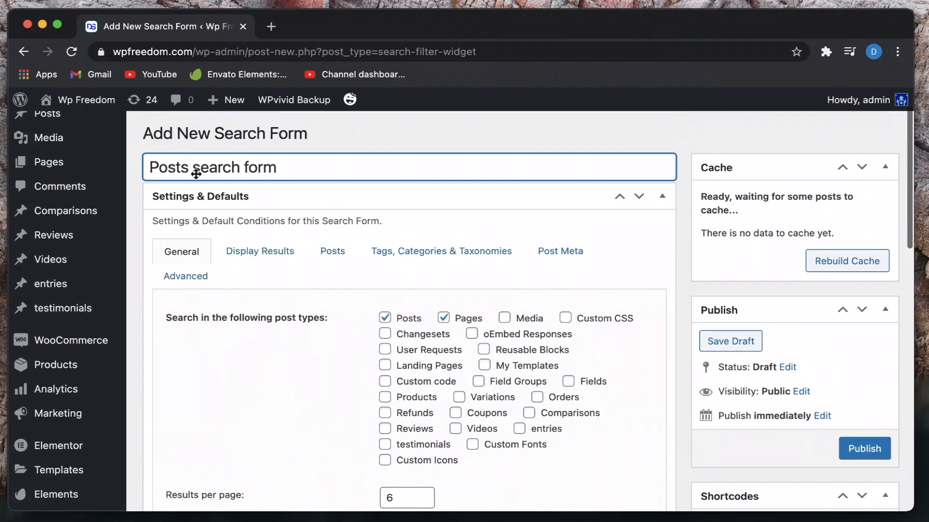
double_click(225, 167)
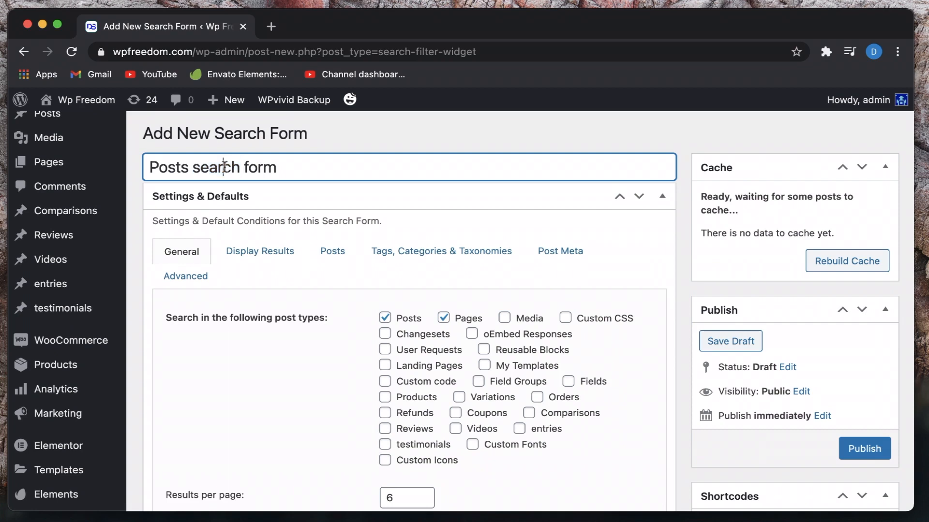
triple_click(223, 167)
double_click(219, 166)
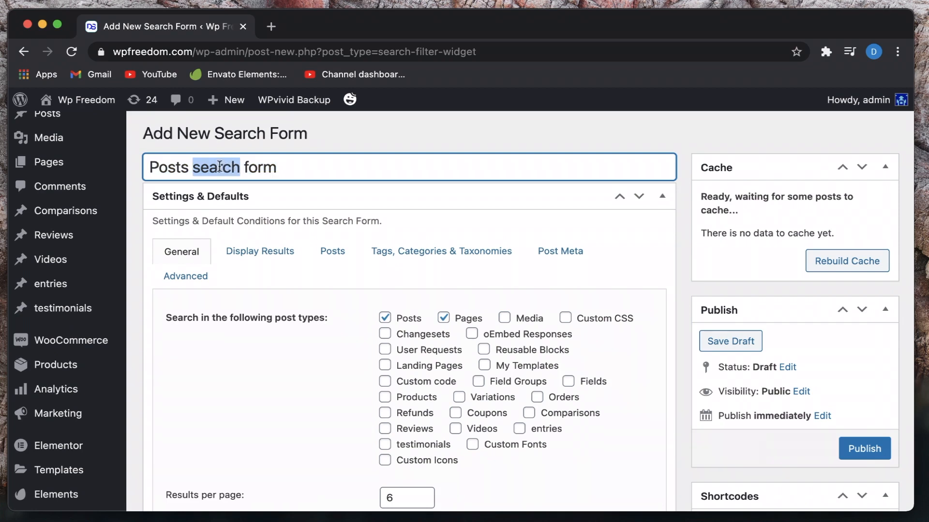
click(293, 167)
- Exclude Pages from the post types the form searches, keeping Posts selected
scroll(615, 316, down, 7)
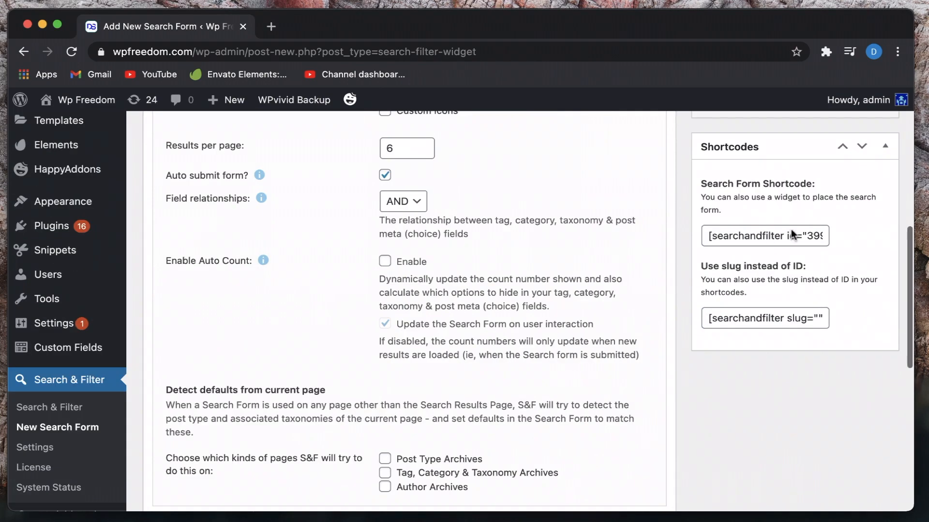
scroll(465, 282, up, 5)
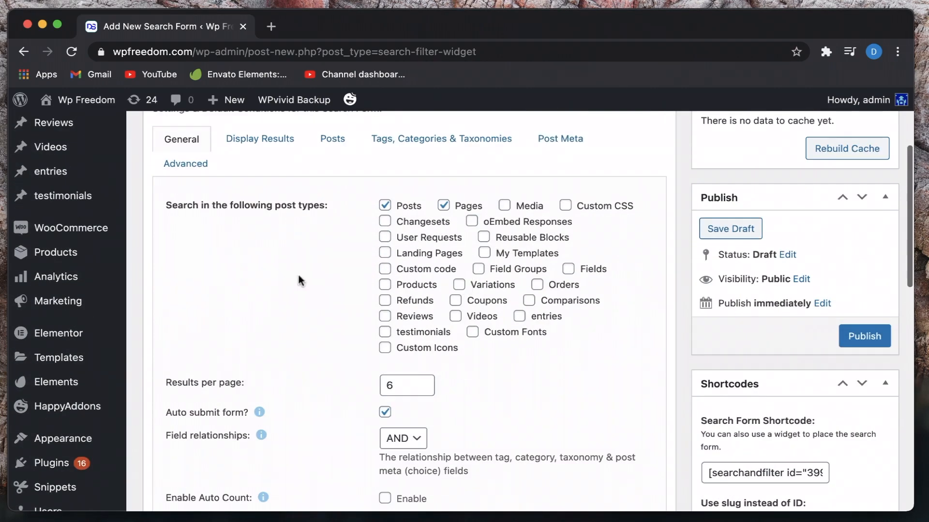
scroll(298, 280, up, 2)
click(443, 268)
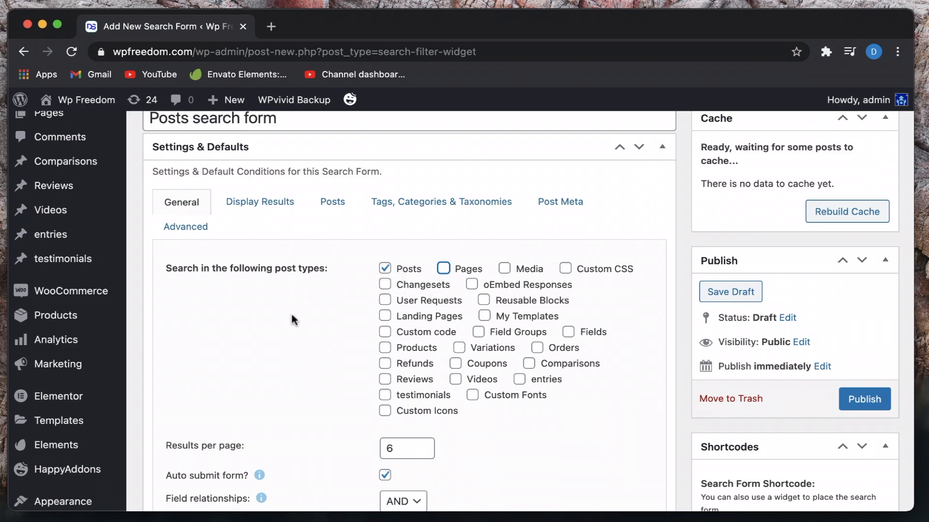
- Examine the General settings for results per page, auto submit, field relationships, auto count and detecting defaults from the current page
scroll(288, 326, down, 1)
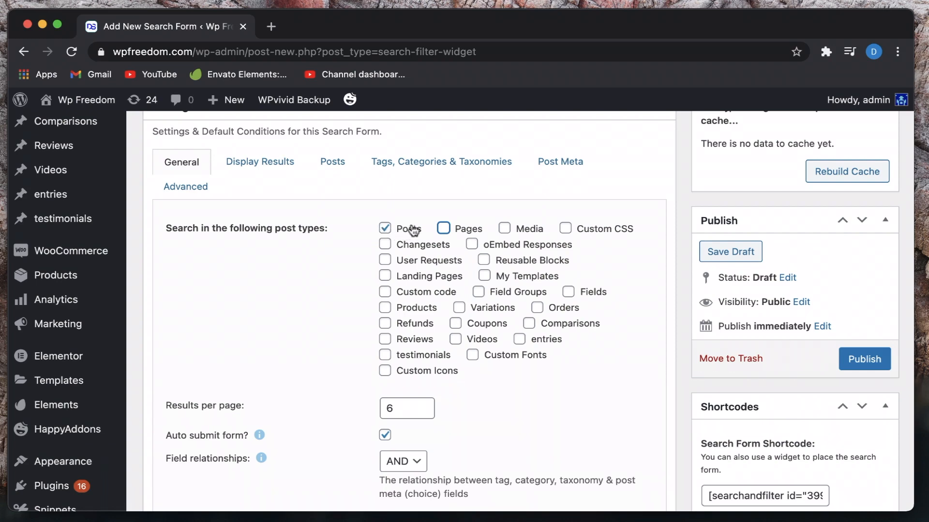
scroll(281, 293, down, 3)
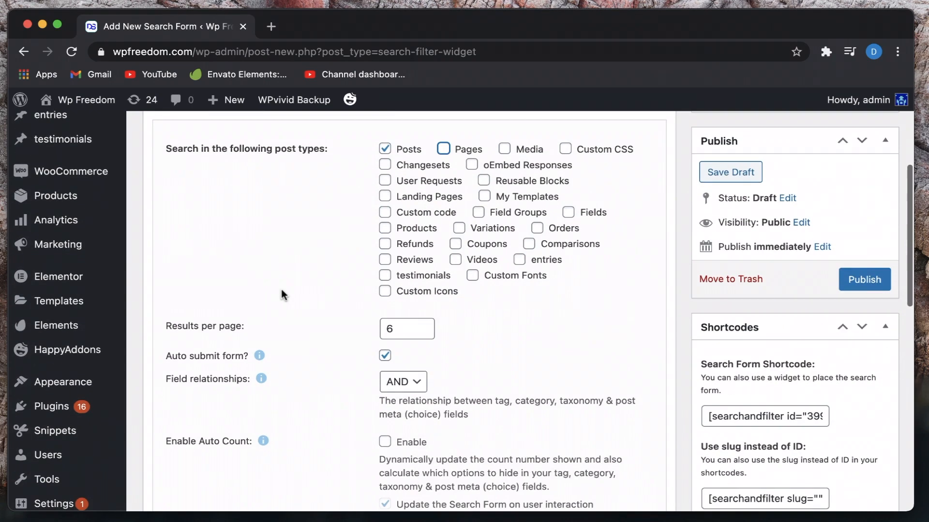
double_click(403, 331)
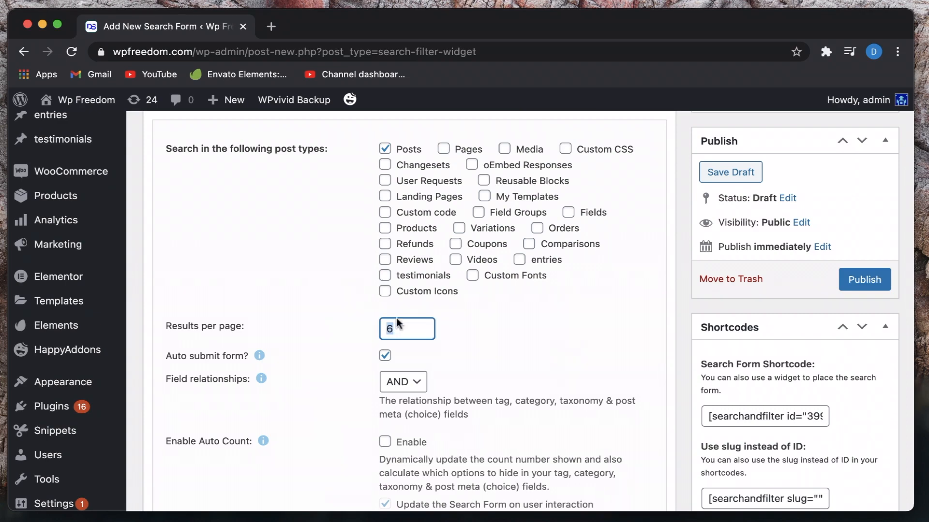
click(302, 290)
scroll(302, 290, down, 3)
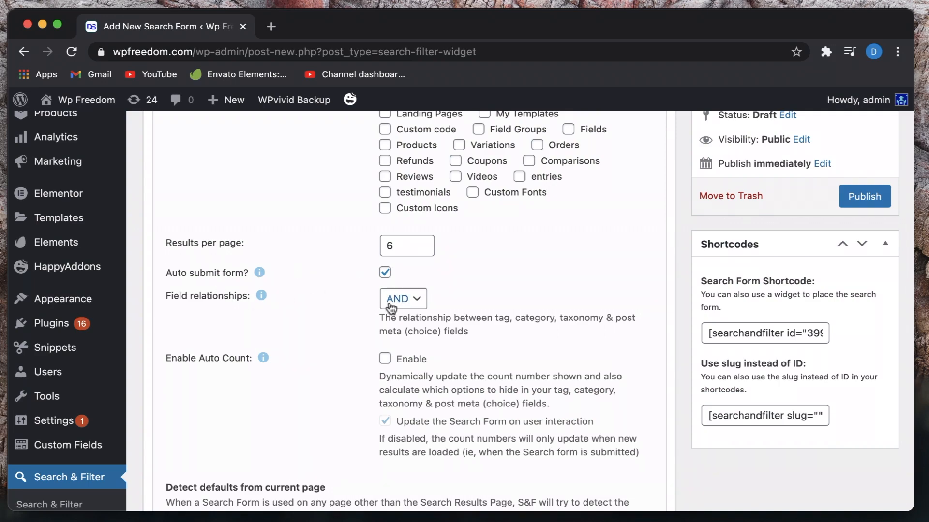
scroll(410, 304, down, 10)
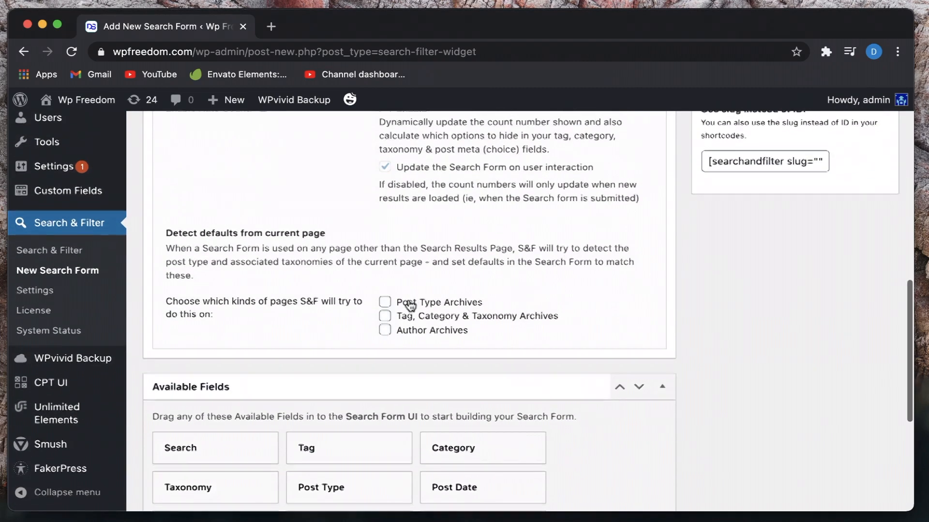
scroll(307, 333, up, 10)
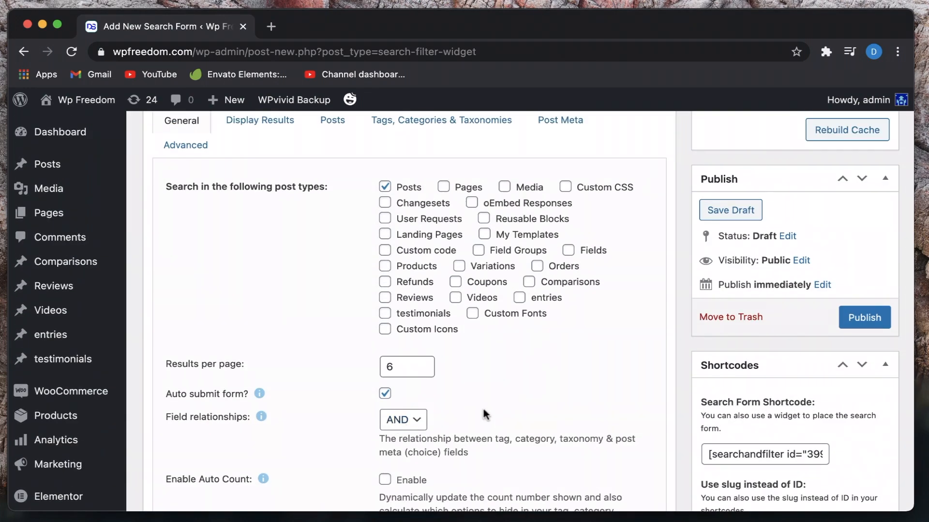
scroll(483, 406, down, 2)
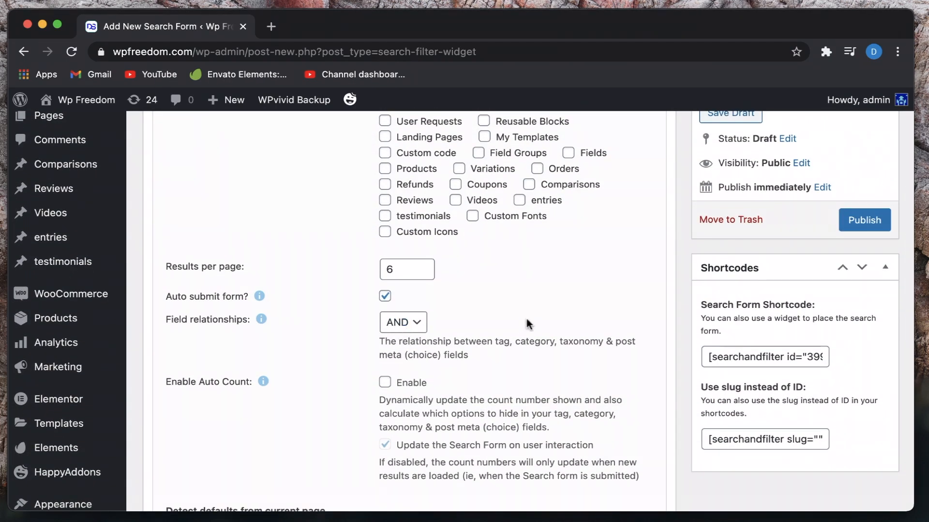
- Enable detecting defaults from the current page on Post Type Archives
scroll(525, 316, down, 2)
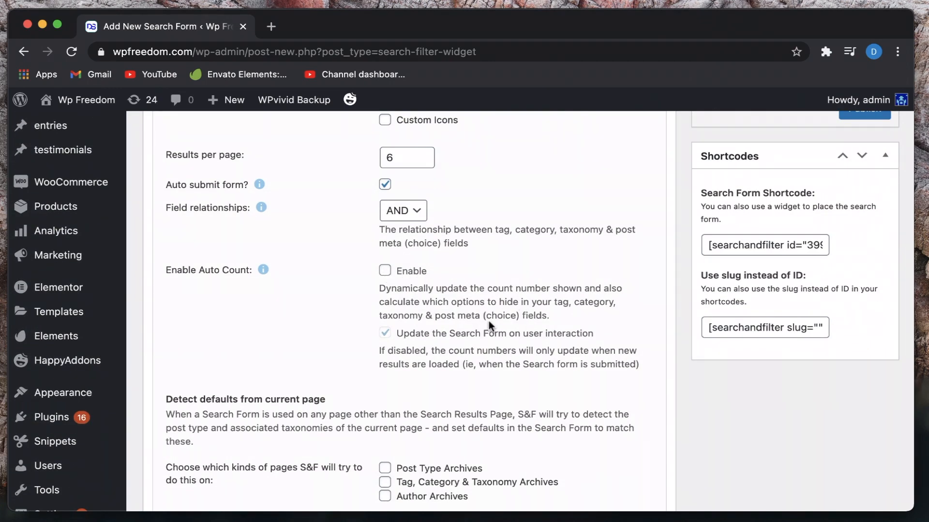
scroll(489, 320, down, 3)
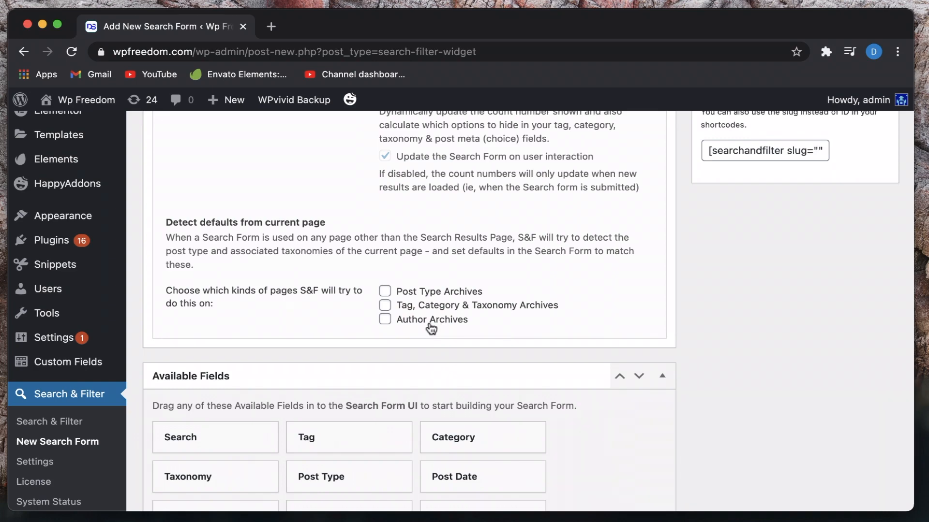
scroll(430, 329, down, 3)
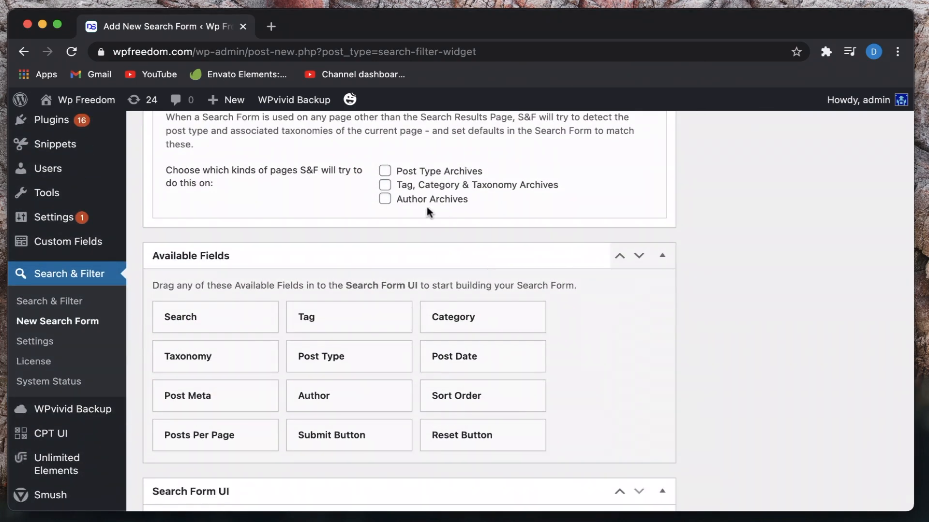
scroll(643, 211, down, 2)
scroll(643, 212, up, 3)
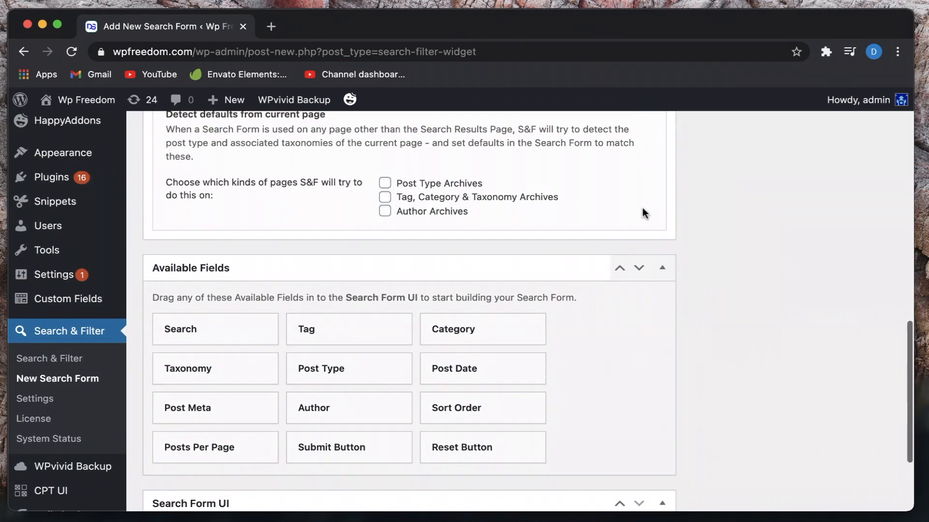
click(441, 183)
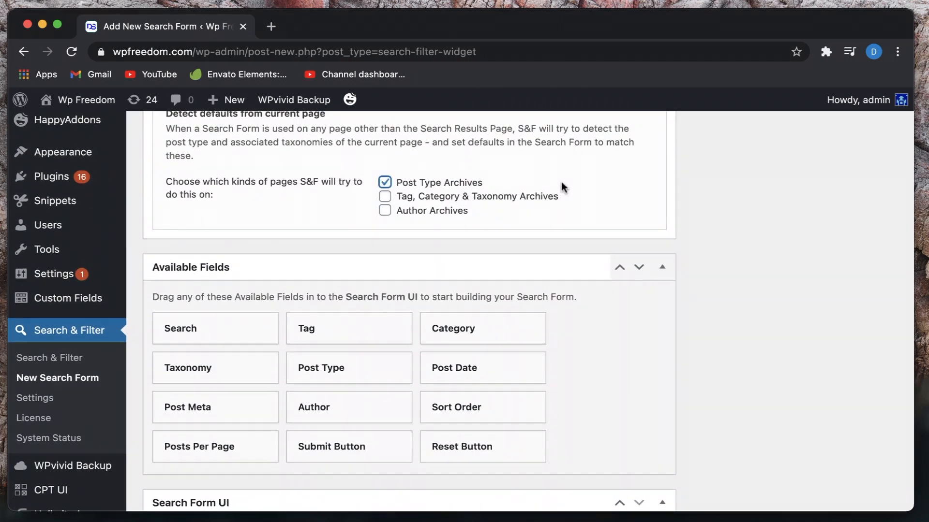
- Add a Search field to the Search Form UI with the heading "Search Your posts" and collapse its settings
scroll(539, 178, down, 2)
scroll(342, 292, down, 2)
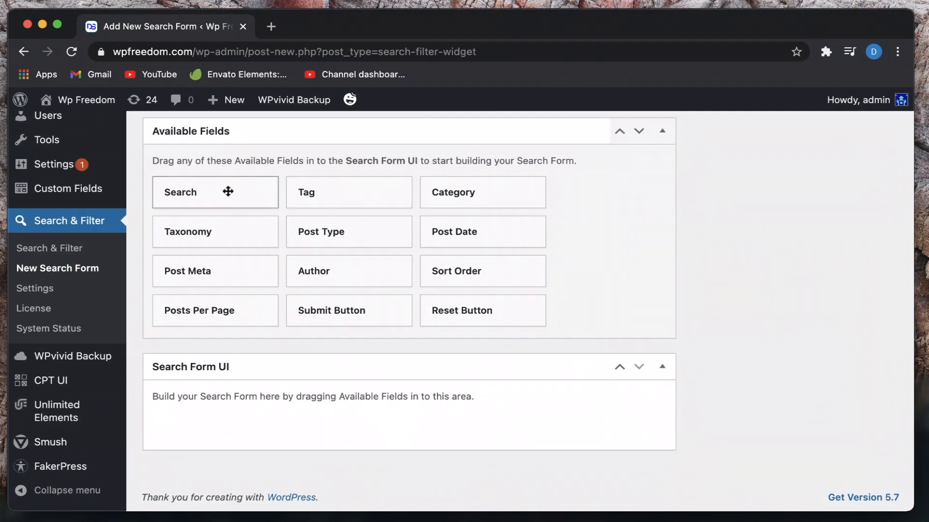
drag(230, 191, 215, 417)
scroll(263, 437, down, 4)
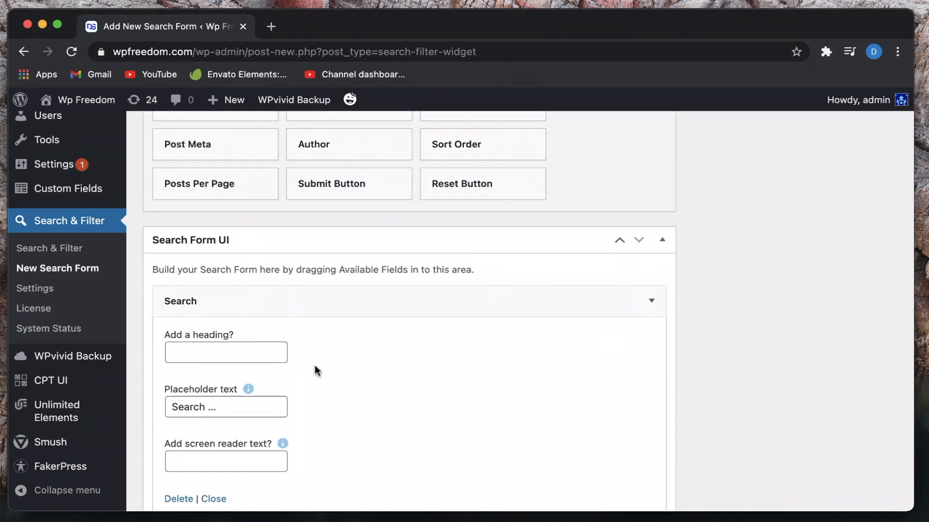
scroll(315, 364, down, 2)
click(214, 278)
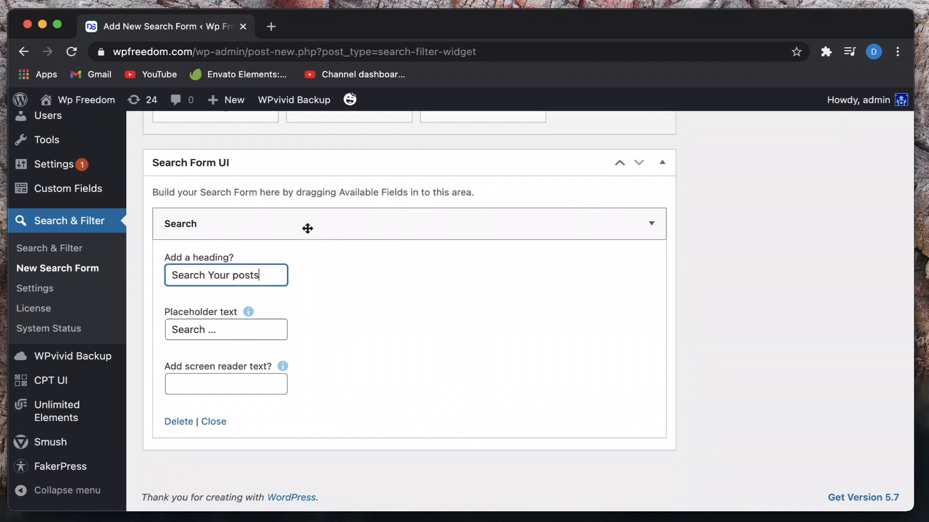
click(306, 227)
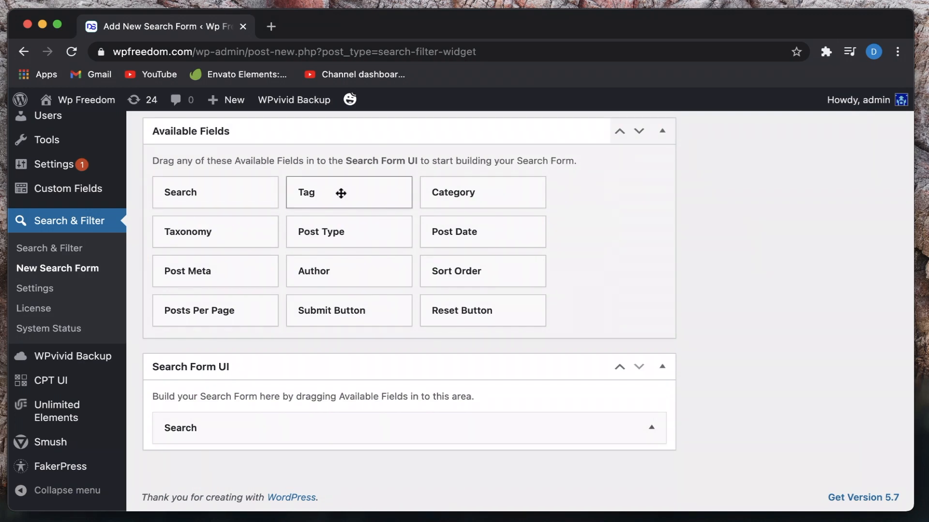
- Add a Tag field below Search, check its input type options while keeping Dropdown, and collapse its settings
drag(341, 193, 265, 454)
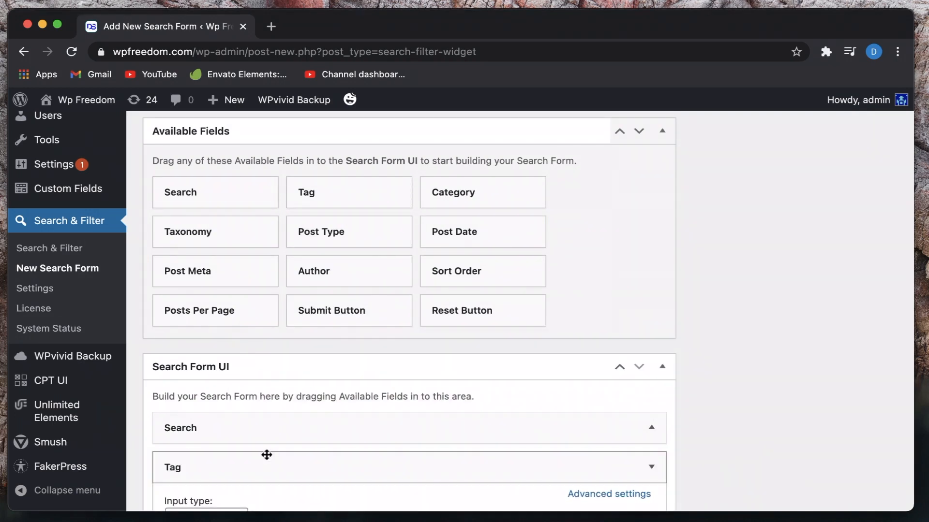
scroll(266, 455, down, 3)
scroll(266, 455, down, 2)
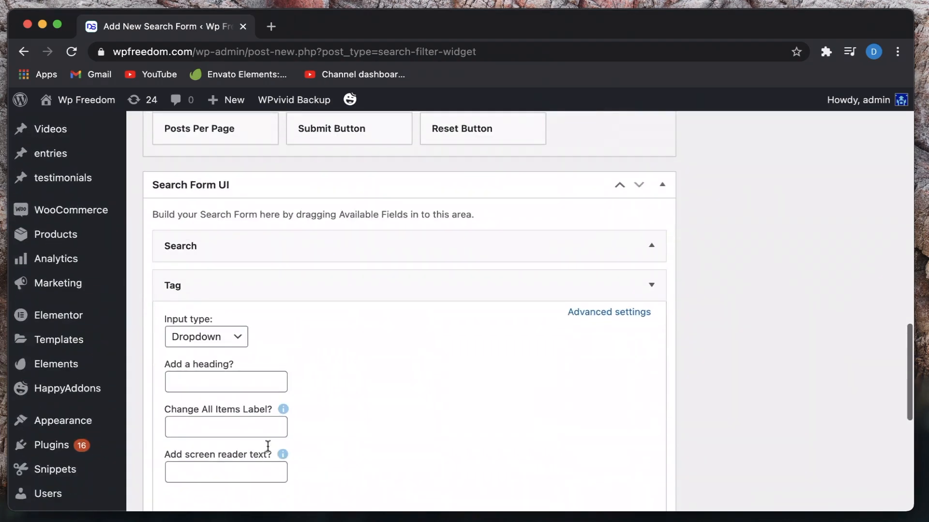
click(227, 343)
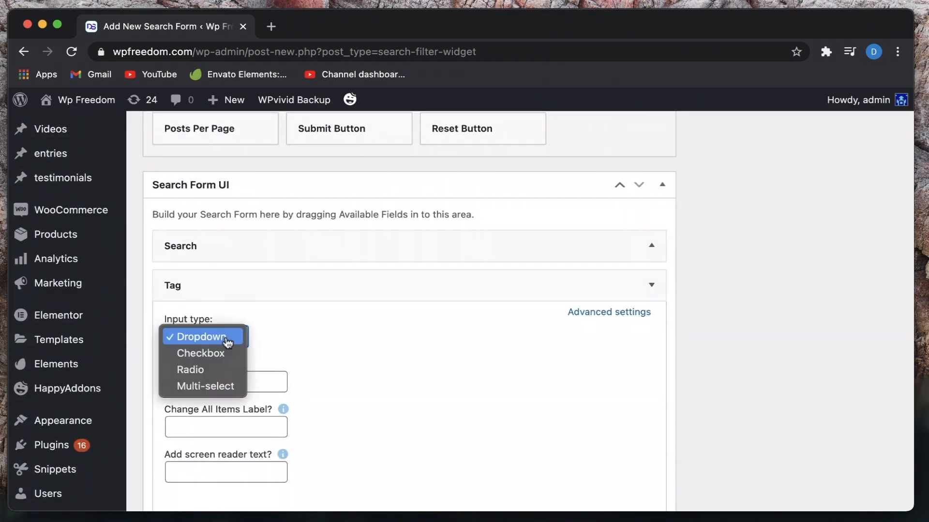
click(227, 341)
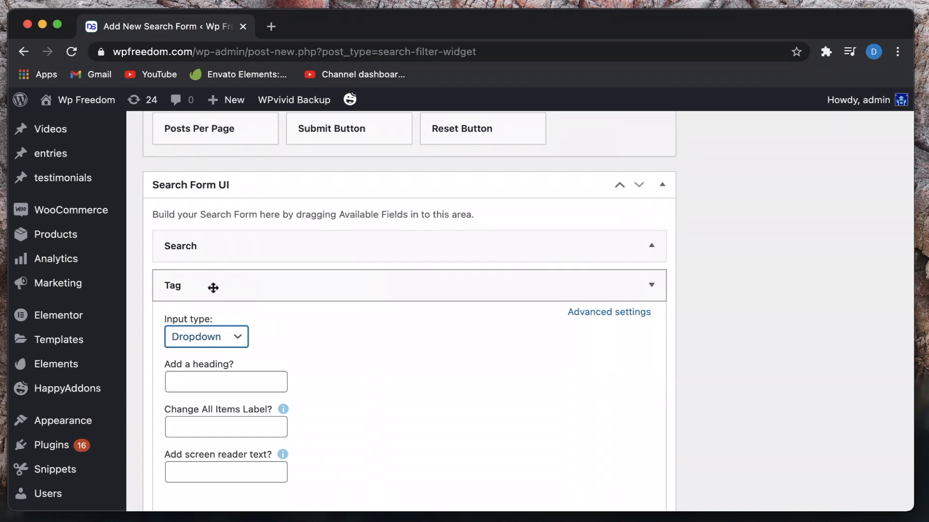
click(296, 307)
click(344, 291)
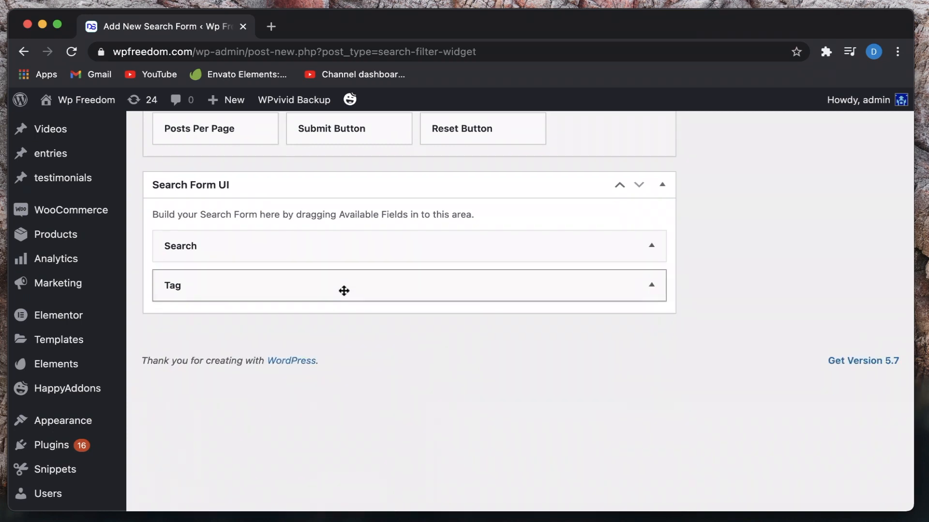
- Delete the Tag field from the Search Form UI
click(645, 294)
scroll(456, 365, down, 2)
scroll(453, 364, down, 3)
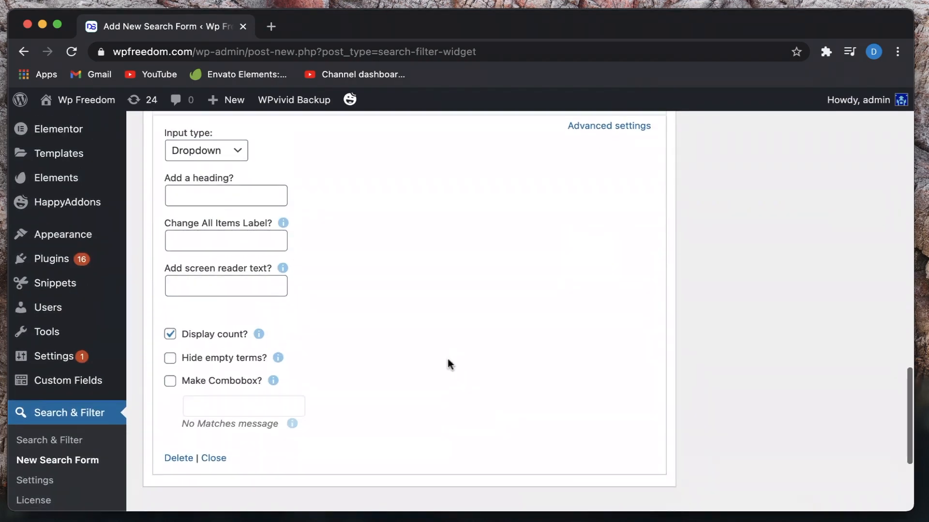
click(182, 457)
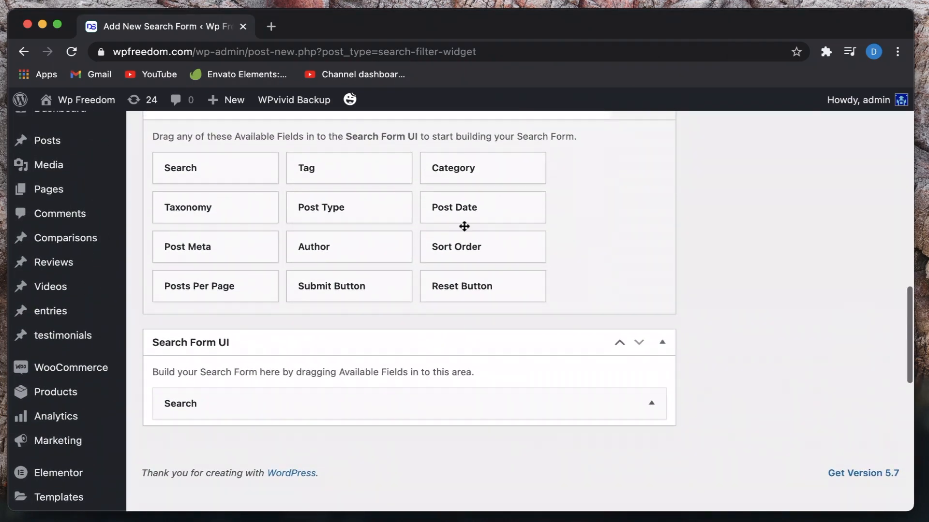
- Add a Category field below Search in the Search Form UI, keeping the Dropdown input type
drag(487, 172, 276, 439)
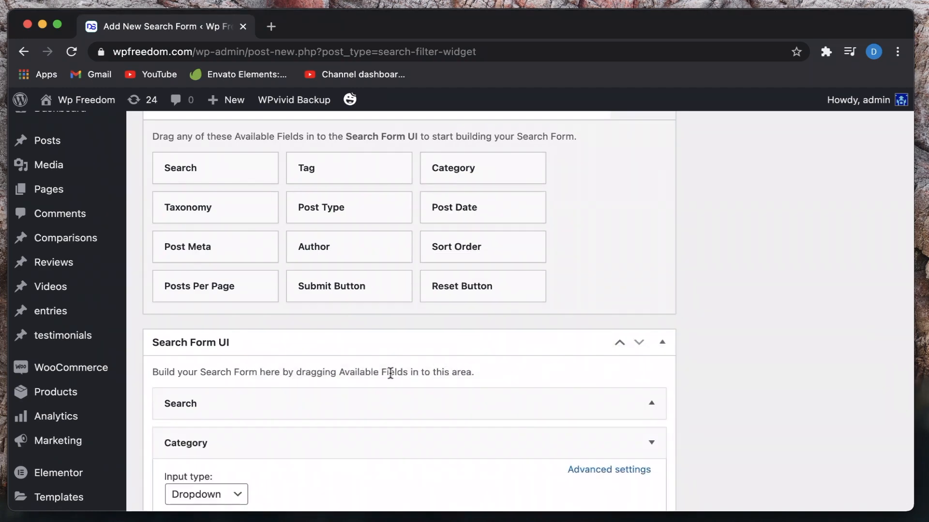
scroll(388, 374, down, 5)
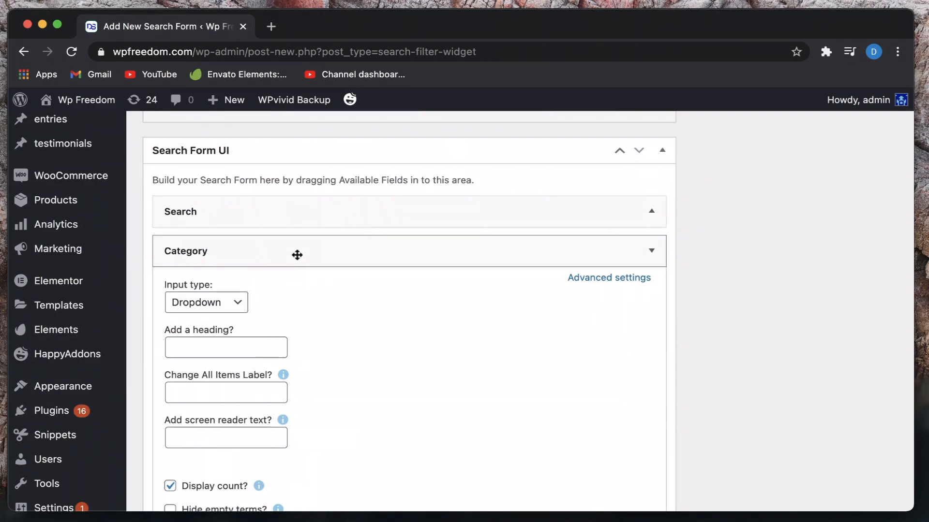
- Turn off auto submit for the form in the General settings
scroll(297, 255, up, 15)
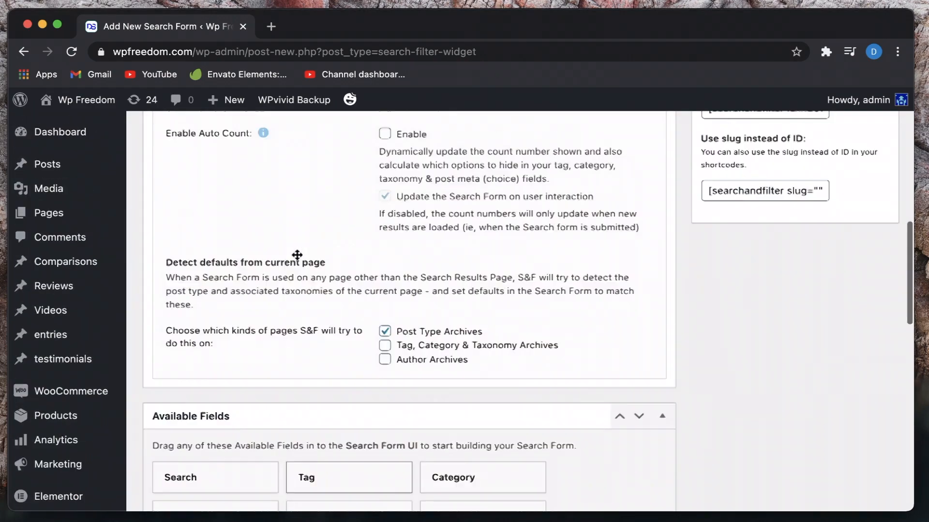
scroll(298, 259, down, 6)
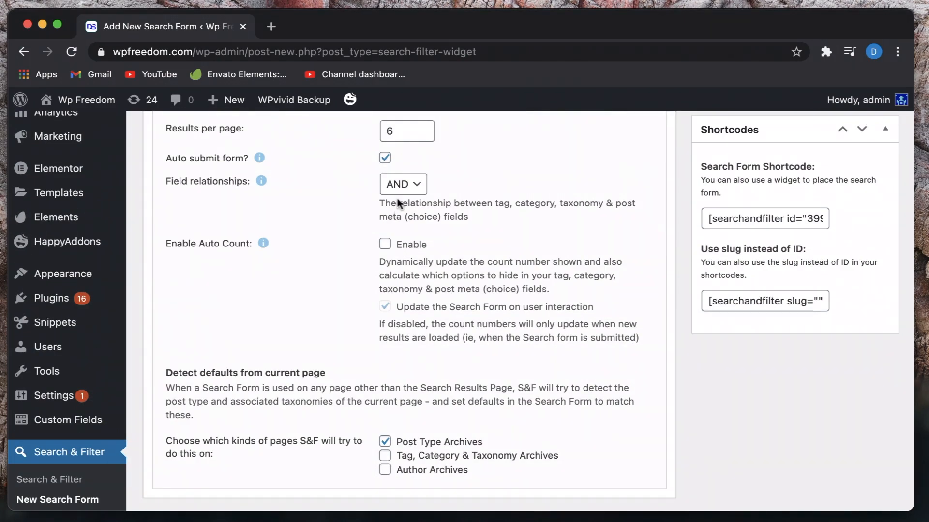
click(385, 158)
- Collapse the Category field's settings, then add a Submit Button field below it and collapse that too
scroll(289, 255, down, 8)
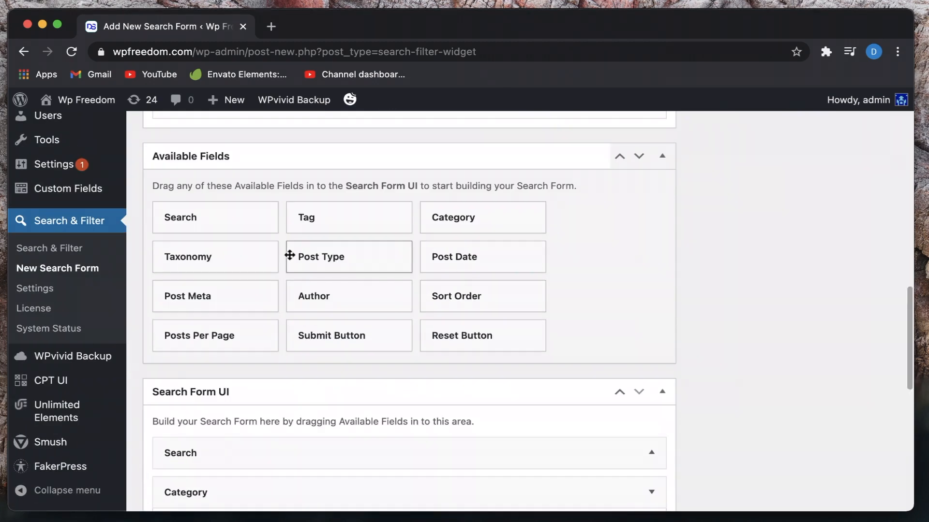
scroll(289, 255, down, 7)
scroll(289, 257, up, 2)
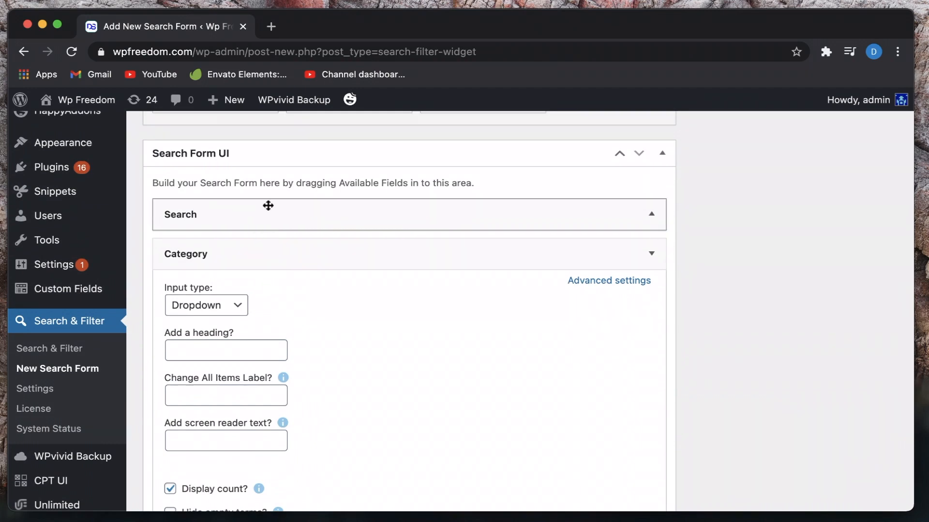
click(283, 255)
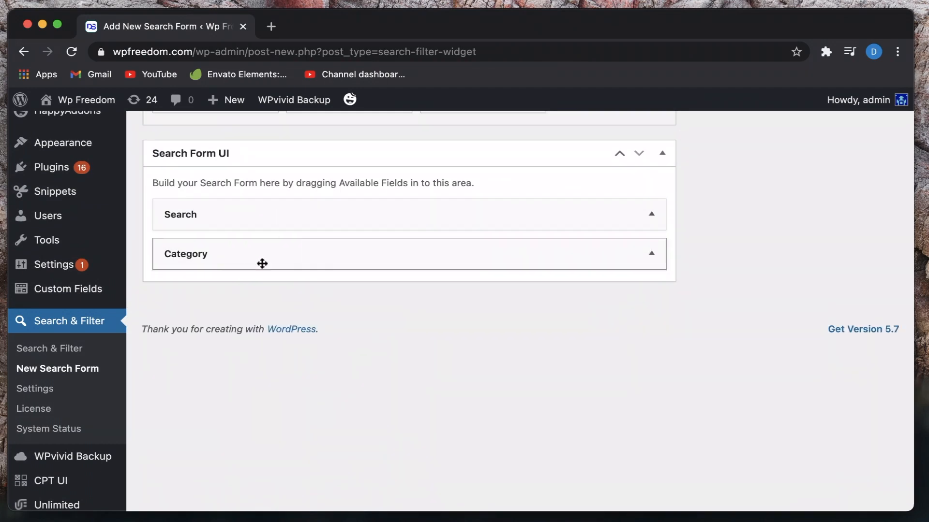
scroll(265, 257, up, 4)
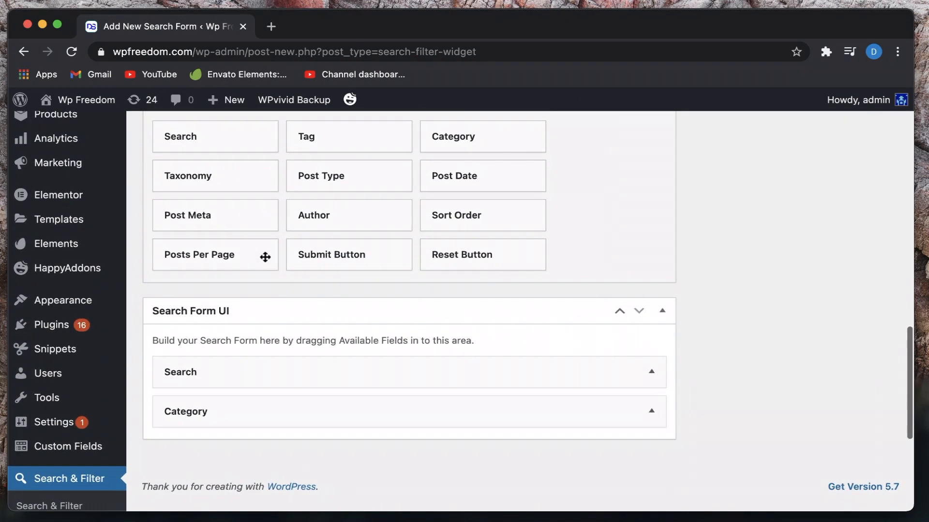
drag(340, 260, 245, 471)
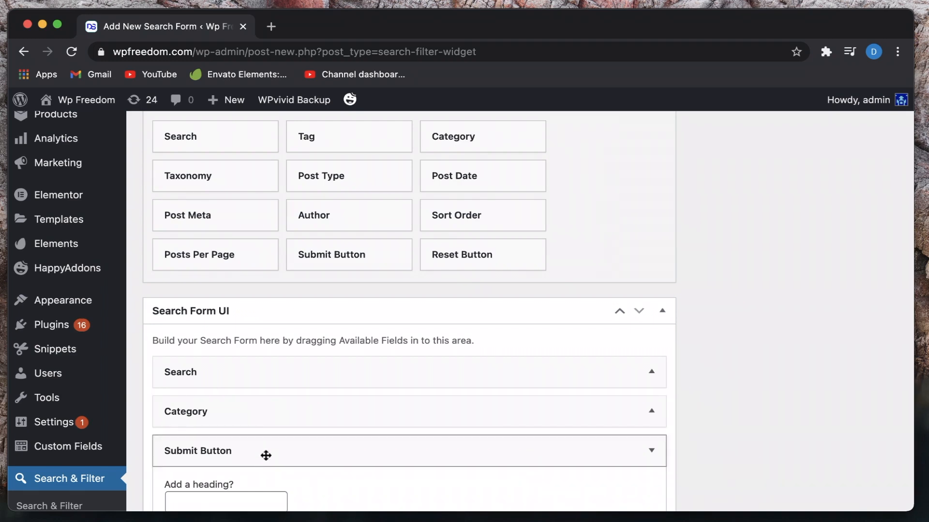
scroll(266, 456, down, 2)
click(360, 423)
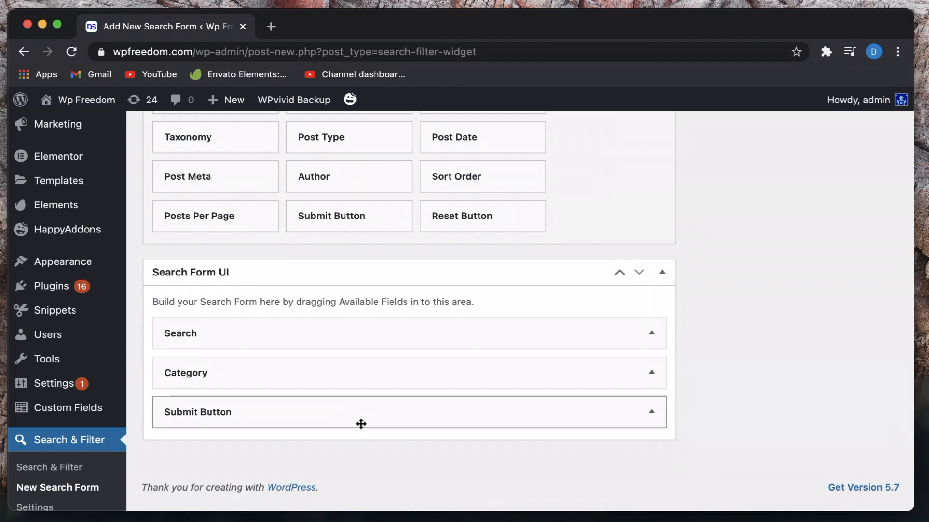
- Review the form's General settings and the fields placed in the Search Form UI
scroll(415, 329, up, 15)
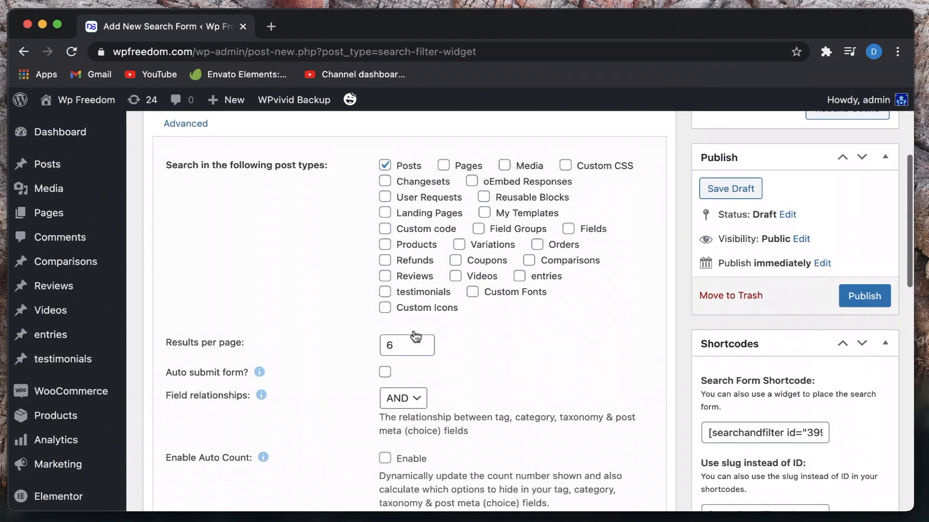
scroll(415, 334, up, 5)
scroll(415, 334, down, 4)
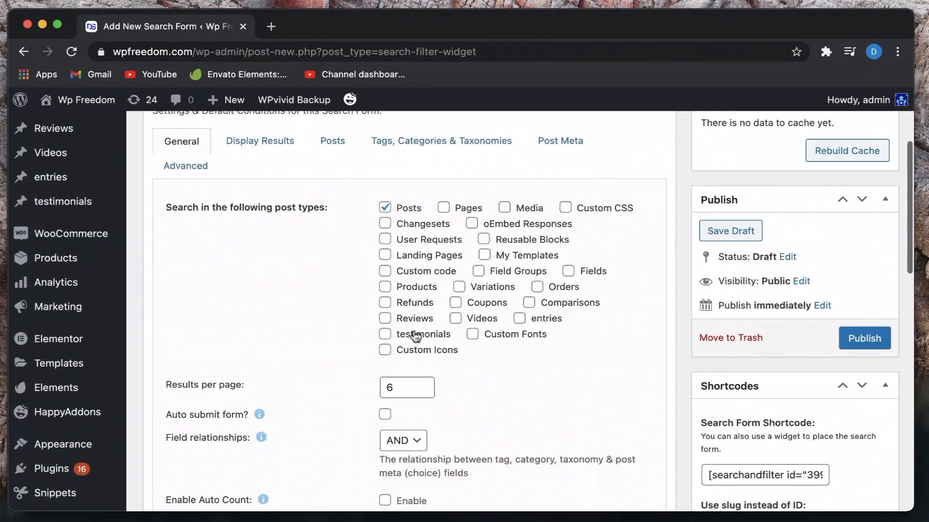
scroll(414, 334, up, 3)
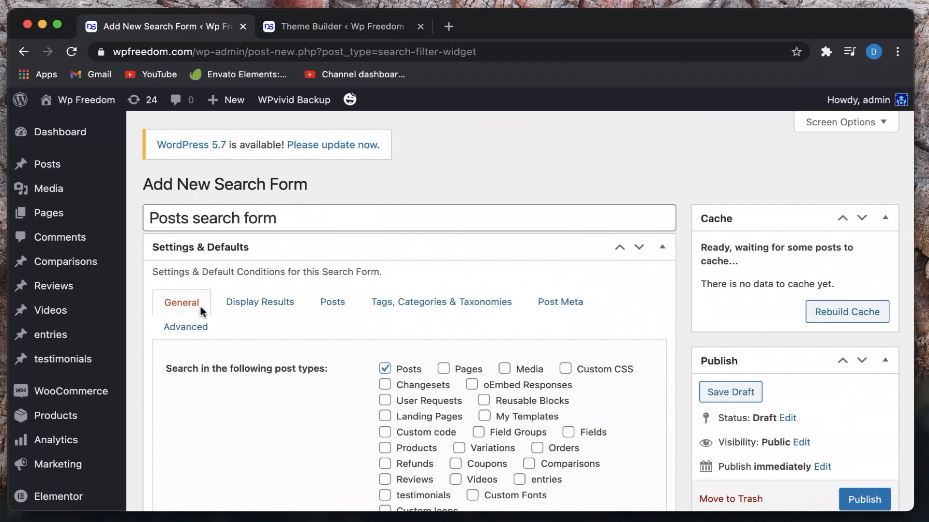
scroll(367, 271, down, 3)
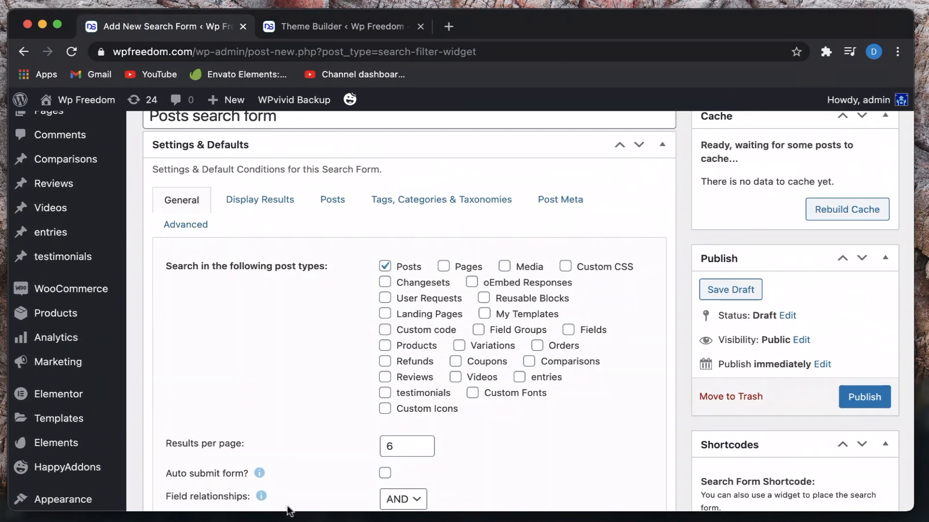
scroll(432, 432, down, 5)
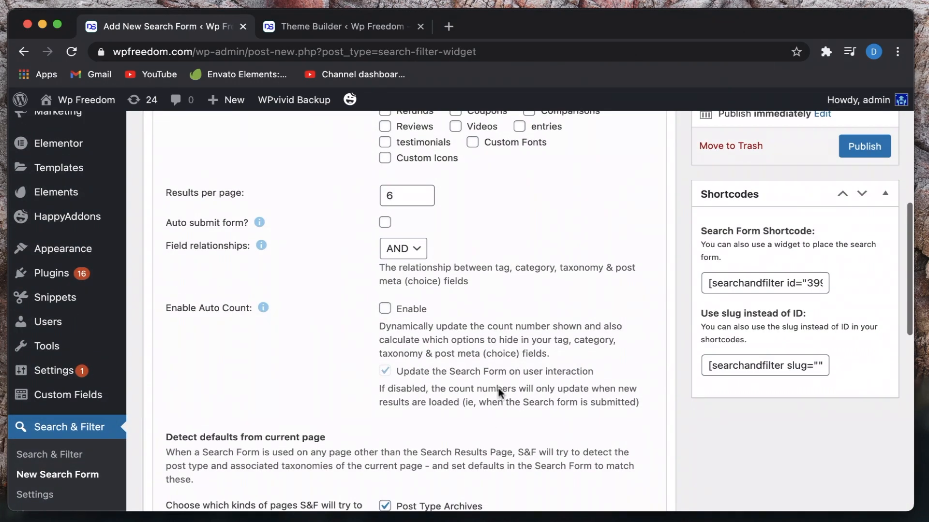
scroll(321, 353, down, 5)
scroll(261, 339, down, 3)
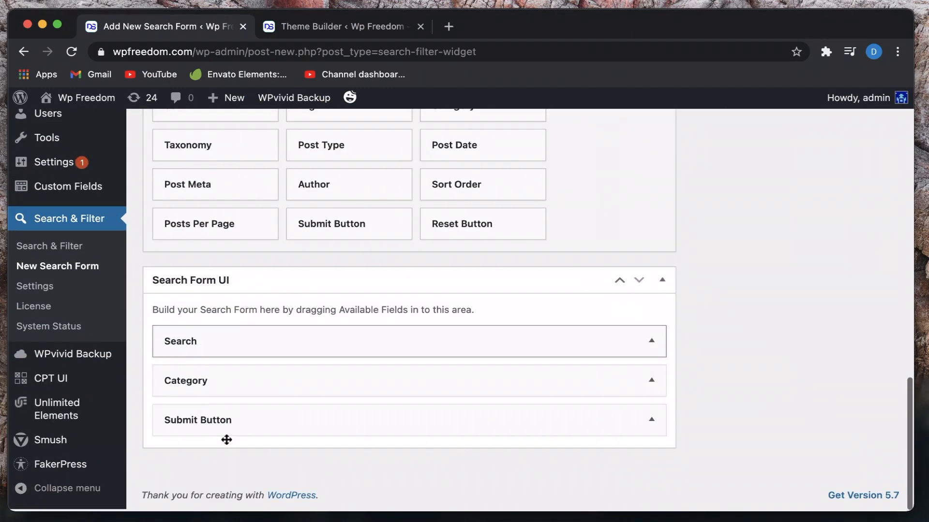
scroll(365, 286, up, 13)
- Add a Reset Button field directly below Category in the Search Form UI
scroll(369, 287, down, 10)
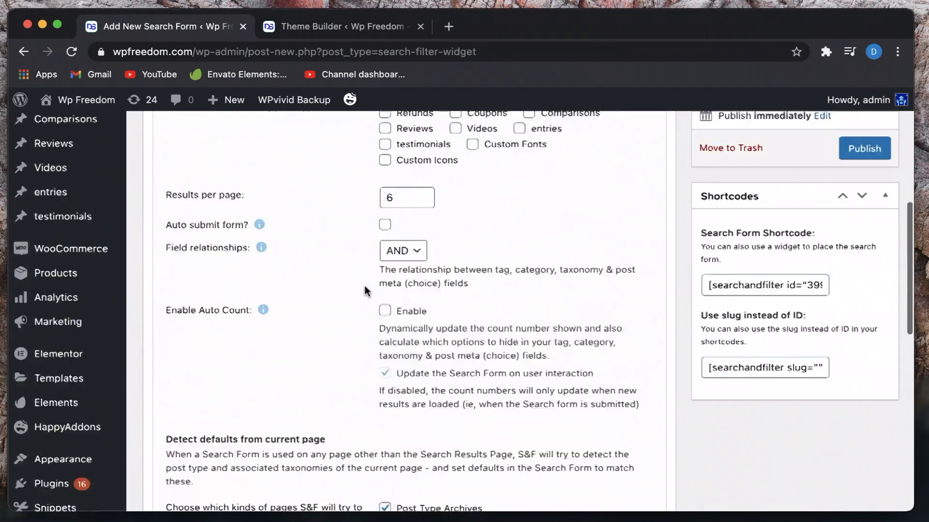
scroll(479, 400, down, 3)
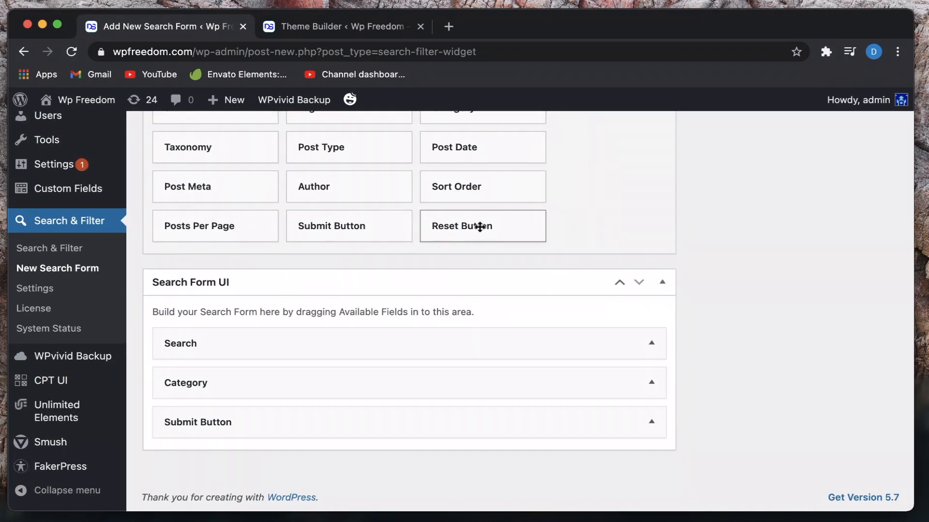
drag(480, 237, 221, 434)
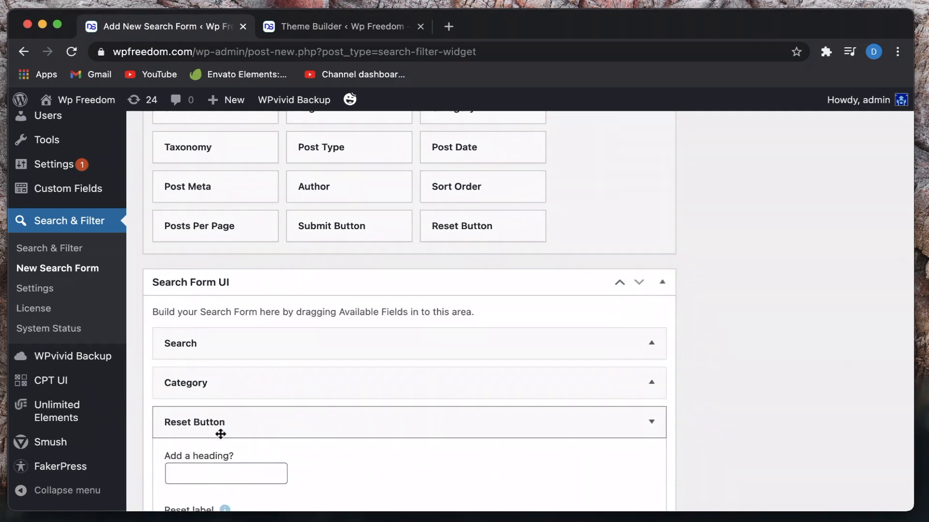
- Collapse the Reset Button field's settings and open the form's Display Results settings
click(333, 434)
scroll(404, 389, up, 3)
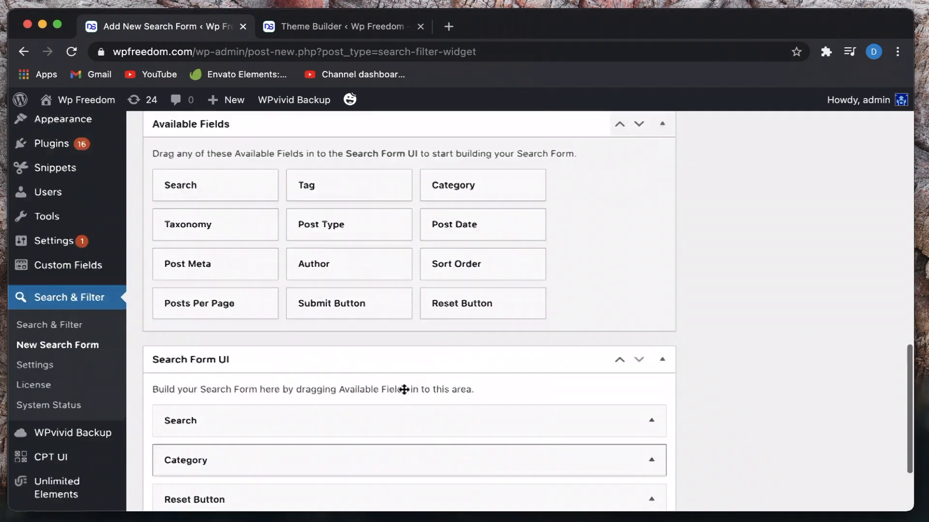
scroll(404, 390, up, 10)
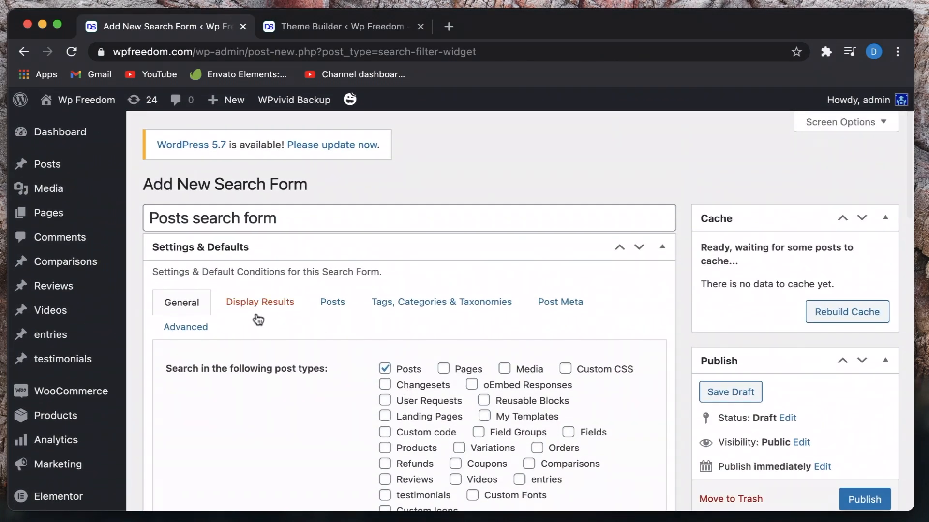
click(261, 312)
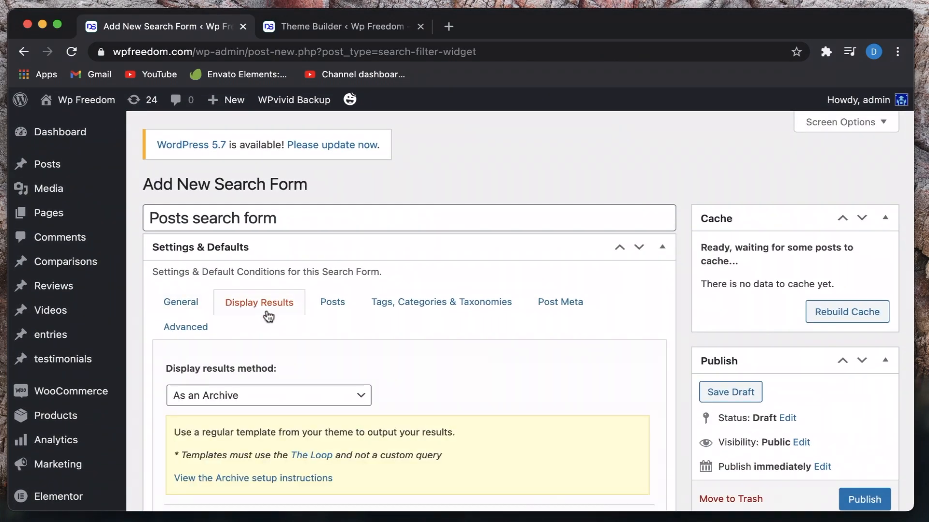
- Examine the available display results methods and the custom template options in the form's Display Results settings
scroll(300, 363, down, 3)
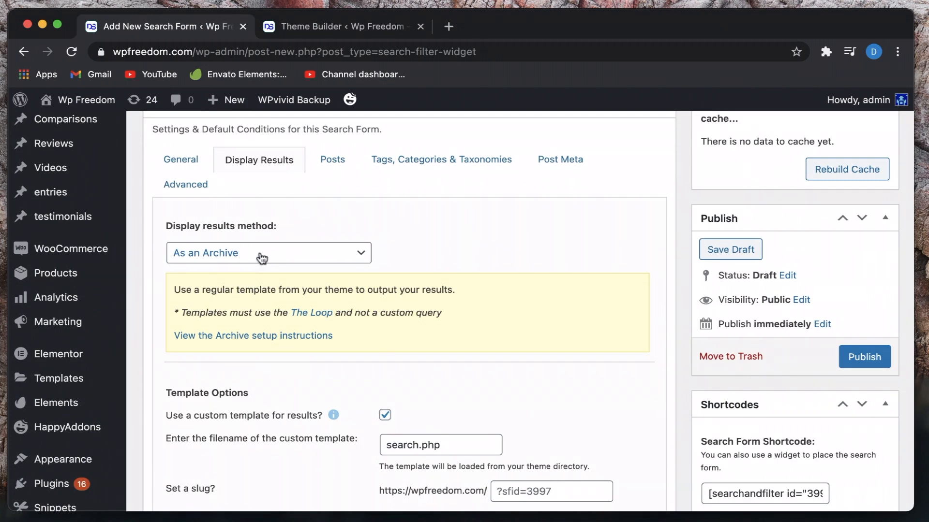
scroll(411, 373, down, 3)
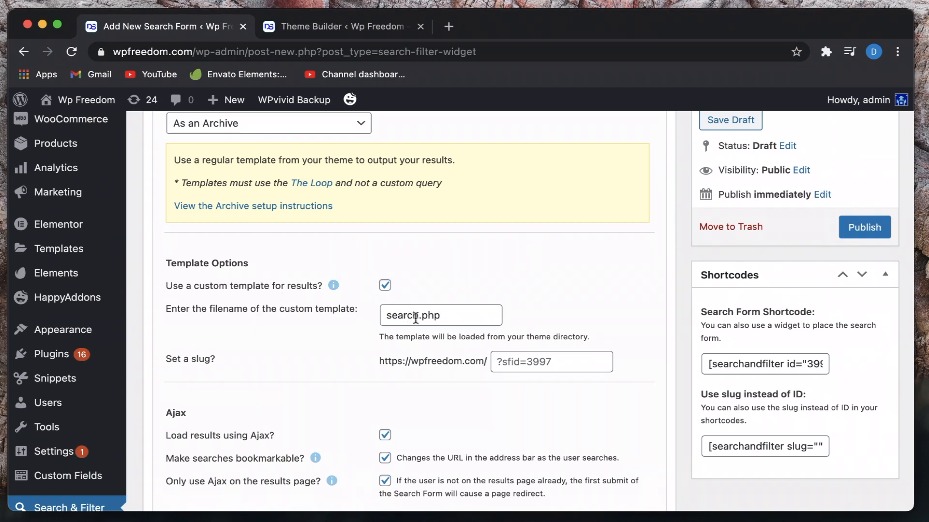
scroll(534, 310, up, 3)
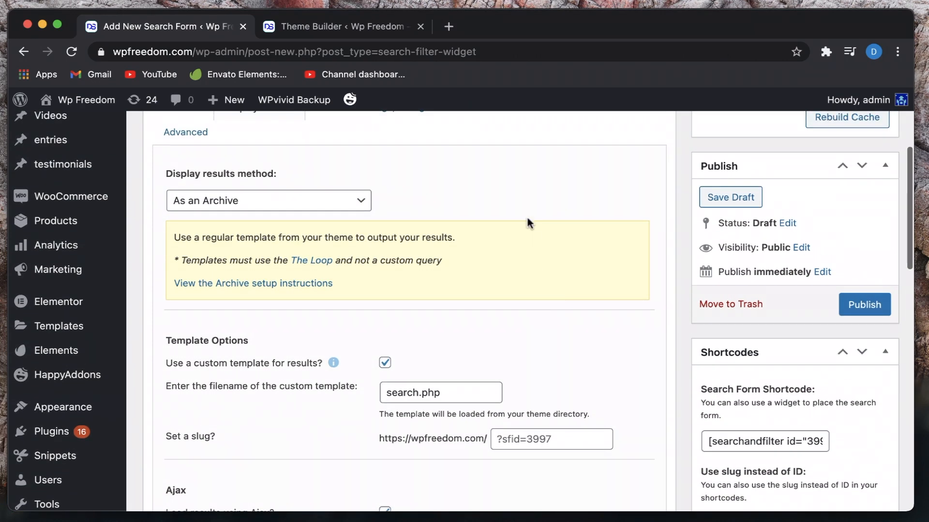
click(329, 203)
click(292, 204)
click(292, 203)
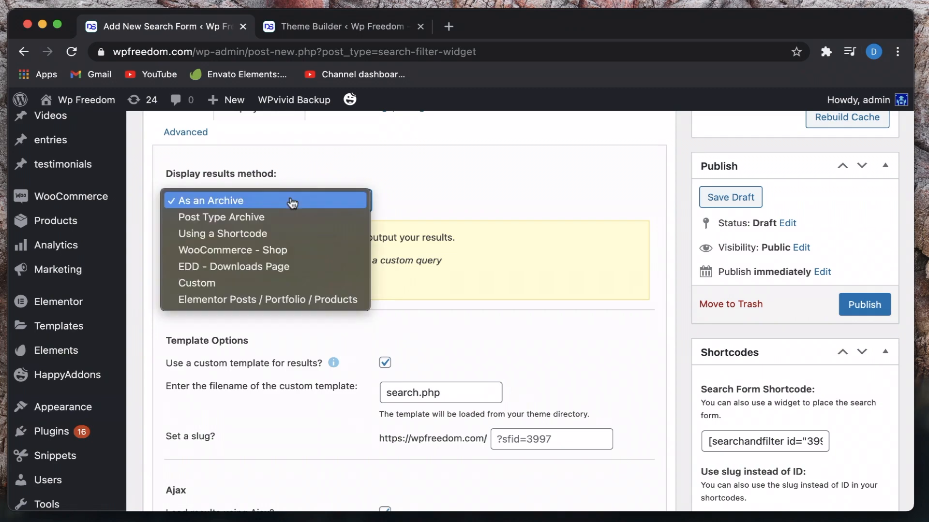
click(440, 166)
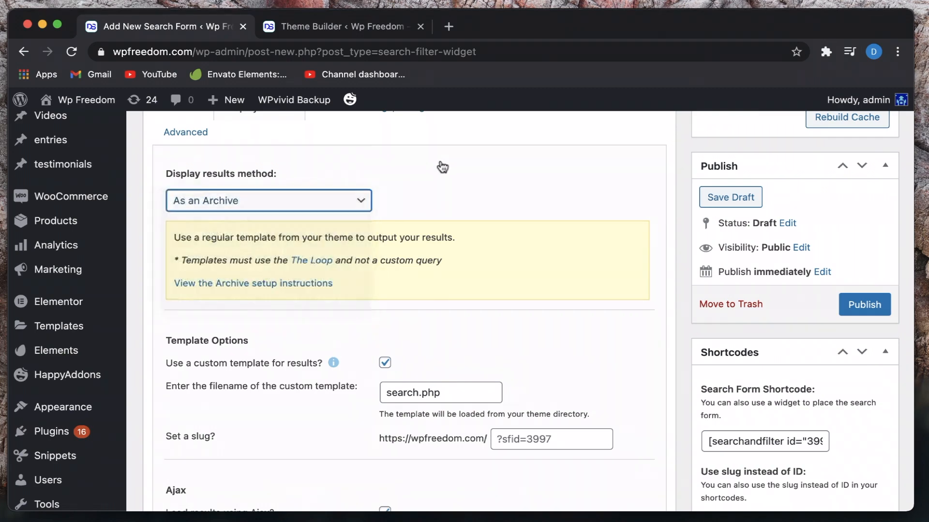
scroll(439, 162, up, 3)
click(187, 220)
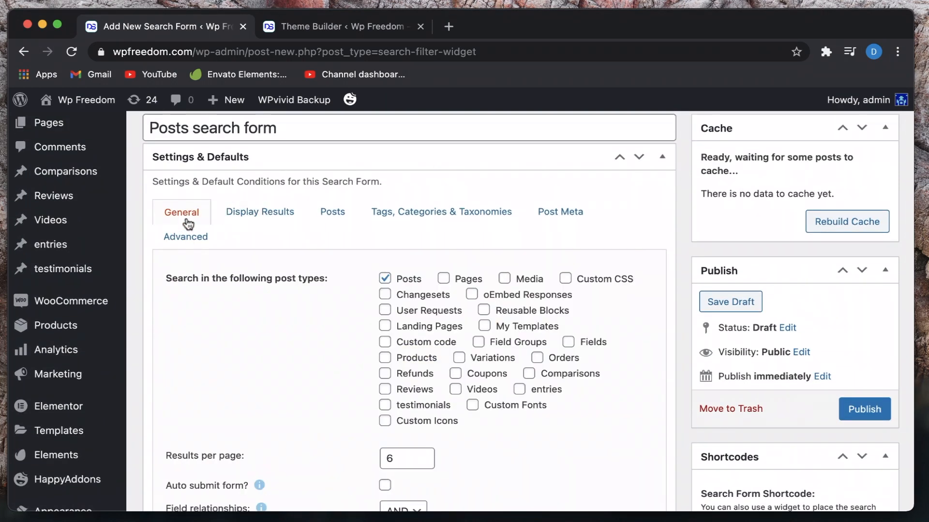
click(269, 216)
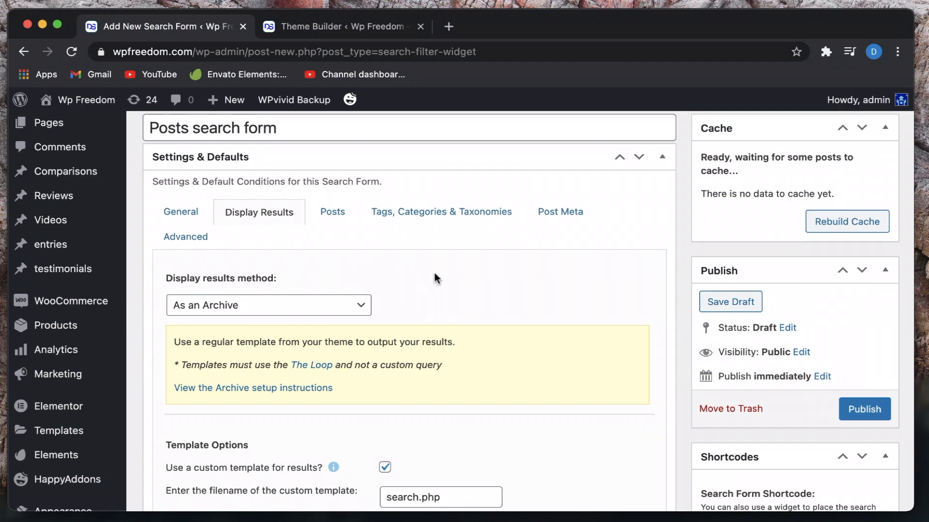
scroll(435, 279, down, 3)
click(334, 238)
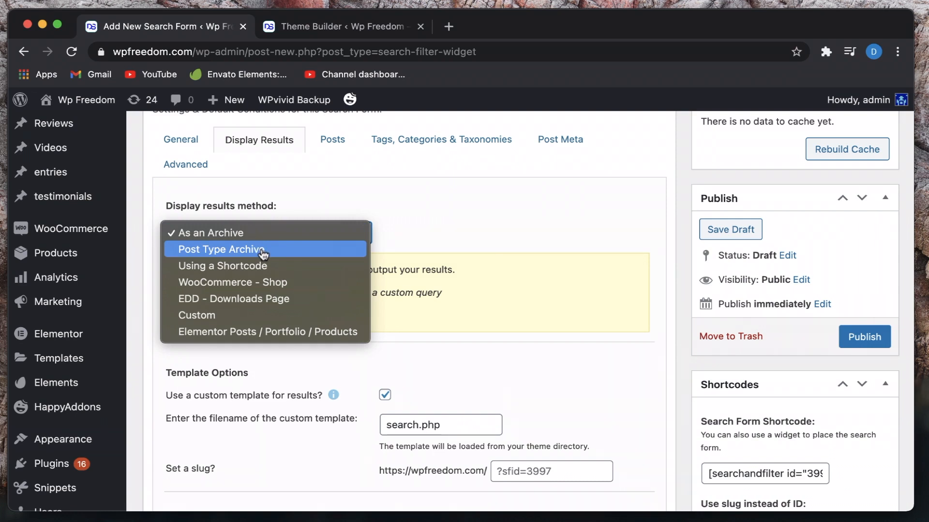
click(487, 195)
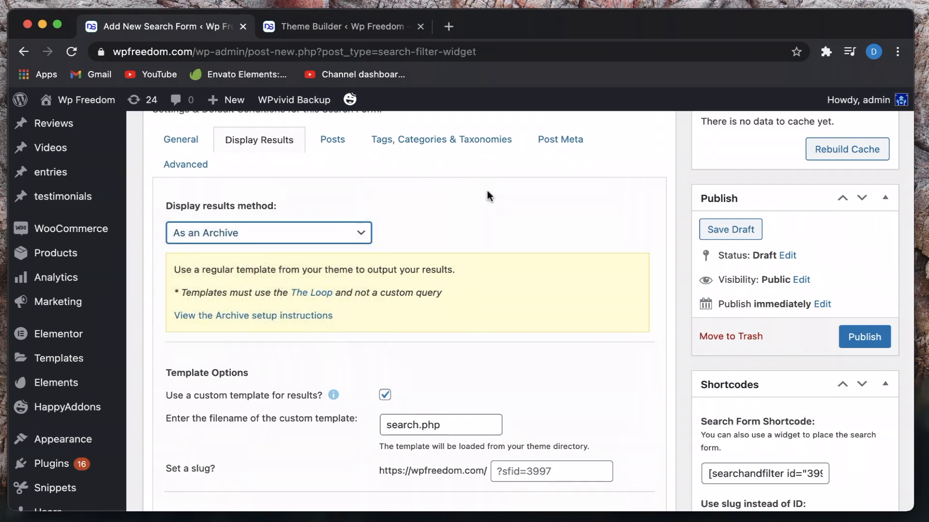
scroll(506, 323, down, 4)
scroll(564, 297, up, 5)
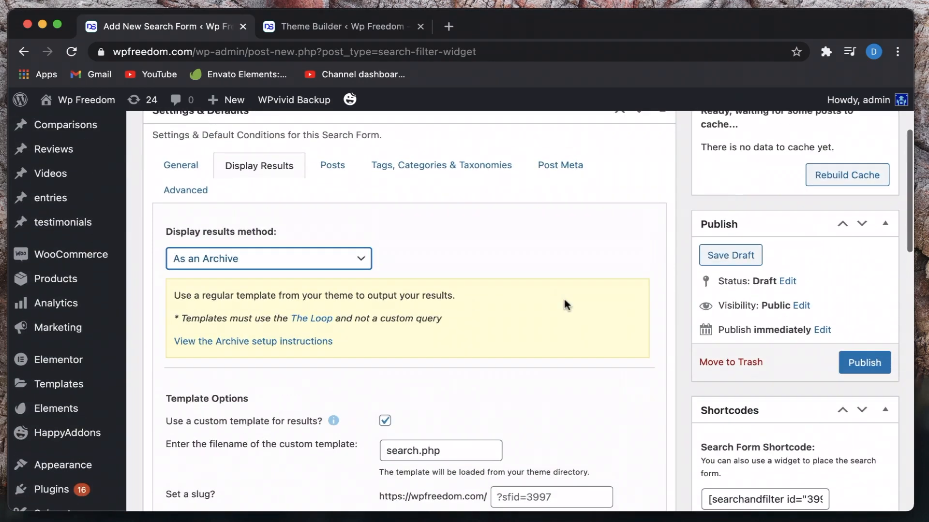
- Switch to the Elementor Theme Builder and look through its Archive and Search Results template sections
click(314, 26)
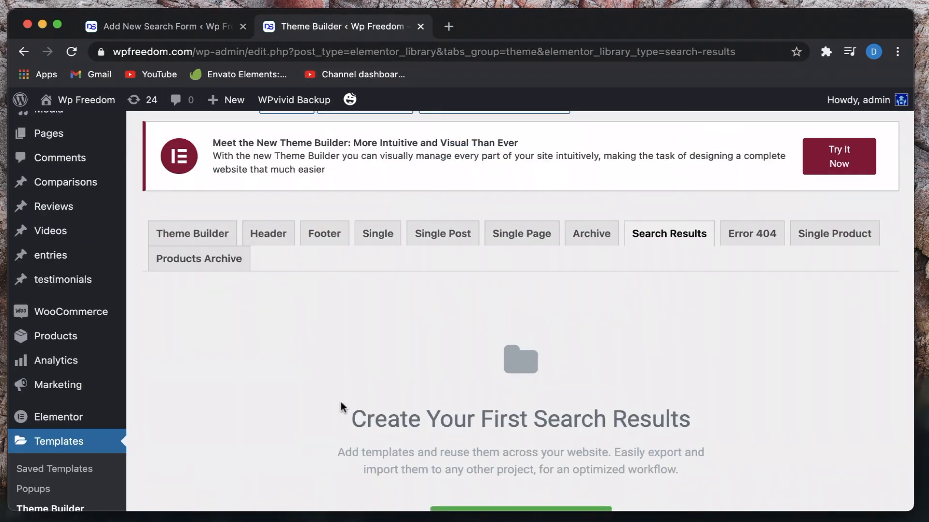
scroll(341, 406, down, 3)
scroll(282, 356, up, 3)
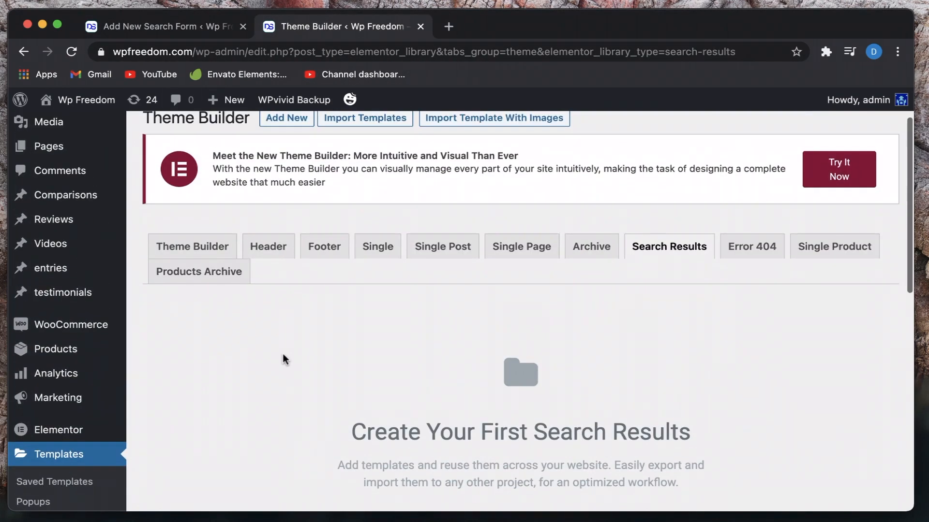
click(581, 245)
scroll(428, 390, down, 4)
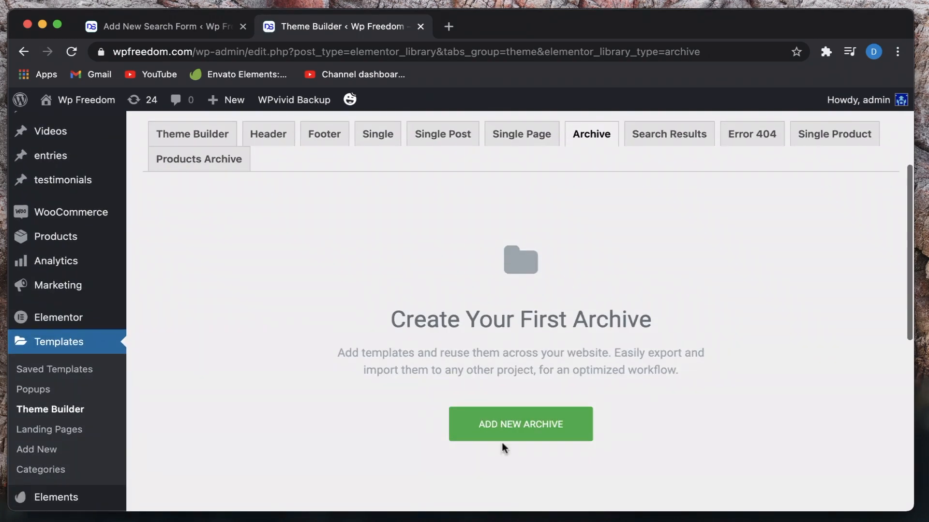
scroll(501, 443, up, 1)
scroll(642, 248, up, 1)
click(659, 203)
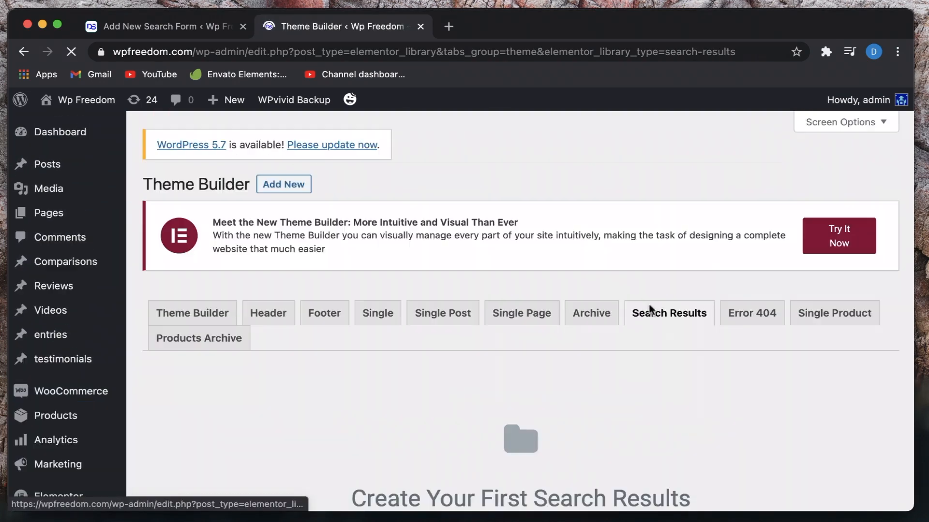
scroll(493, 392, down, 4)
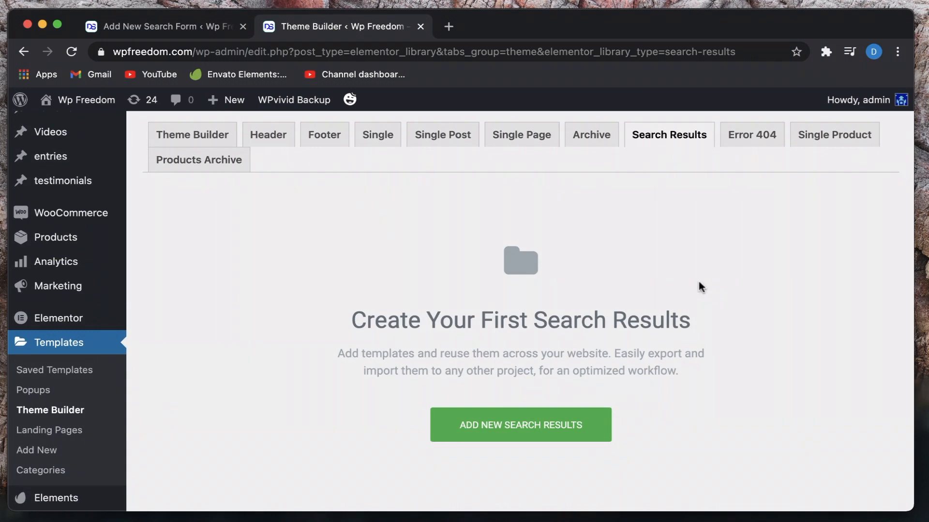
scroll(651, 306, up, 3)
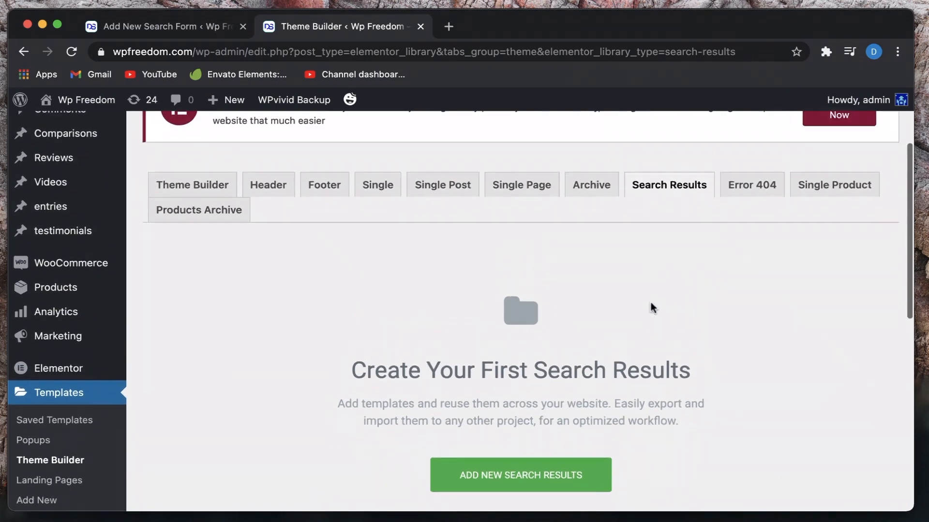
click(592, 202)
scroll(469, 319, down, 4)
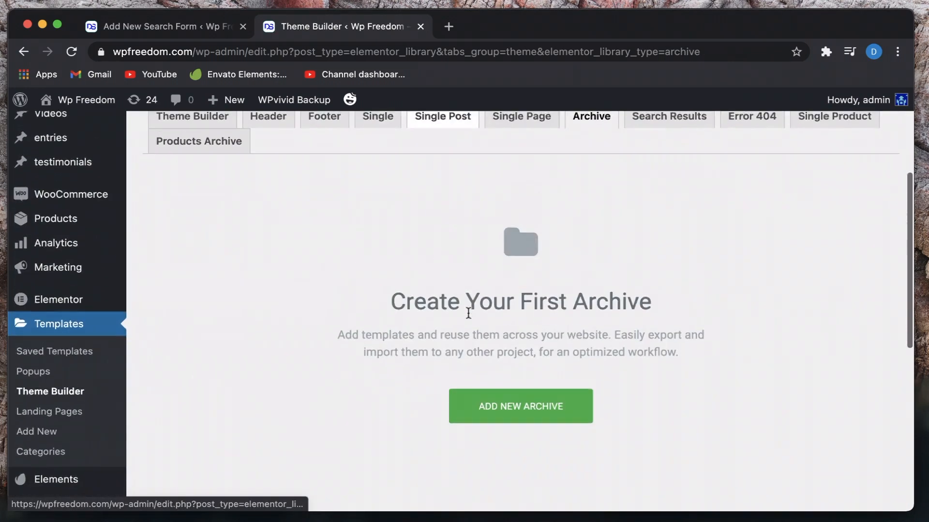
click(522, 402)
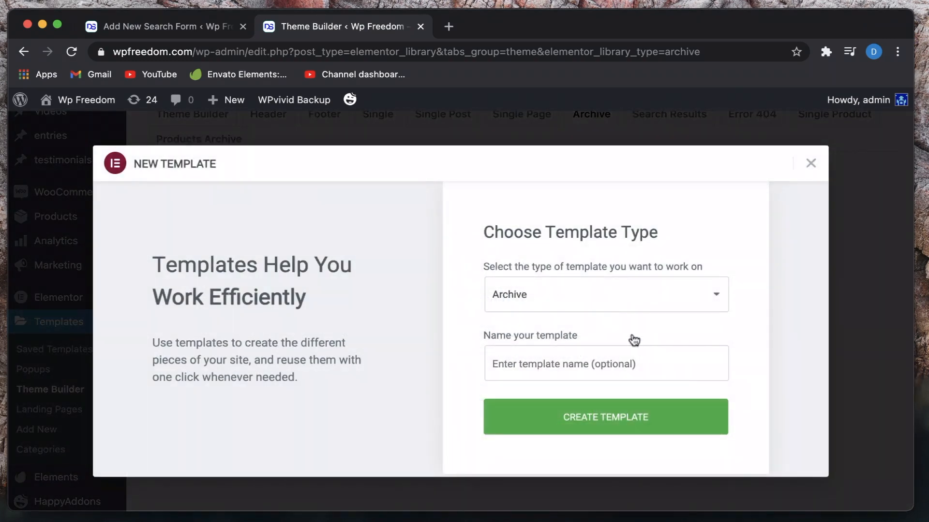
click(809, 165)
scroll(654, 247, up, 2)
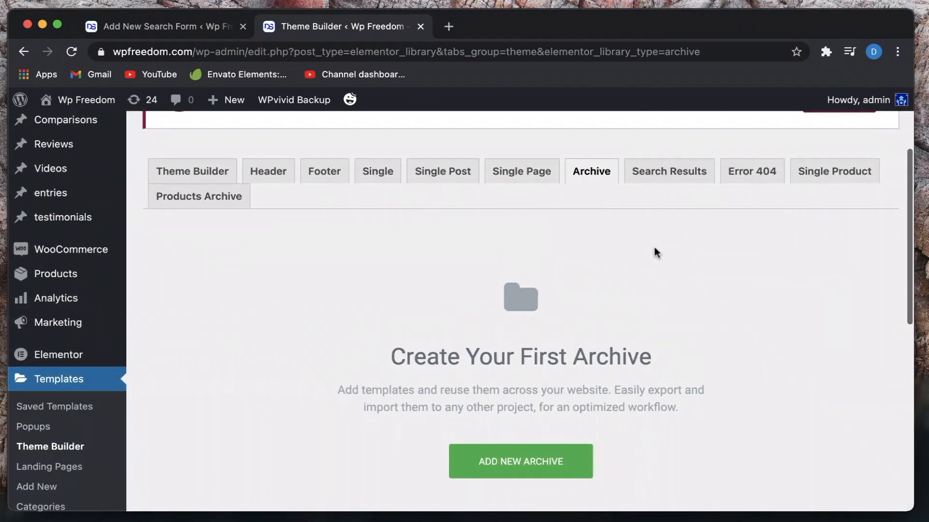
- Create a new Search Results template named "SFP template" in the Theme Builder
click(669, 173)
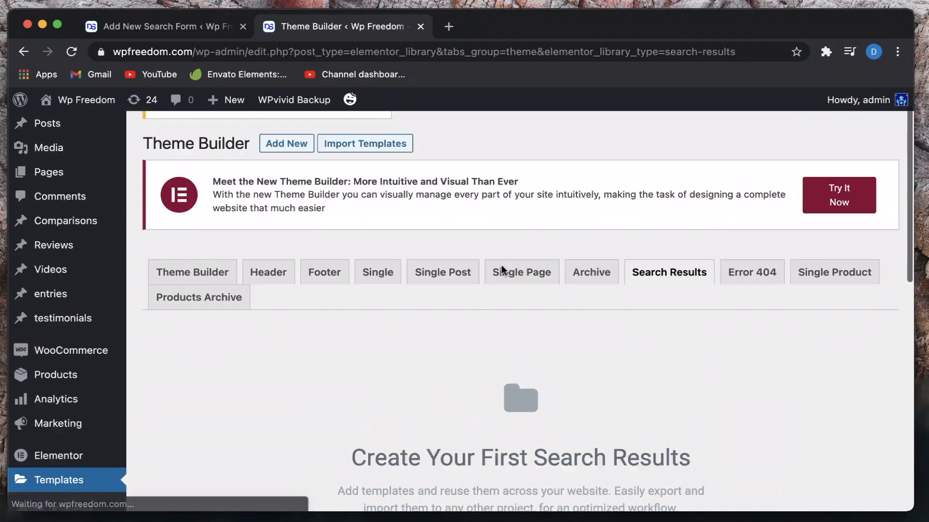
scroll(502, 269, down, 4)
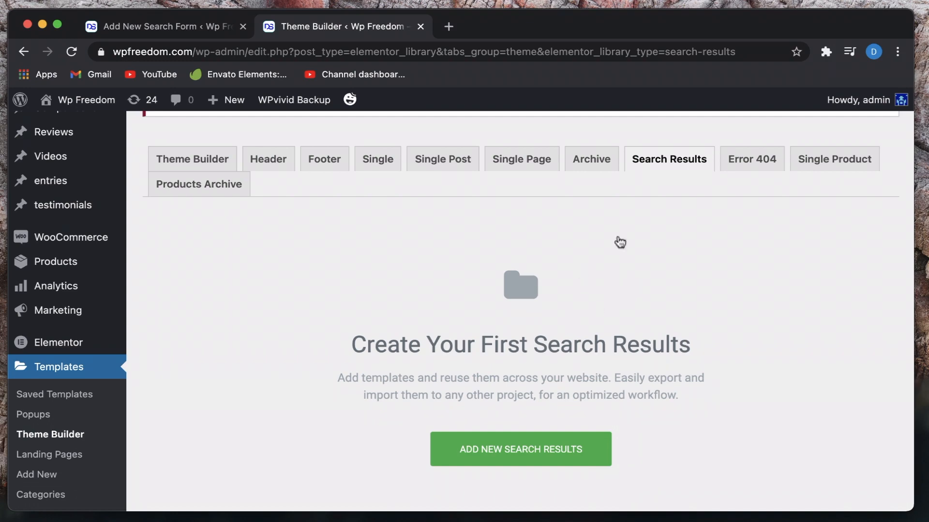
click(545, 442)
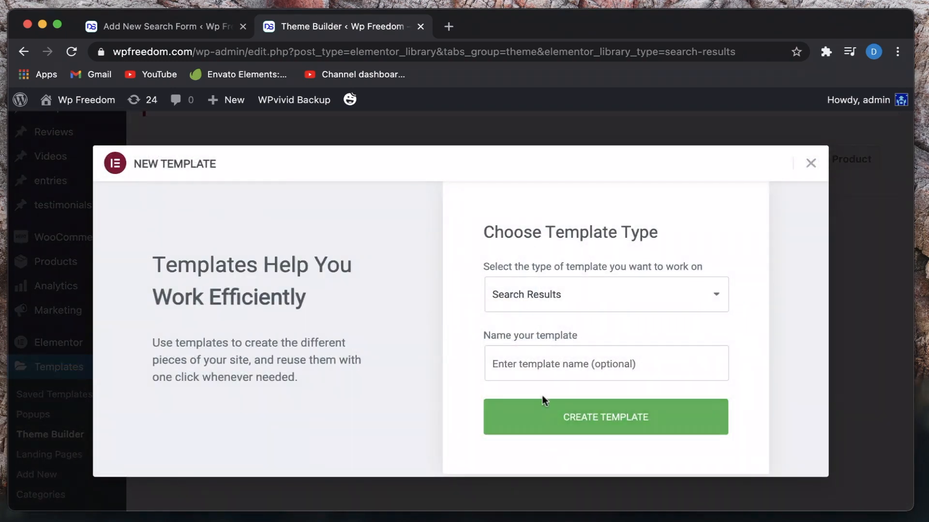
click(536, 368)
text(S)
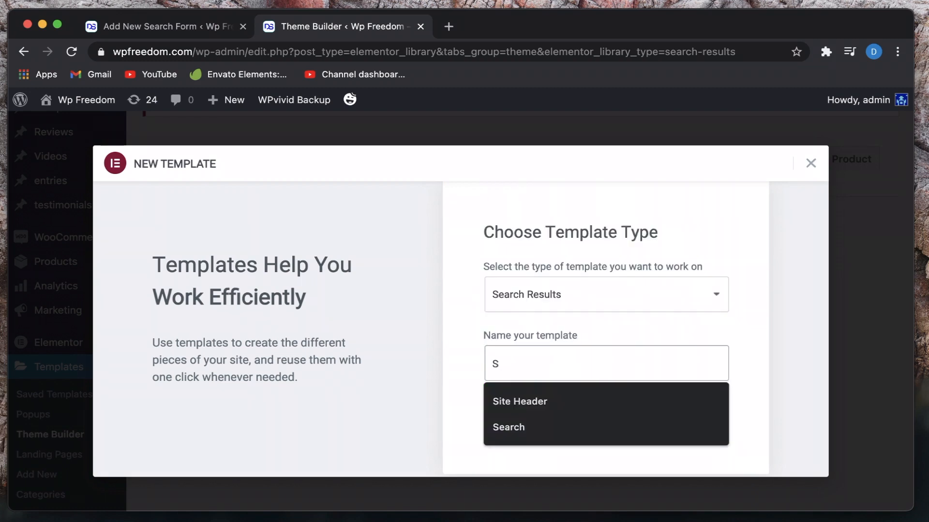
text(FP)
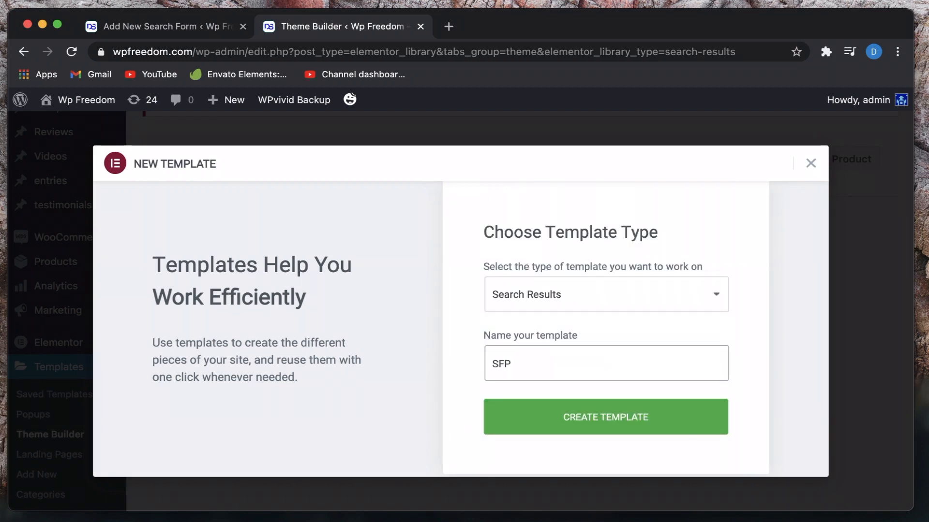
text( template)
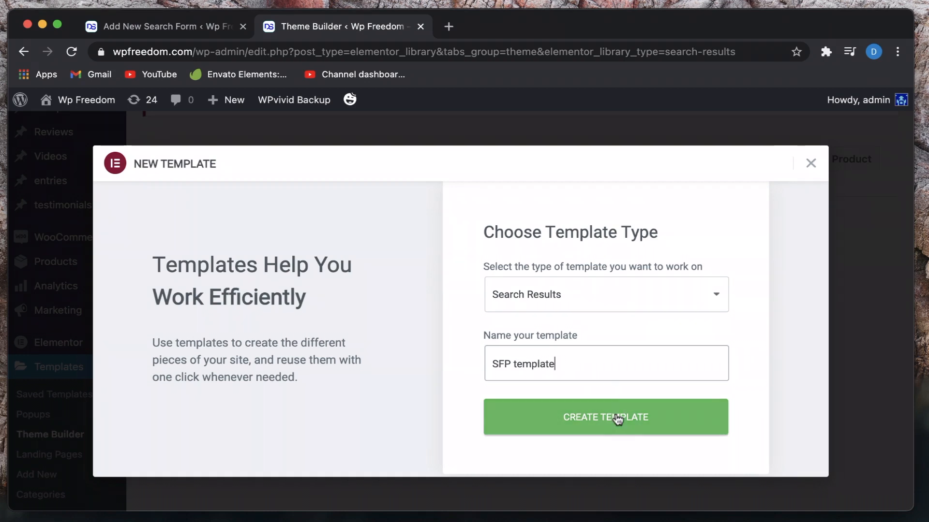
click(618, 419)
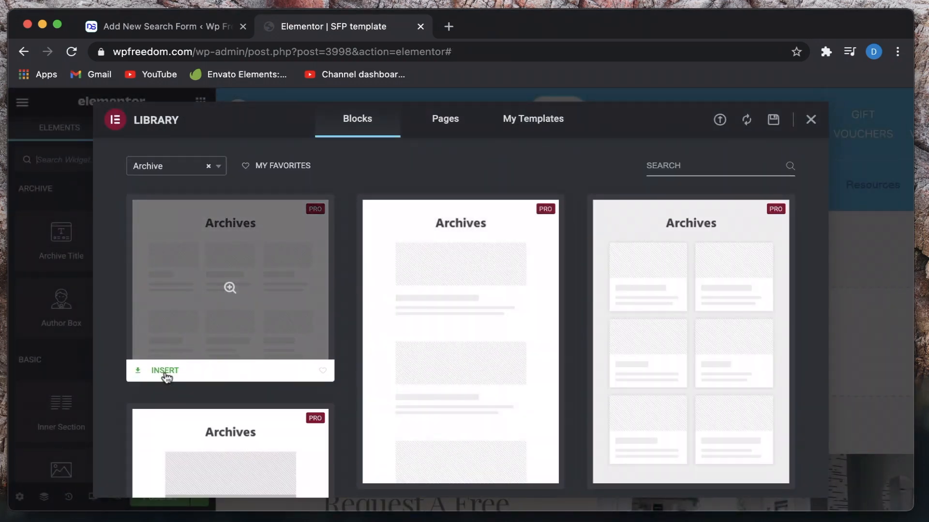
- Insert the first Archives block from the library and set the template's page layout to Elementor Canvas
click(165, 371)
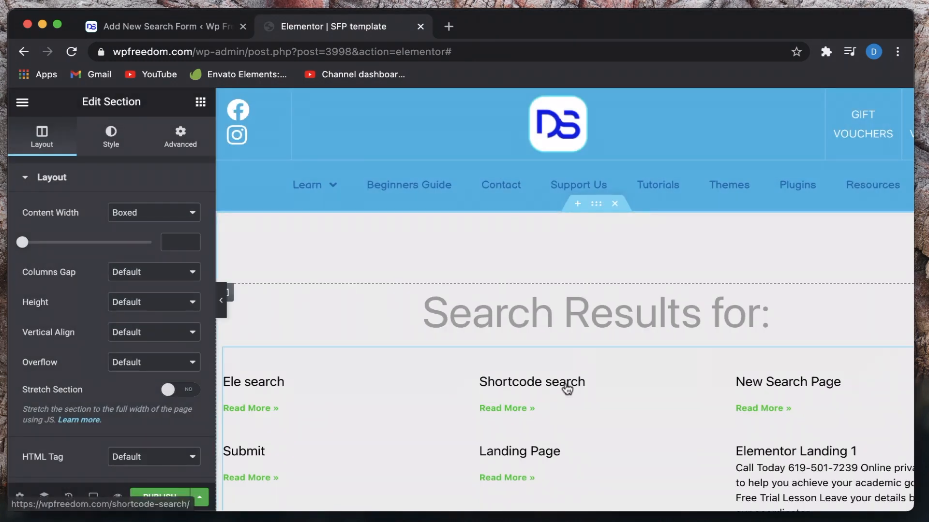
scroll(452, 432, down, 3)
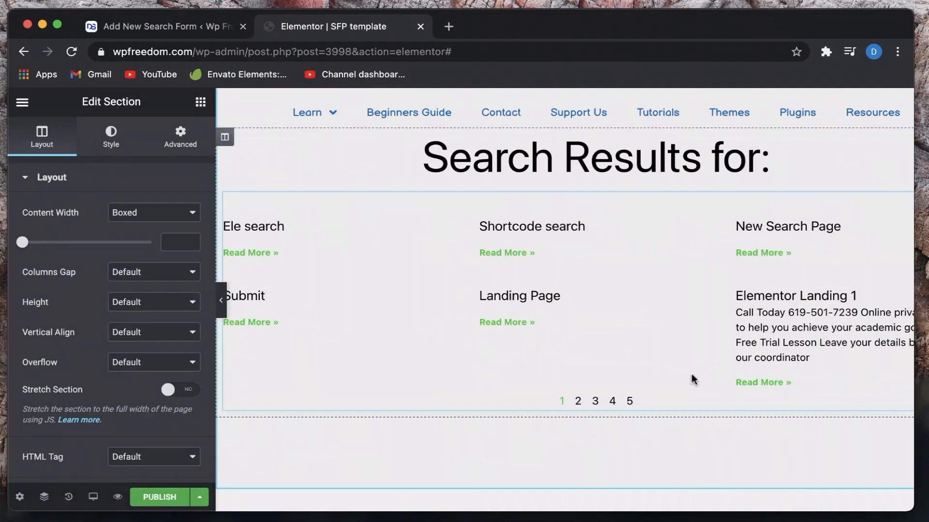
click(20, 498)
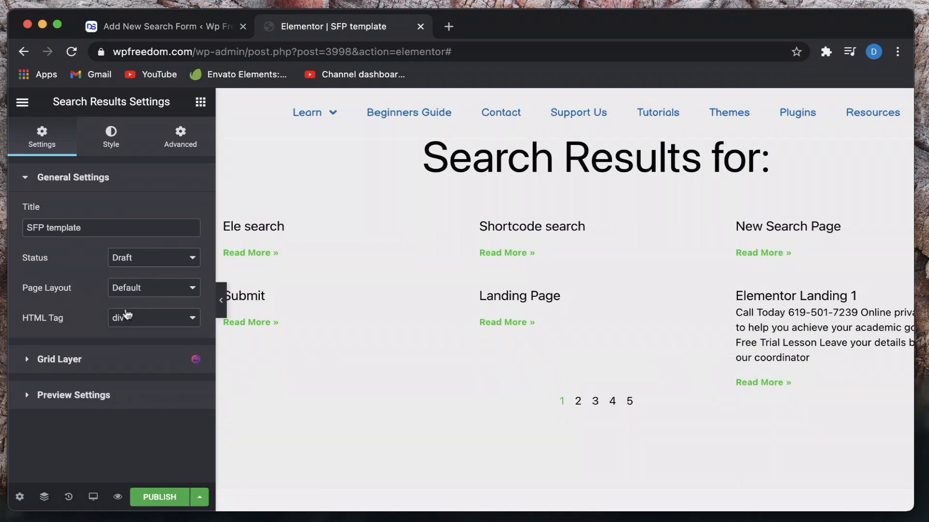
click(153, 301)
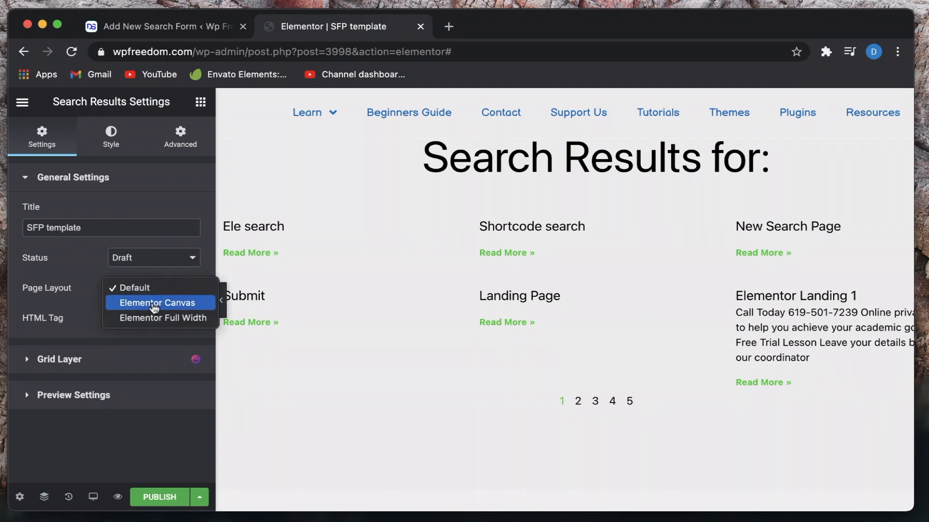
click(155, 305)
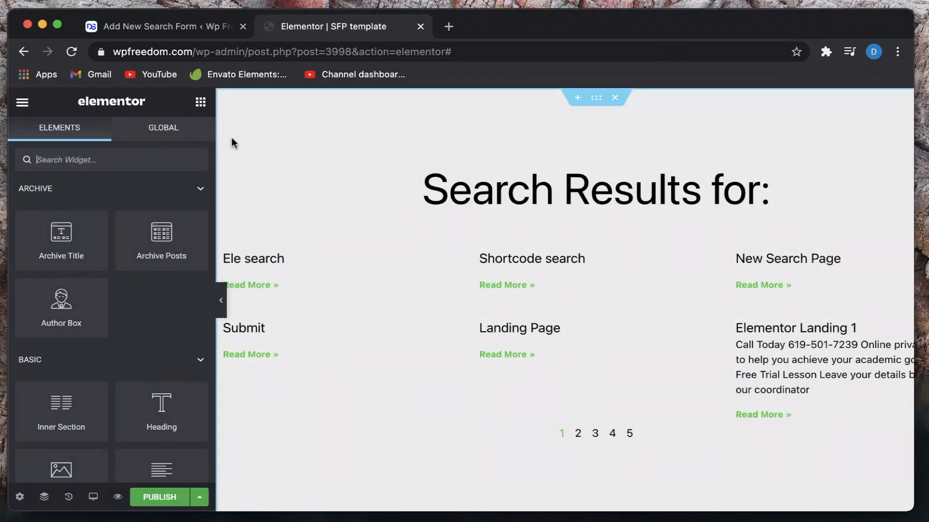
- Publish the SFP template with a display condition that includes Search Results
click(164, 501)
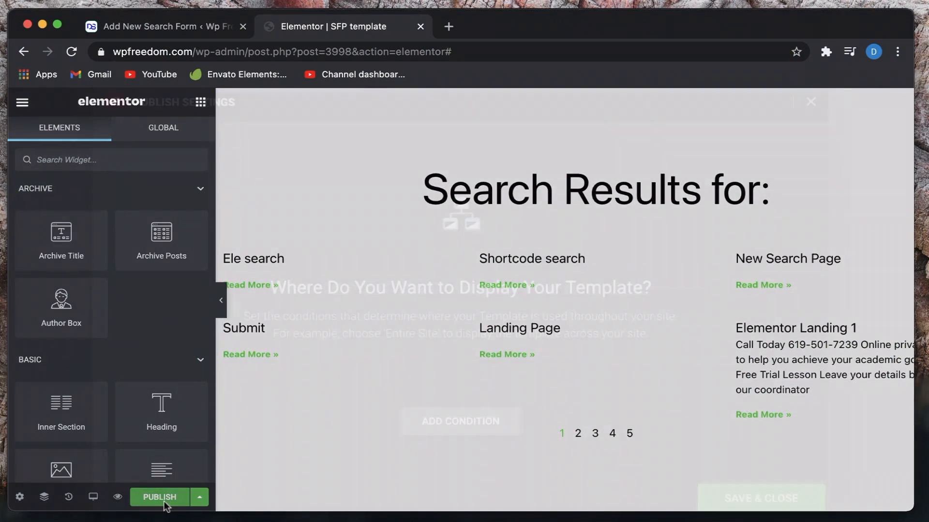
click(445, 426)
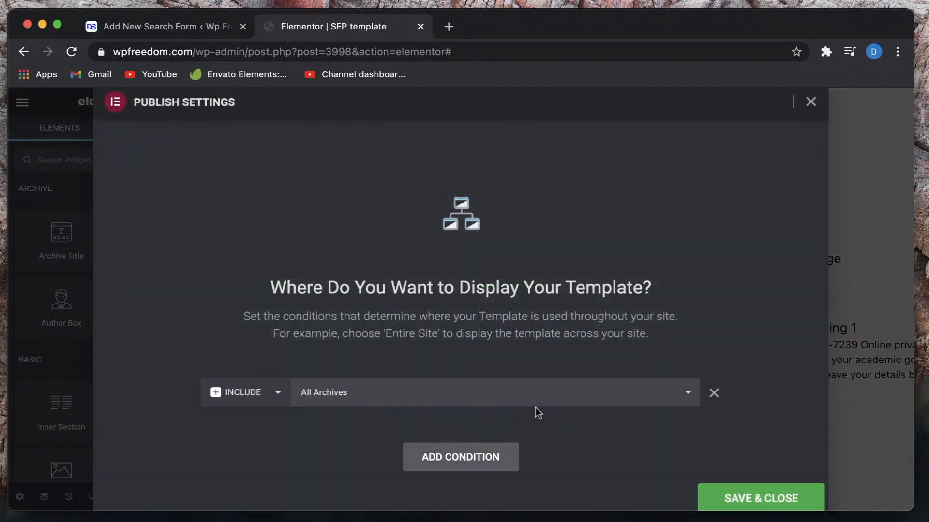
click(688, 393)
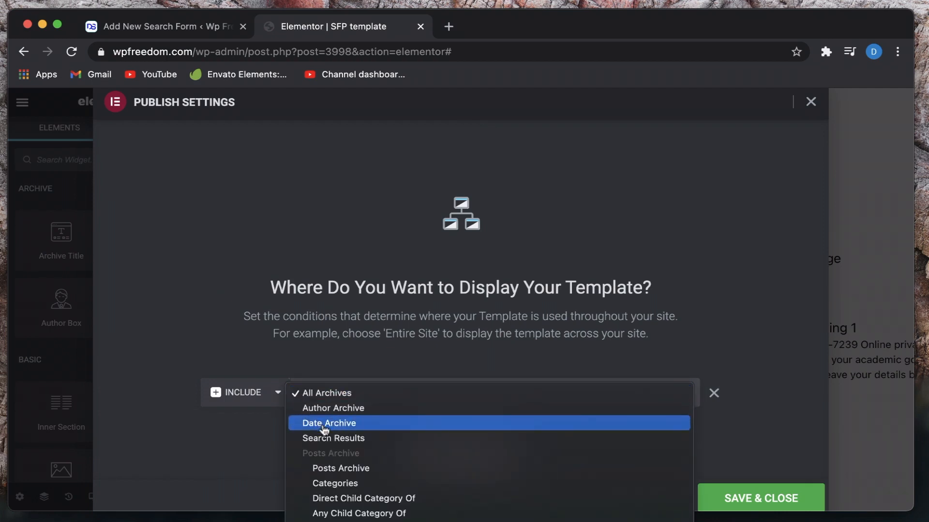
click(345, 438)
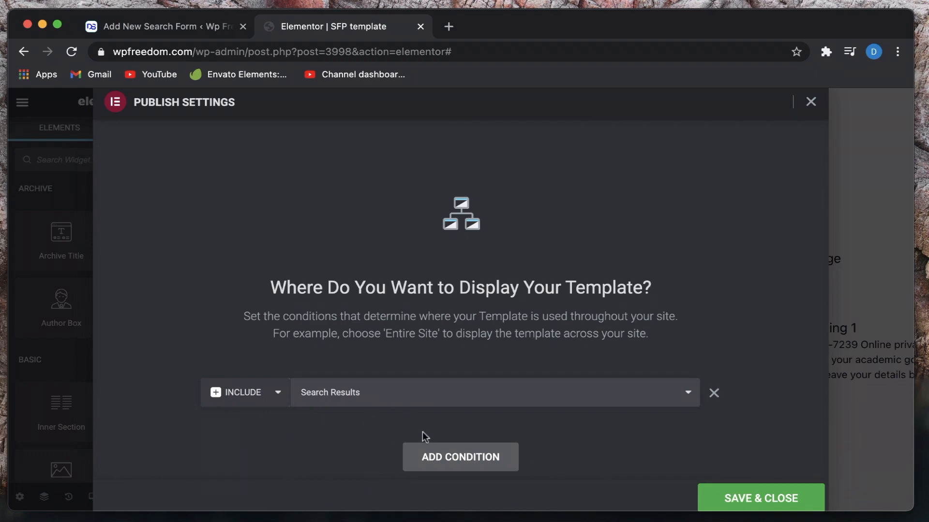
click(702, 503)
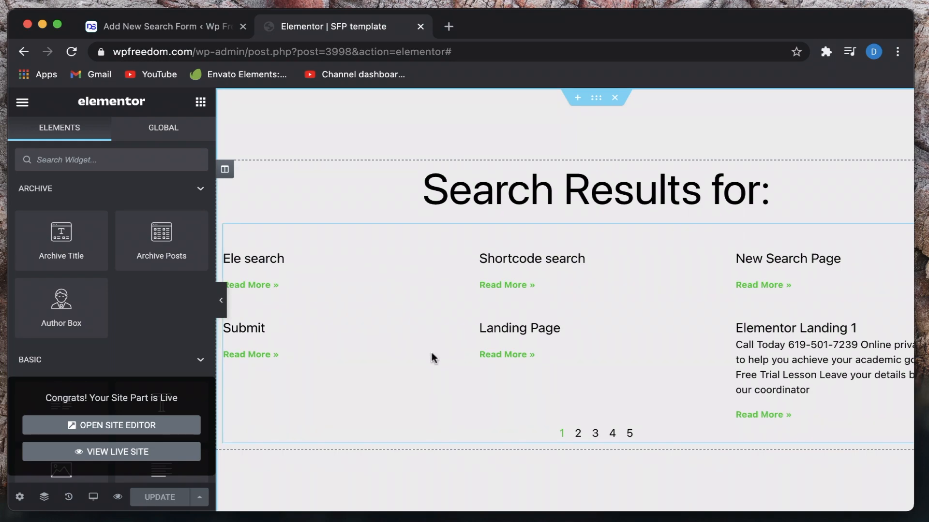
- Return to the Posts search form and review its General, Display Results and Posts settings
click(177, 24)
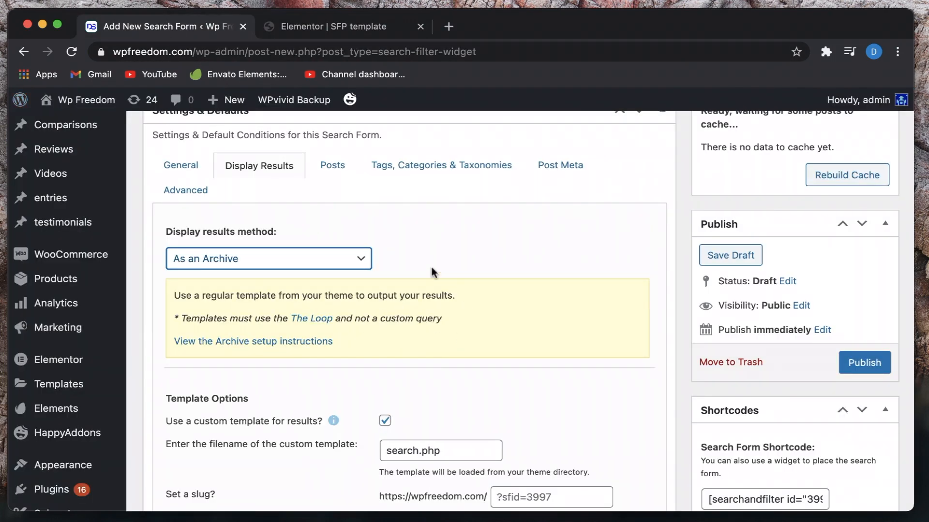
scroll(432, 272, up, 3)
click(189, 254)
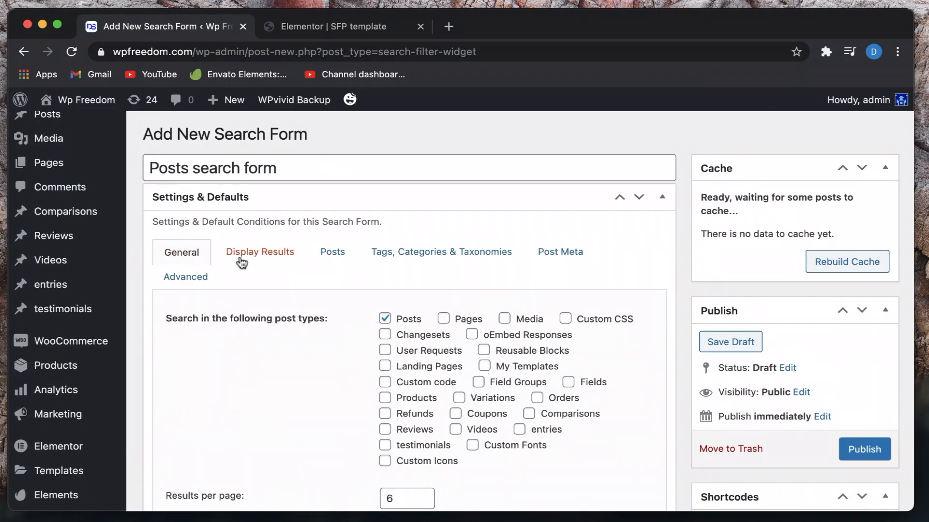
scroll(410, 309, down, 4)
scroll(410, 310, up, 5)
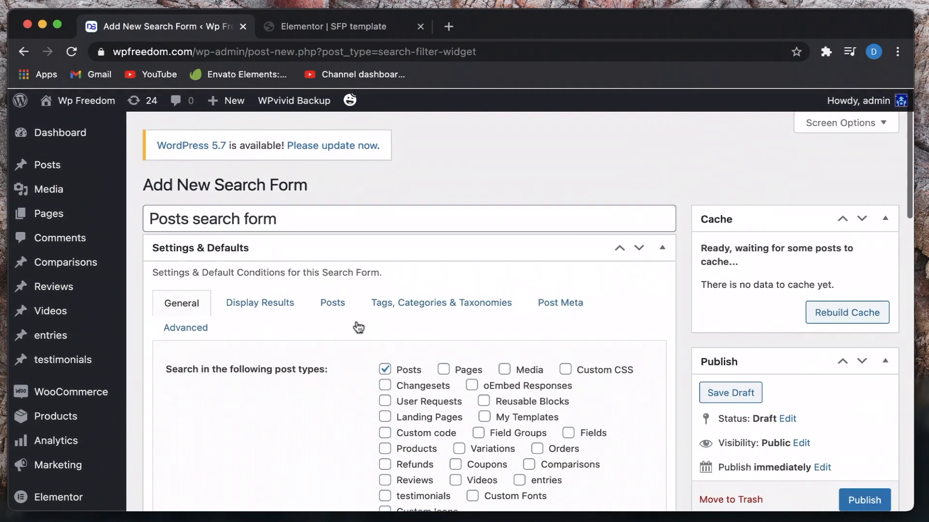
scroll(355, 400, down, 1)
click(289, 270)
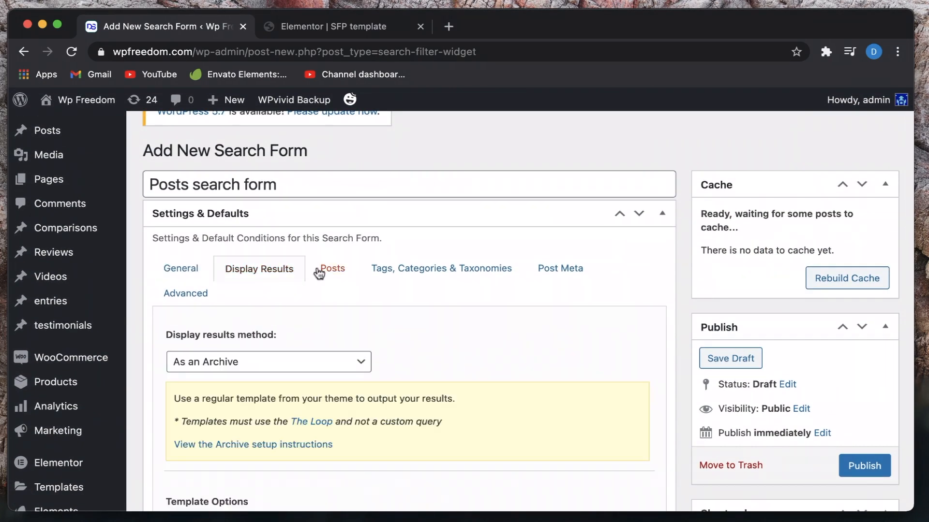
click(343, 267)
scroll(346, 269, down, 3)
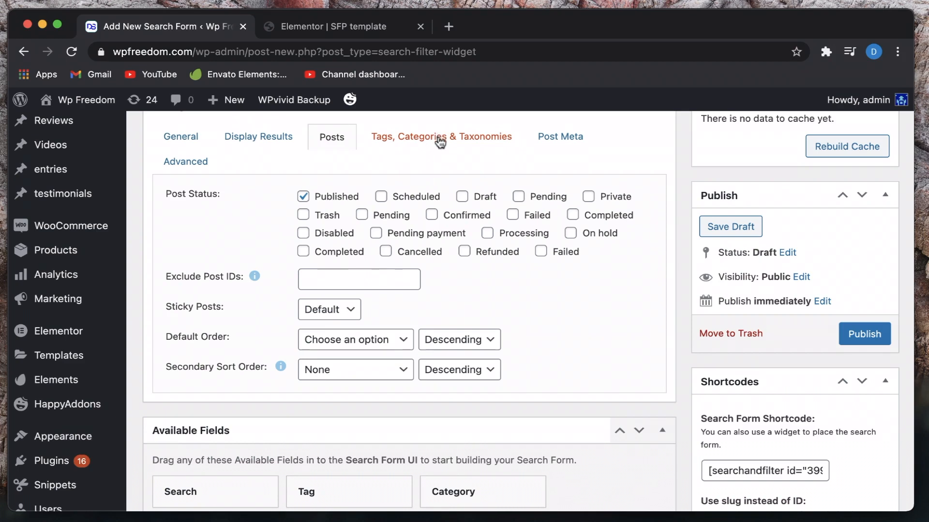
- Examine the form's Tags, Categories & Taxonomies filters and its Post Meta conditions
click(439, 141)
click(332, 139)
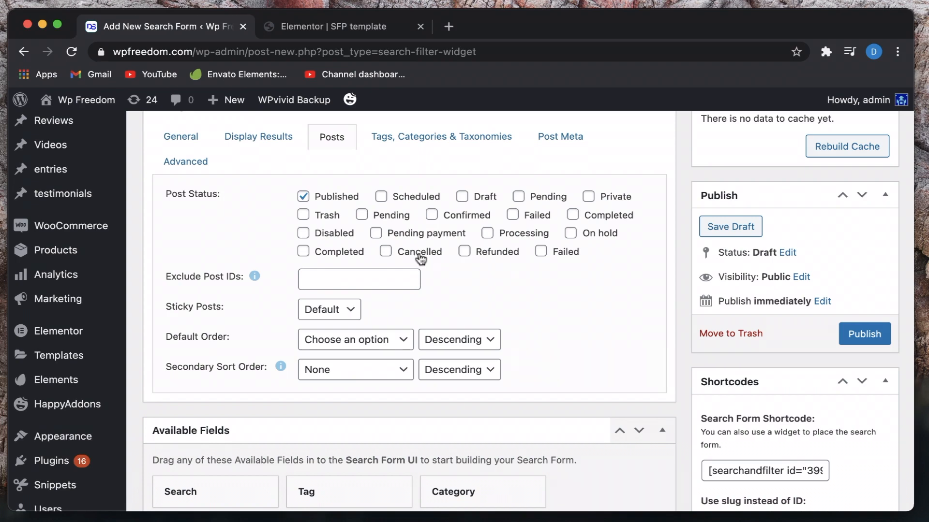
click(431, 151)
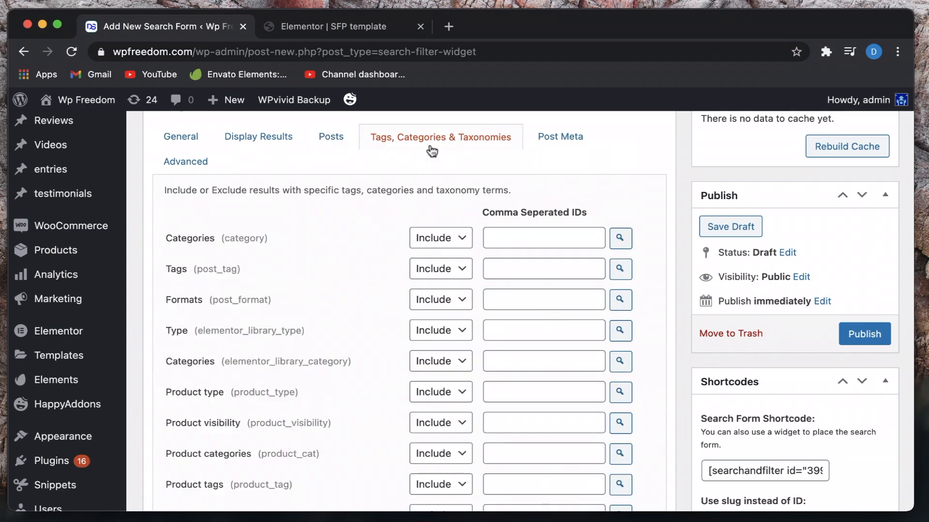
scroll(304, 253, down, 2)
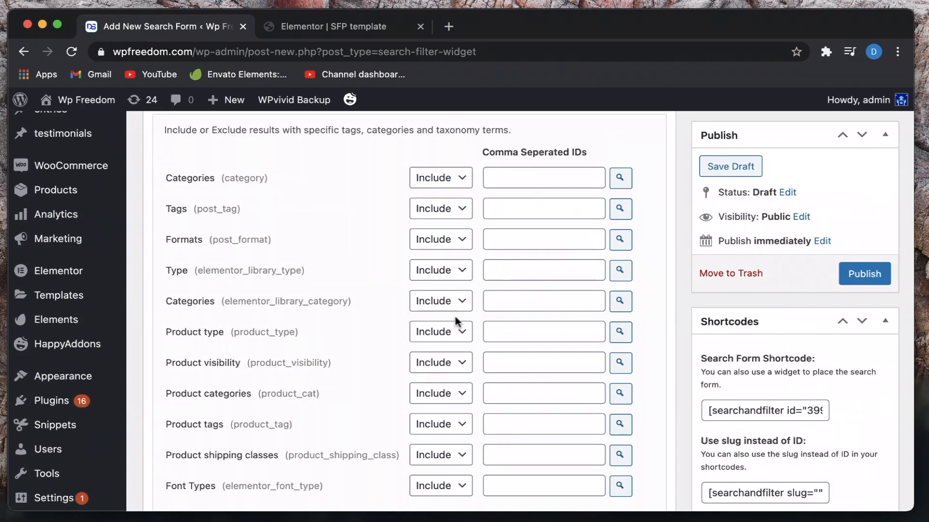
scroll(455, 322, down, 3)
scroll(562, 236, up, 7)
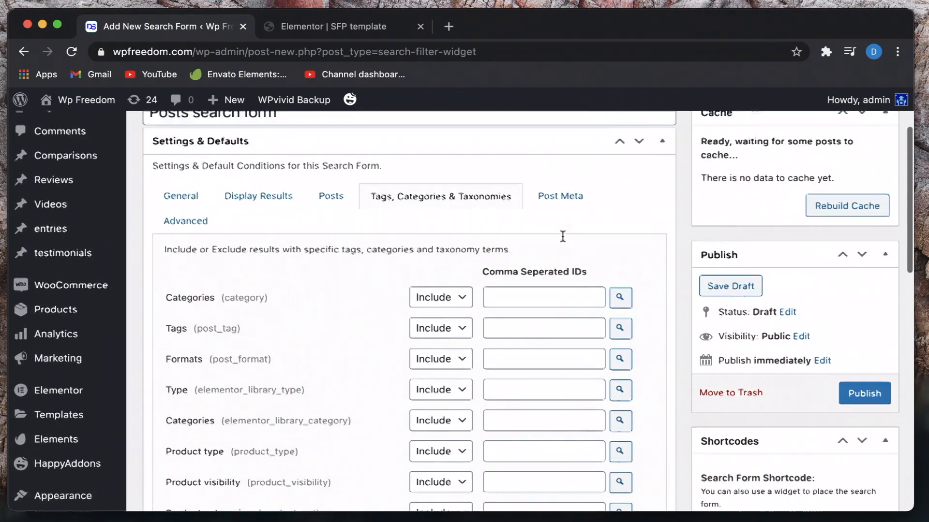
click(571, 269)
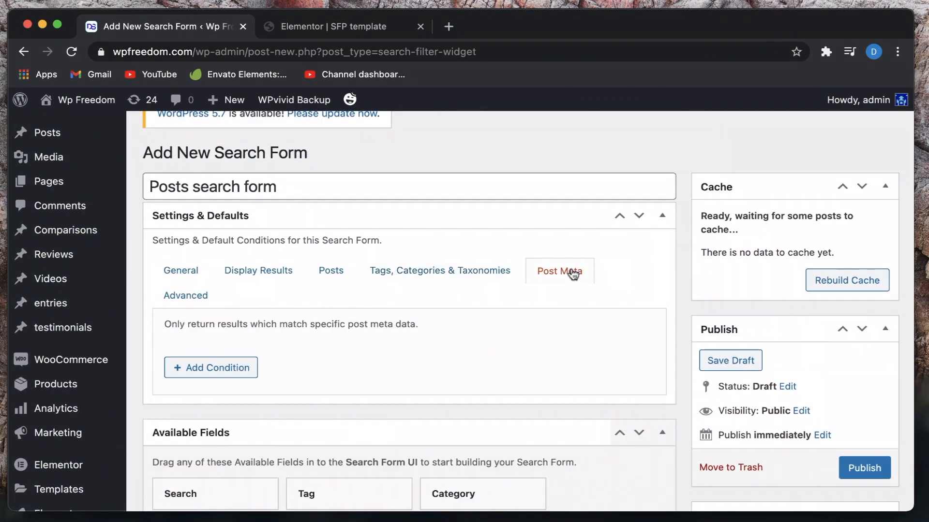
scroll(334, 367, down, 2)
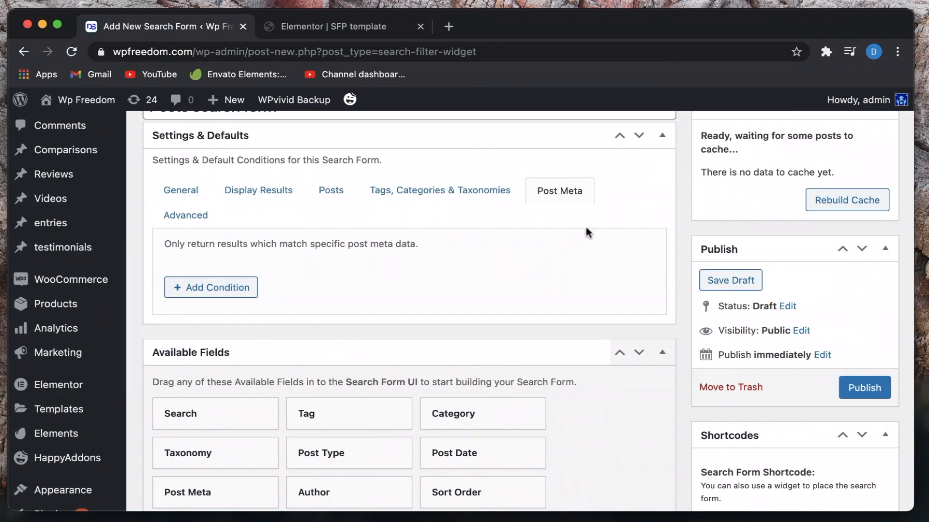
- Recheck the form's general settings and search fields, and publish the Posts search form
click(190, 193)
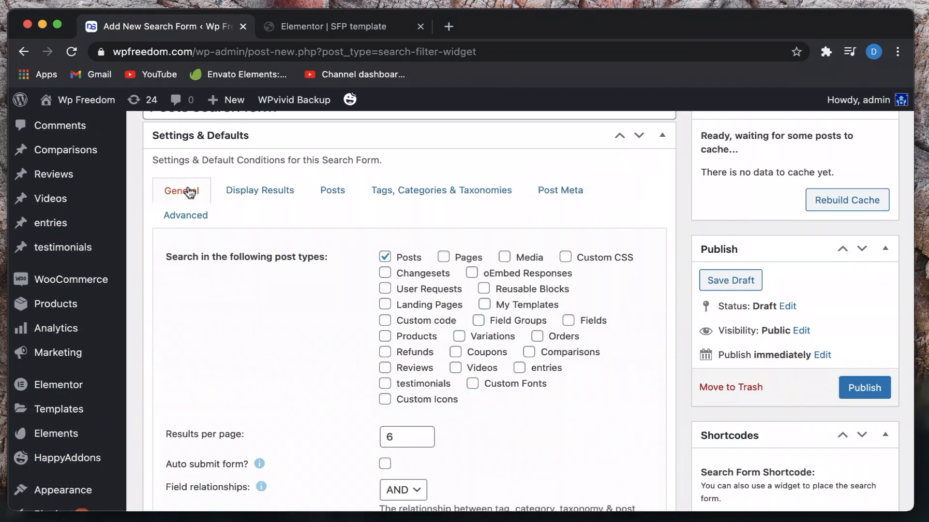
scroll(295, 315, down, 2)
scroll(295, 315, down, 7)
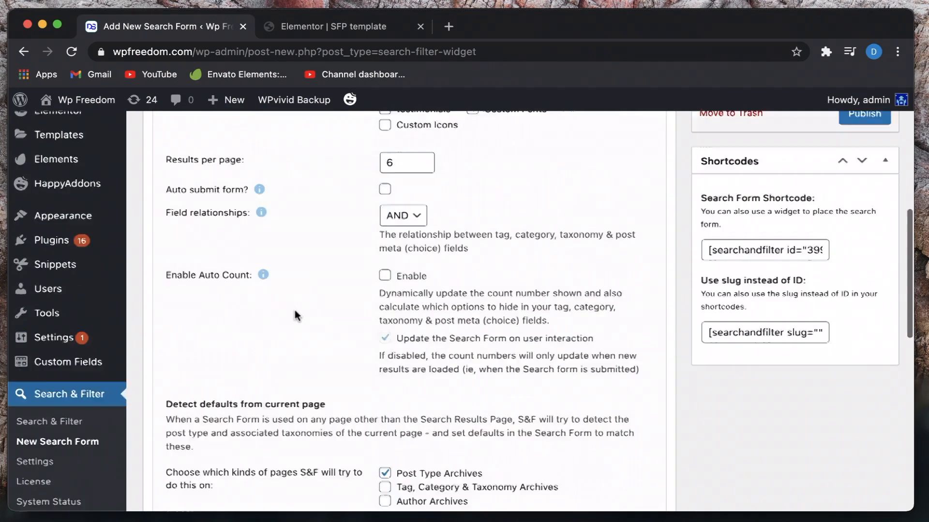
scroll(295, 309, down, 6)
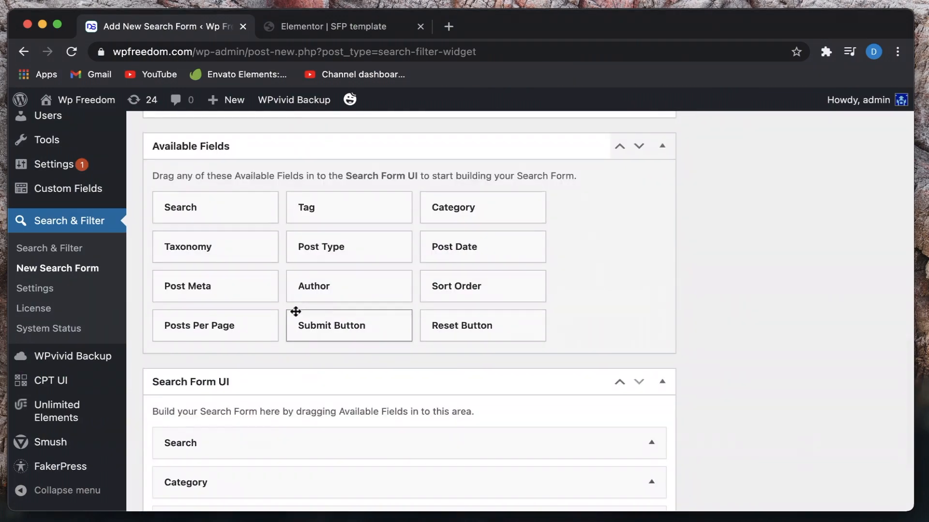
scroll(294, 310, down, 3)
scroll(295, 311, up, 15)
scroll(580, 309, down, 5)
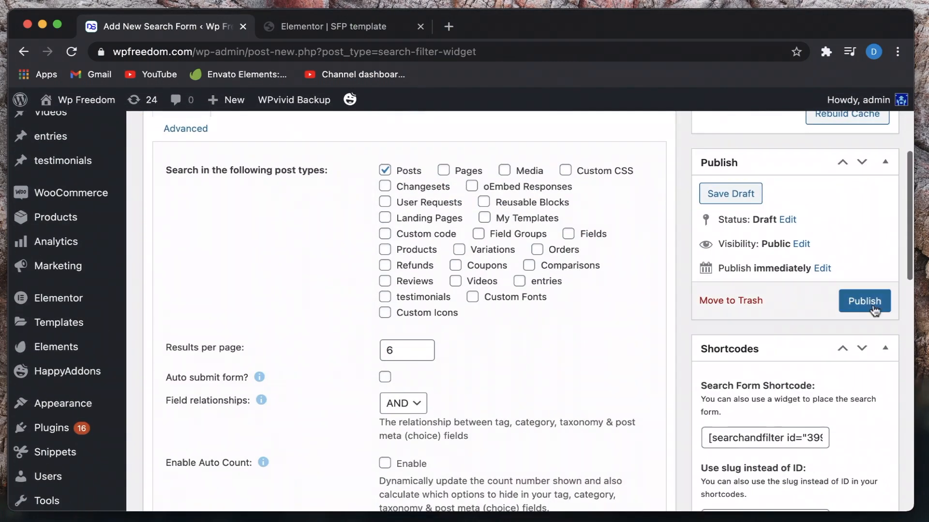
click(866, 302)
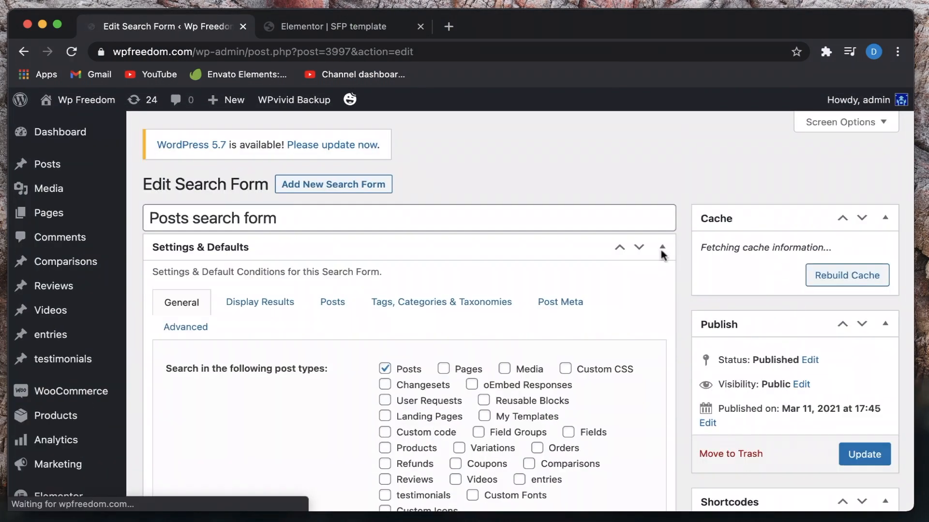
scroll(798, 334, down, 4)
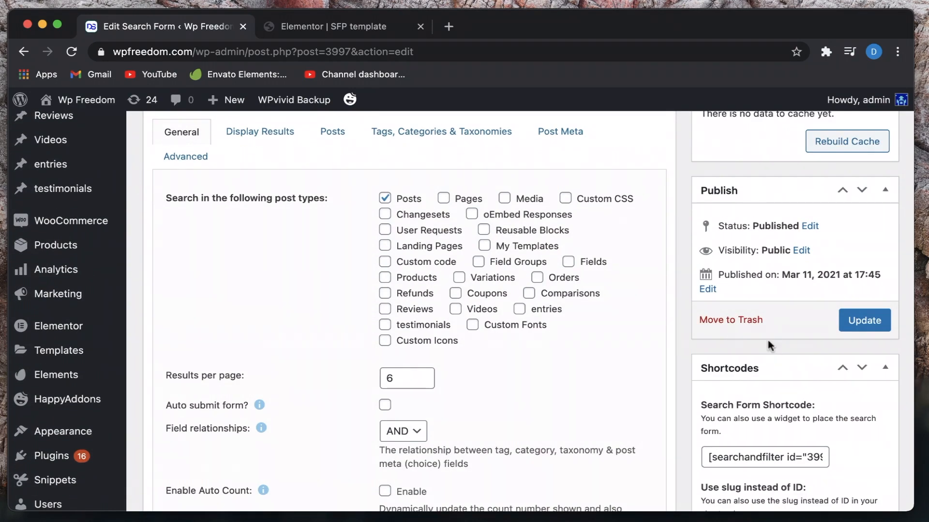
scroll(534, 344, up, 4)
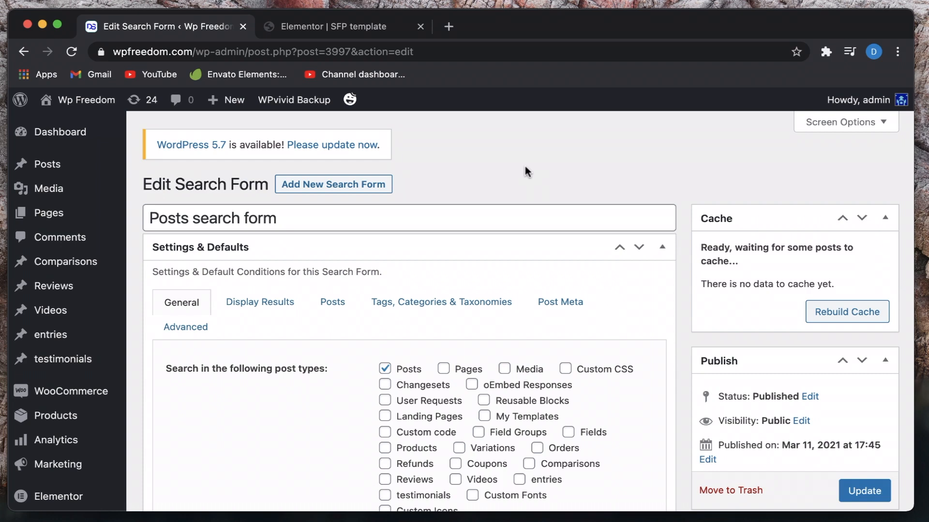
- Create a new WordPress page in a separate browser tab and title it "SFP Post Form"
mouse_move(111, 214)
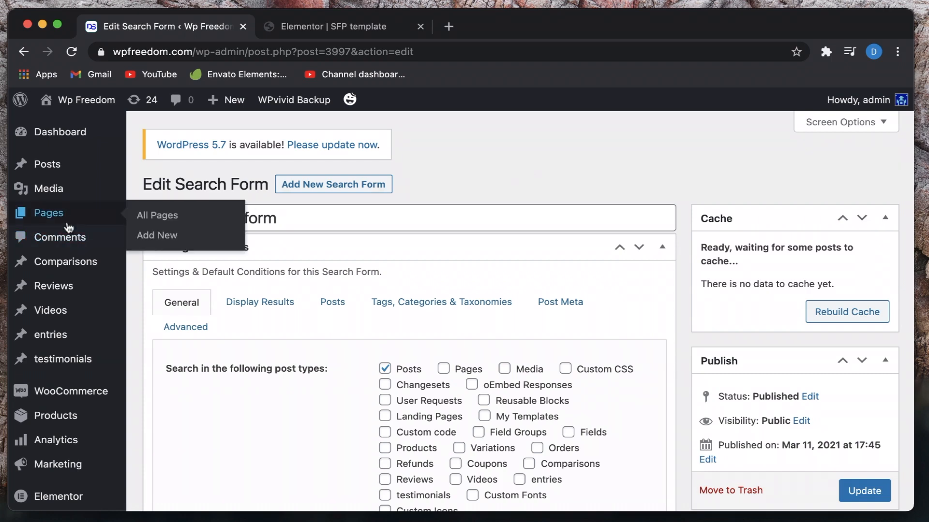
super+click(158, 237)
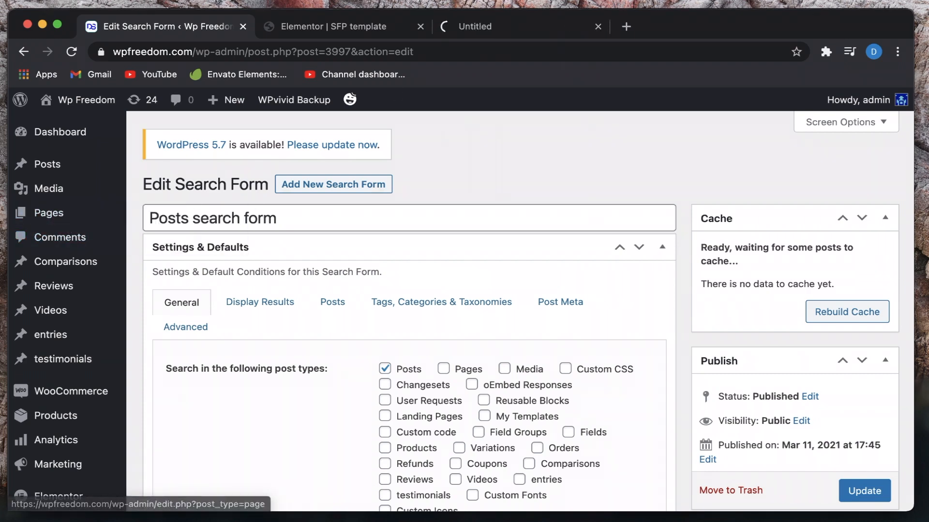
click(519, 34)
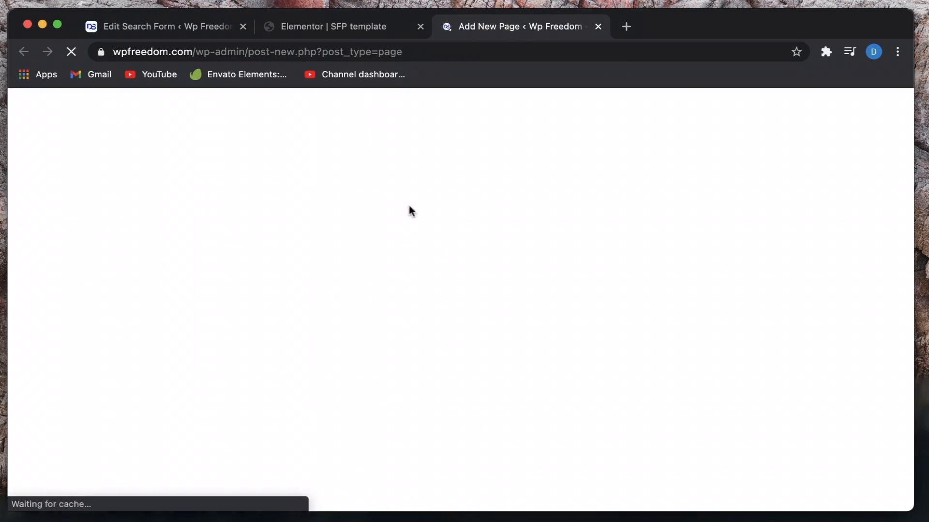
click(299, 223)
text(SF)
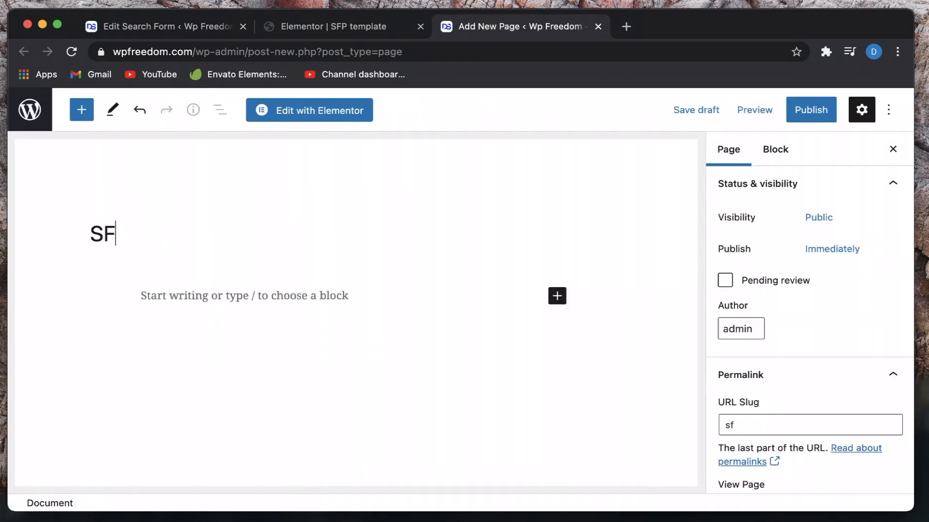
text(P form)
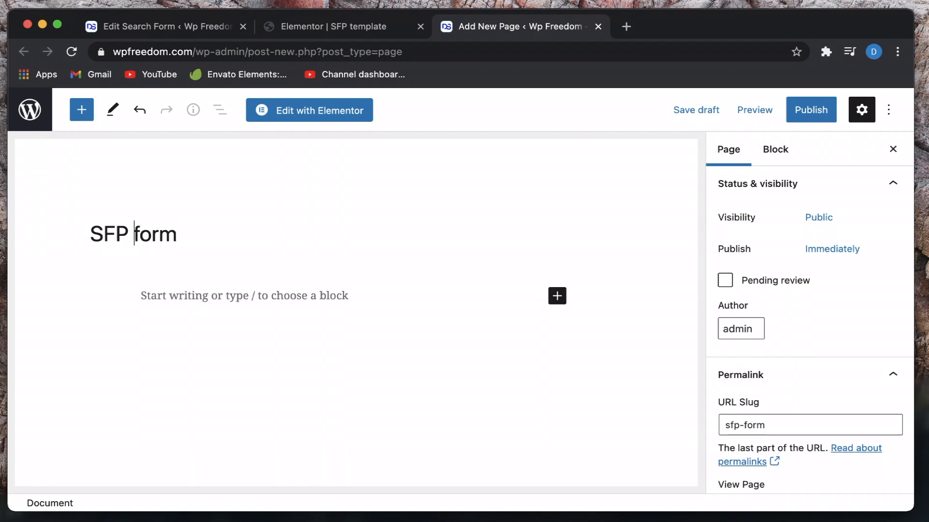
text( Post)
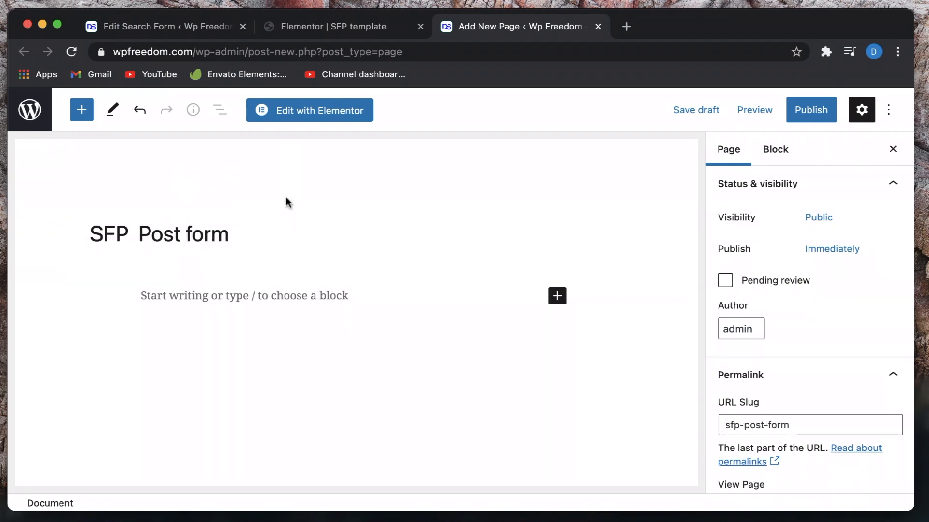
key(BackSpace)
text(F)
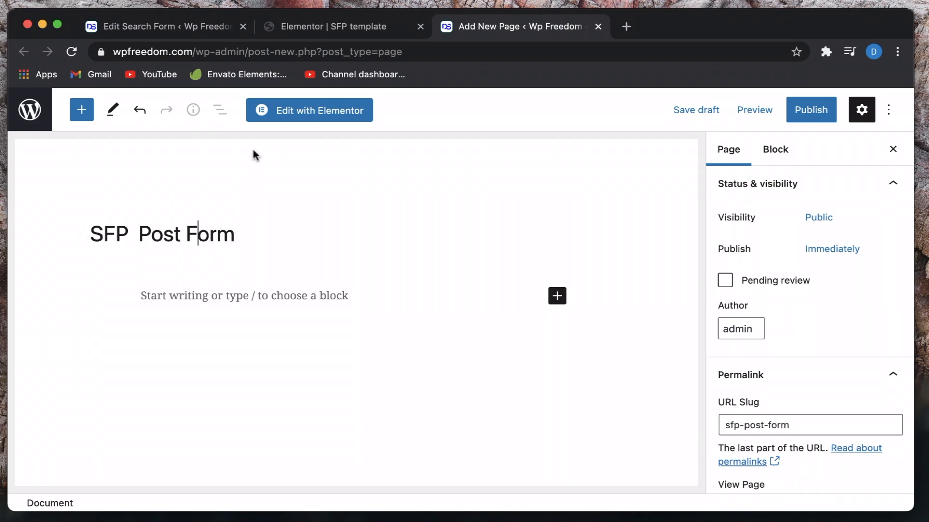
- Open the new page in Elementor and check the search form's cache-building progress while the editor loads
click(317, 126)
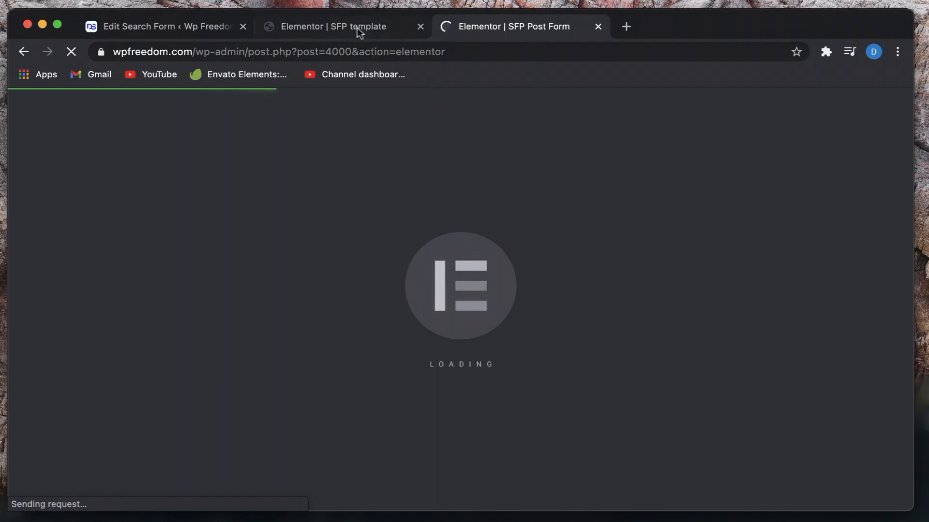
click(232, 28)
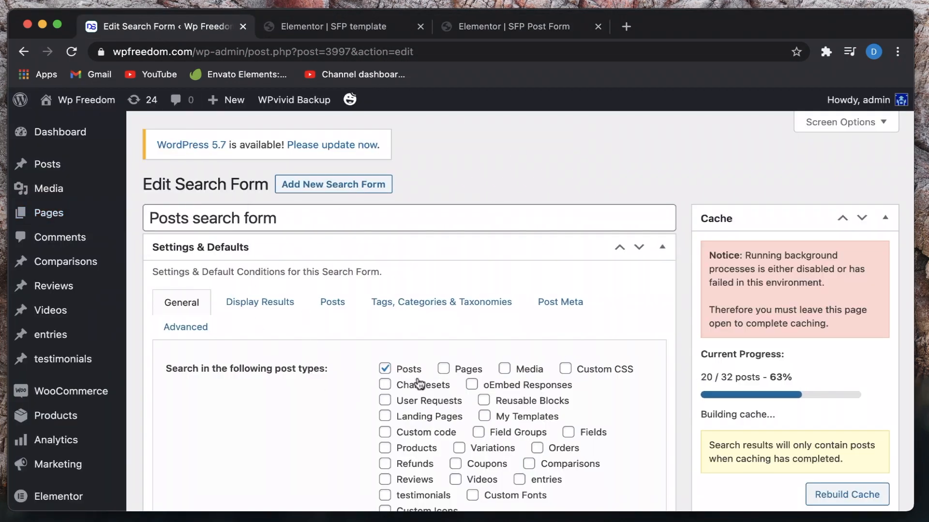
click(515, 28)
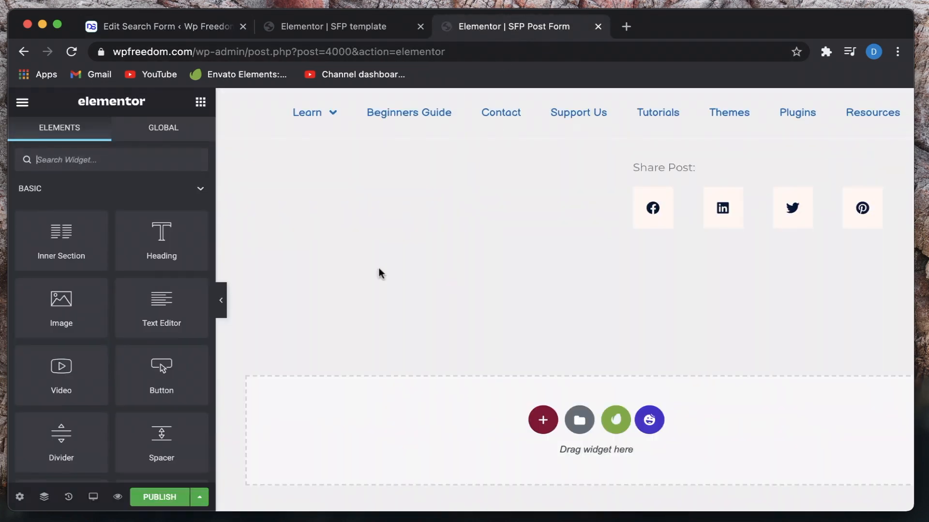
- Set the SFP Post Form page's layout to Elementor Canvas
click(20, 497)
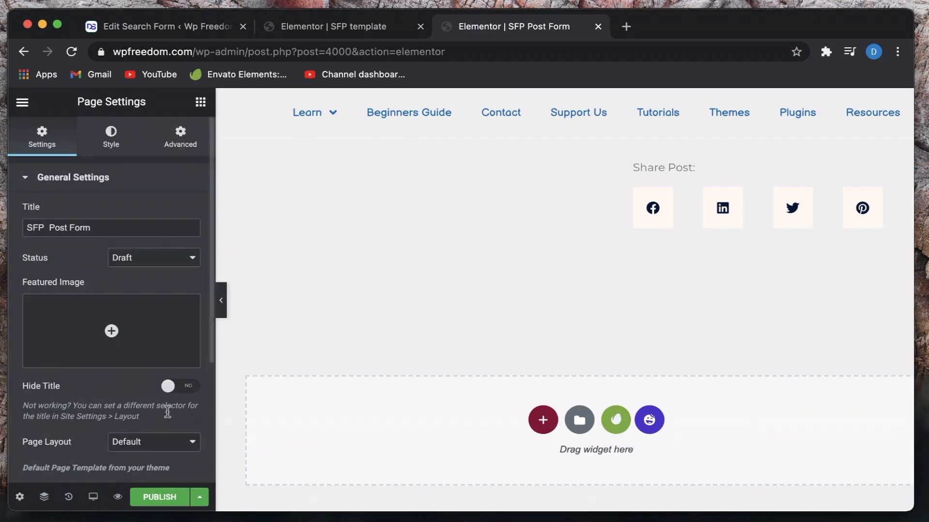
click(157, 444)
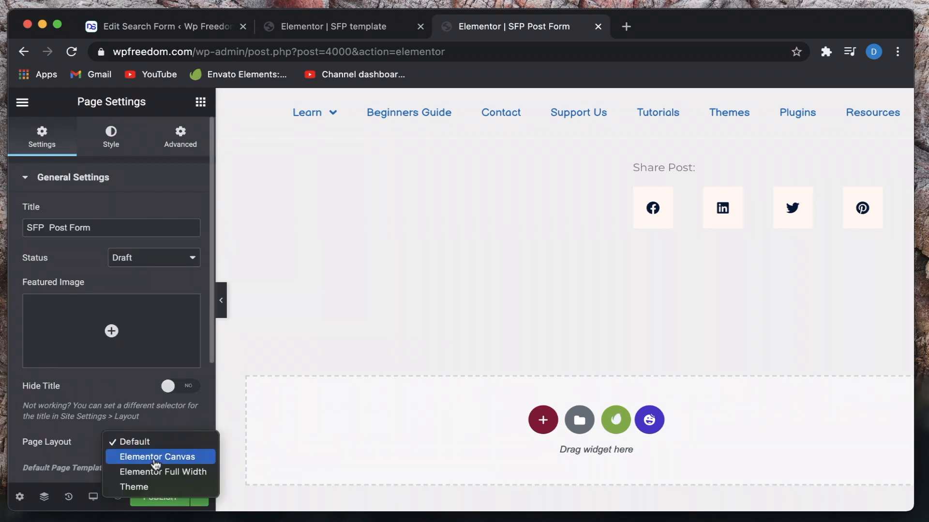
click(155, 460)
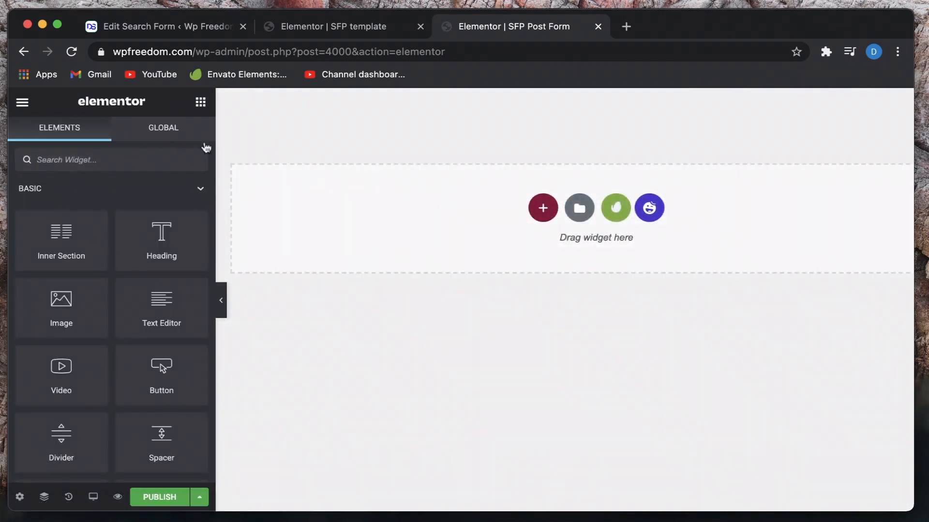
- Find the Shortcode widget and add it to the empty page
click(102, 155)
text(sho)
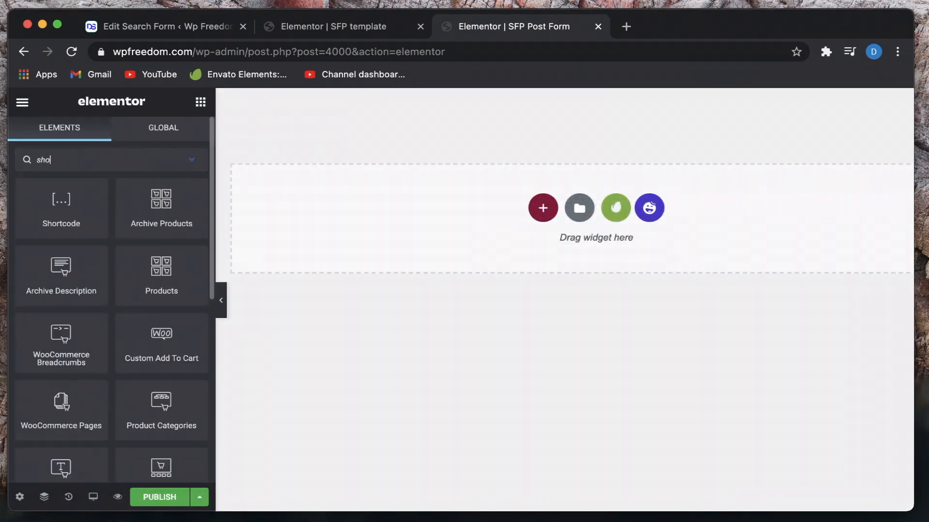
drag(61, 214, 444, 232)
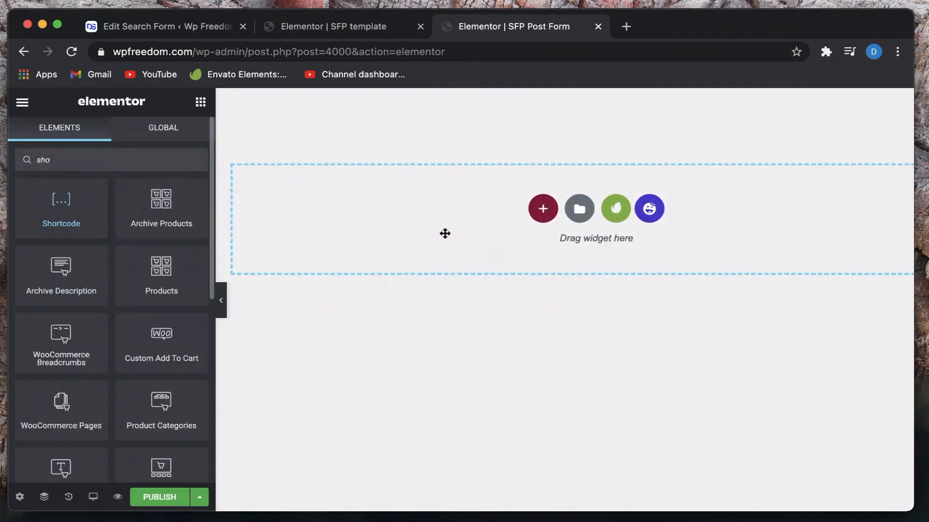
- Copy the Posts search form's ID-based shortcode from its edit screen and paste it into the page's Shortcode widget
click(309, 26)
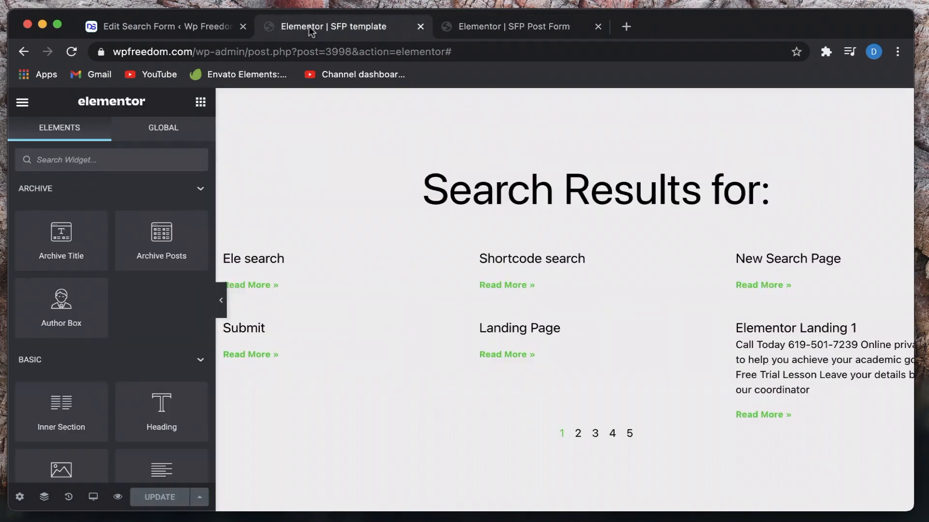
click(196, 23)
scroll(789, 366, down, 5)
scroll(788, 366, down, 5)
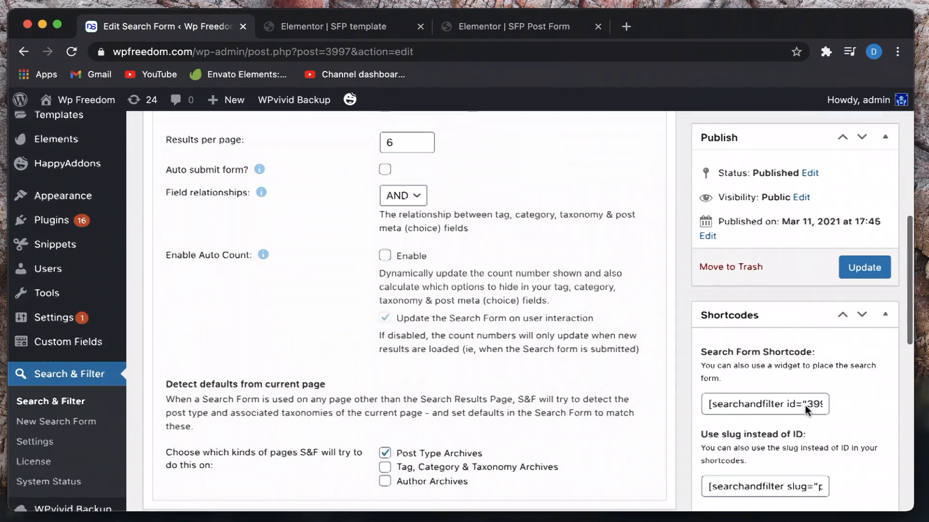
click(789, 389)
key(super+c)
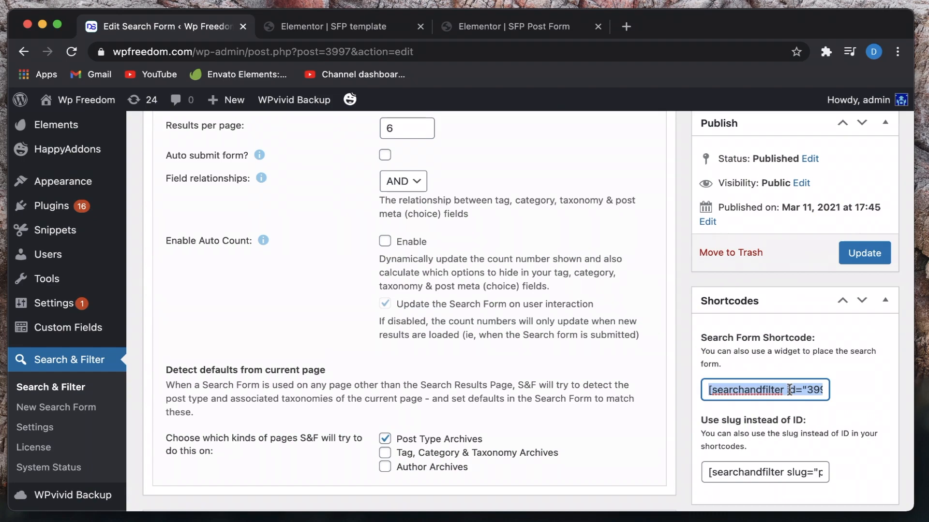
click(536, 29)
click(92, 257)
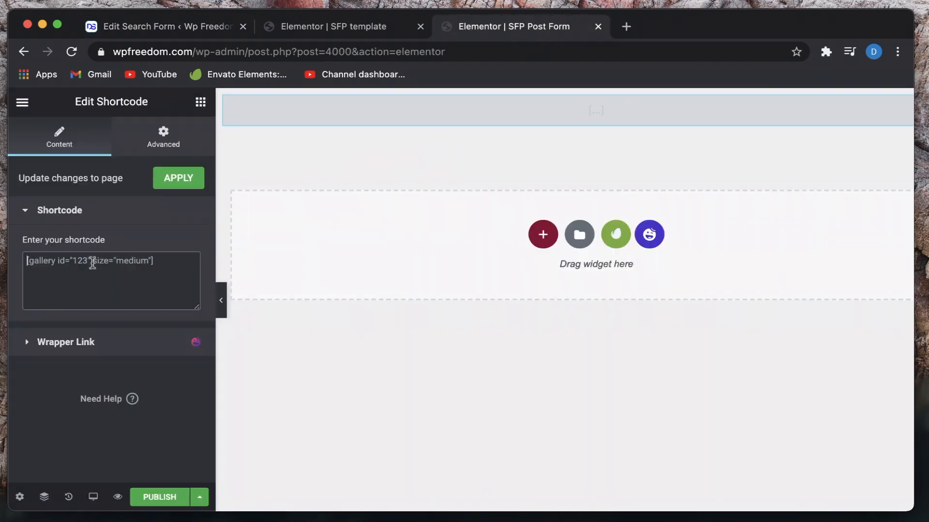
key(super+v)
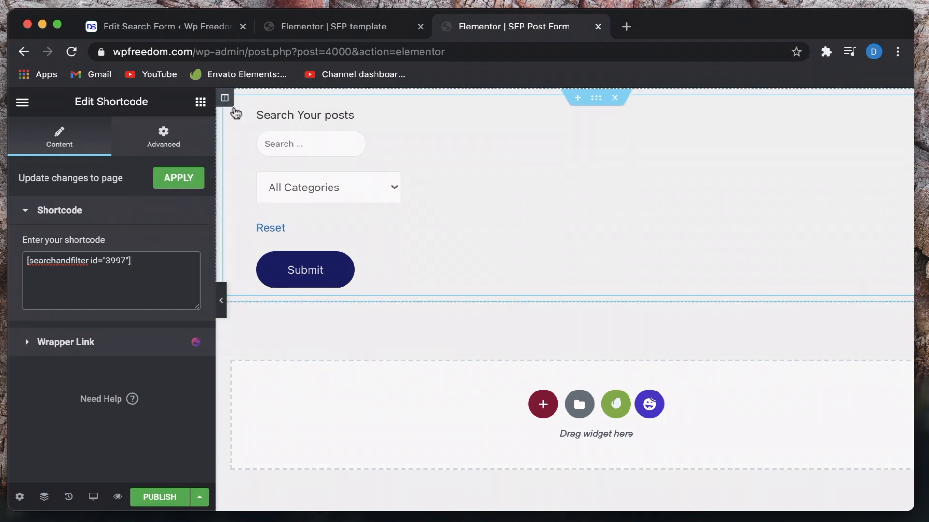
- Give the column holding the search form a classic background in near-white #FBFBFB and publish the page
click(225, 104)
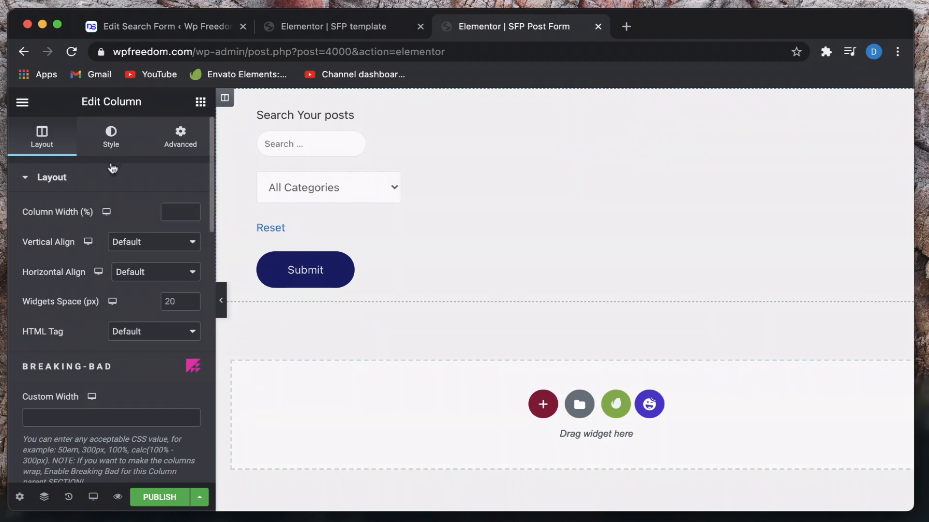
click(114, 141)
click(150, 243)
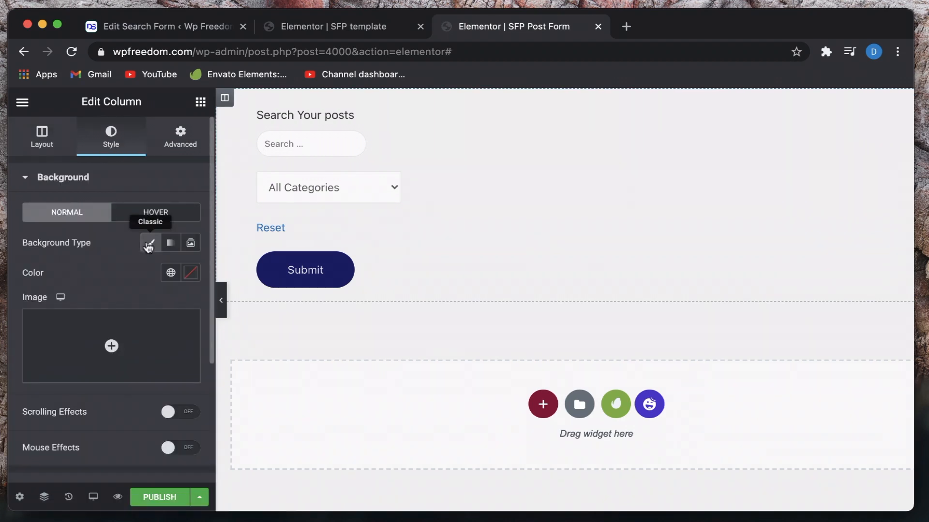
click(190, 273)
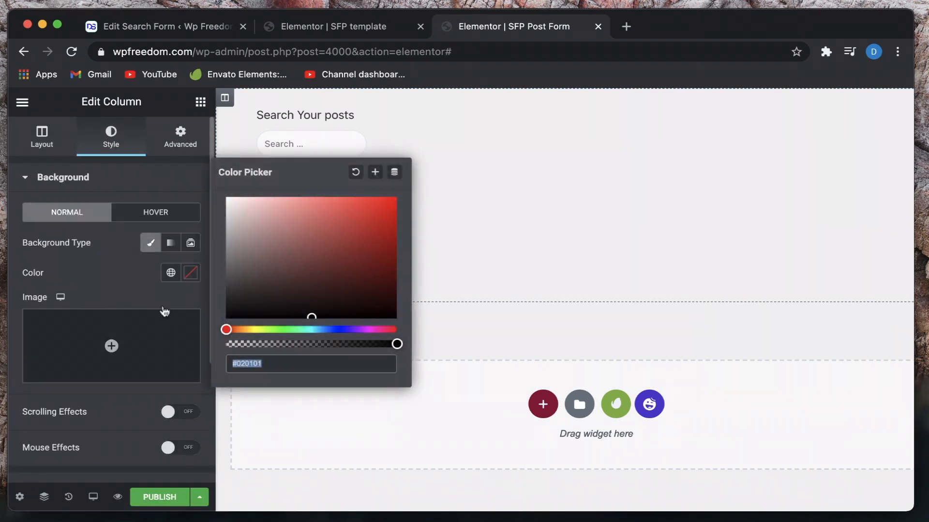
click(236, 211)
drag(234, 210, 216, 199)
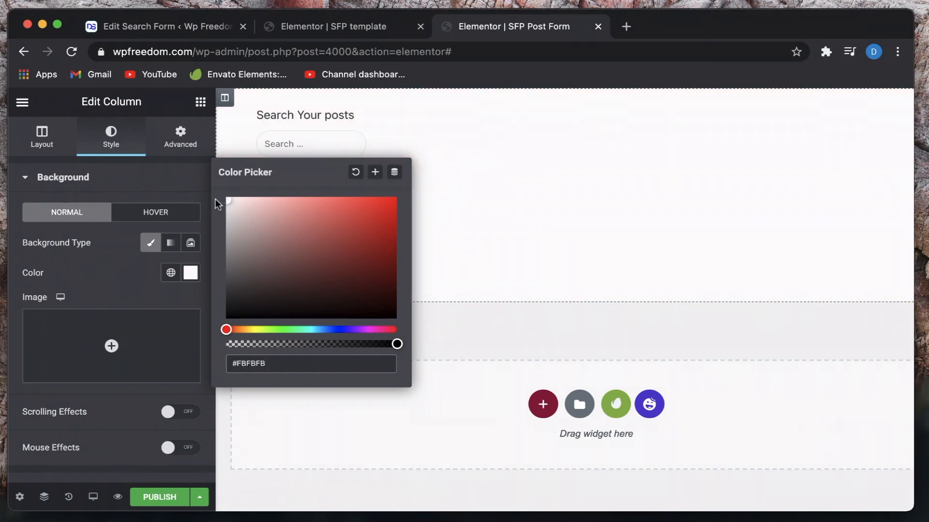
click(151, 186)
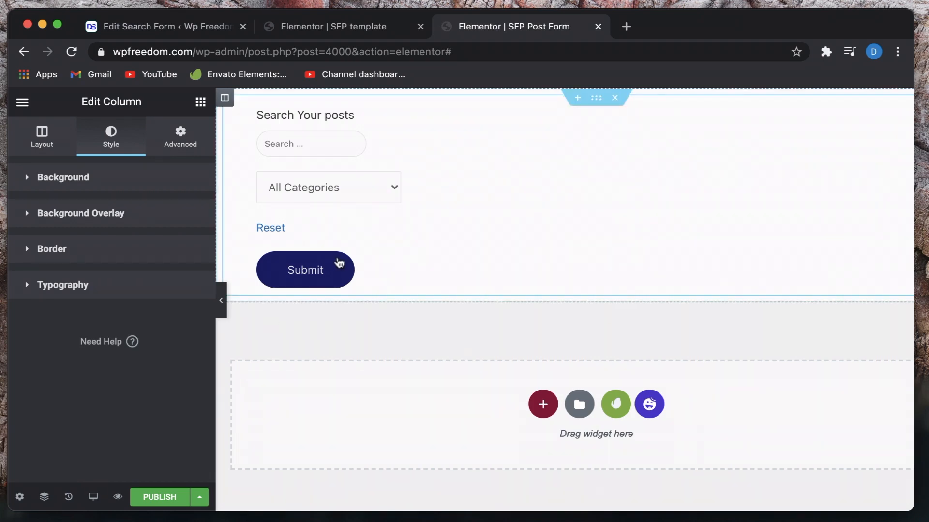
click(169, 498)
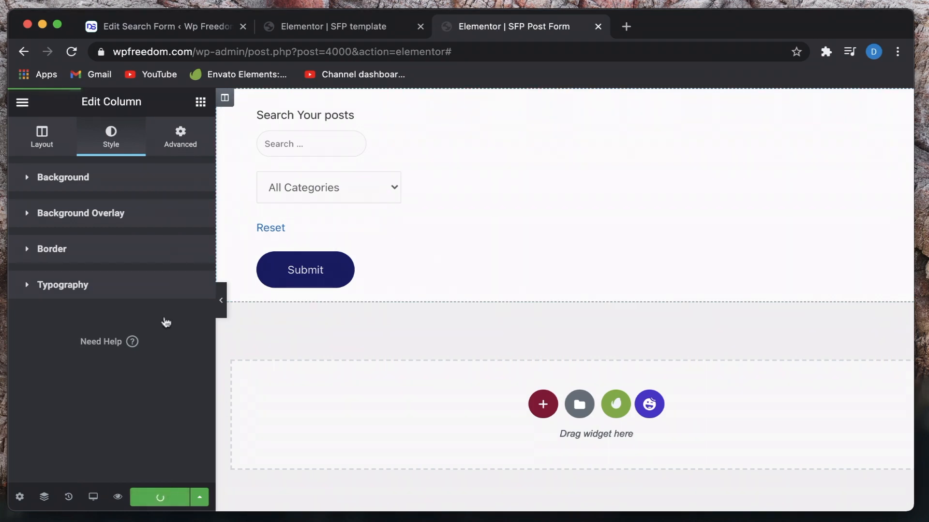
- Recheck the search form's shortcode on its edit screen and return to the SFP Post Form page in Elementor
click(330, 30)
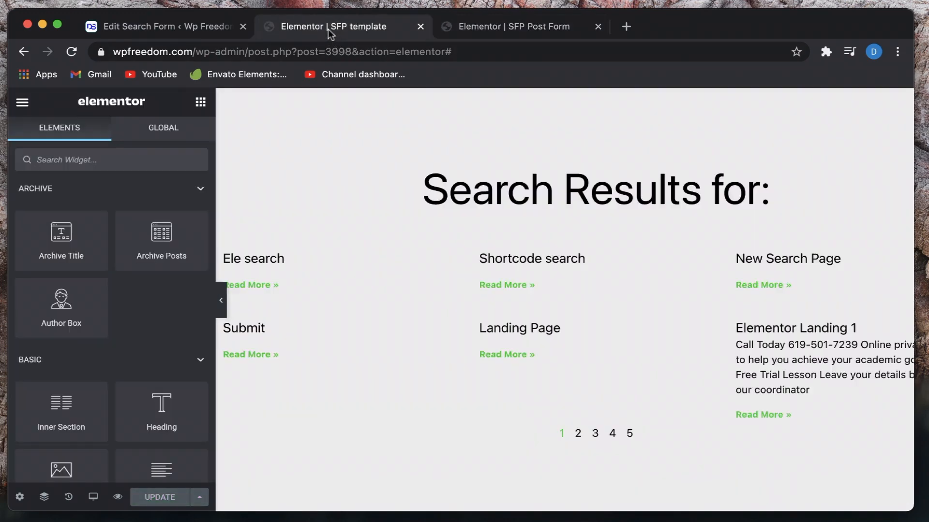
click(169, 27)
scroll(756, 327, up, 3)
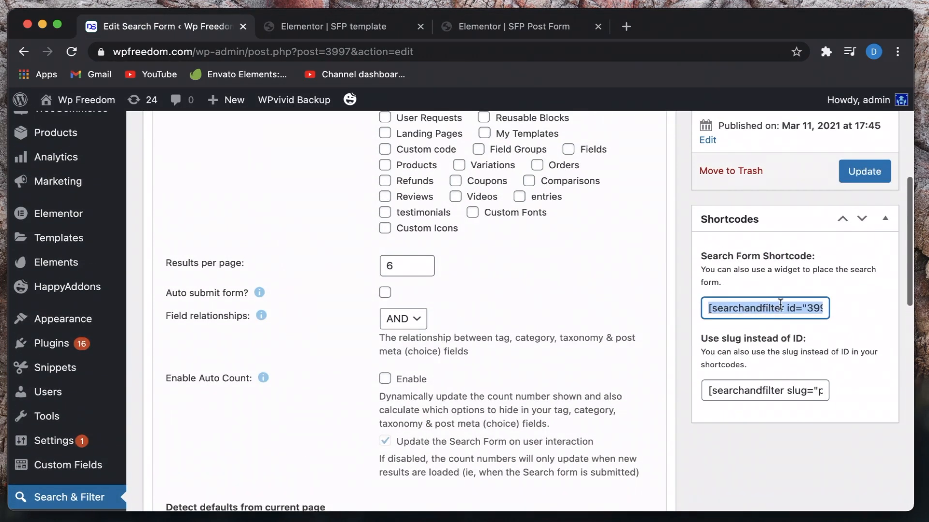
triple_click(779, 306)
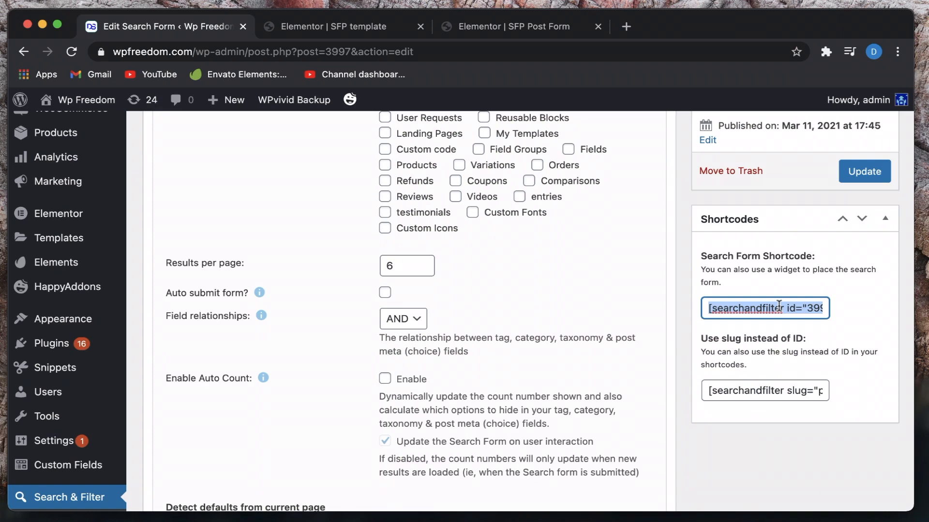
click(505, 27)
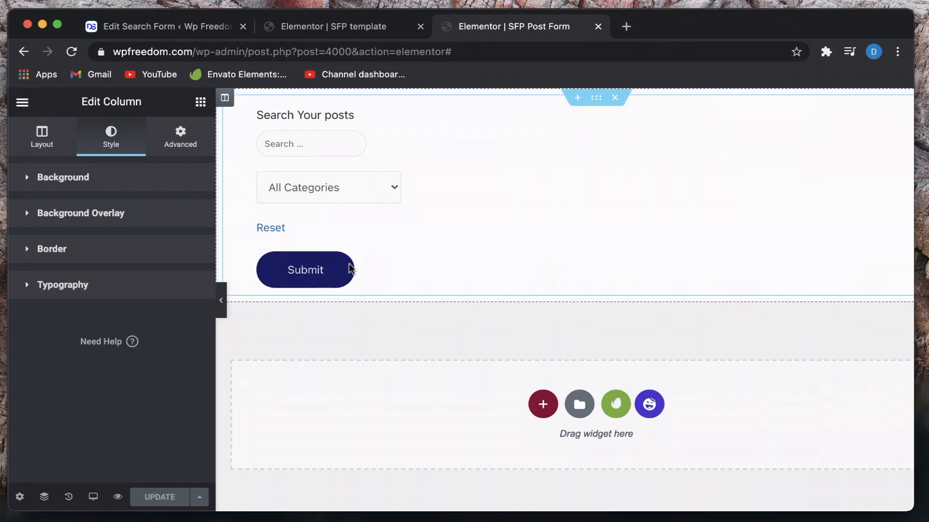
- Leave the page editor for the WordPress dashboard by looking up "dashboard" in the Elementor Finder
key(super+e)
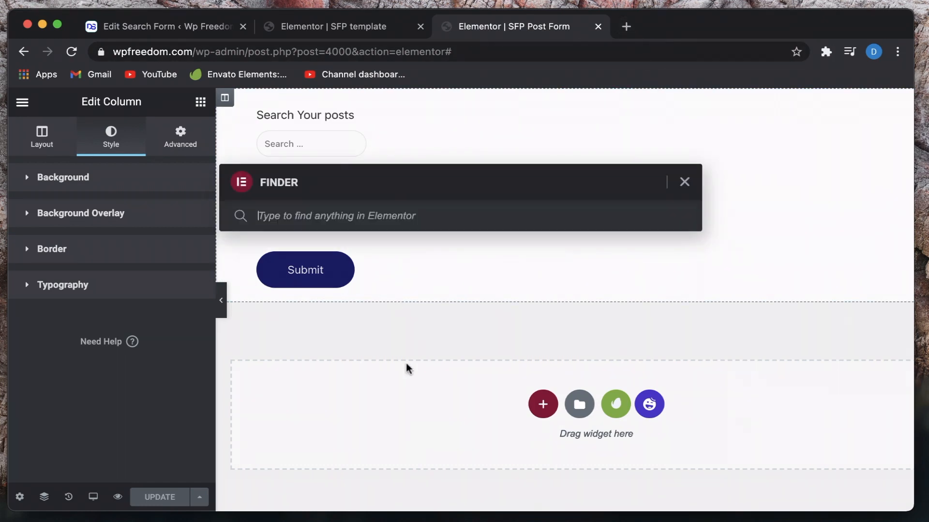
text(das)
click(314, 241)
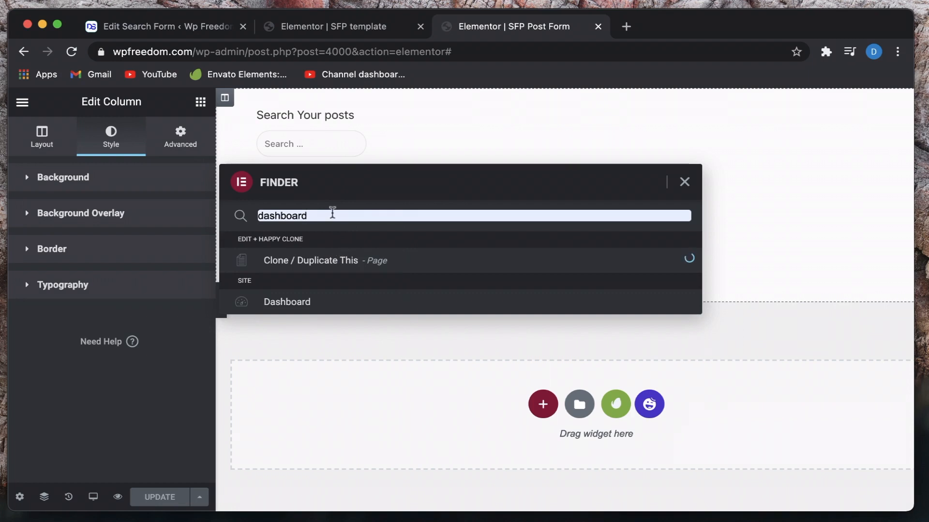
click(315, 304)
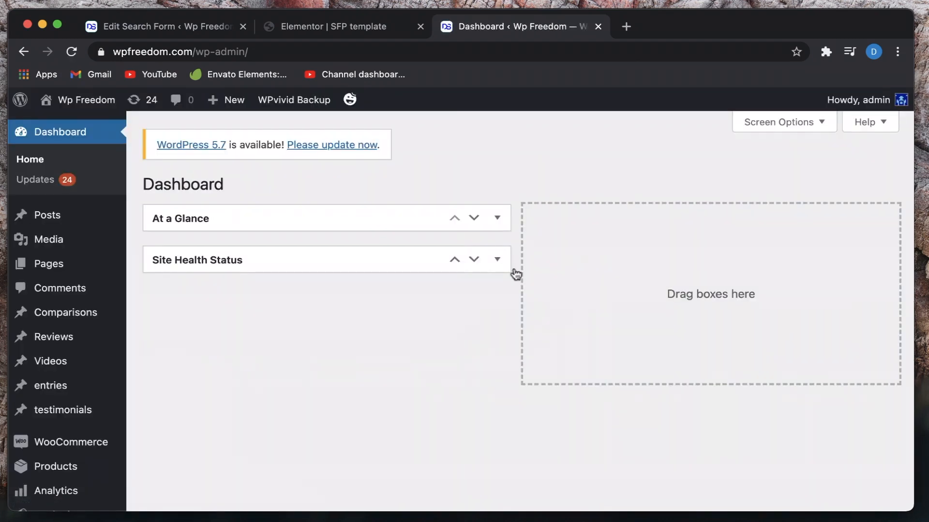
scroll(373, 368, down, 4)
scroll(373, 367, up, 5)
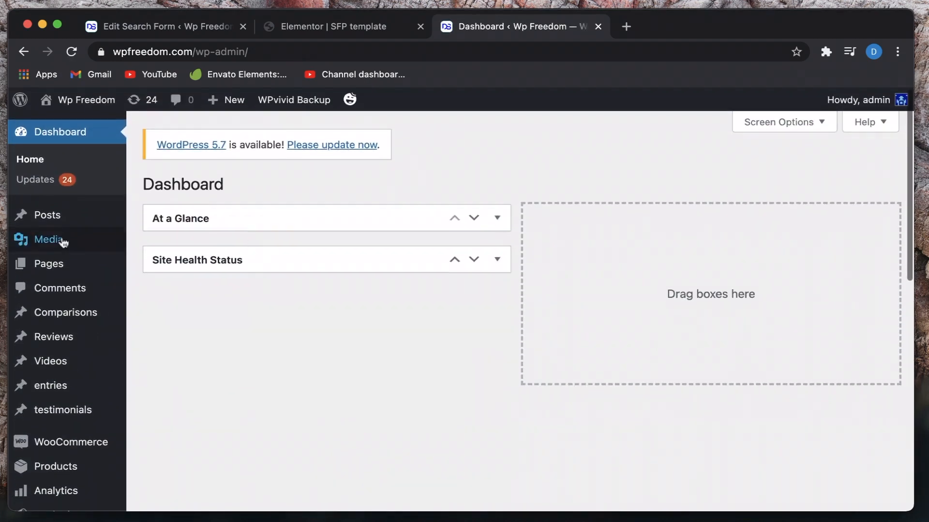
- List the site's pages with the newest first, view SFP Post Form in a new tab, and activate its search field
click(57, 265)
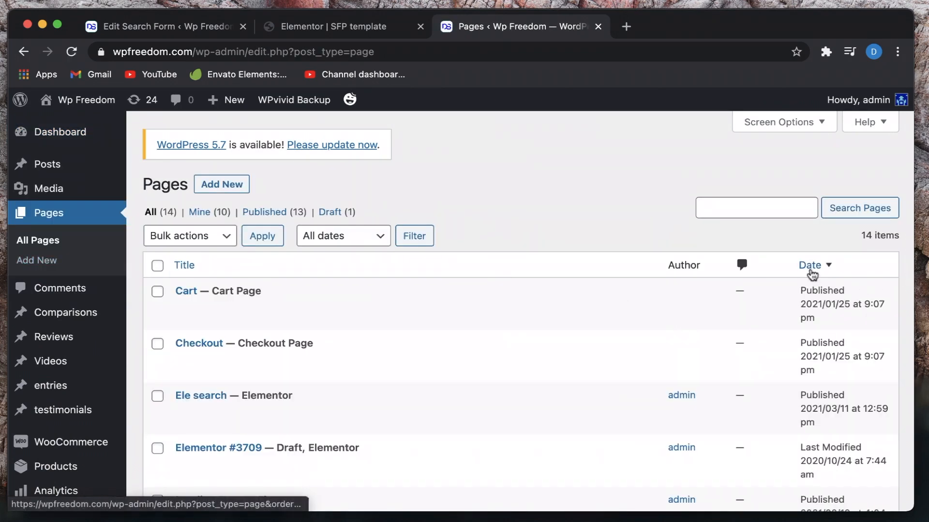
click(810, 266)
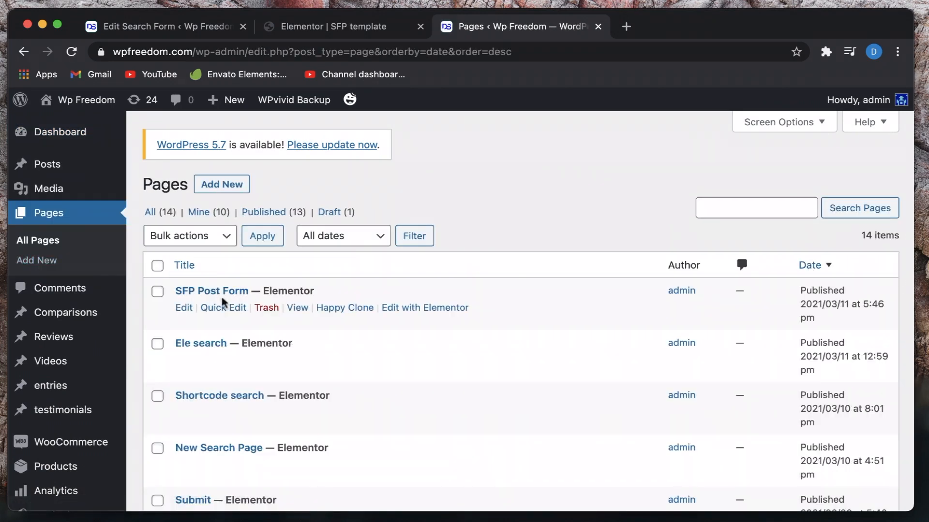
super+click(300, 309)
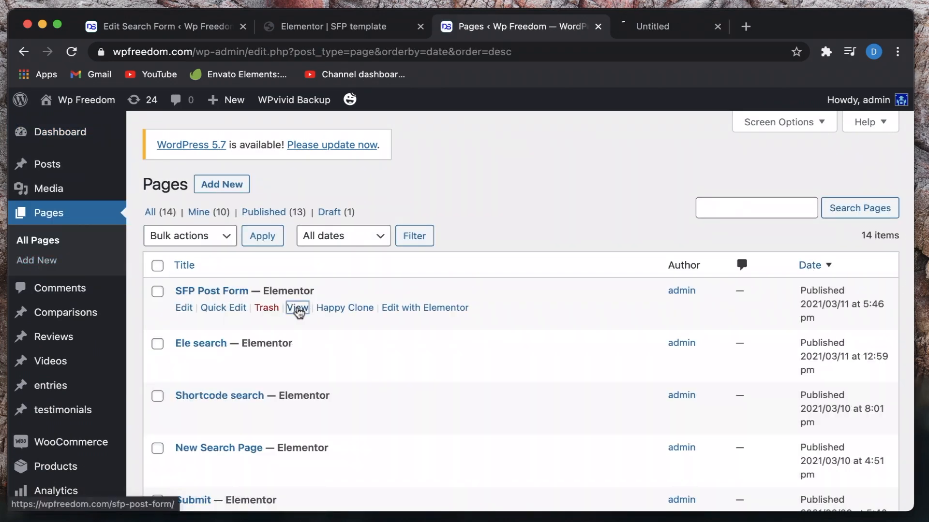
click(660, 27)
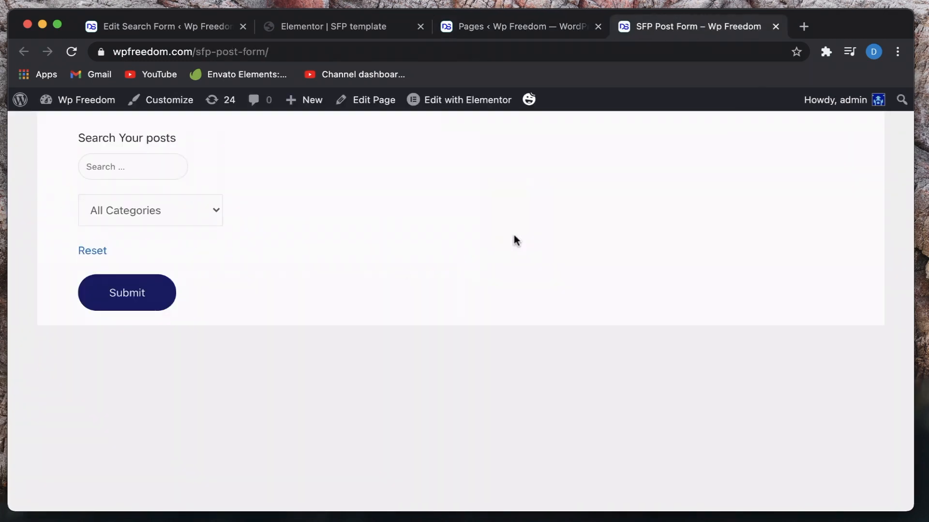
click(145, 161)
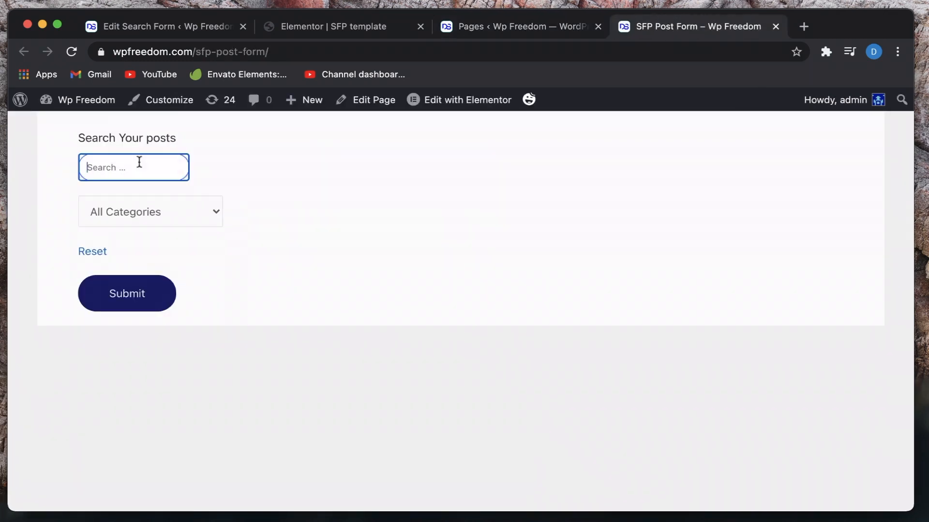
- Open the list of all posts in a separate tab and examine the post titles for a suitable search term
click(172, 30)
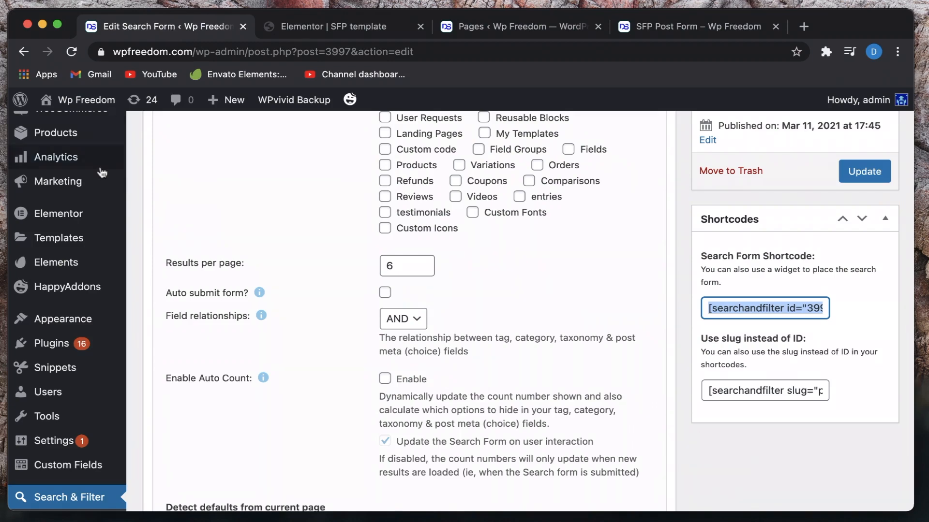
scroll(62, 473, up, 6)
mouse_move(67, 173)
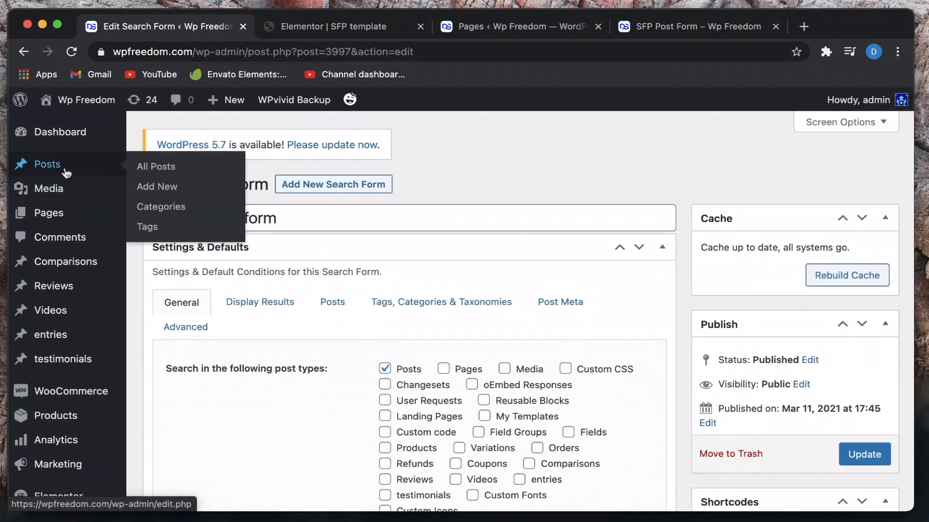
super+click(170, 166)
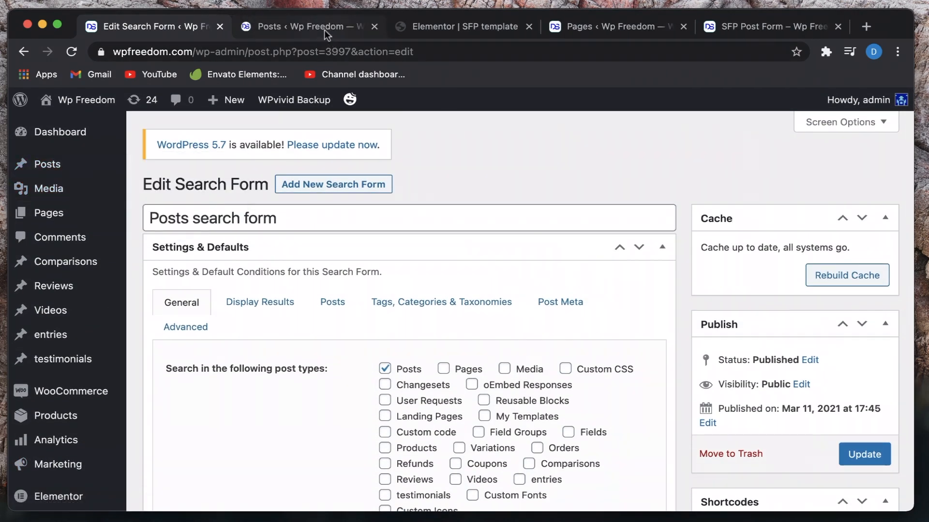
click(295, 27)
scroll(309, 356, down, 5)
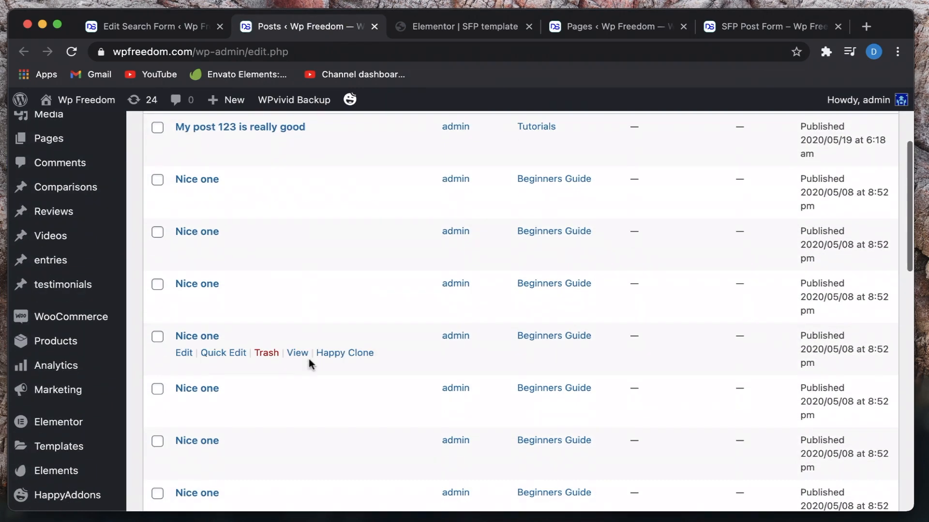
scroll(333, 352, up, 5)
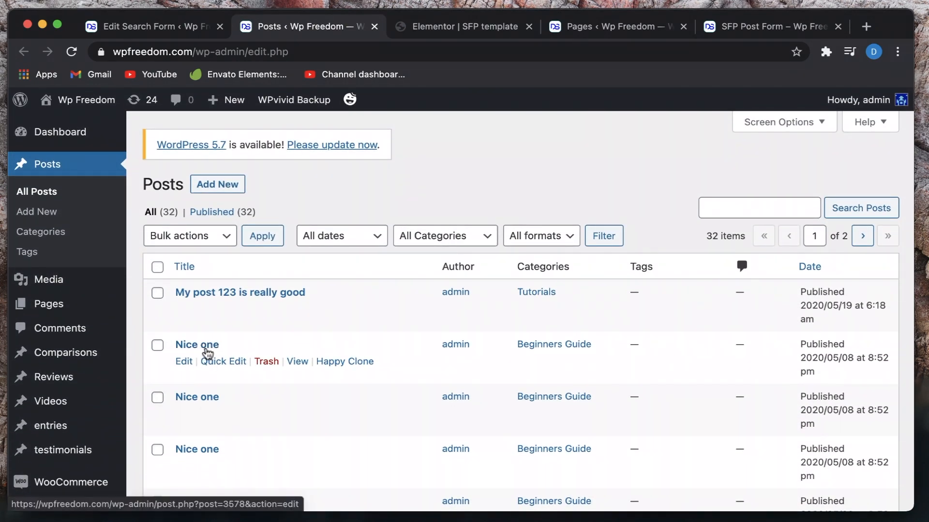
- Search the live SFP Post Form page for "nice" and look through the results page
click(753, 28)
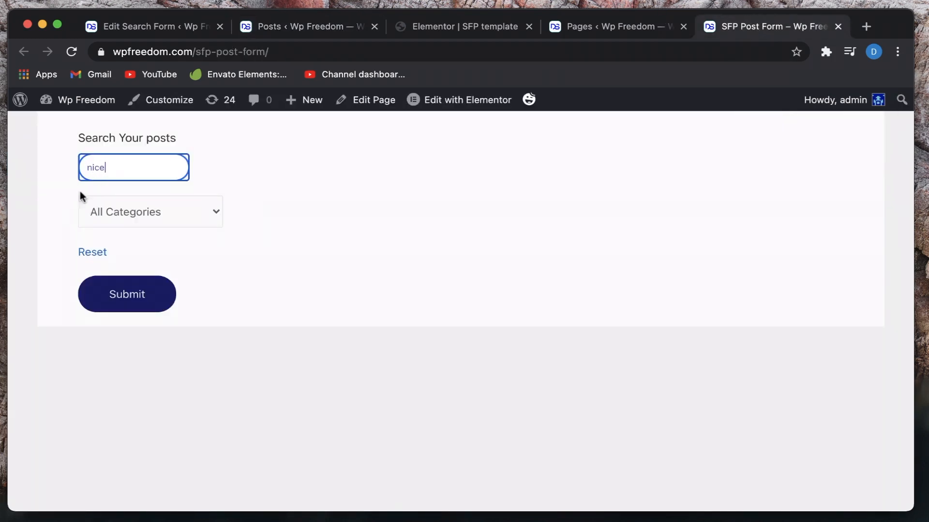
click(117, 296)
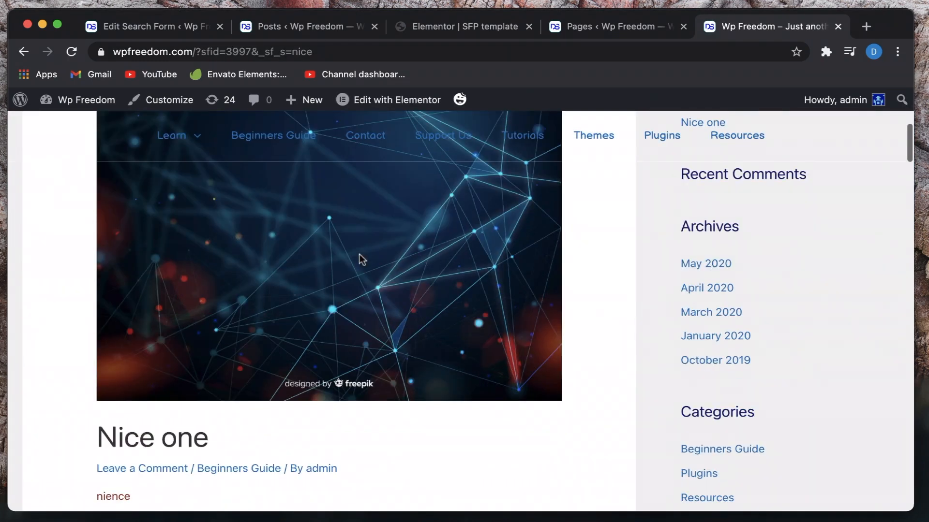
scroll(491, 289, down, 2)
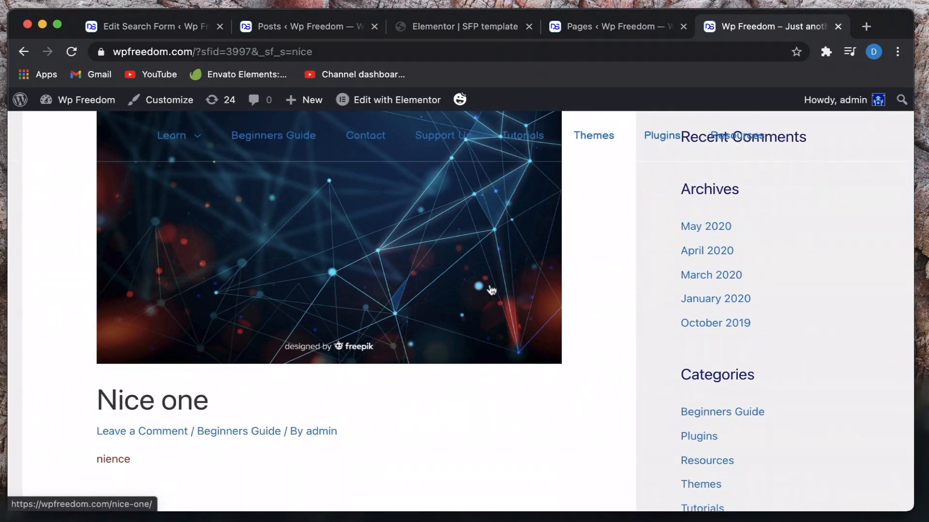
- Check the other open tabs and re-examine the layout of the live "nice" results page from its header
click(175, 27)
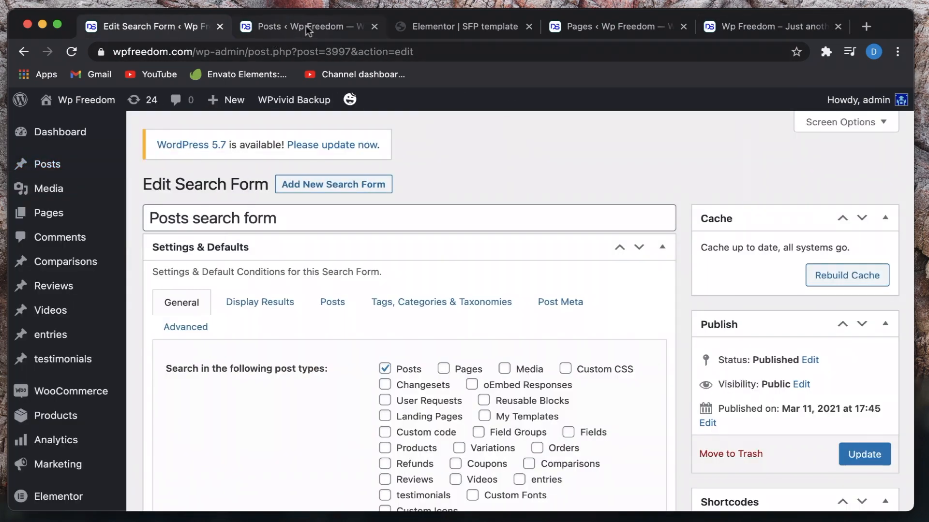
click(308, 29)
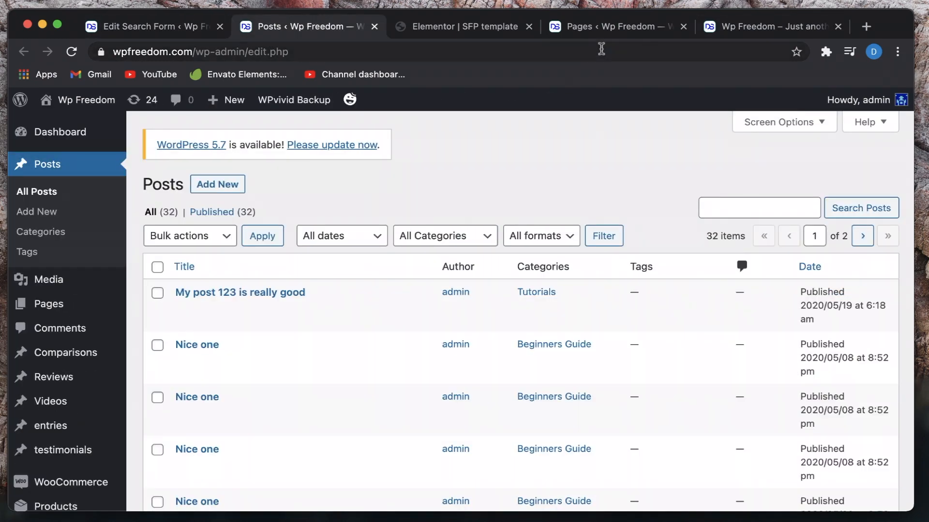
click(618, 34)
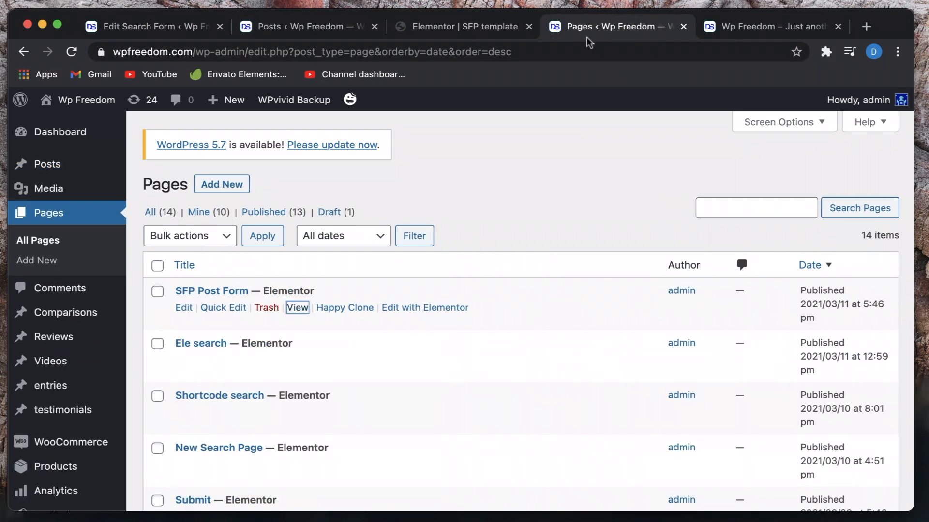
click(754, 34)
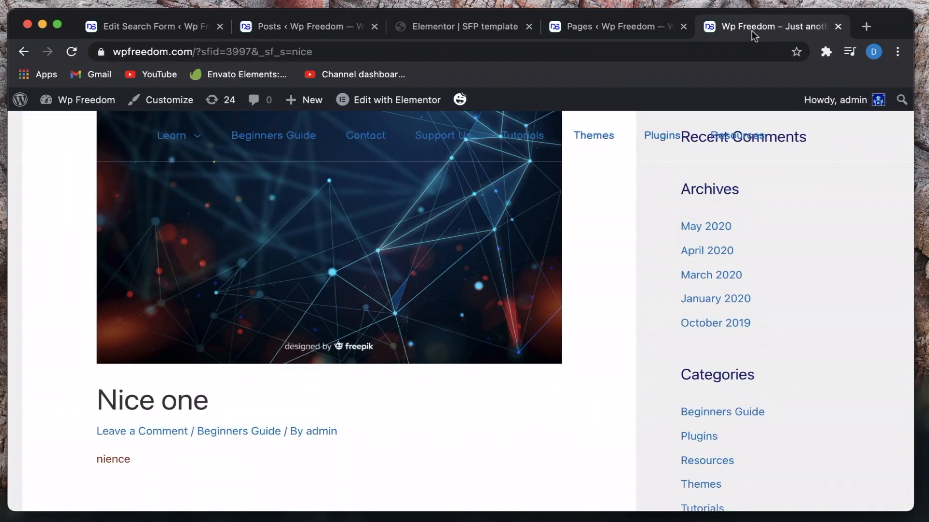
scroll(416, 387, up, 8)
scroll(334, 367, down, 5)
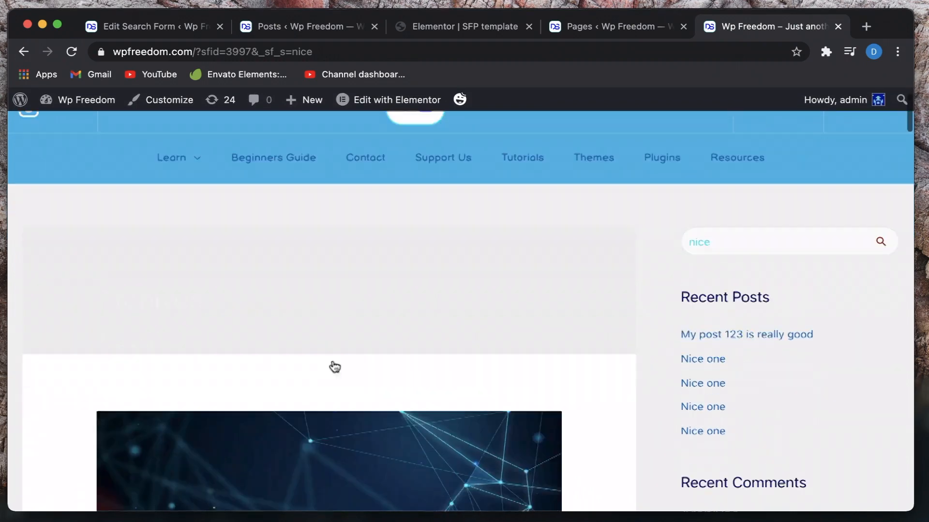
- From the posts list, open the Elementor Theme Builder template list in a new tab and switch to it
click(310, 30)
scroll(97, 346, down, 5)
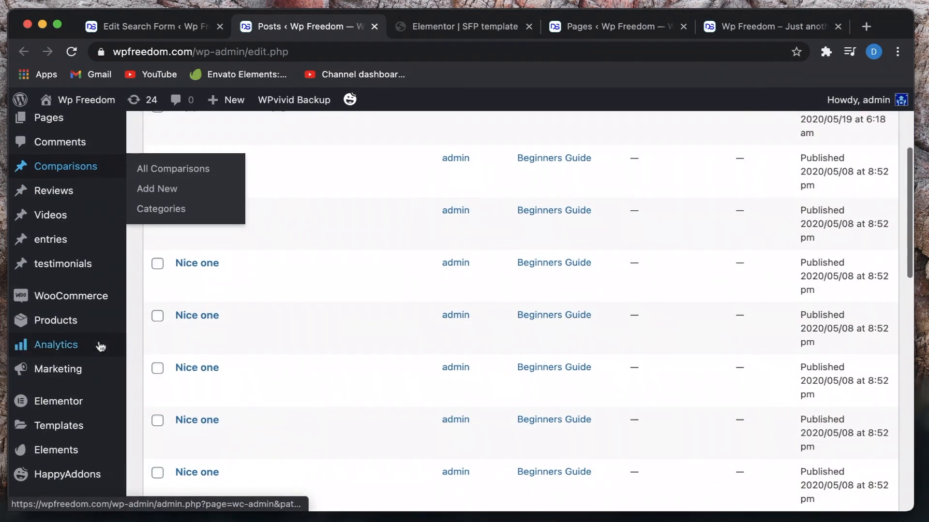
scroll(73, 368, down, 1)
mouse_move(85, 402)
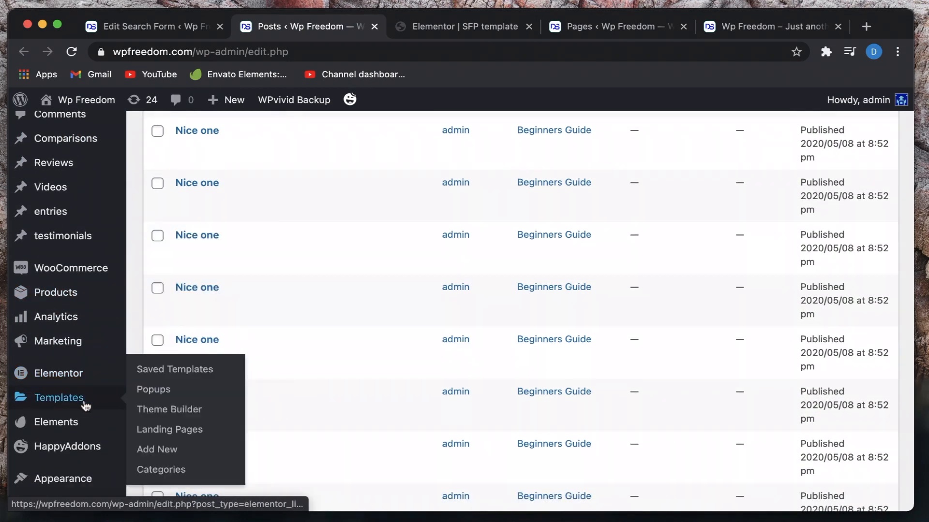
super+click(139, 409)
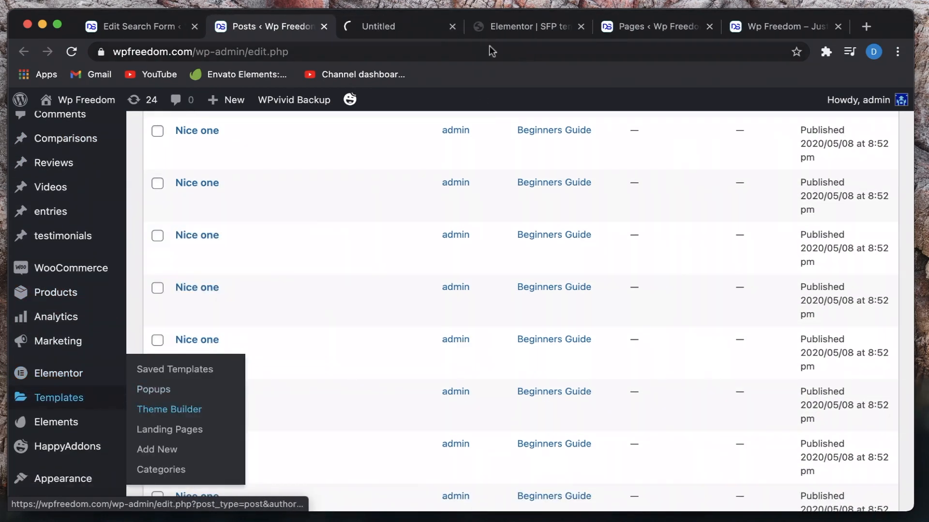
click(409, 27)
- Show only the Search Results templates and open SFP template for editing with Elementor
scroll(314, 309, down, 4)
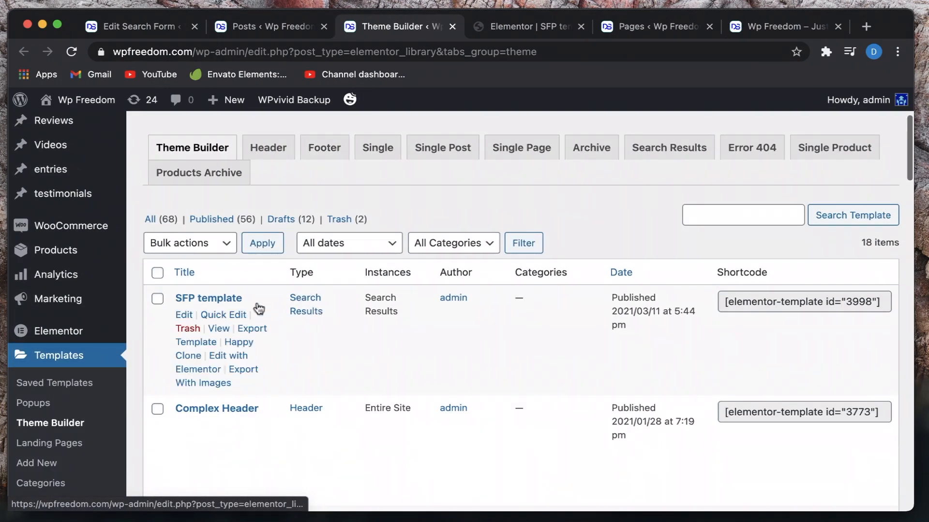
scroll(274, 378, down, 2)
scroll(466, 208, up, 3)
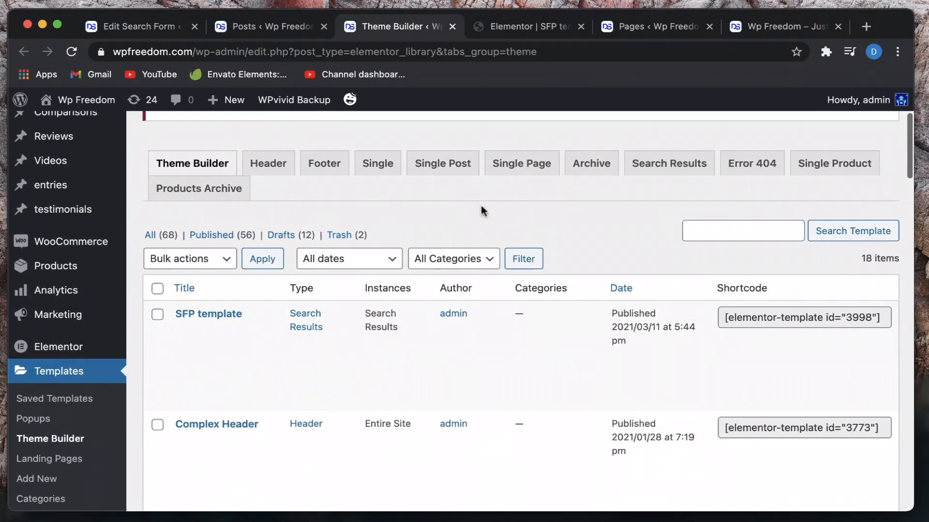
click(676, 166)
scroll(370, 370, down, 3)
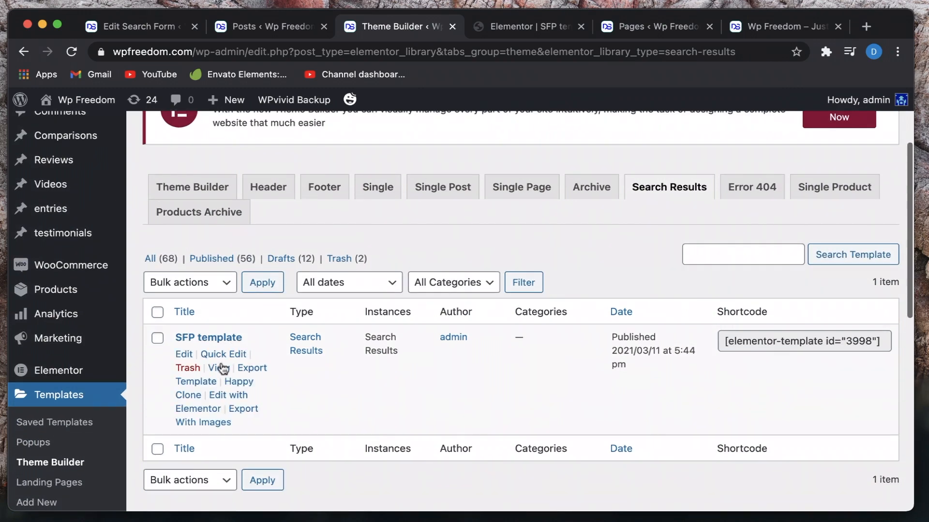
click(226, 400)
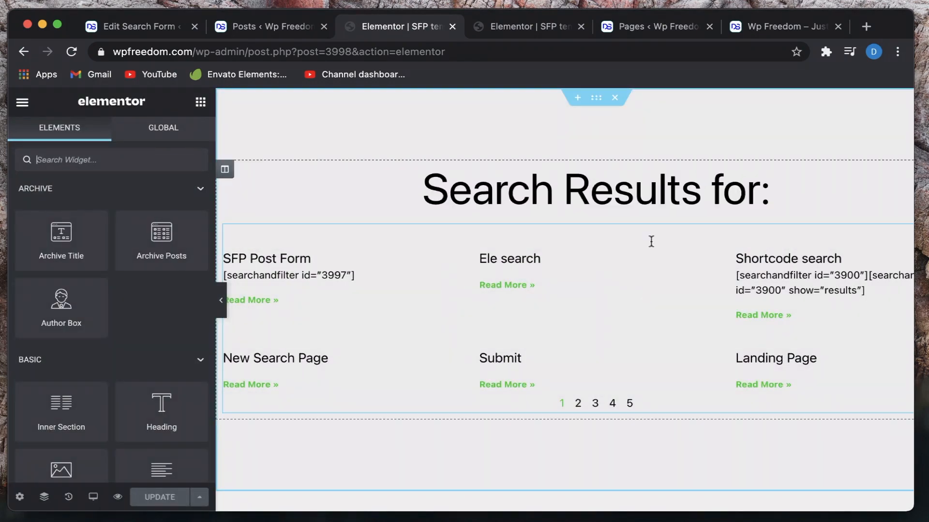
- Remove the template's Search Results display condition, add a new condition in its place, and save the display settings
click(199, 500)
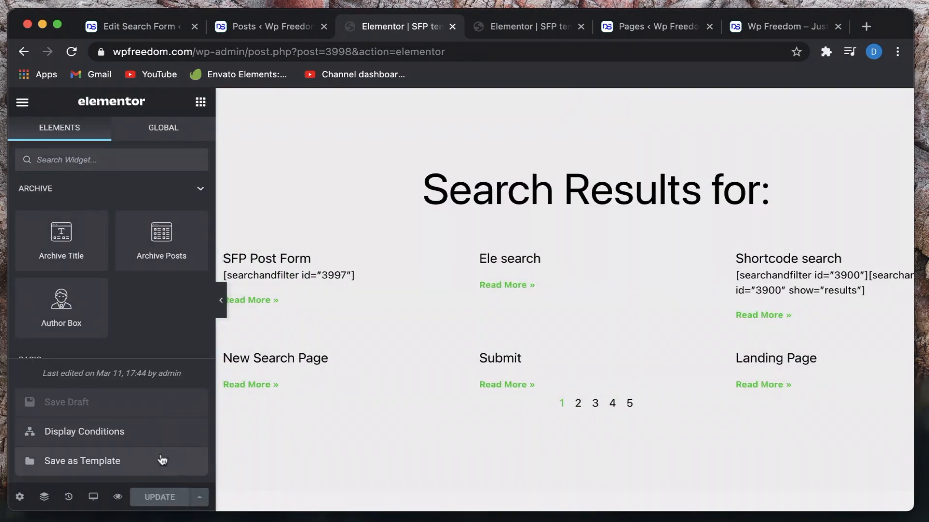
click(150, 437)
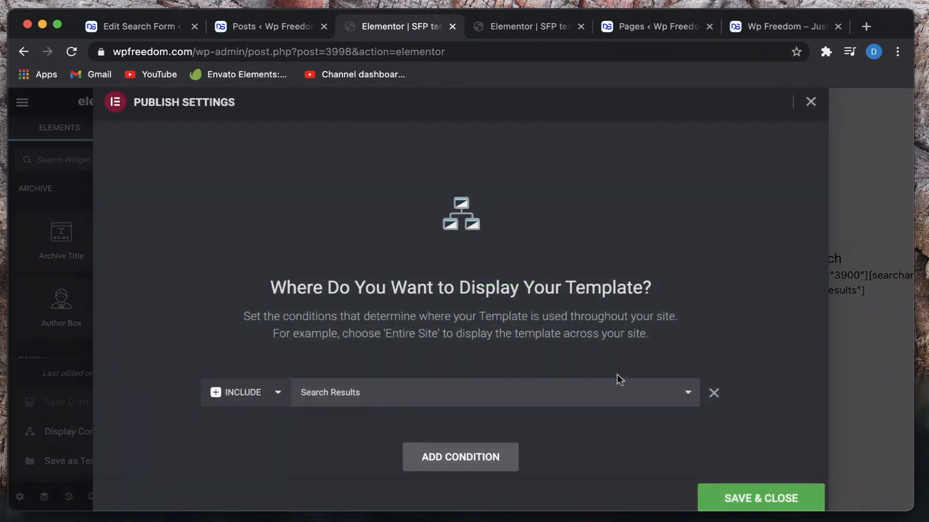
click(713, 393)
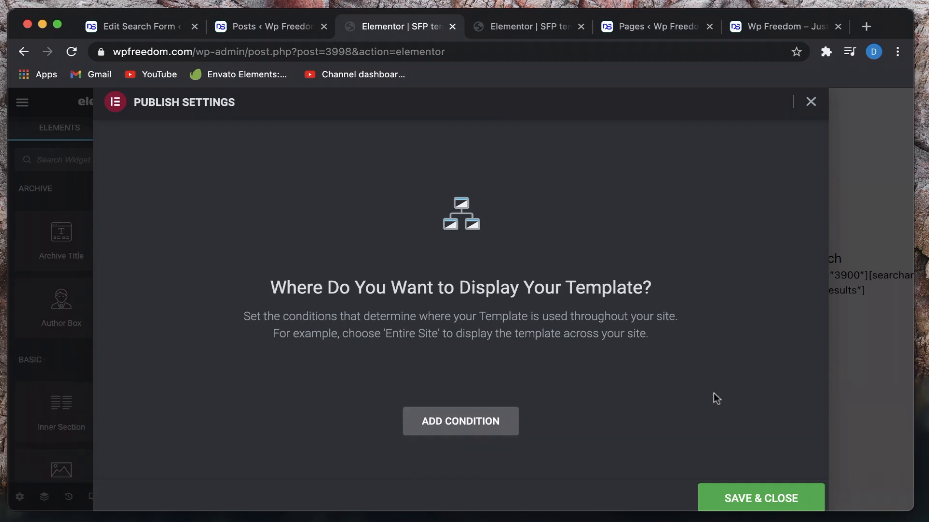
click(488, 422)
click(748, 497)
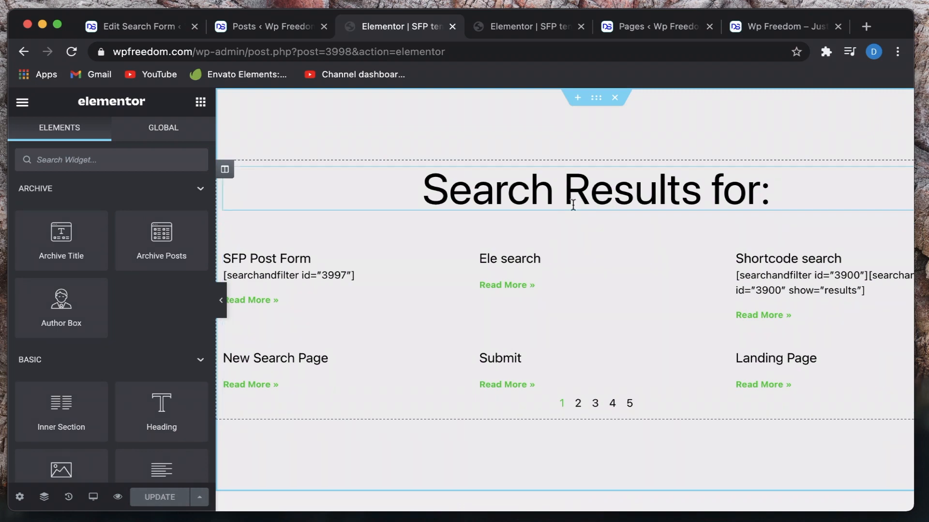
- Set the image border radius of the Archive Posts widget to 100 px on all corners
click(379, 243)
click(111, 137)
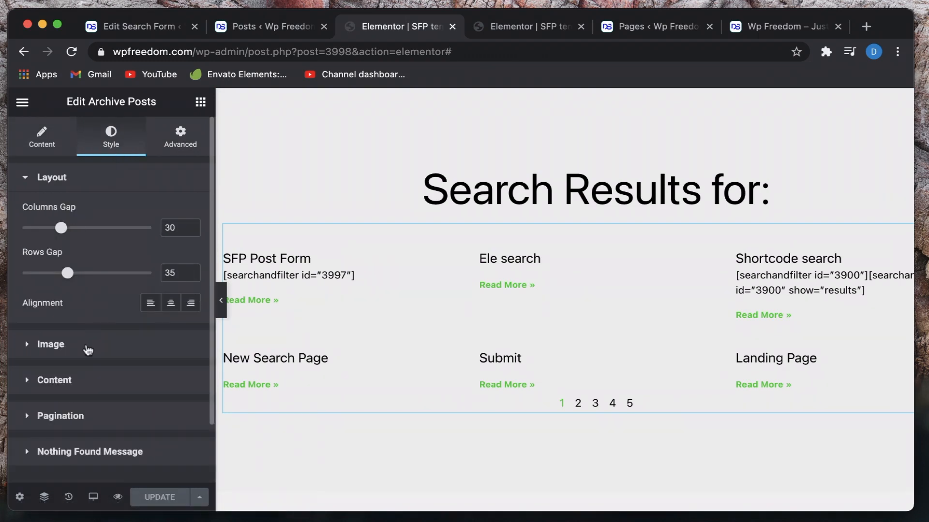
click(85, 353)
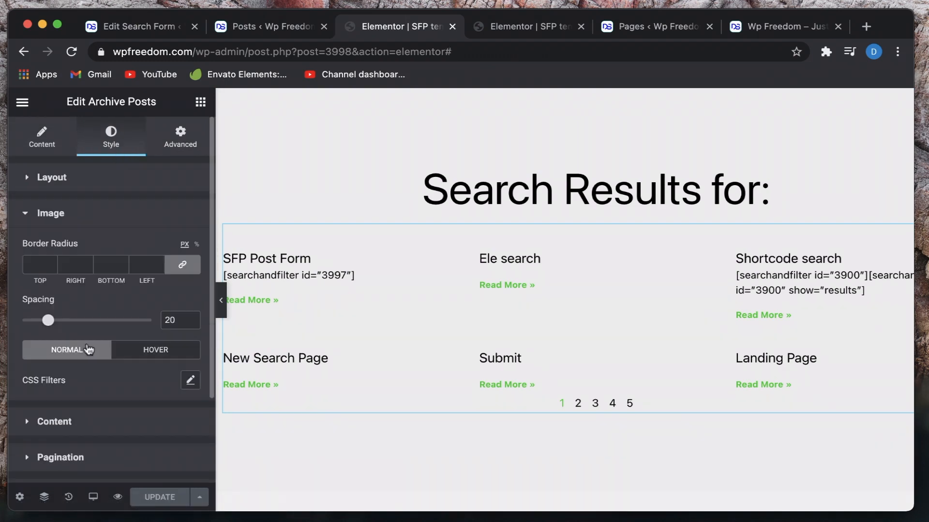
click(34, 265)
text(100)
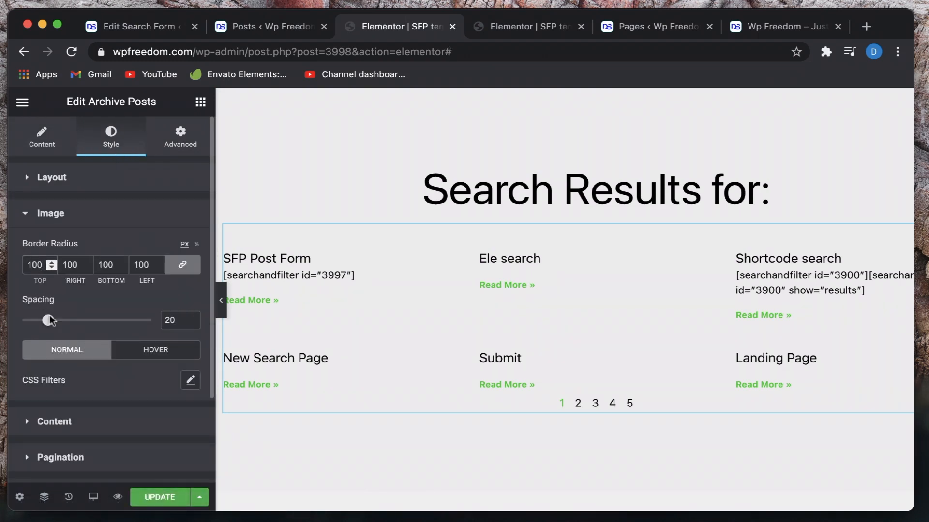
- Change the post title color of the Archive Posts widget to red
click(73, 428)
click(191, 188)
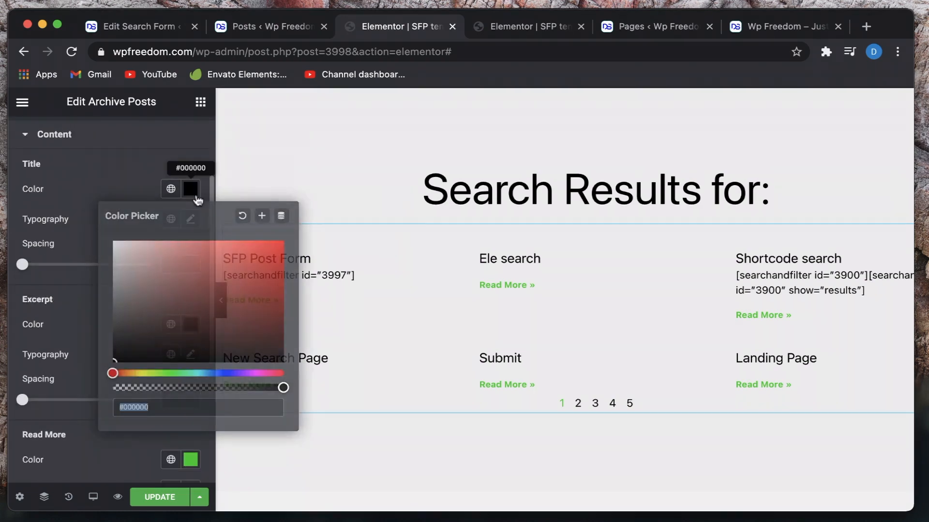
click(266, 260)
click(124, 175)
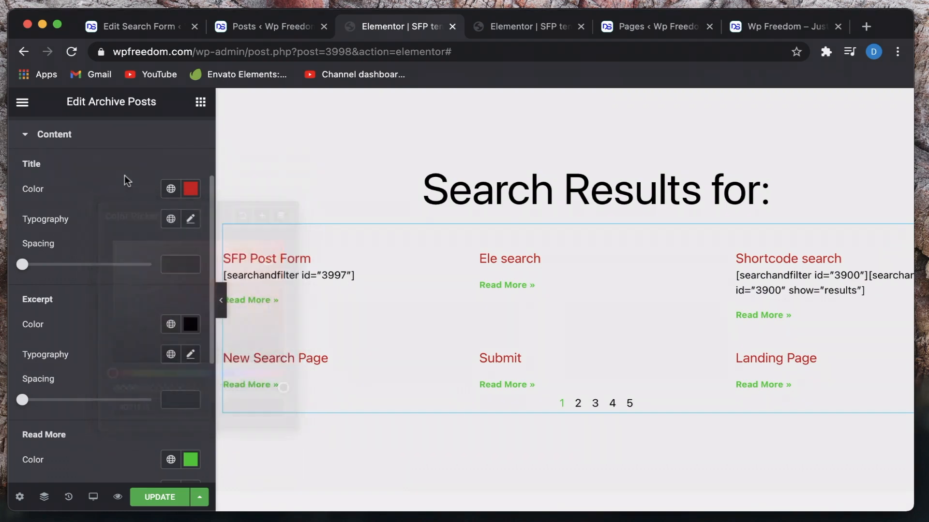
- Try to change the excerpt color of the Archive Posts widget to a green hue
click(191, 324)
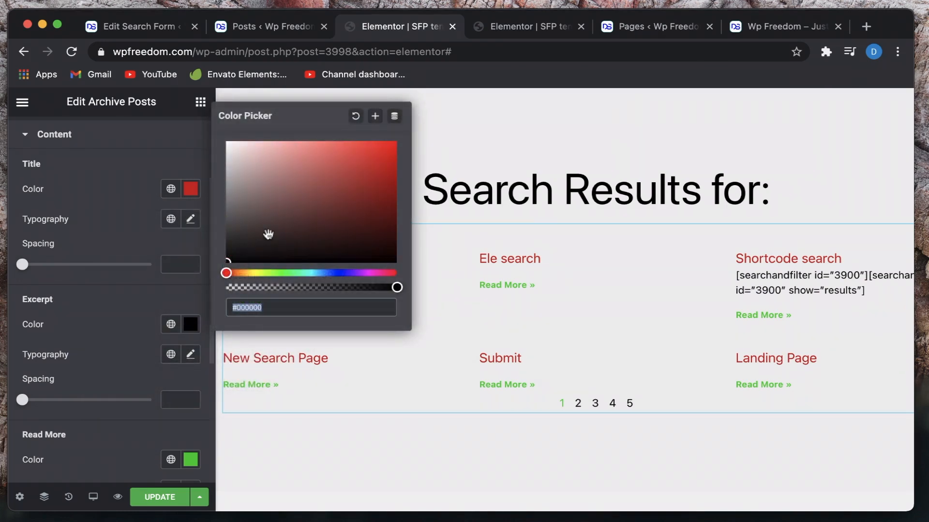
click(293, 274)
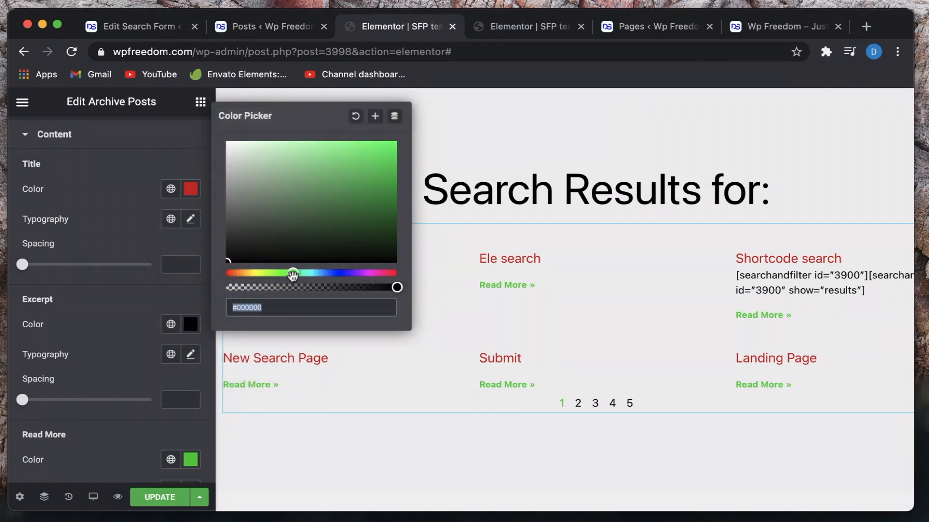
click(122, 352)
- Set the normal pagination color of the Archive Posts widget to dark red #9F3A3A and update the template
scroll(122, 352, down, 5)
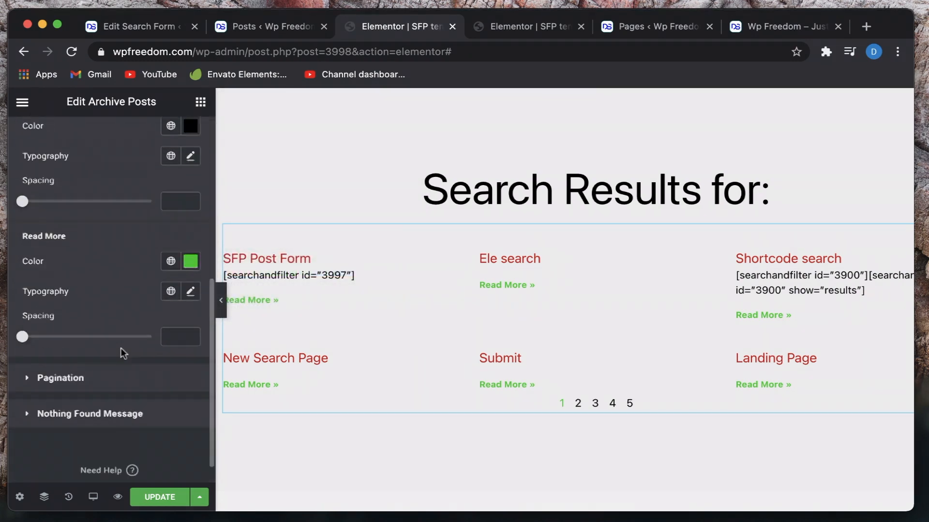
scroll(121, 347, down, 1)
click(100, 361)
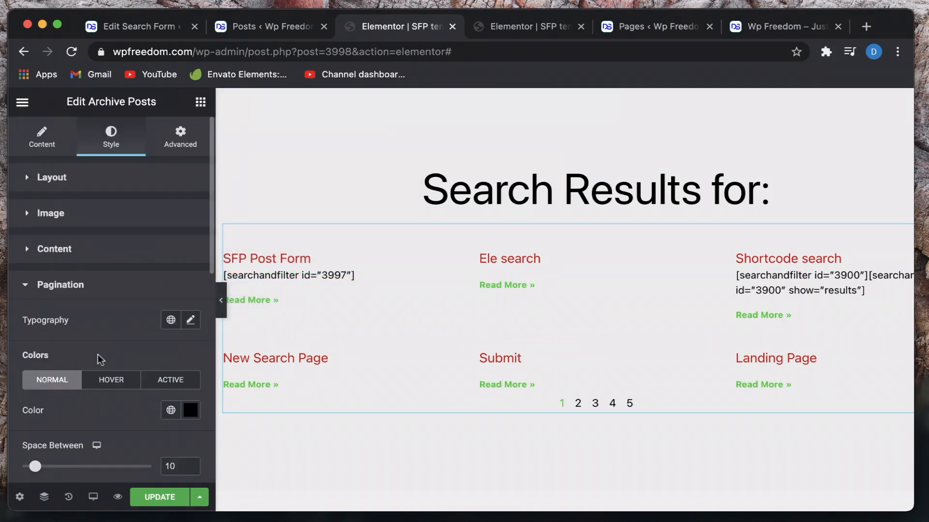
scroll(115, 336, down, 3)
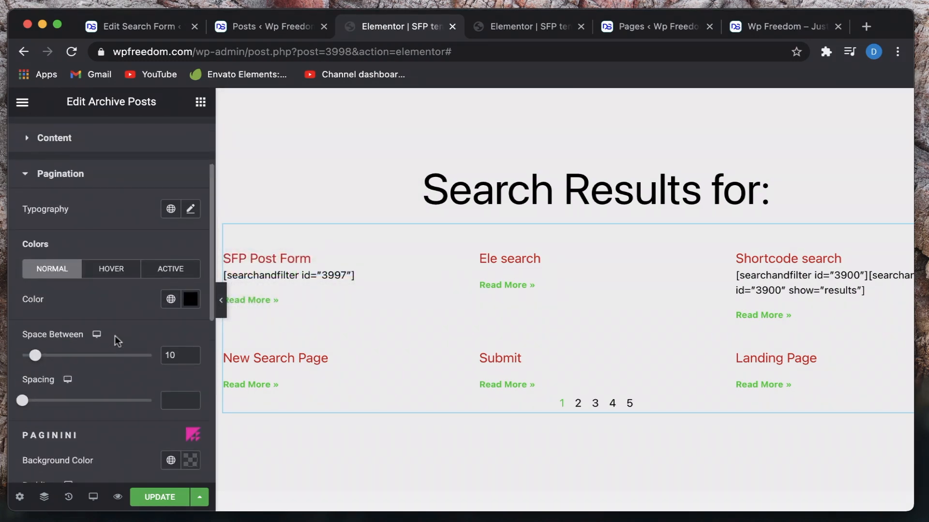
click(190, 299)
click(255, 231)
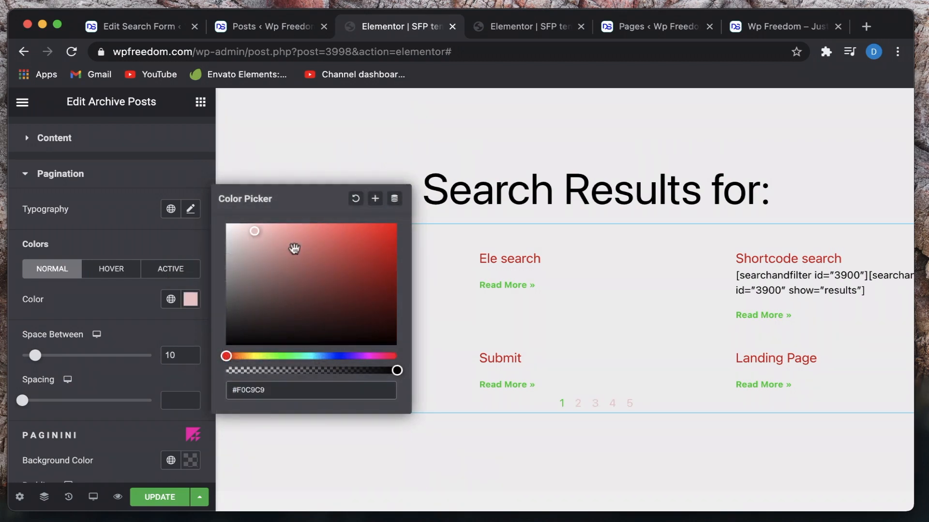
click(335, 270)
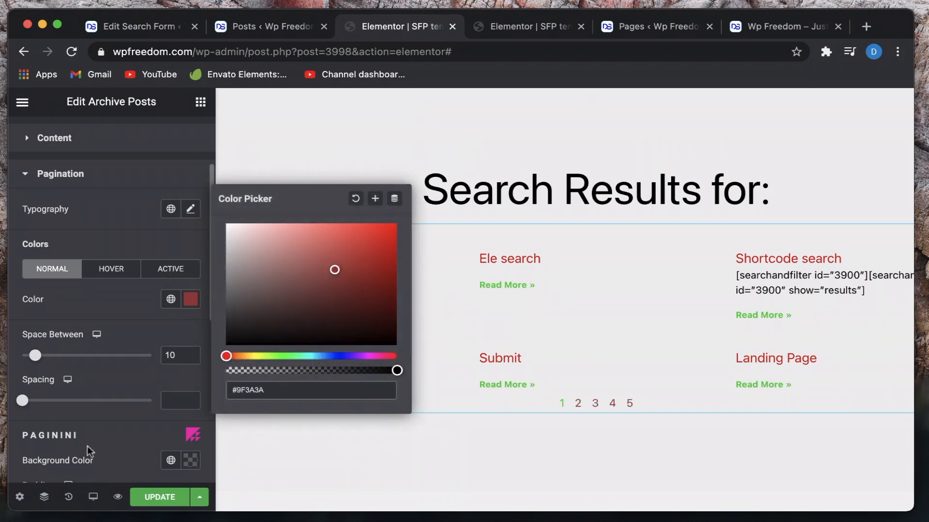
click(160, 497)
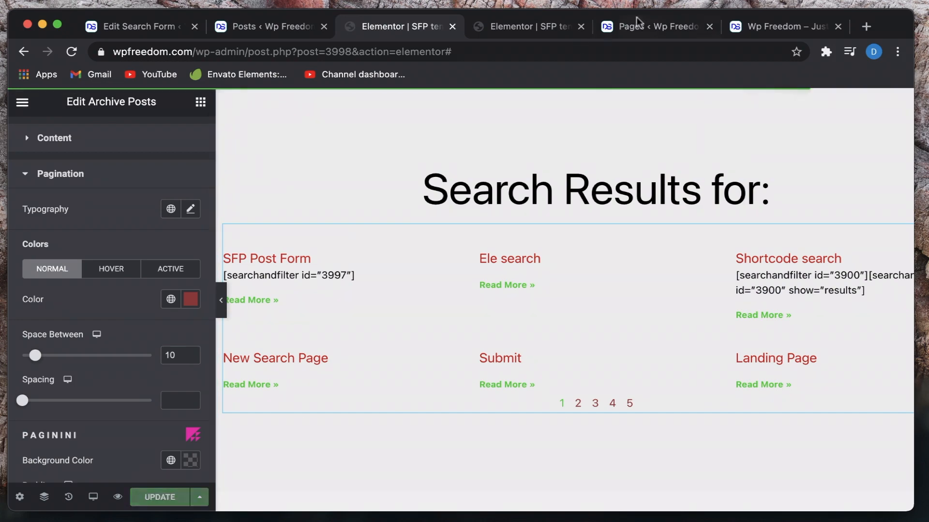
- Go back from the live results to the SFP Post Form page and reload it
click(651, 27)
click(760, 22)
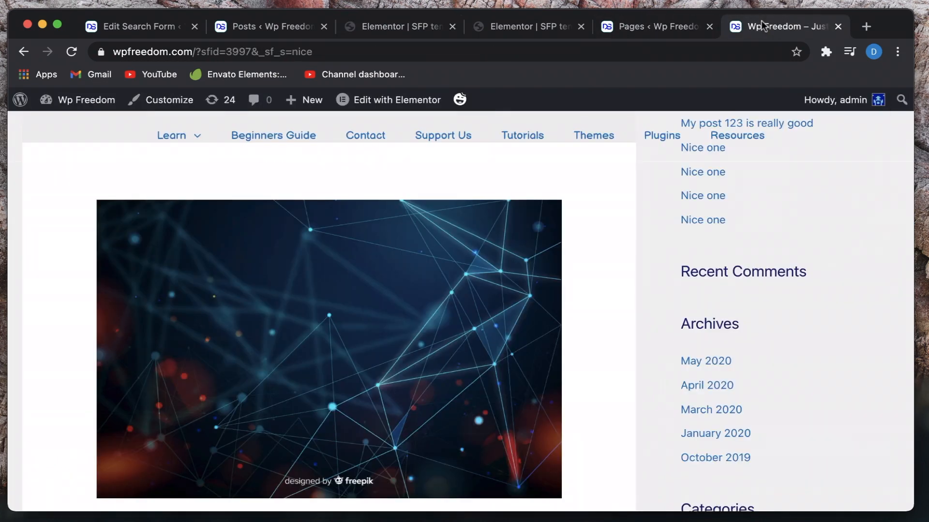
scroll(256, 305, left, 5)
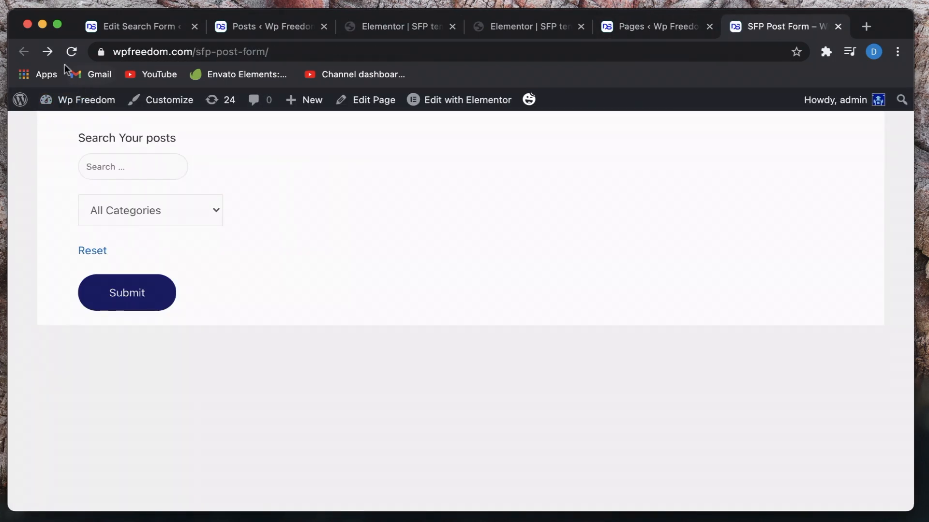
click(67, 56)
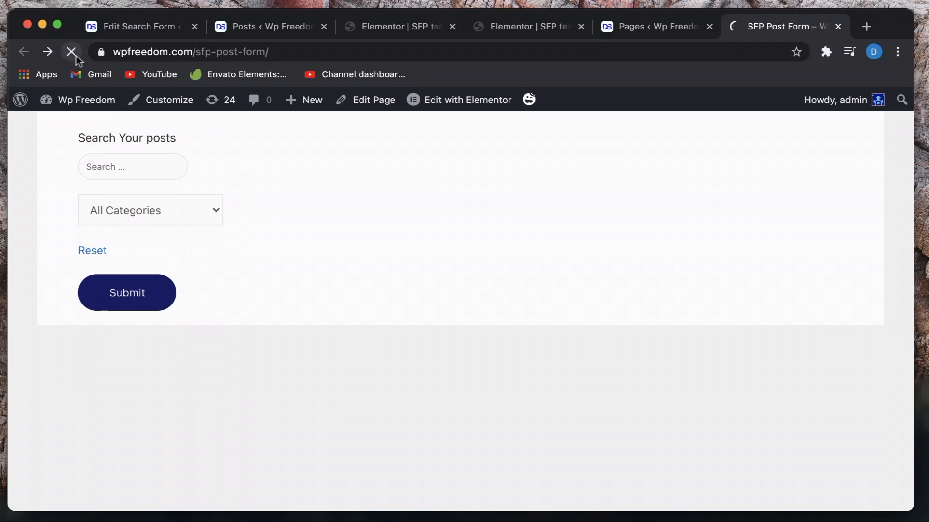
- Test the live posts search form with the keyword nice and look over the styled results
click(162, 169)
text(nice)
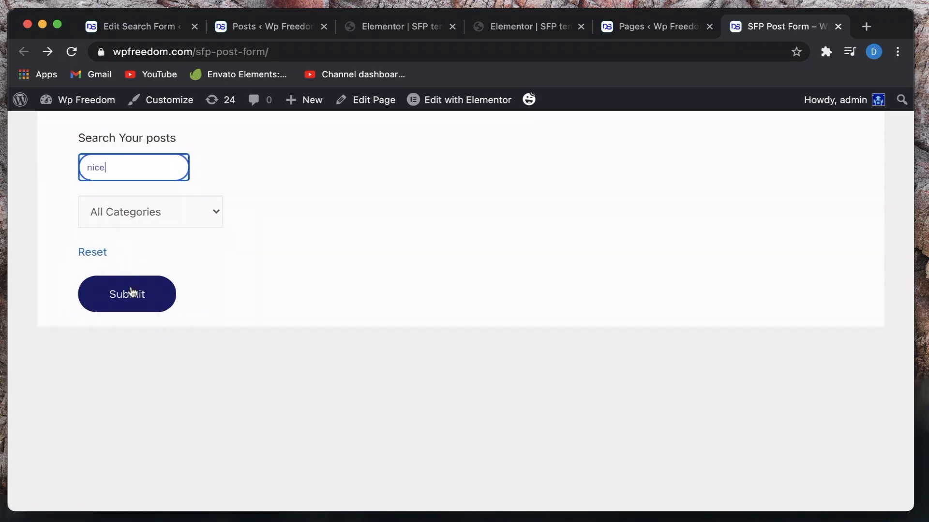
click(131, 292)
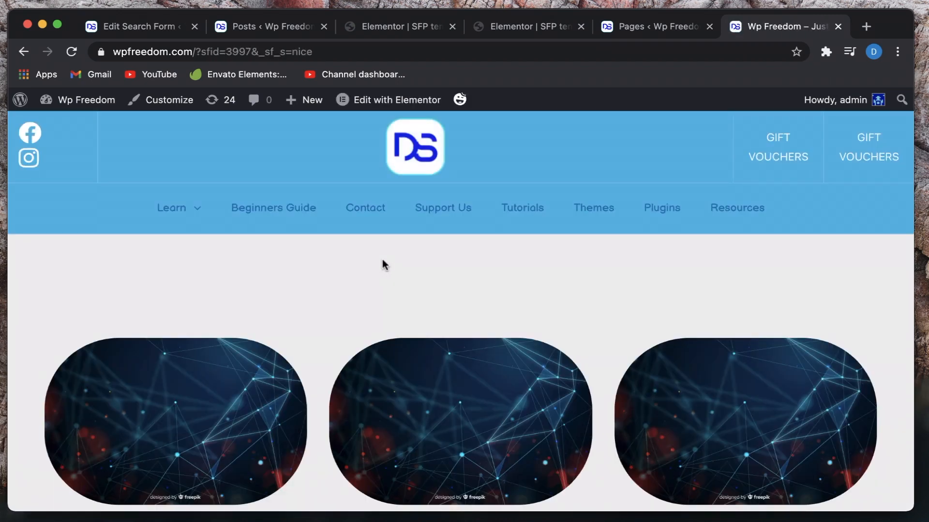
scroll(382, 263, down, 5)
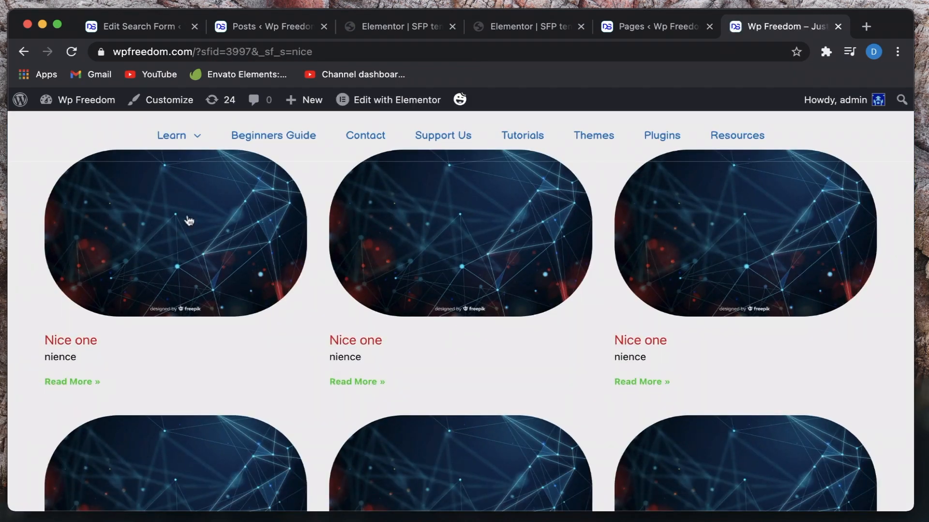
- Check the display conditions of the Elementor search results template and close them without changes
click(404, 27)
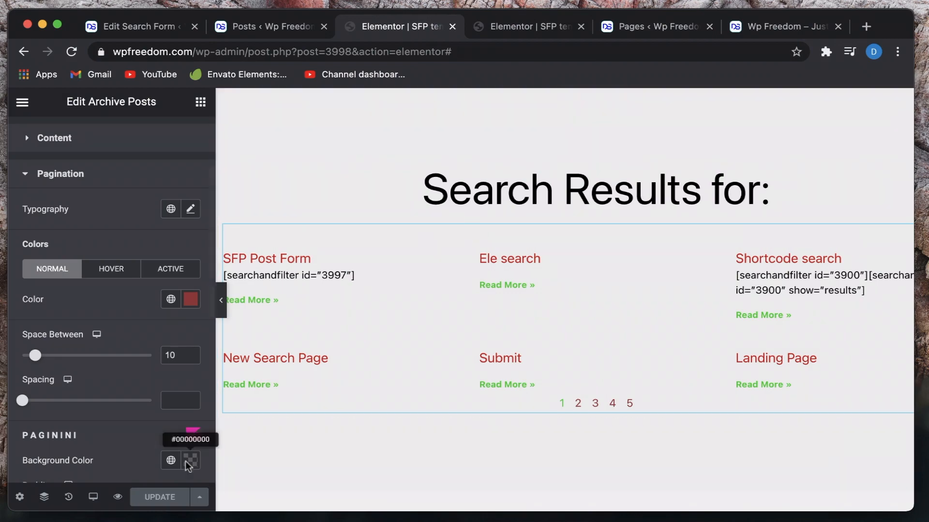
click(200, 498)
click(158, 440)
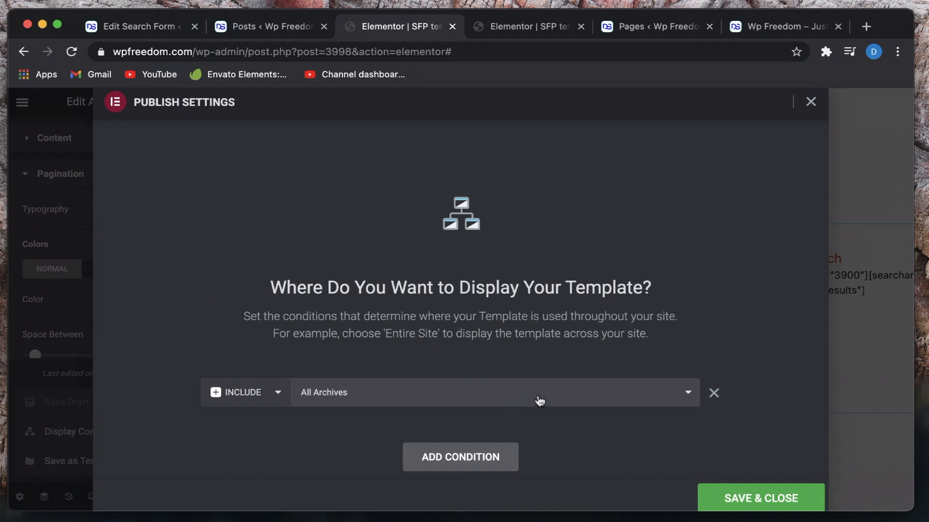
click(807, 111)
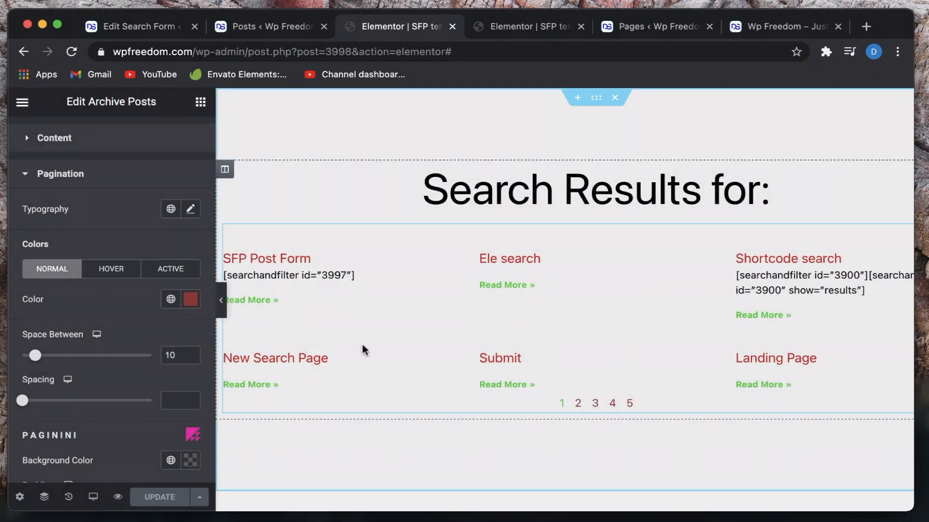
- Remove the results template's display condition, add it again as Include All Archives, and save the conditions
click(198, 497)
click(151, 440)
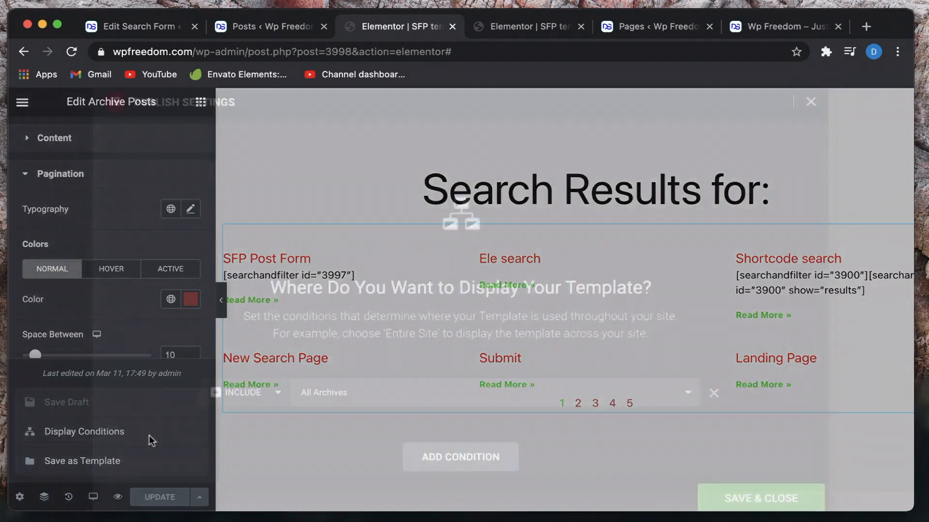
click(714, 392)
click(493, 421)
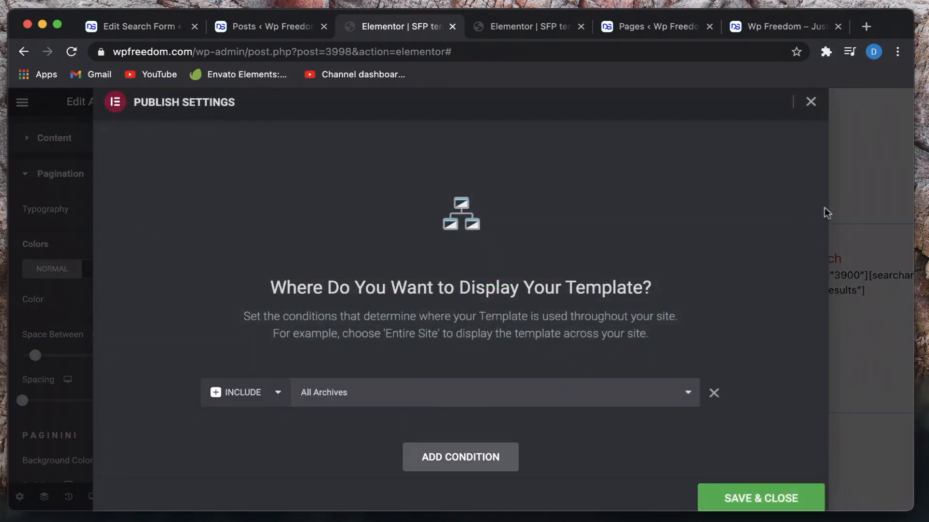
click(752, 505)
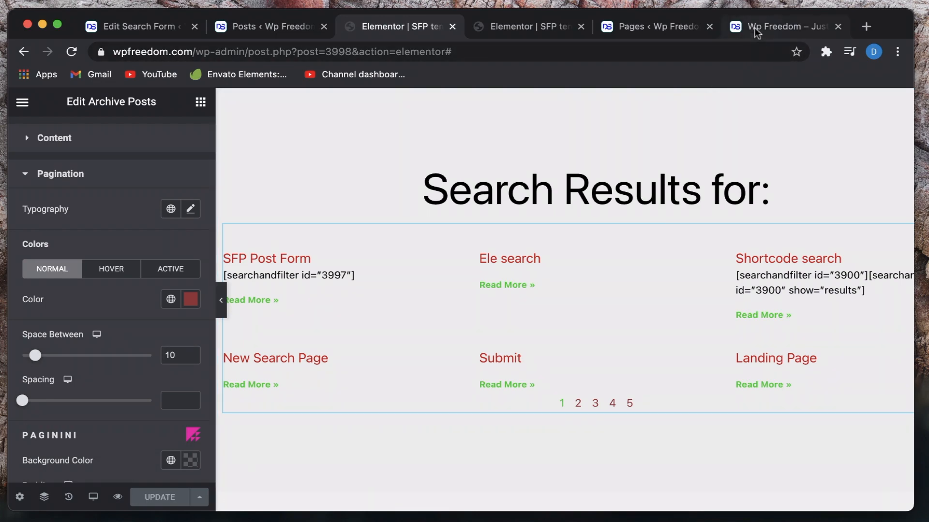
- Return to the live SFP Post Form page, reload it and enter nice as the search keyword
click(645, 27)
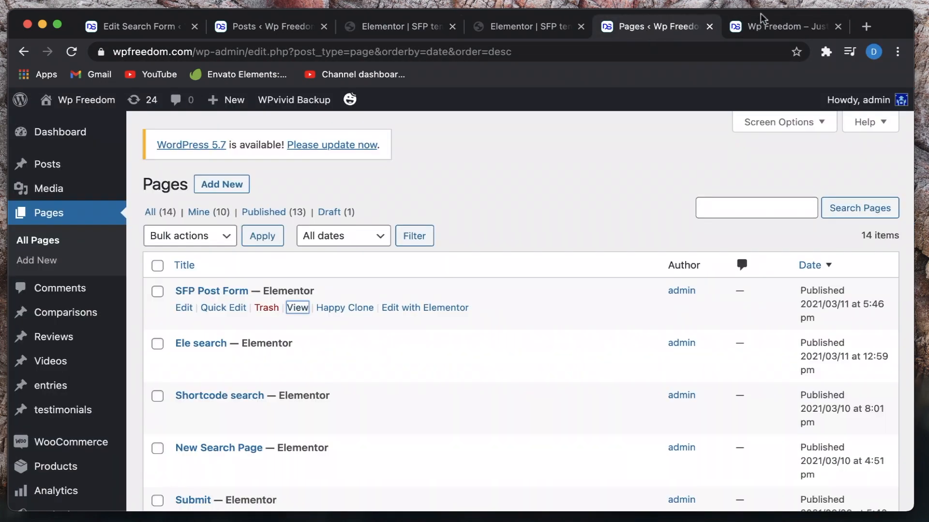
click(767, 27)
scroll(353, 334, left, 5)
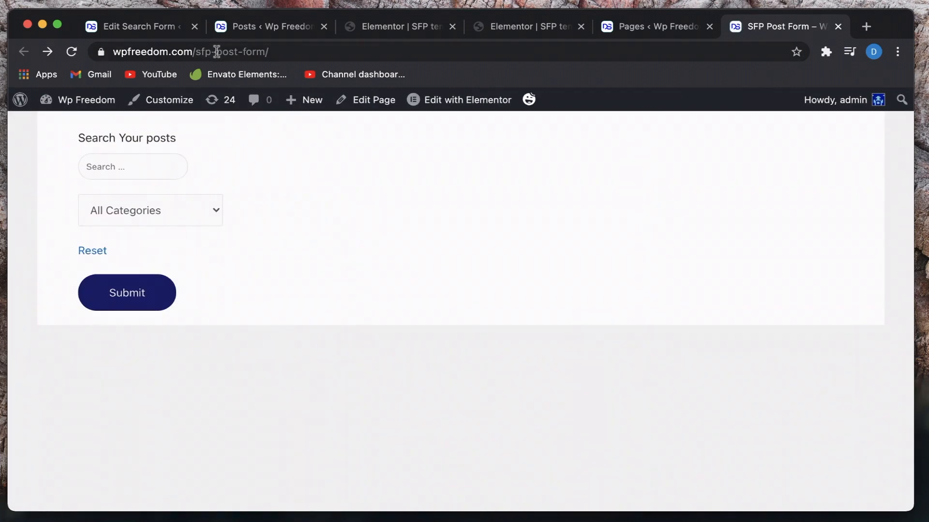
click(71, 52)
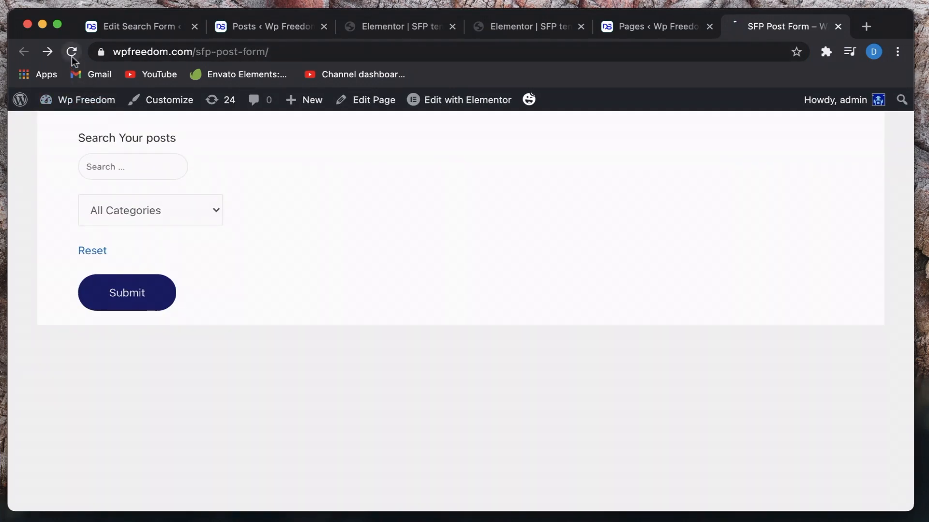
click(124, 158)
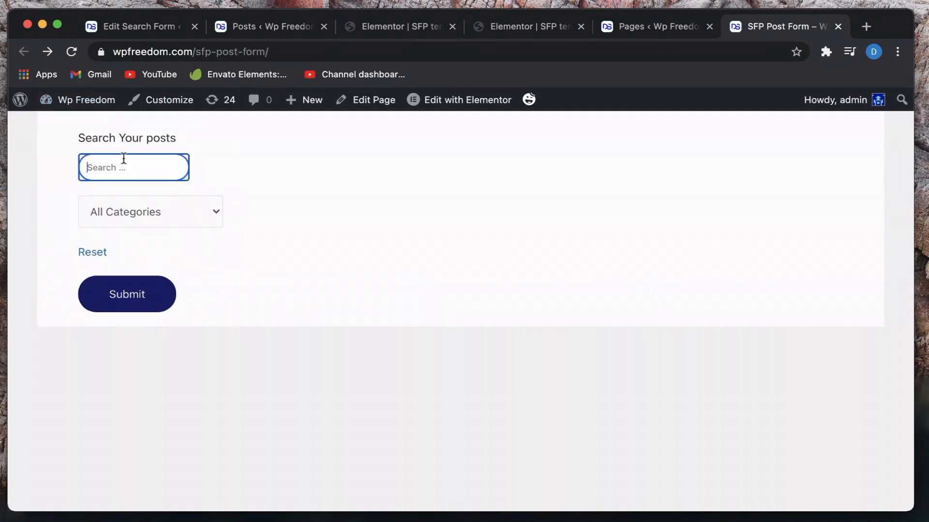
text(nice)
click(265, 163)
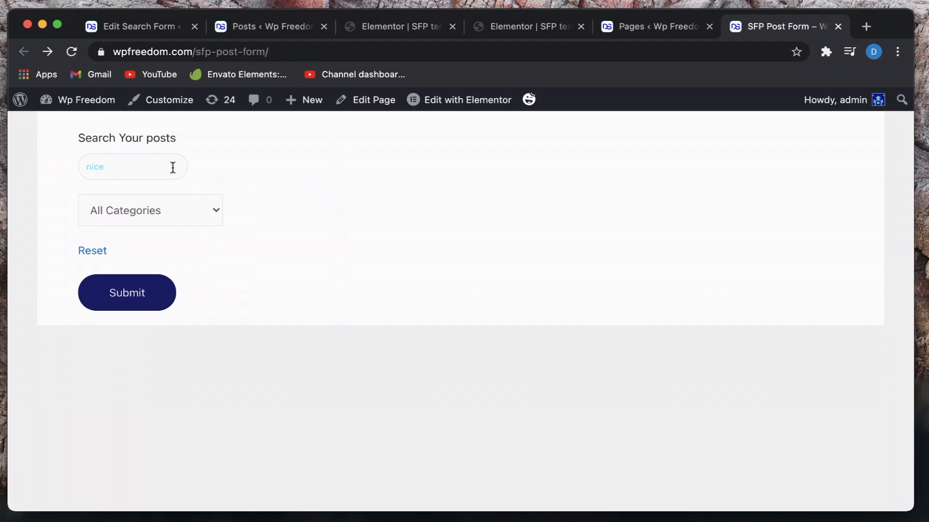
double_click(115, 173)
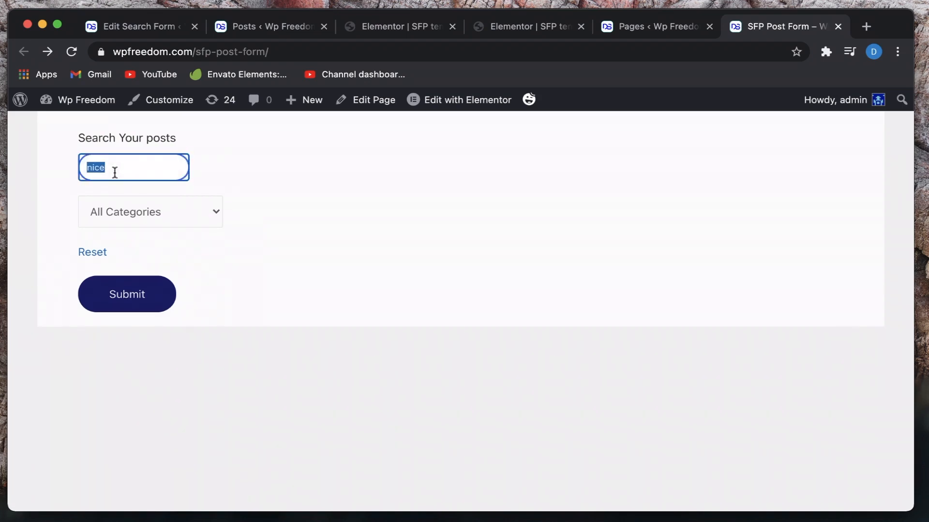
click(406, 194)
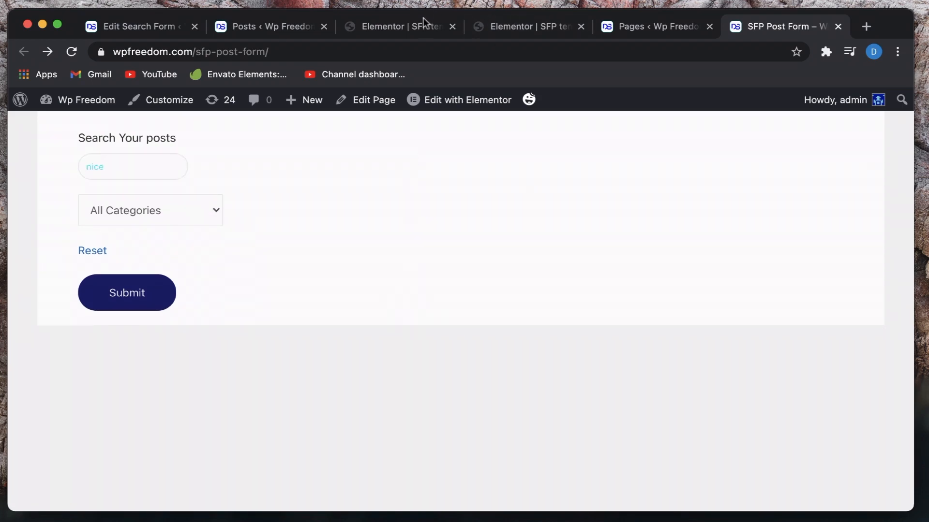
- Check in the WordPress posts list which category the Nice one posts belong to
click(287, 26)
scroll(410, 232, up, 3)
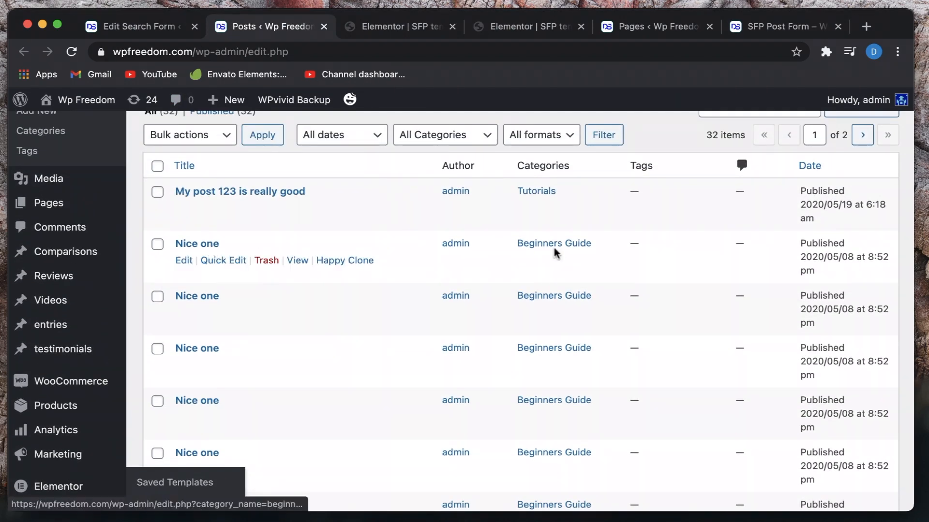
click(674, 30)
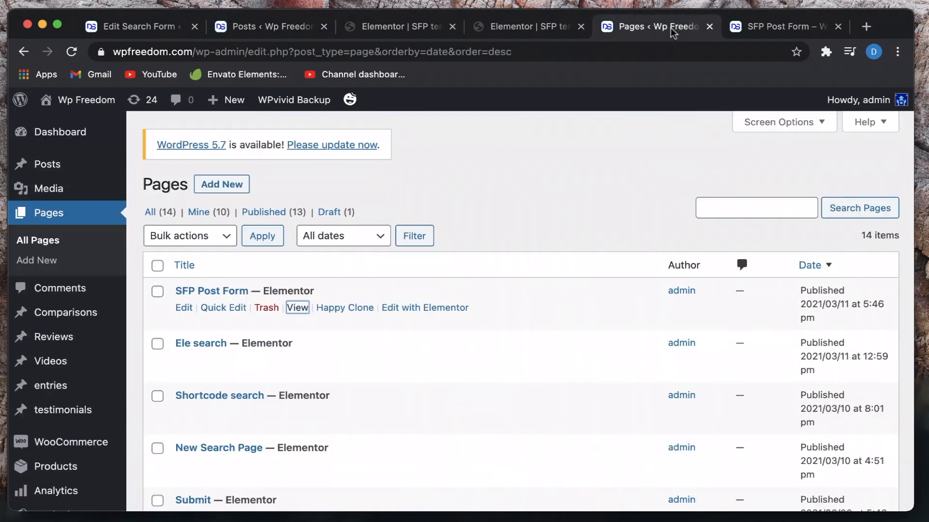
- Restrict the nice search on the live form to the Resources category and submit it
click(789, 26)
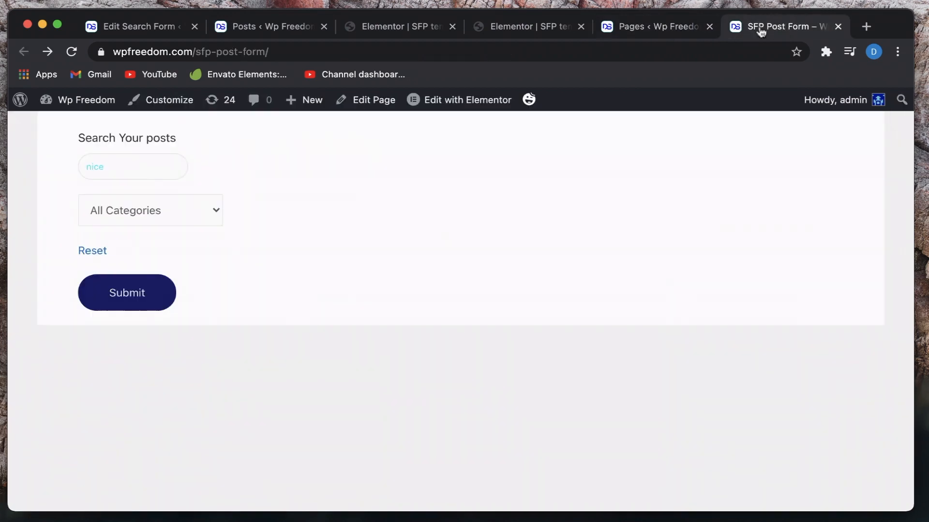
click(203, 209)
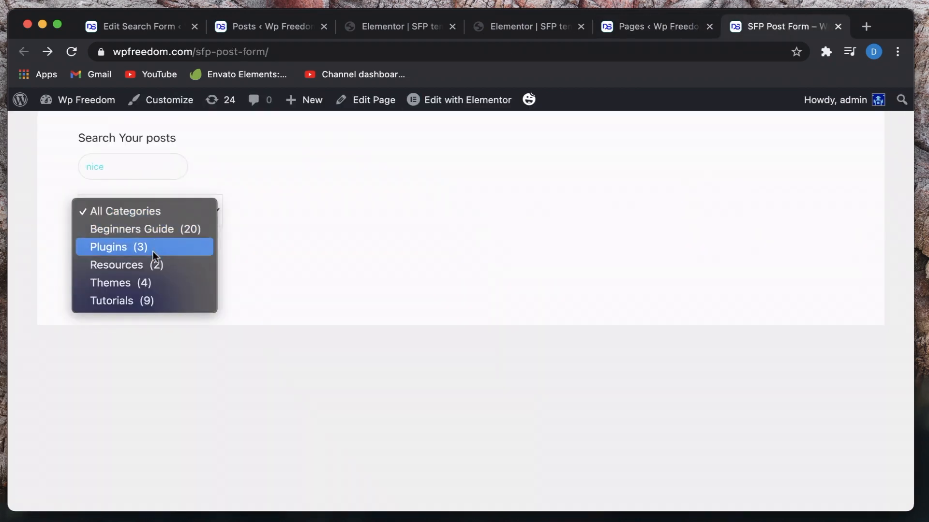
click(150, 265)
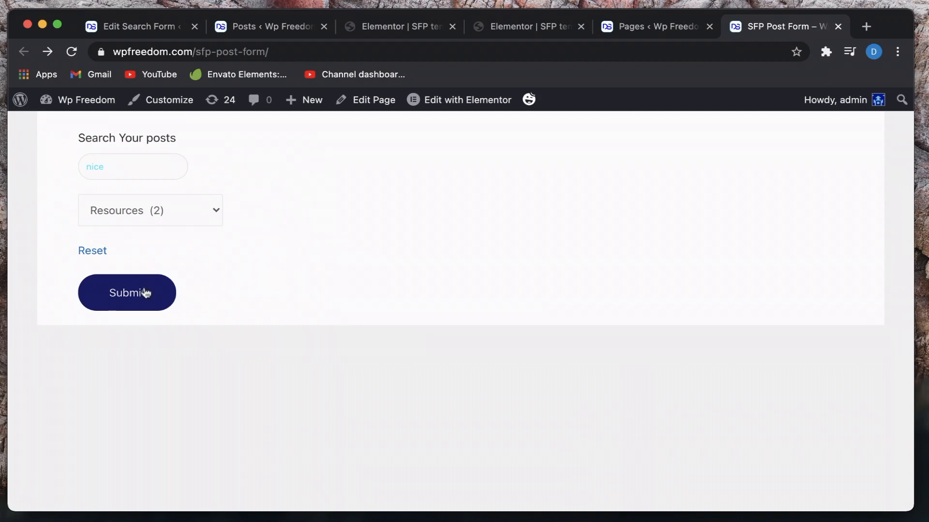
click(145, 292)
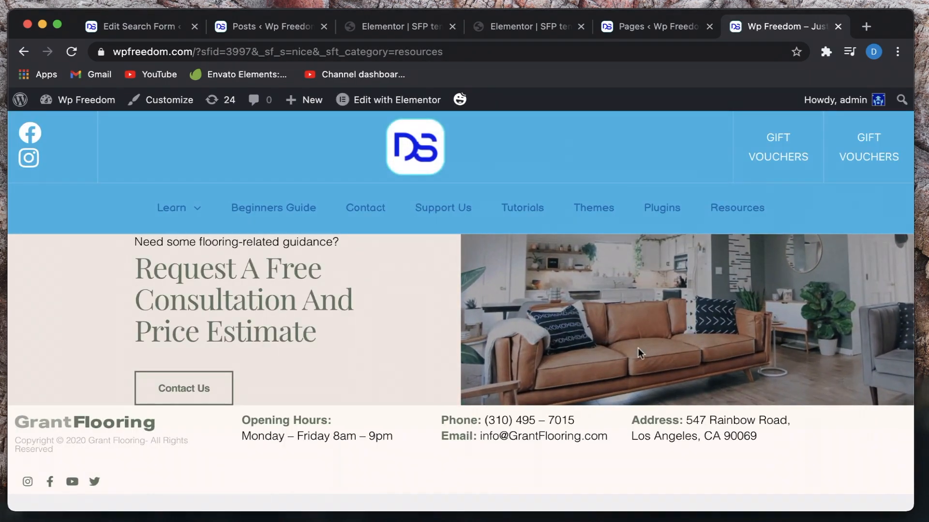
- Go back to the posts list and recheck the category of the Nice one posts
click(660, 27)
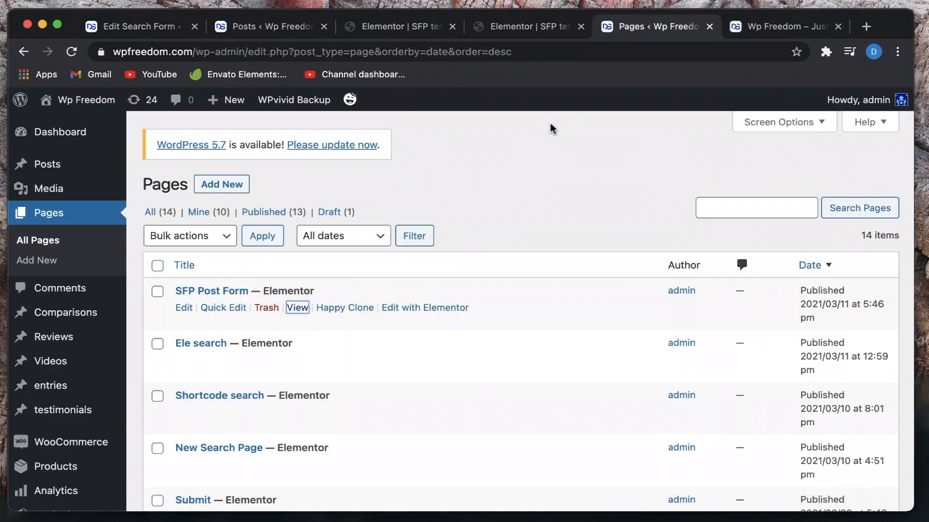
click(541, 28)
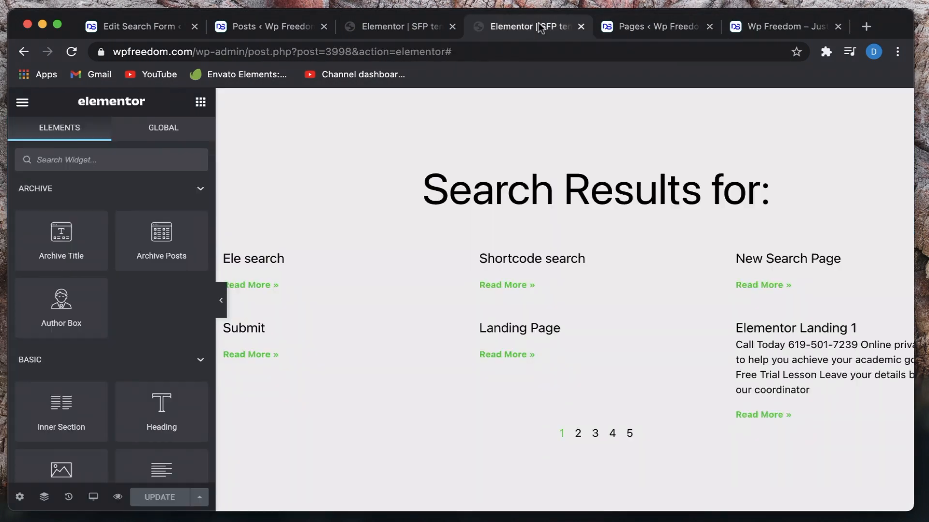
click(388, 27)
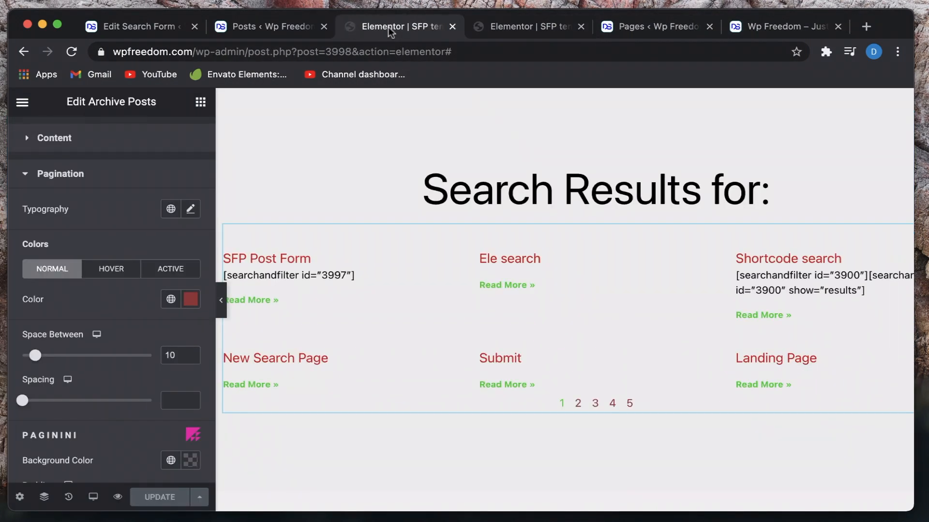
click(273, 26)
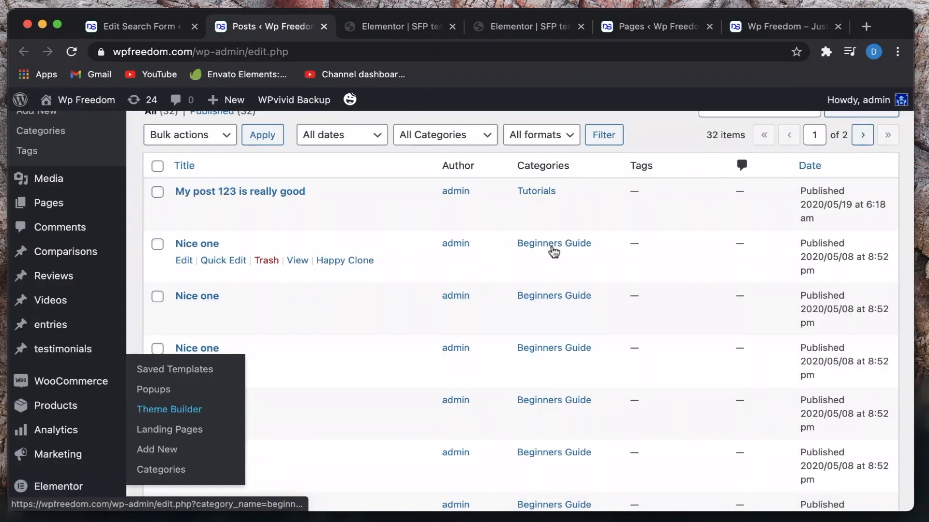
- Return to the SFP Post Form page and submit a search for nice in the Beginners Guide category
click(769, 27)
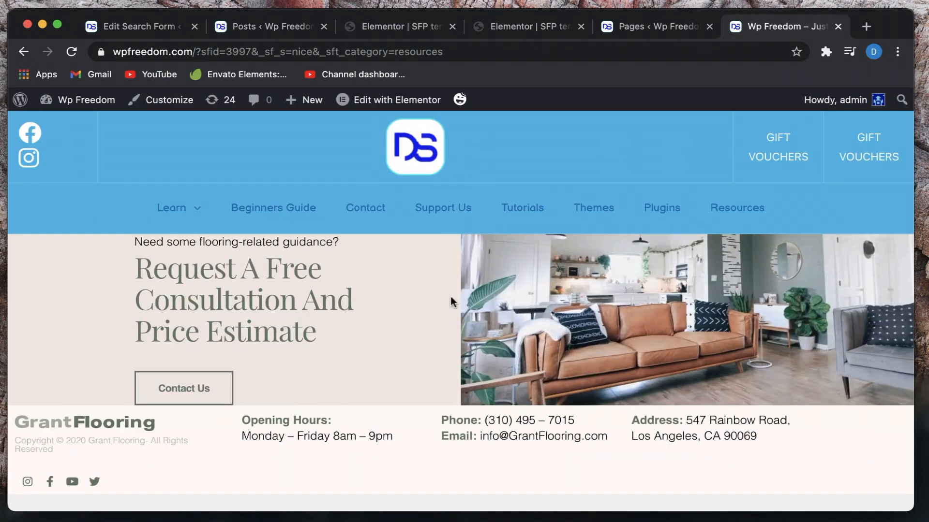
scroll(451, 302, left, 5)
click(128, 166)
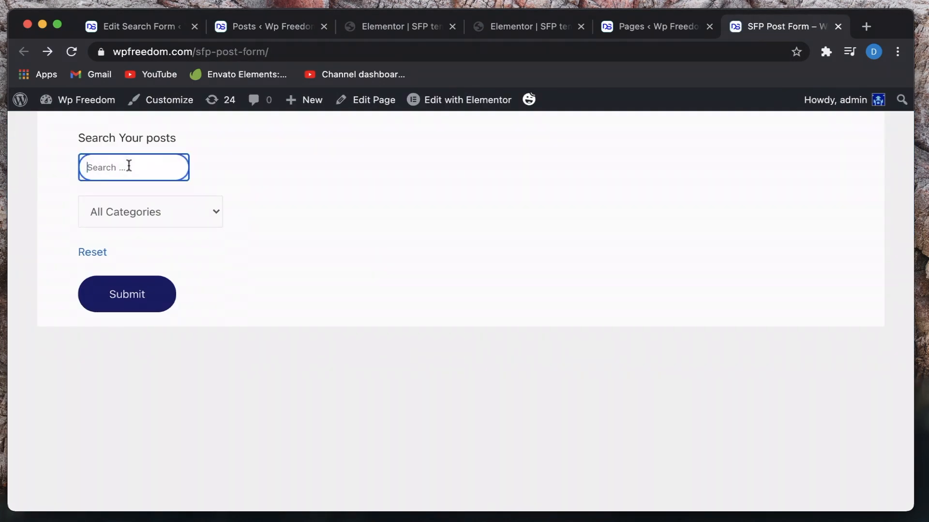
text(nice)
click(128, 210)
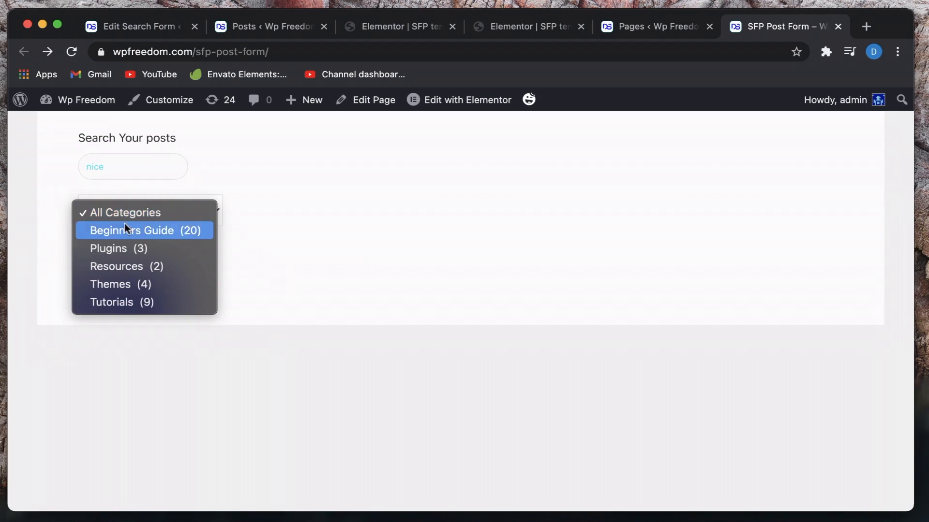
click(123, 229)
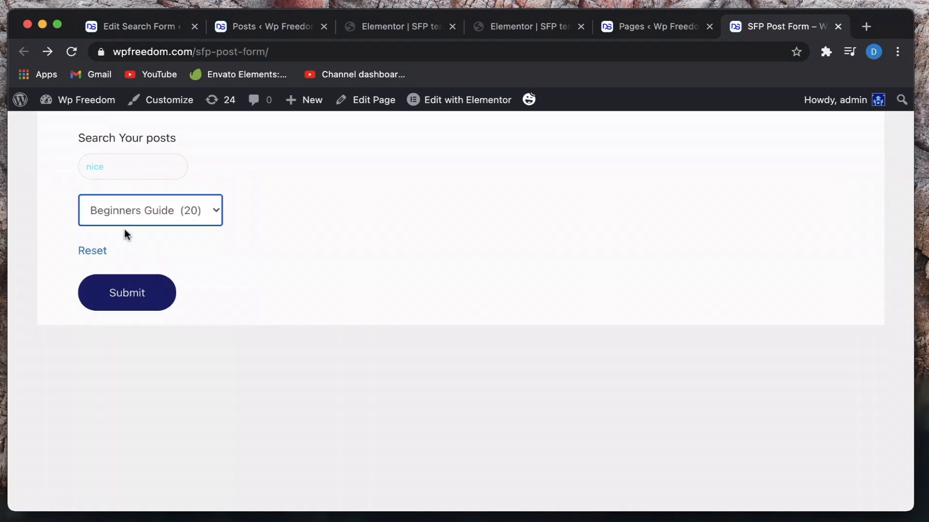
click(126, 293)
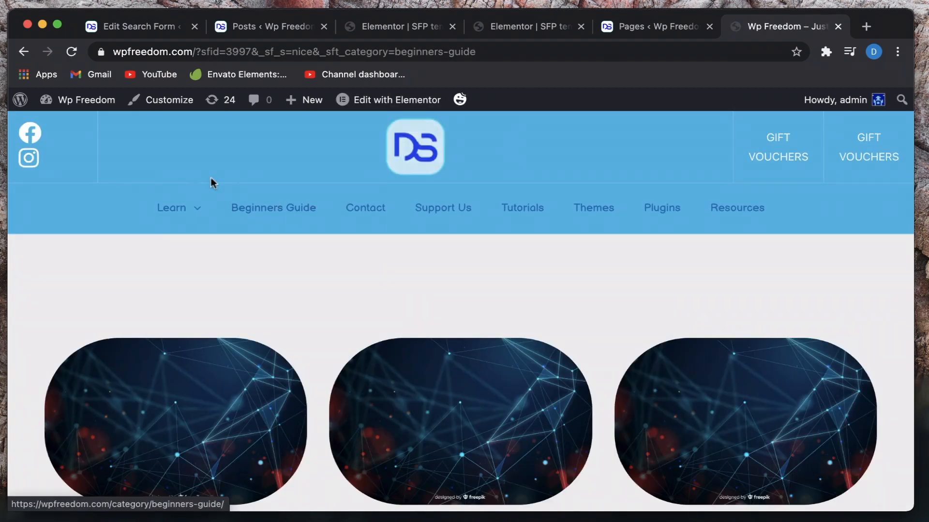
- Look through the Beginners Guide search results, including the post titles, excerpts and pagination
scroll(175, 280, down, 10)
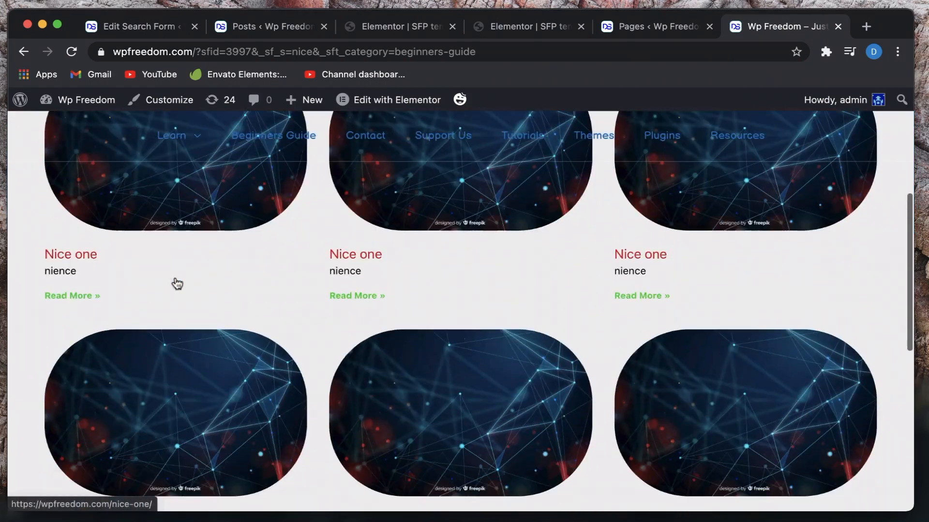
scroll(236, 289, down, 5)
scroll(234, 284, up, 8)
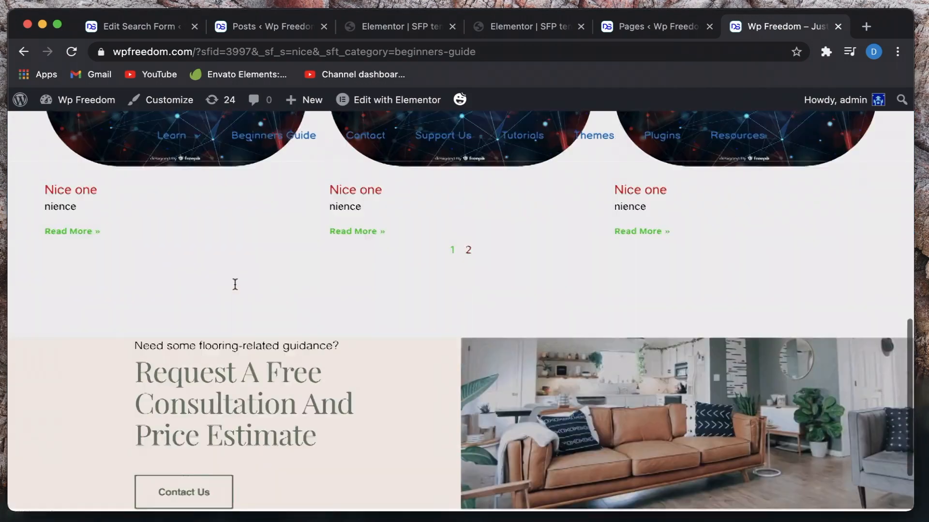
scroll(234, 285, up, 5)
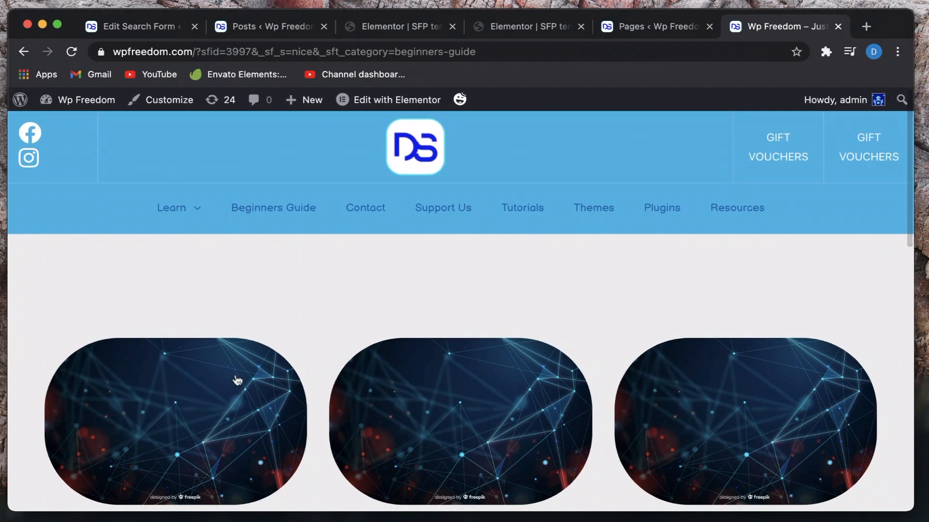
scroll(221, 394, down, 5)
scroll(220, 391, up, 5)
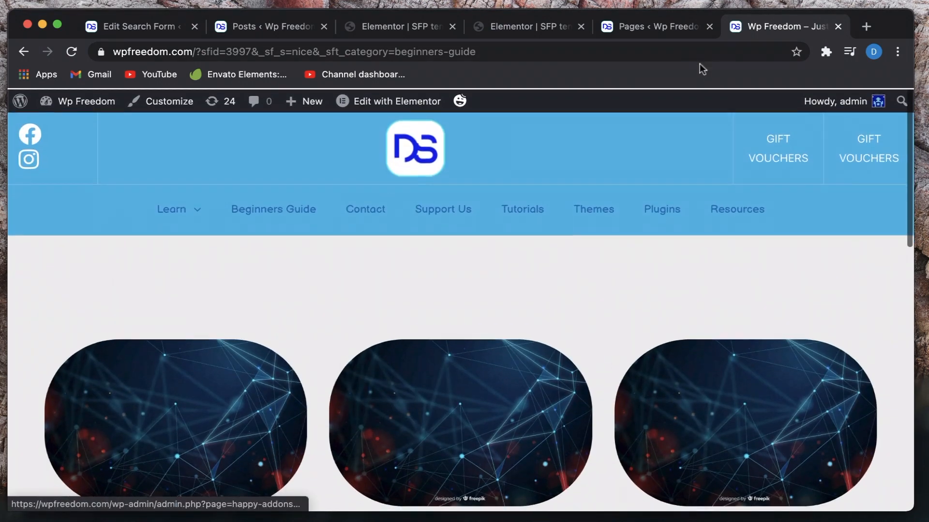
- Return to the SFP Post Form page and submit a search for the Beginners Guide category without any keyword
scroll(480, 348, left, 5)
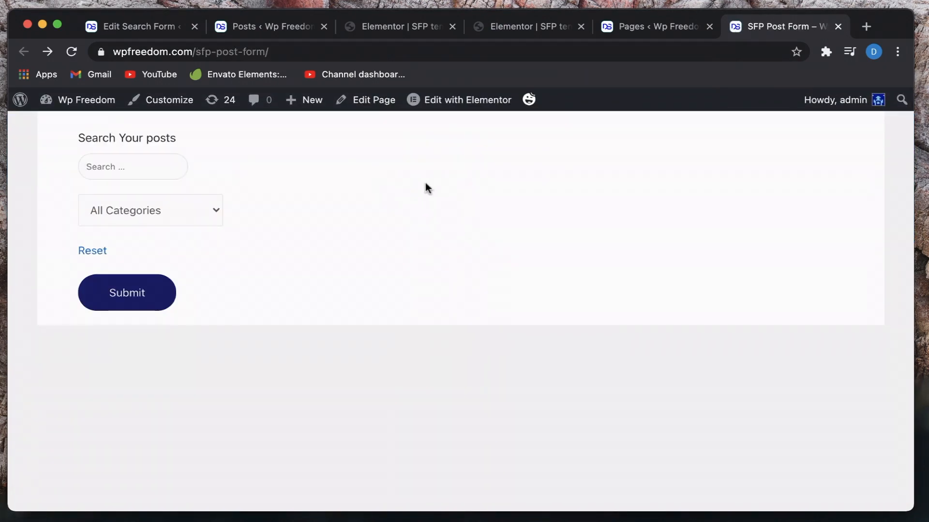
click(202, 218)
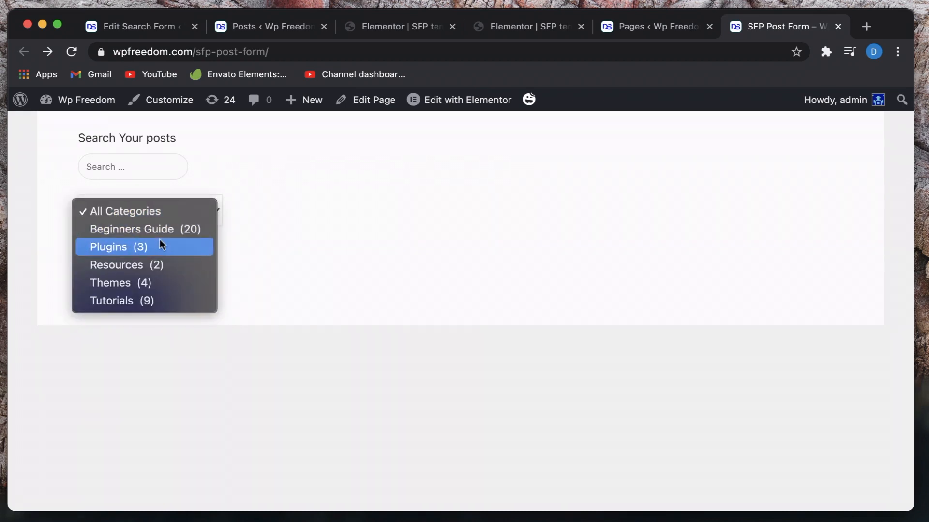
click(323, 241)
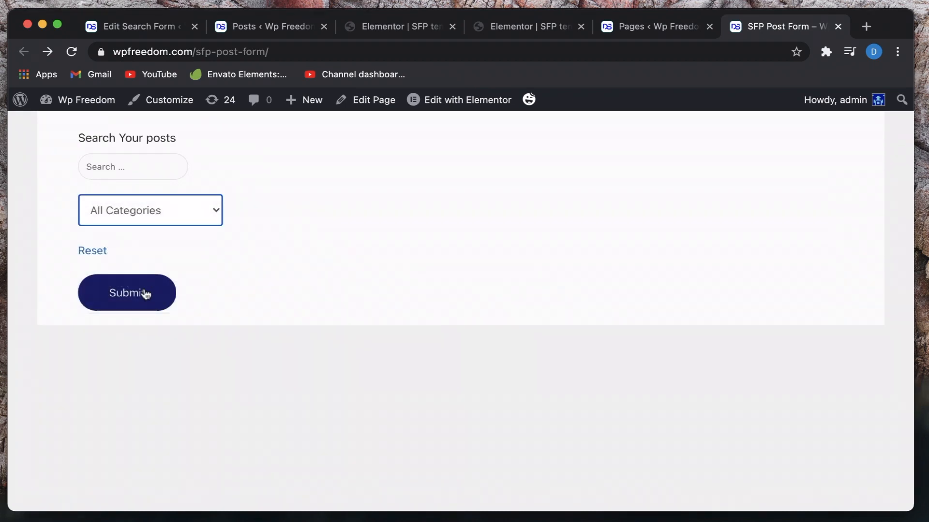
click(118, 210)
click(311, 208)
click(169, 213)
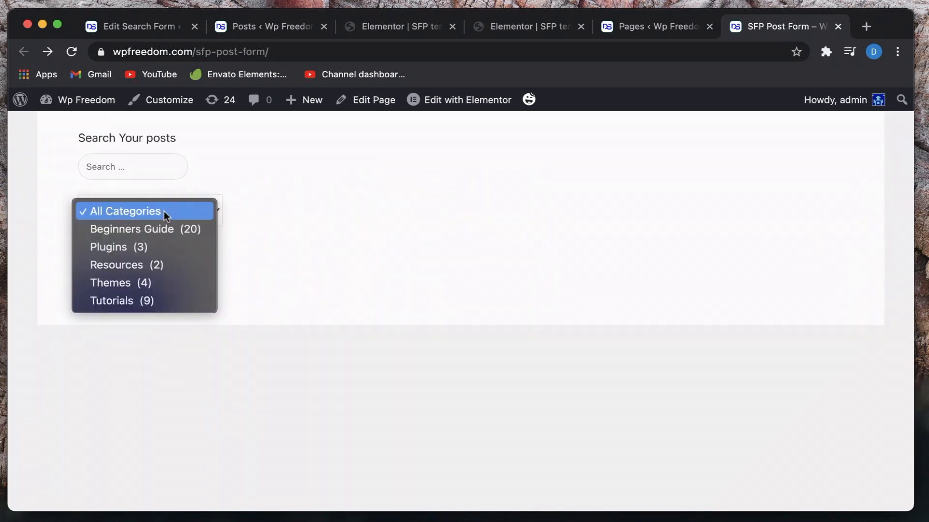
click(144, 227)
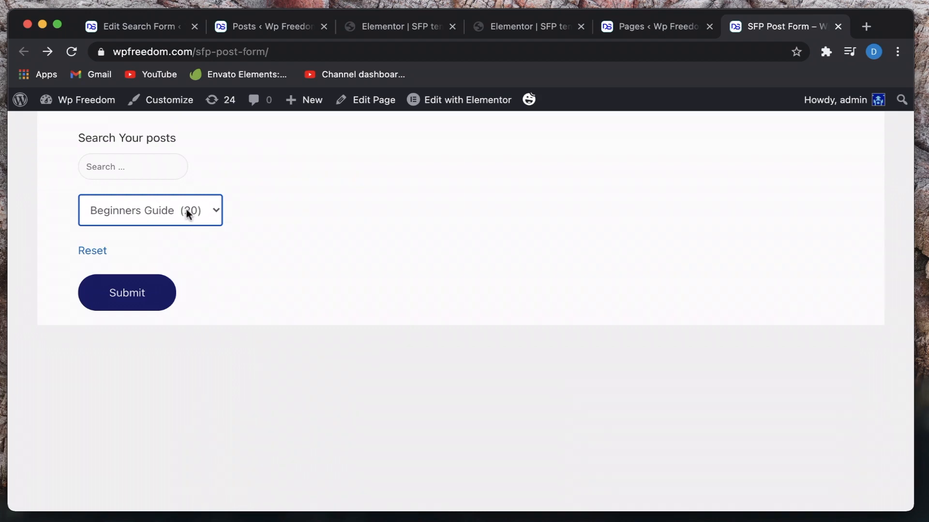
click(141, 292)
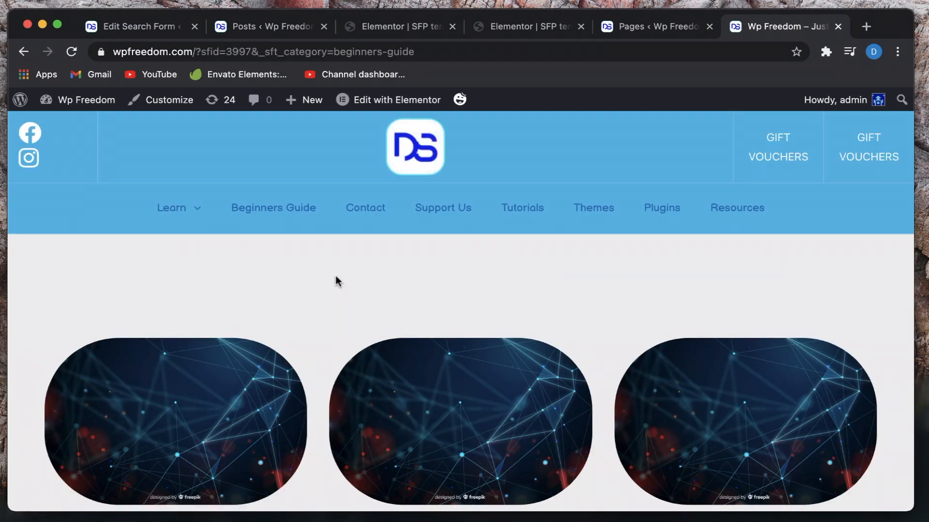
- Look through the category-only search results down to the pagination, and go back to the SFP Post Form page
scroll(335, 274, down, 5)
scroll(337, 279, down, 10)
scroll(337, 279, up, 6)
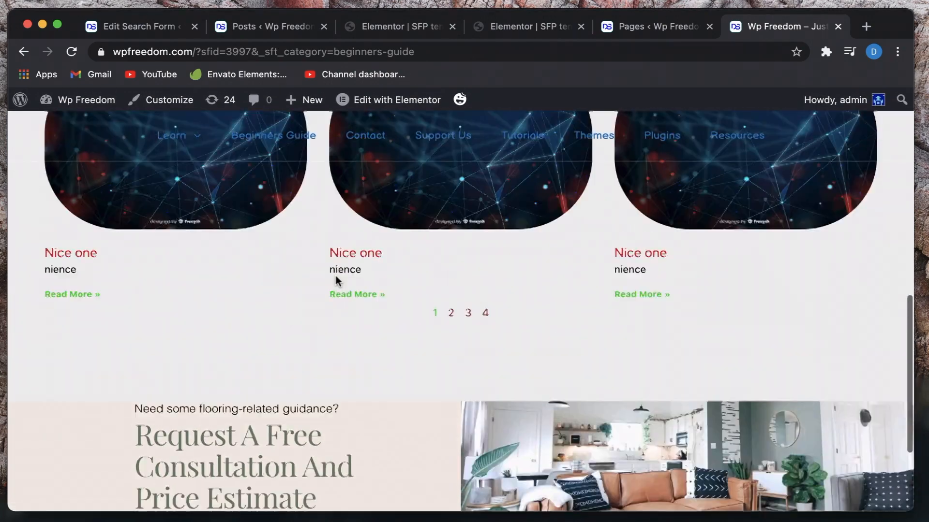
scroll(336, 280, up, 10)
scroll(335, 280, left, 5)
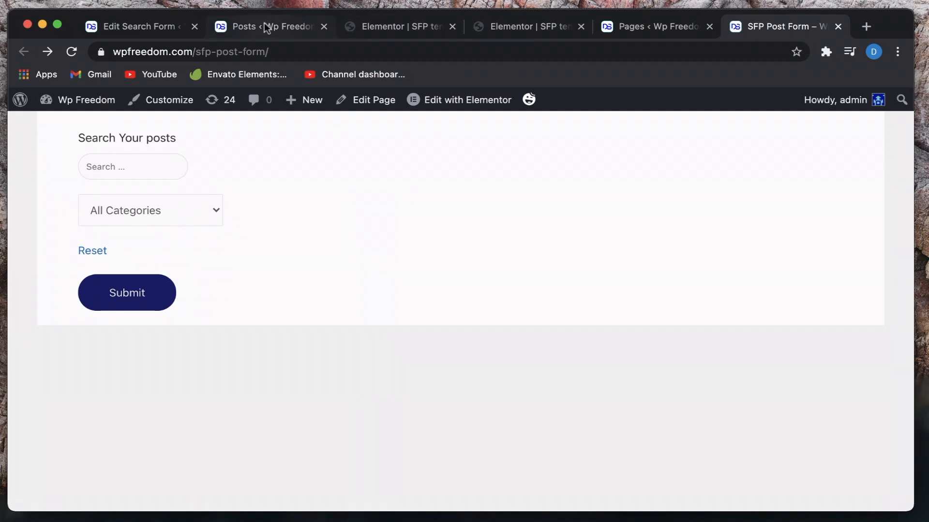
- Review the search form's post type settings, its available fields and the Search Form UI layout
click(133, 26)
scroll(279, 352, down, 5)
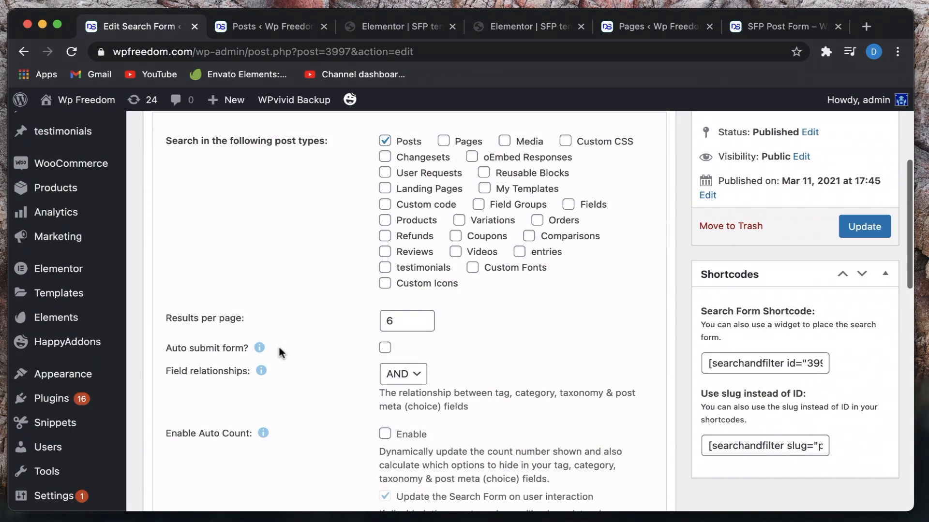
scroll(280, 352, down, 10)
scroll(219, 436, down, 2)
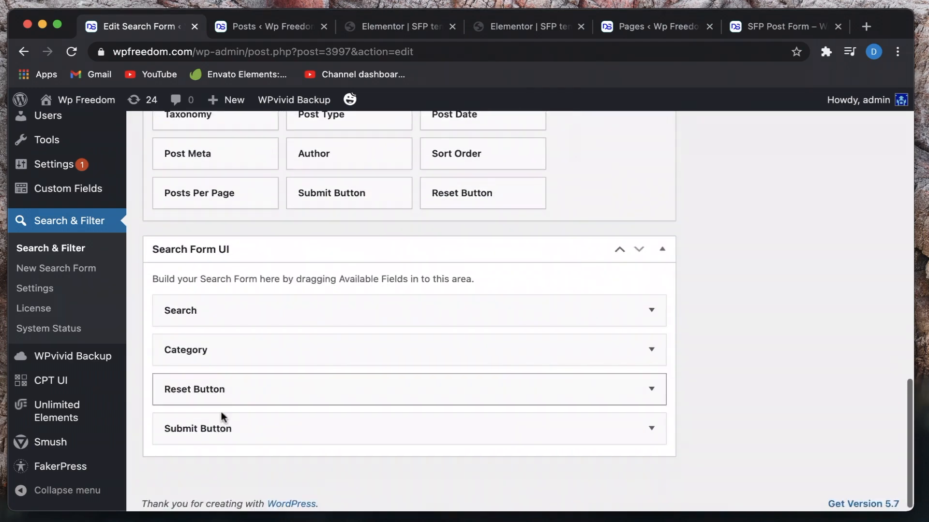
scroll(322, 327, up, 3)
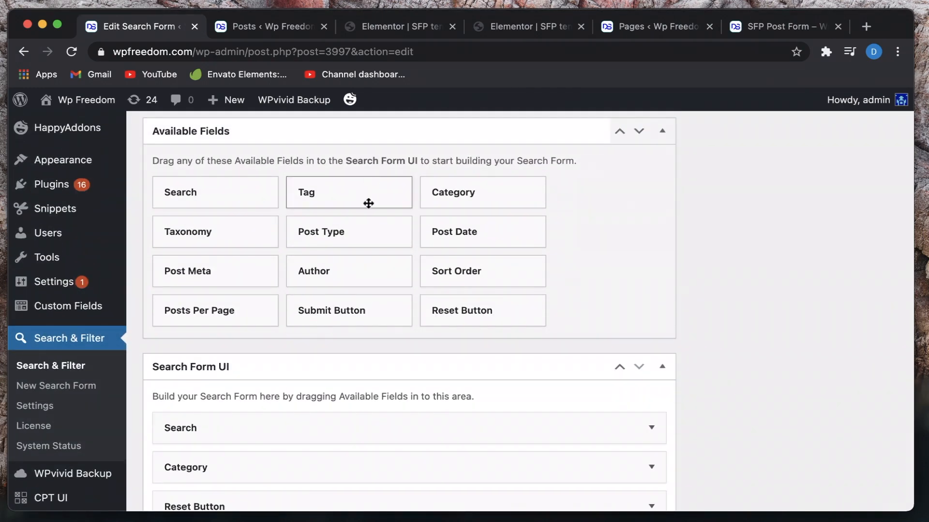
- Look through the list of all posts and their categories
click(242, 27)
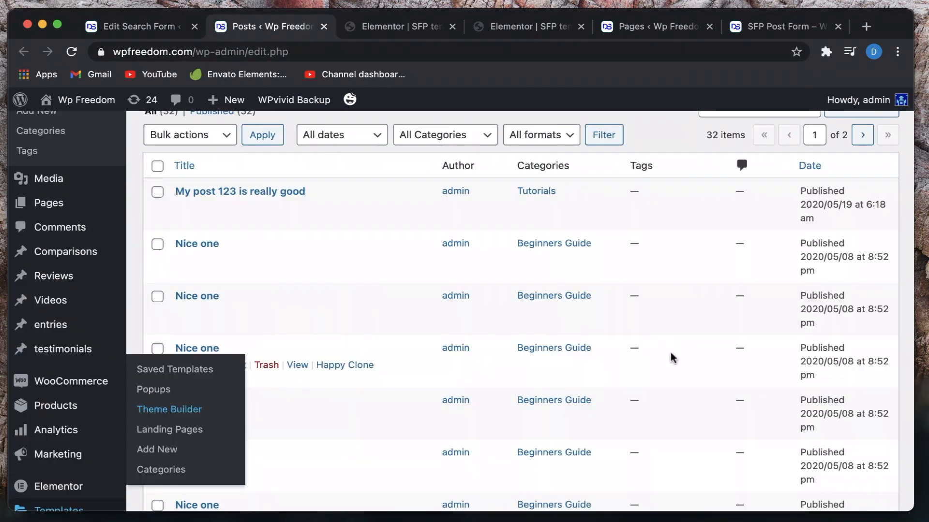
scroll(670, 357, down, 10)
scroll(670, 358, down, 5)
scroll(676, 307, up, 15)
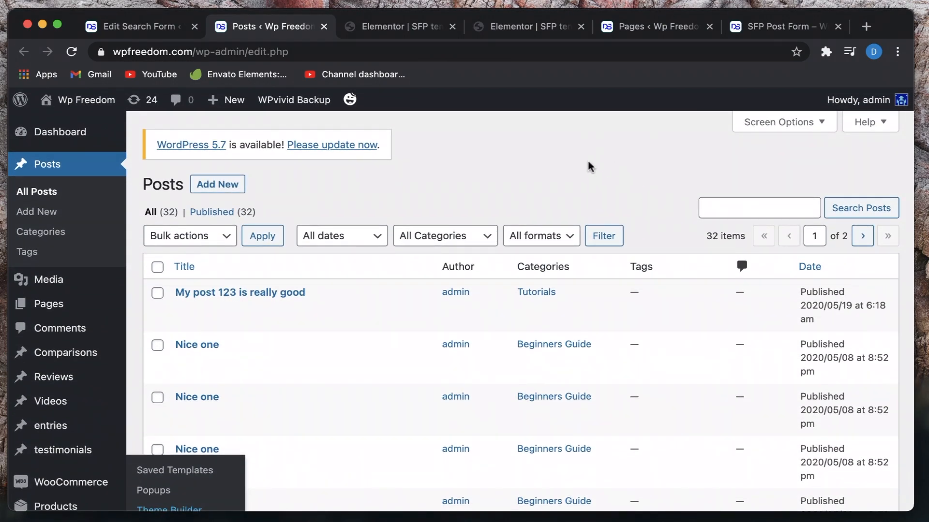
- Go back to the search form editor and compare the available fields with those in the Search Form UI
click(442, 28)
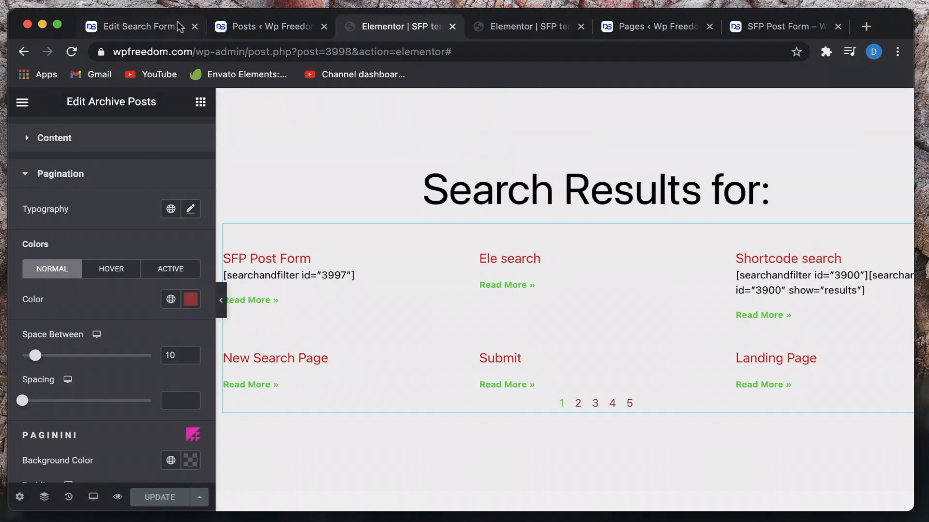
click(138, 19)
scroll(309, 315, down, 2)
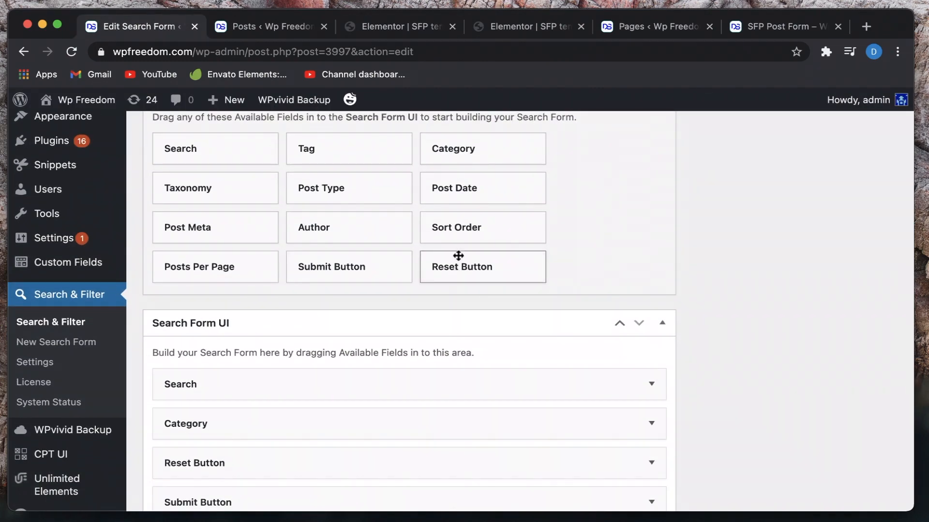
scroll(343, 230, down, 3)
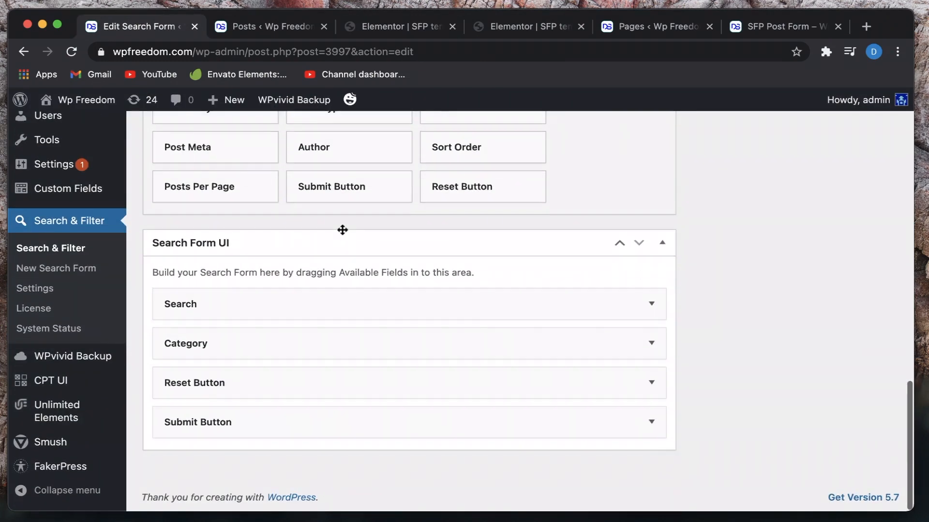
scroll(342, 232, up, 3)
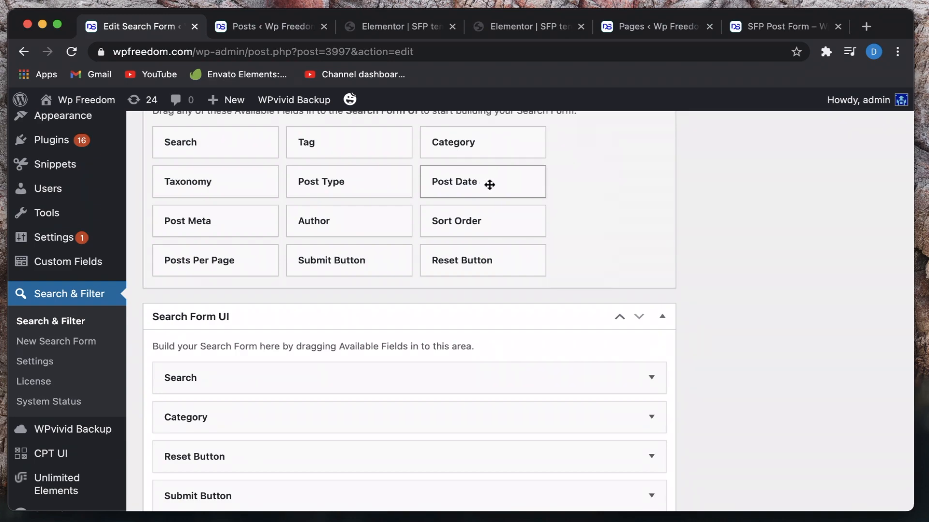
drag(489, 184, 438, 179)
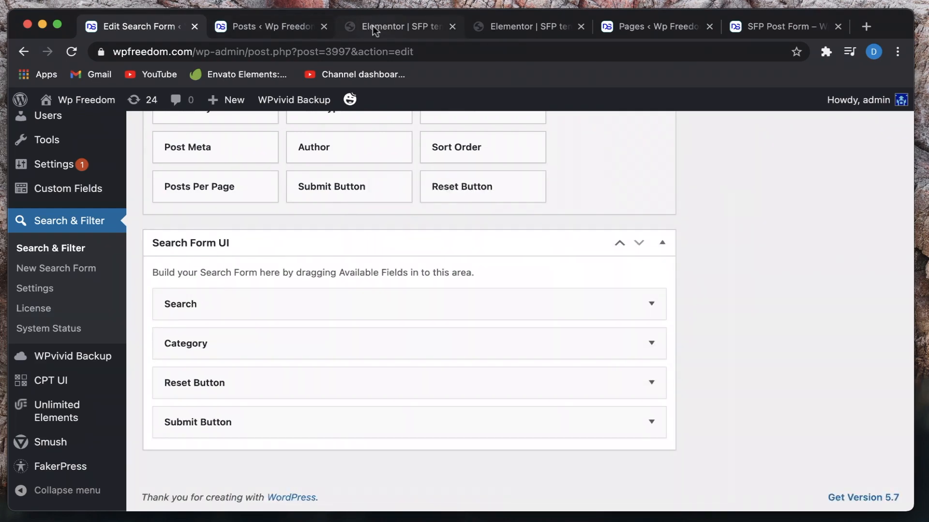
- On the live SFP Post Form page, choose the Beginners Guide category, reset the form and return to it
click(372, 25)
click(501, 27)
click(628, 35)
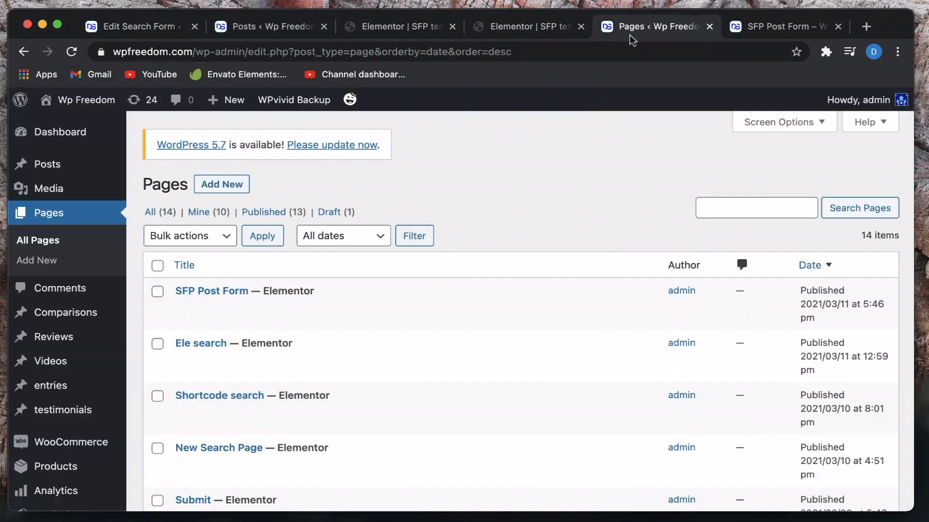
click(749, 30)
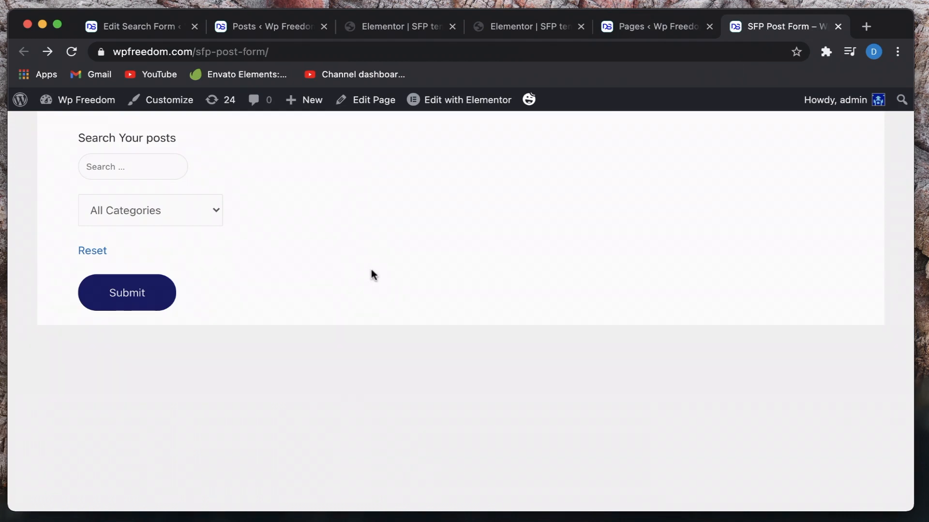
click(134, 223)
click(130, 230)
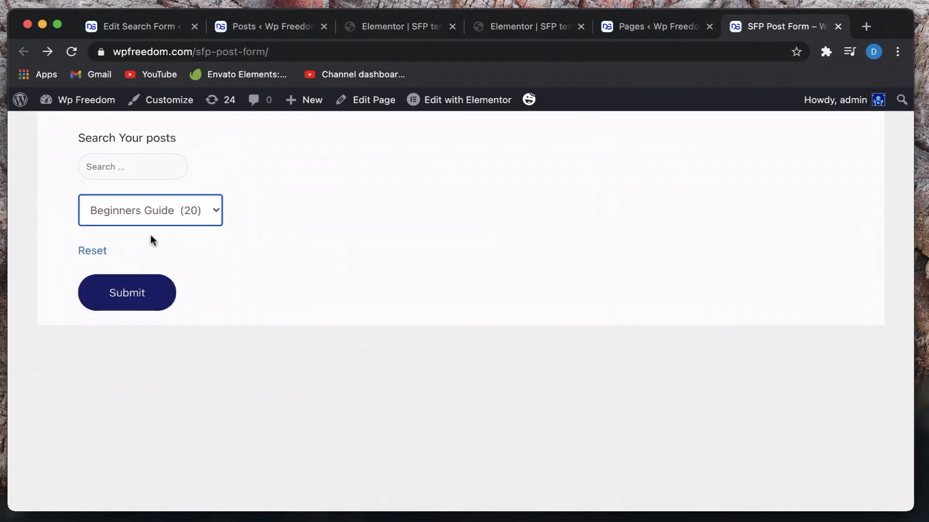
click(93, 258)
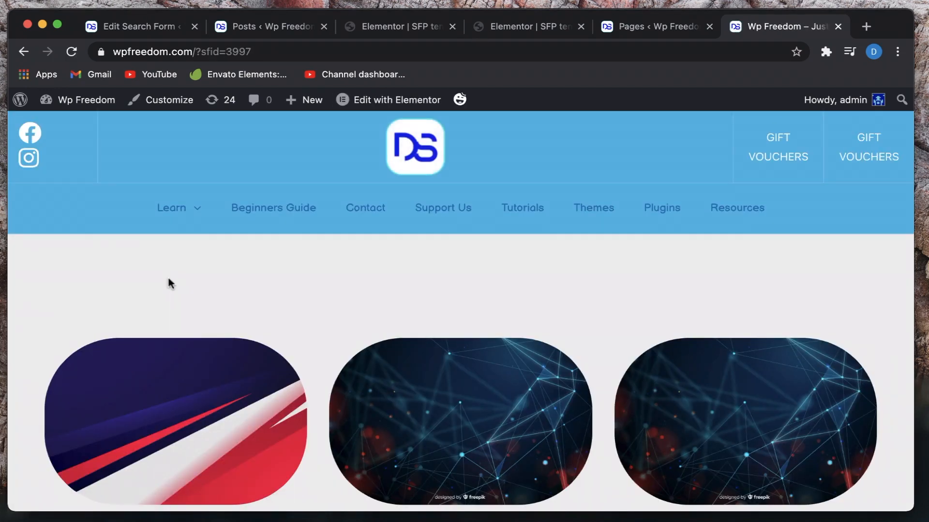
scroll(169, 280, left, 5)
- Test the reset again with Beginners Guide chosen and look through the posts page it loads, returning to the form
click(145, 209)
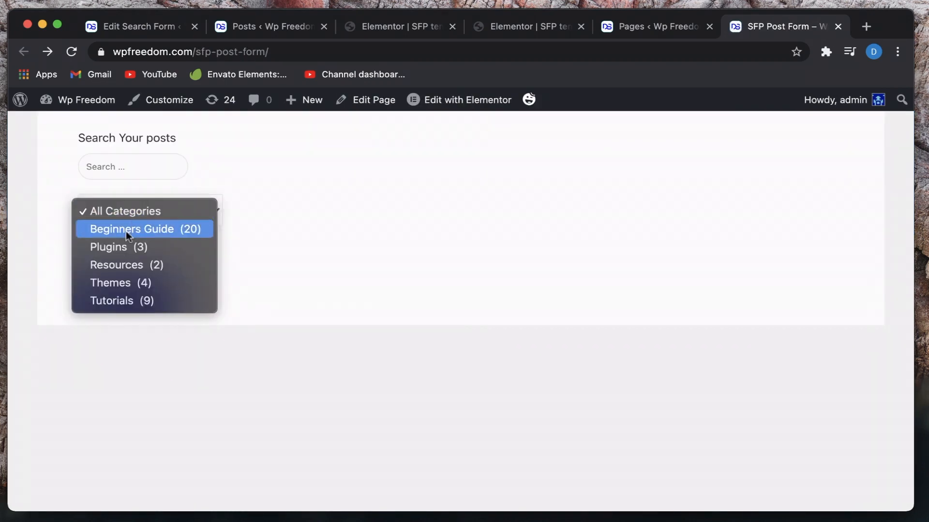
click(126, 230)
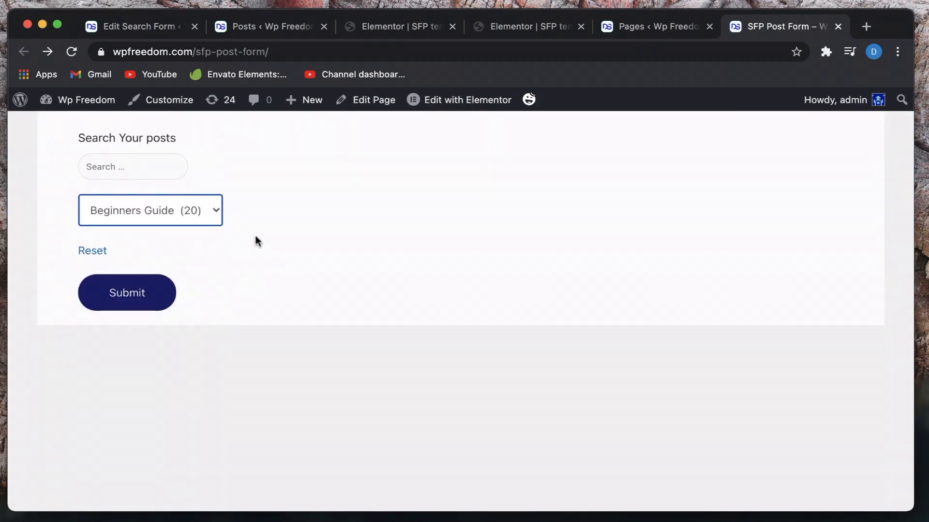
click(382, 249)
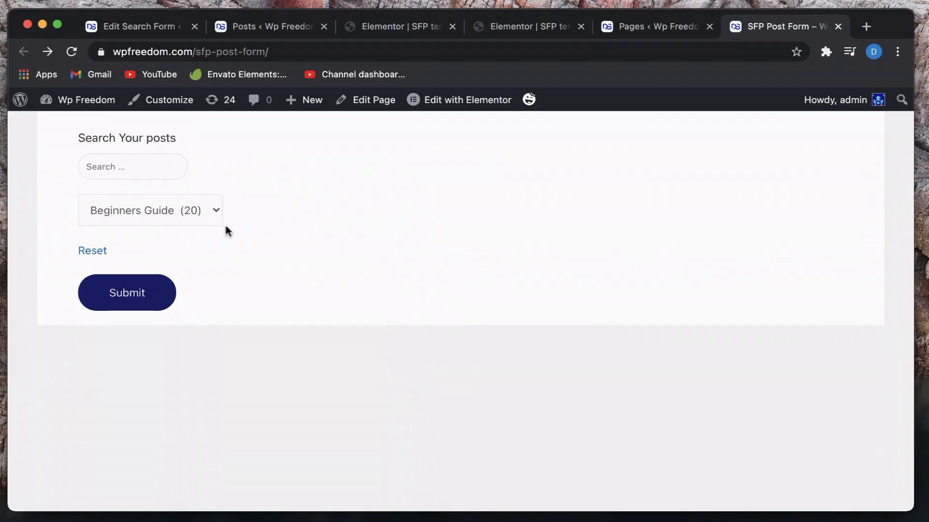
click(103, 253)
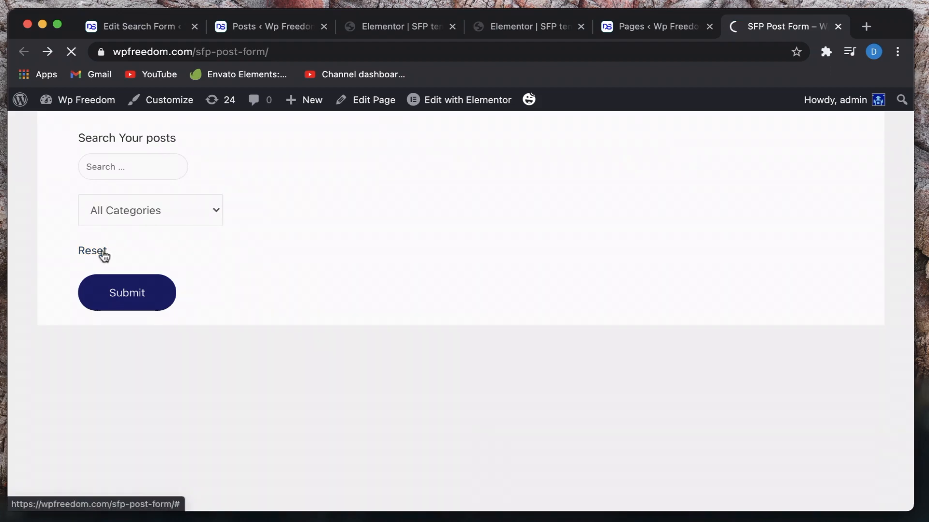
scroll(407, 282, down, 15)
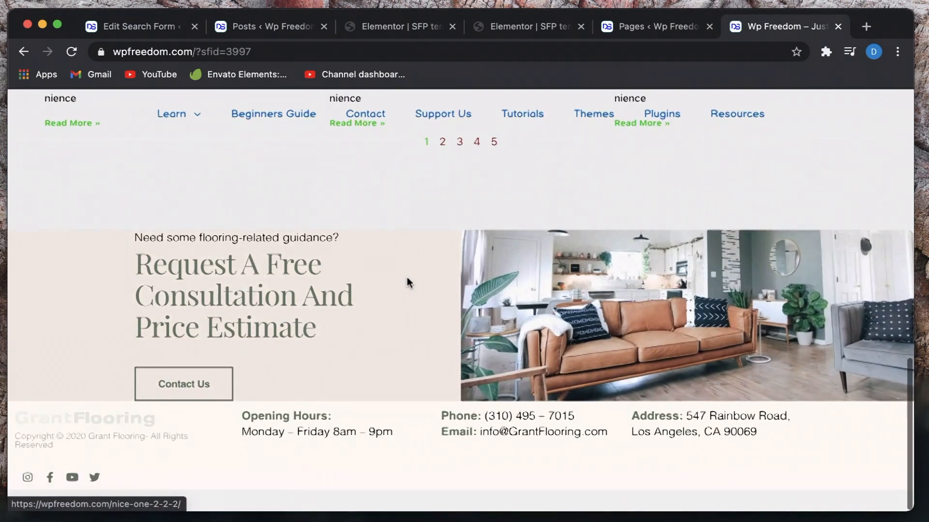
scroll(408, 281, up, 15)
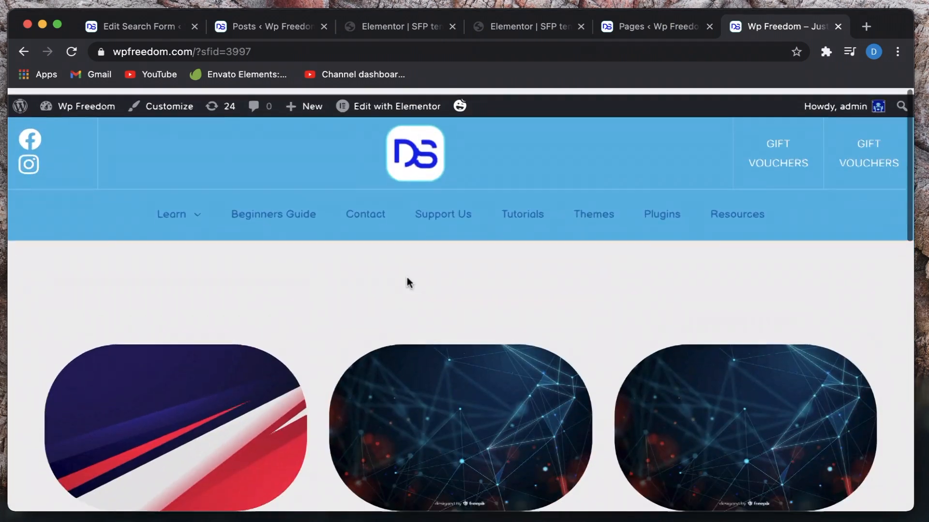
scroll(407, 280, left, 5)
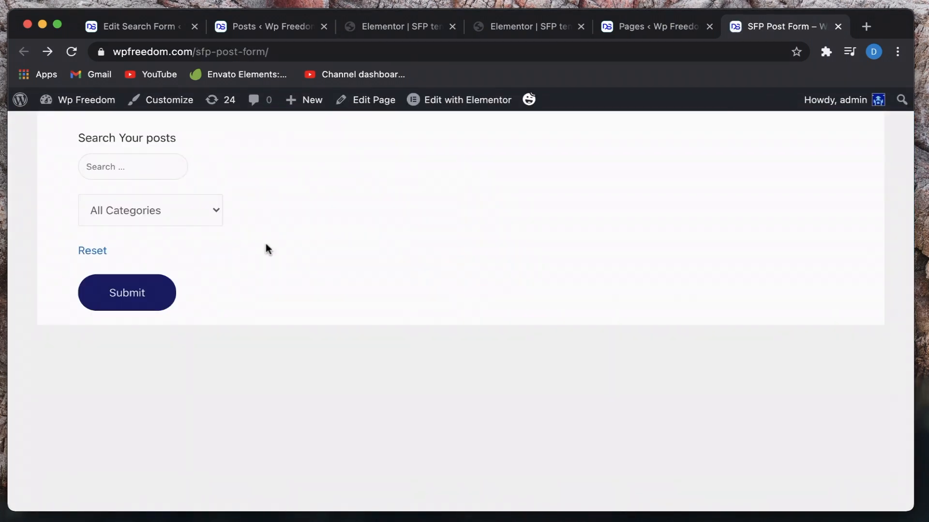
- View the post "My post 123 is really good" from the posts list and return to the list
click(114, 166)
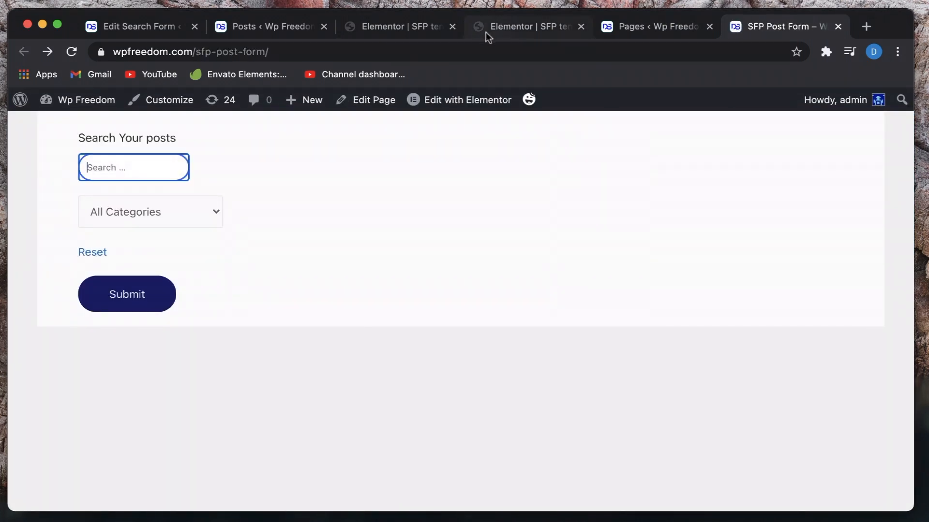
click(272, 32)
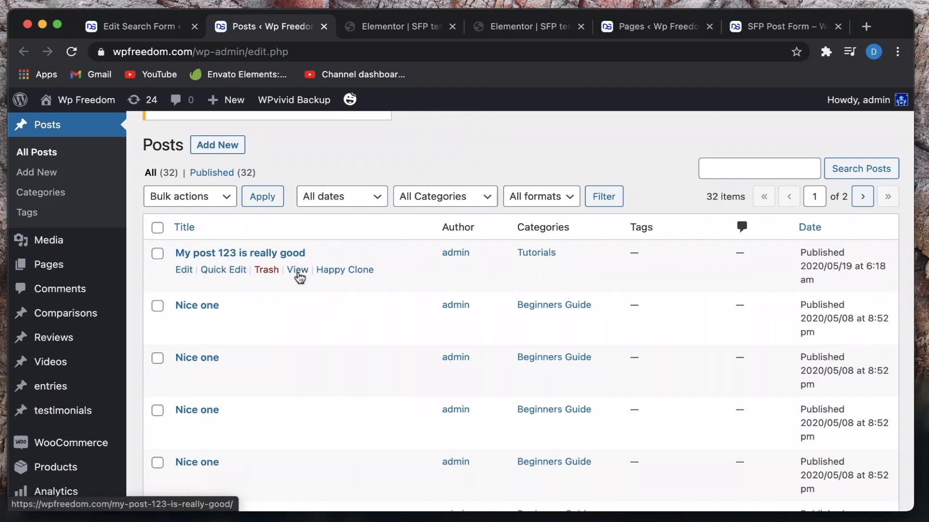
click(298, 270)
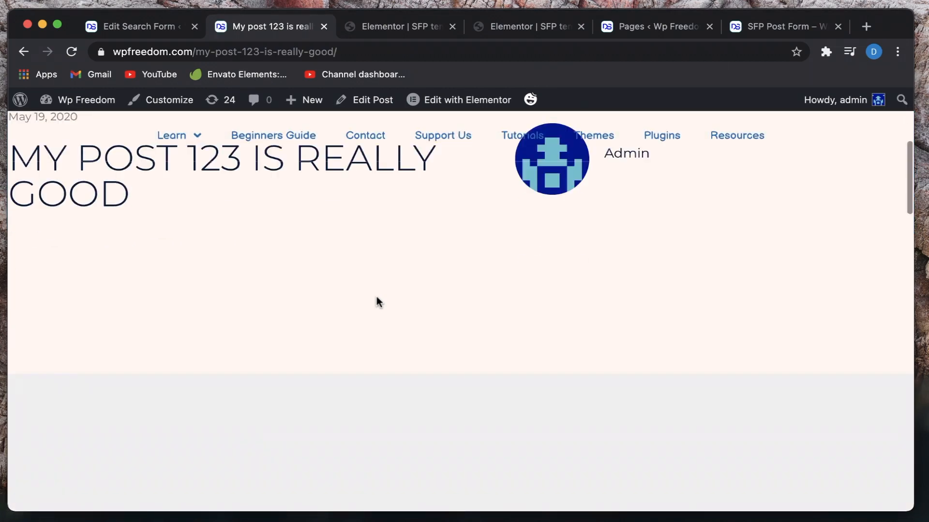
scroll(378, 302, left, 5)
- View the post "Post 1 is amazing coz its a post" and copy "Lorem Ipsum" from its body text
scroll(378, 302, down, 15)
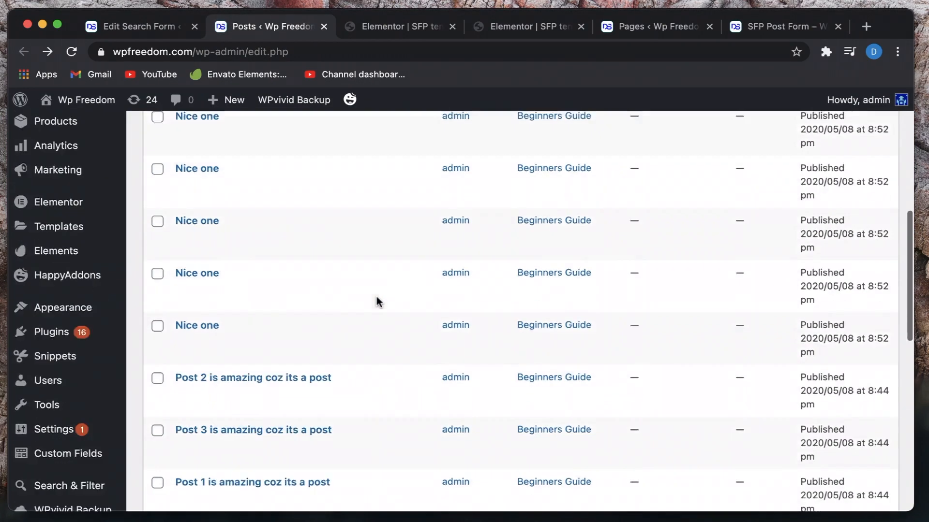
click(297, 303)
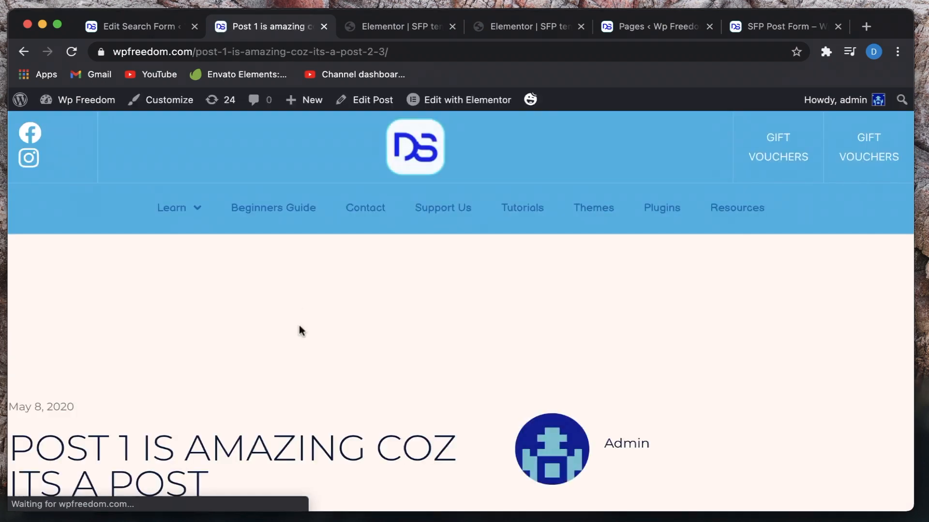
scroll(299, 326, down, 6)
scroll(299, 331, down, 5)
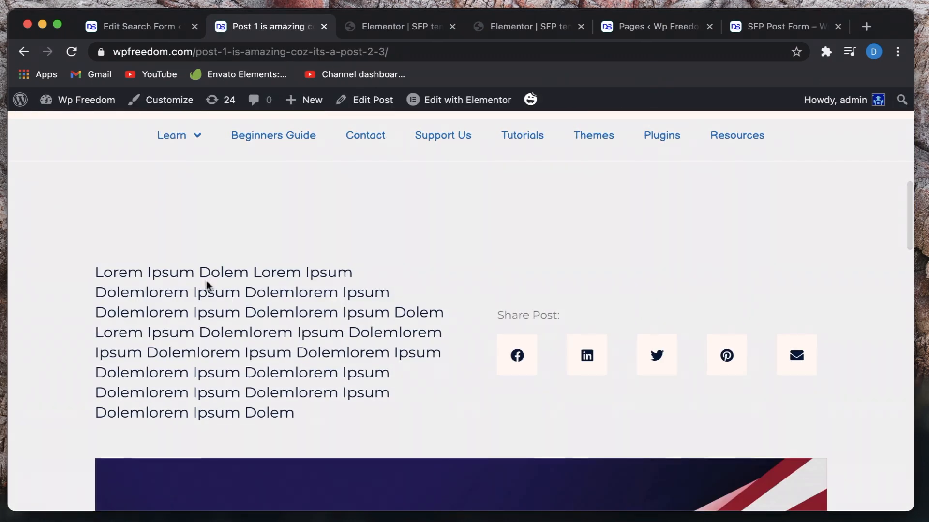
drag(194, 275, 98, 269)
key(super+c)
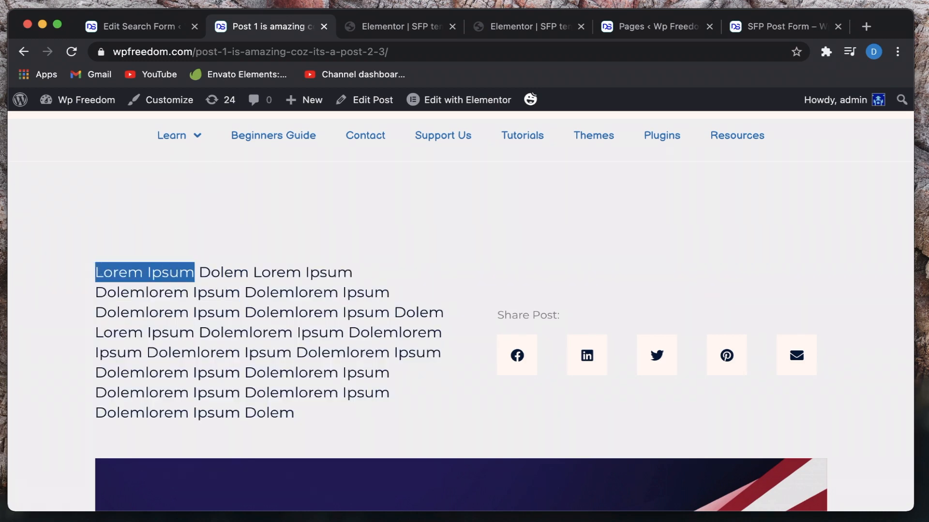
- Search the posts for the copied text "Lorem Ipsum" with the SFP Post Form, leaving All Categories selected
click(763, 32)
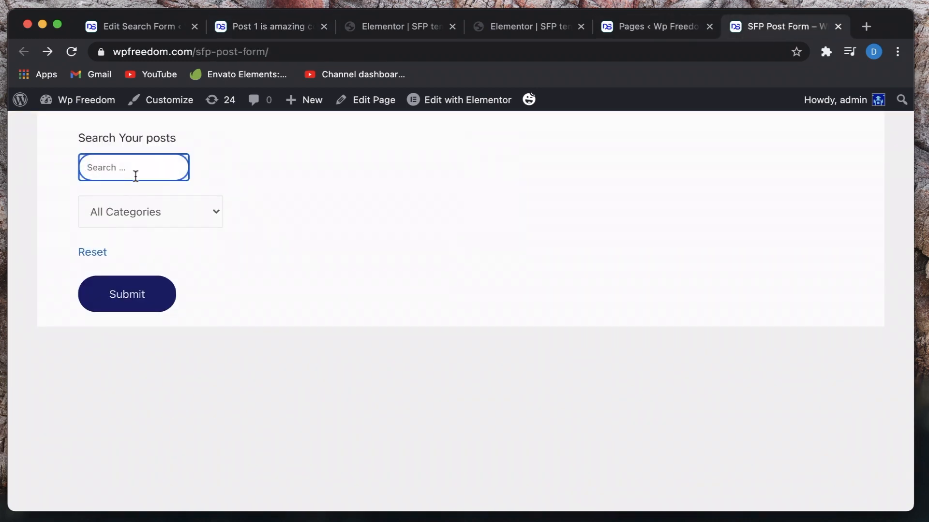
key(super+v)
click(125, 293)
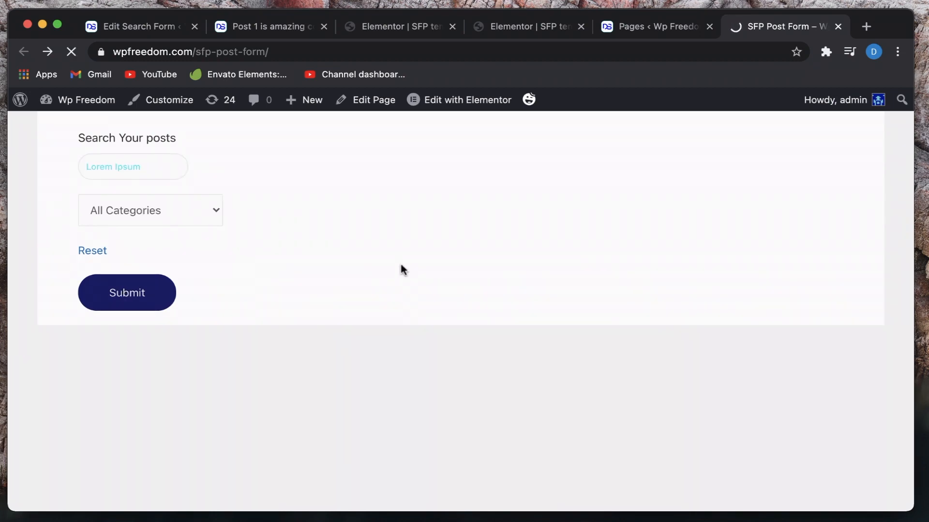
- Examine the search results, checking each post's excerpt for the search term down to the pagination
scroll(399, 268, down, 5)
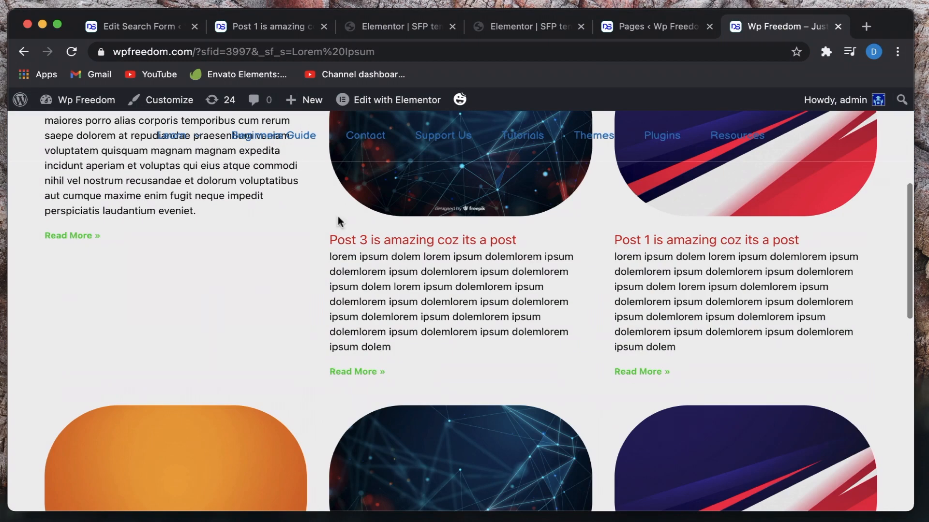
scroll(338, 222, up, 3)
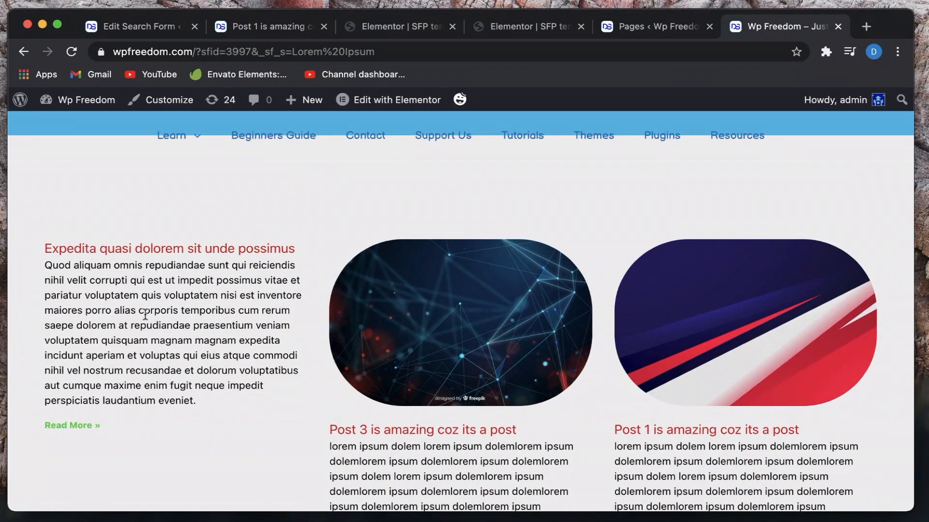
triple_click(146, 315)
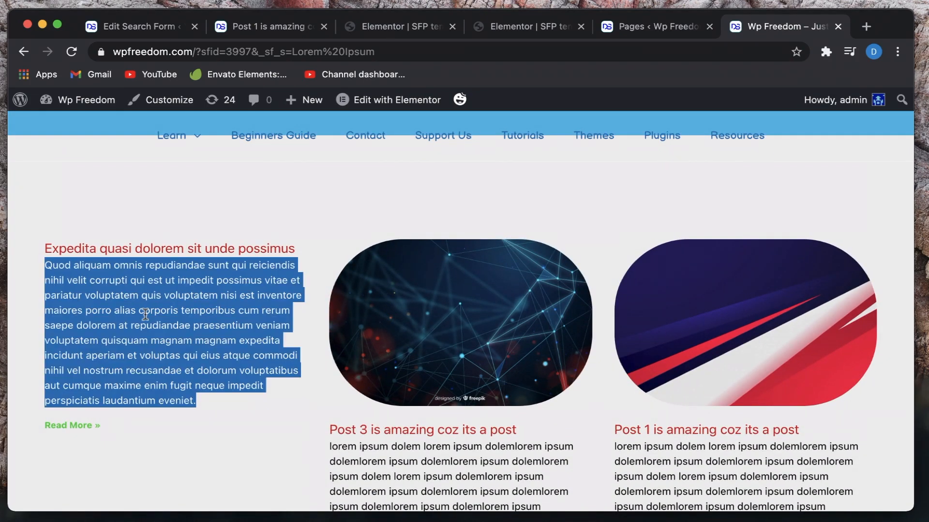
scroll(145, 314, down, 3)
triple_click(392, 293)
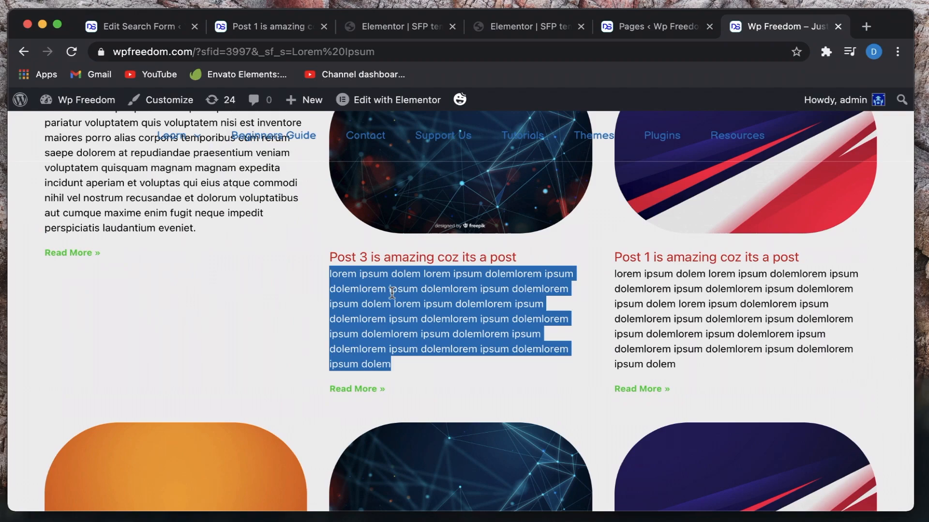
triple_click(628, 303)
scroll(628, 303, down, 8)
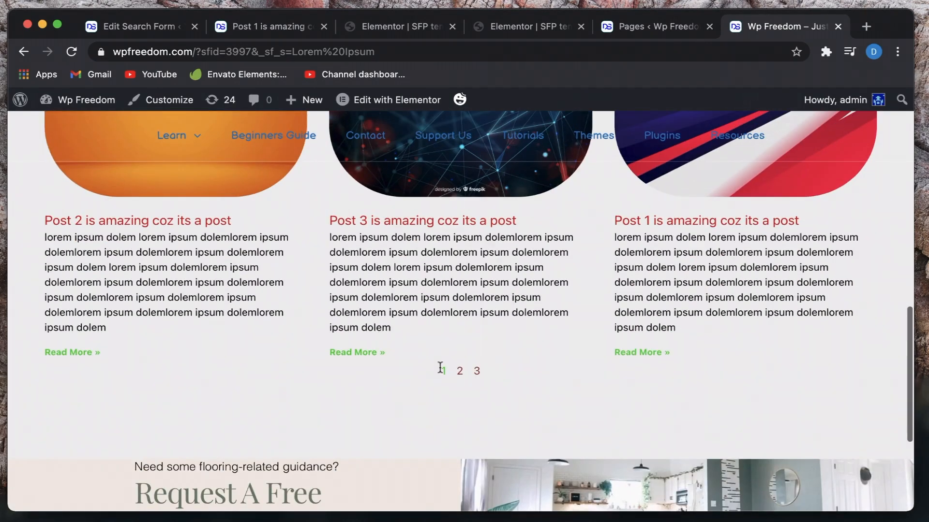
- Set the Posts search form's display results method to Post Type Archive
scroll(418, 263, up, 15)
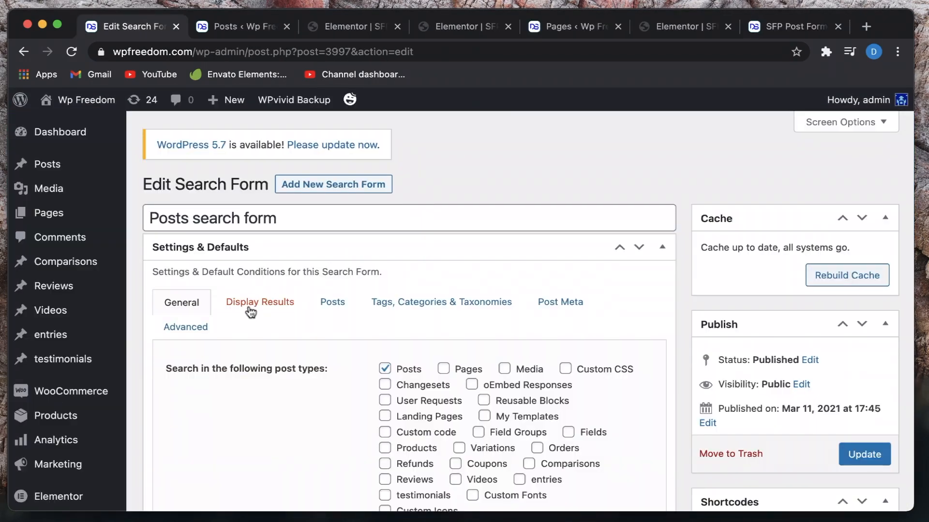
click(249, 309)
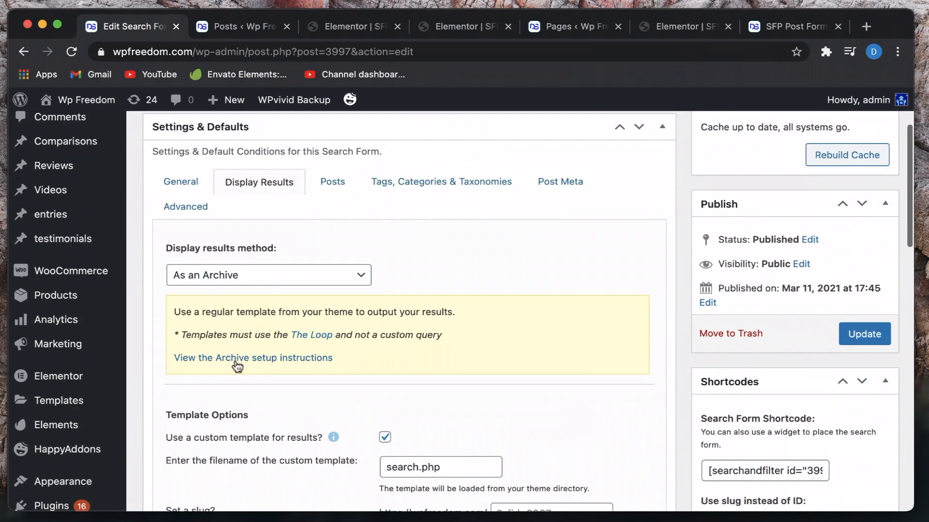
click(237, 279)
click(235, 291)
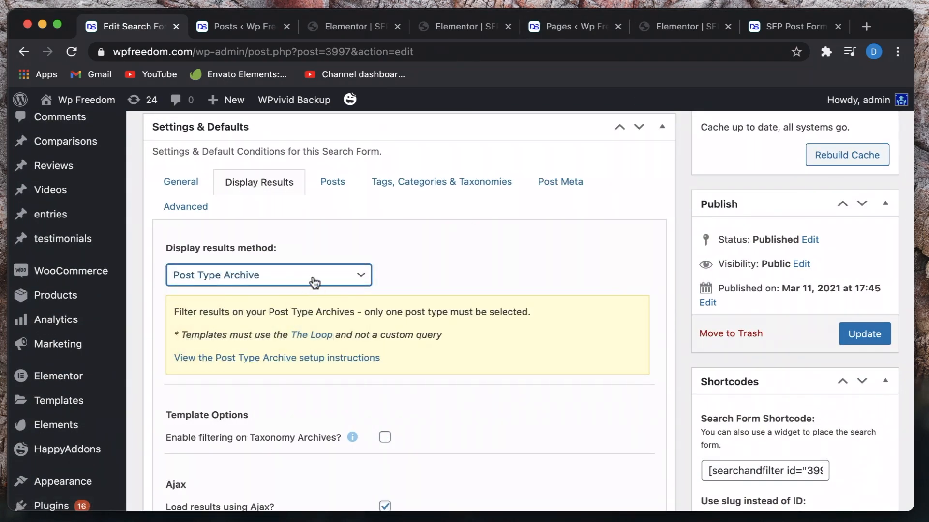
- Add a display condition that includes Posts Archive to the SFP search results template and save it
click(689, 29)
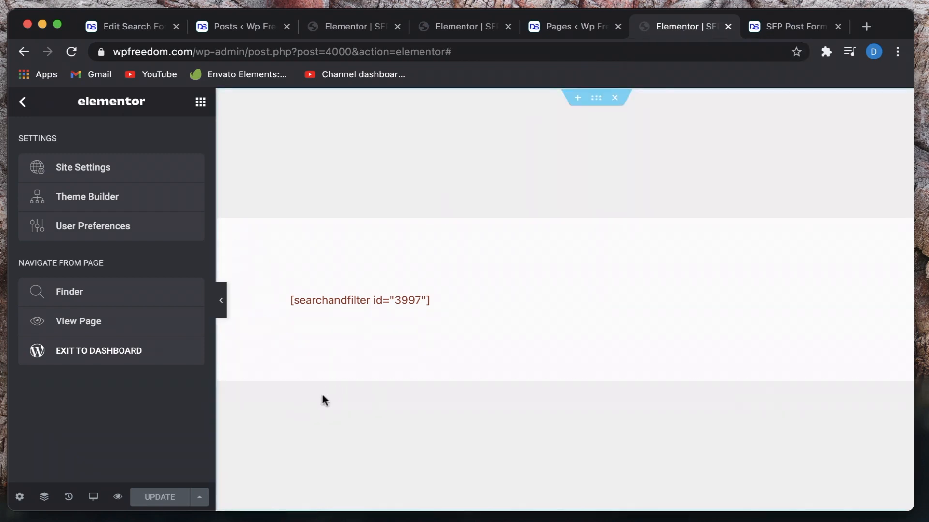
click(200, 496)
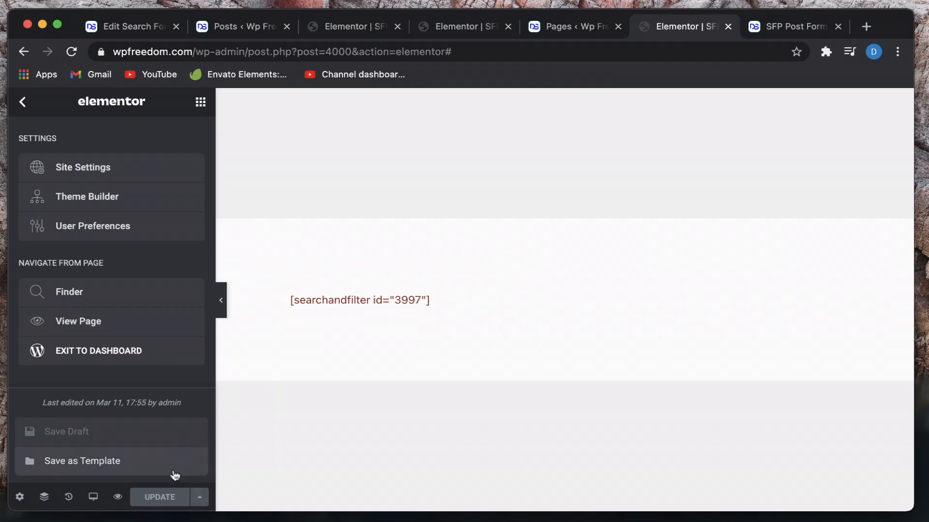
click(469, 32)
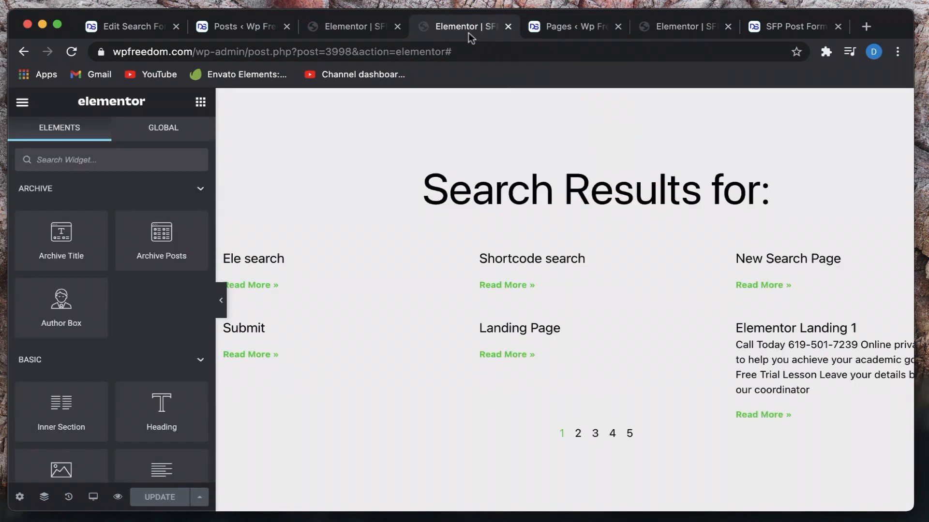
click(413, 326)
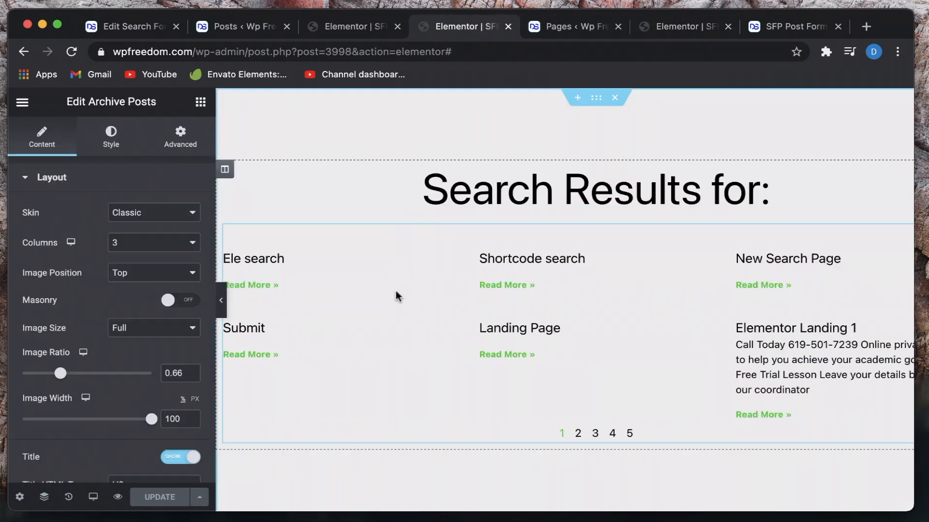
click(200, 498)
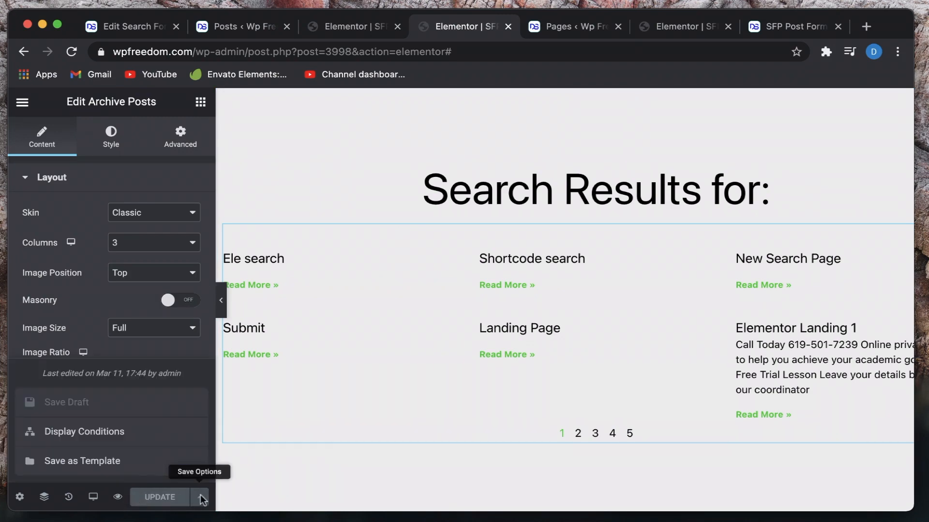
click(129, 438)
click(712, 394)
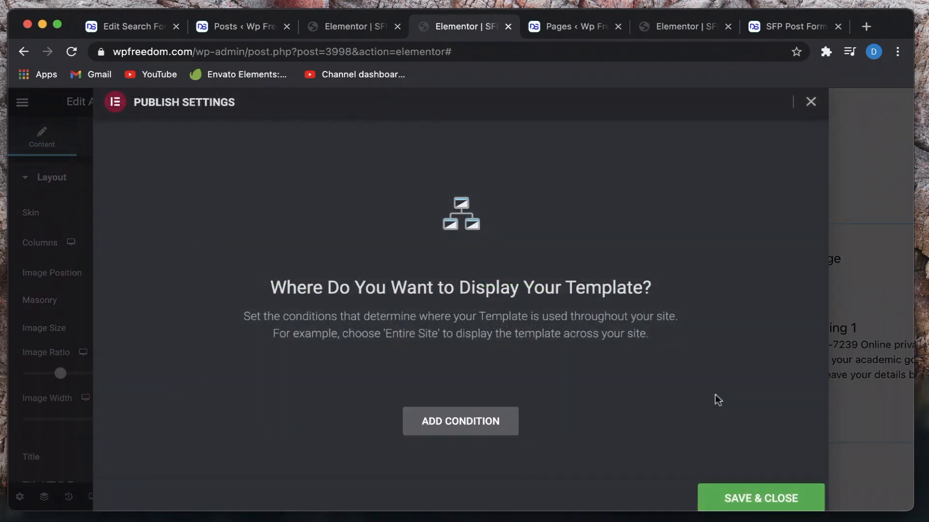
click(515, 427)
click(472, 402)
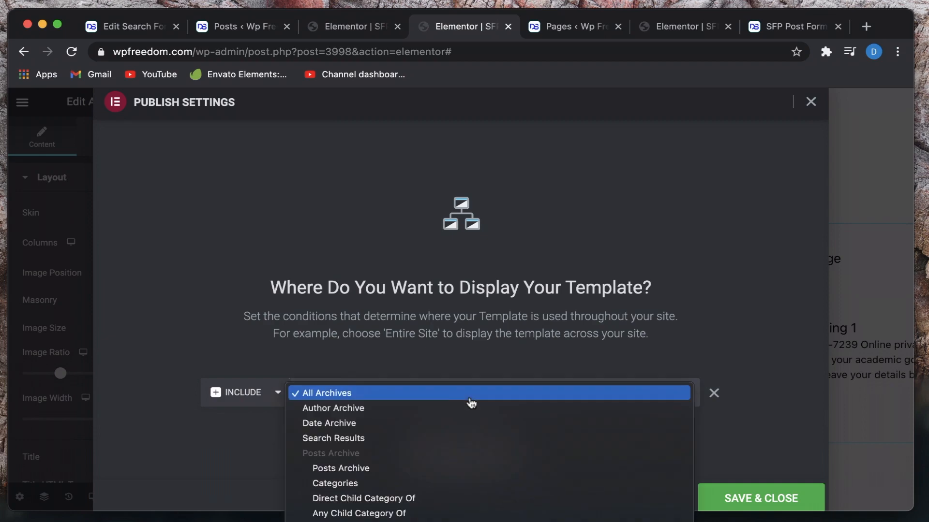
click(404, 470)
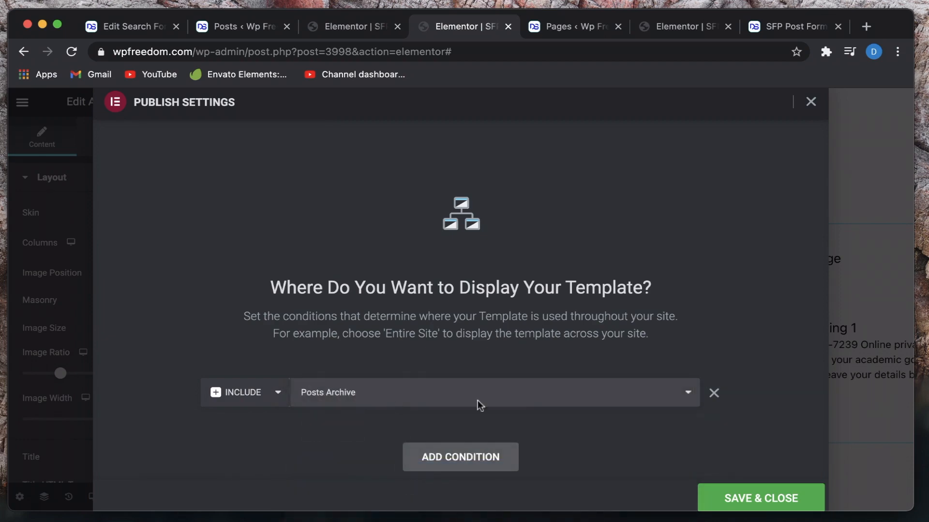
click(733, 490)
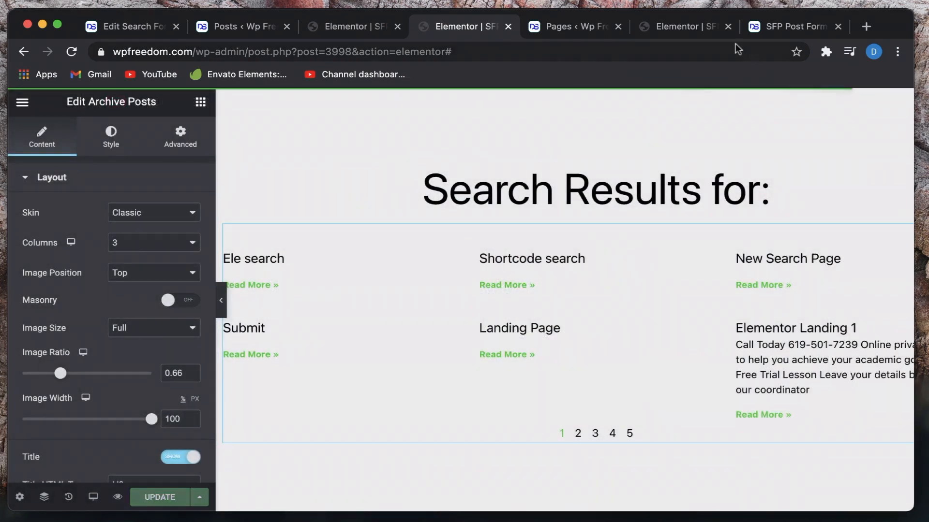
- Reload the SFP Post Form page, search all categories for "nice", and look through the resulting posts
click(776, 29)
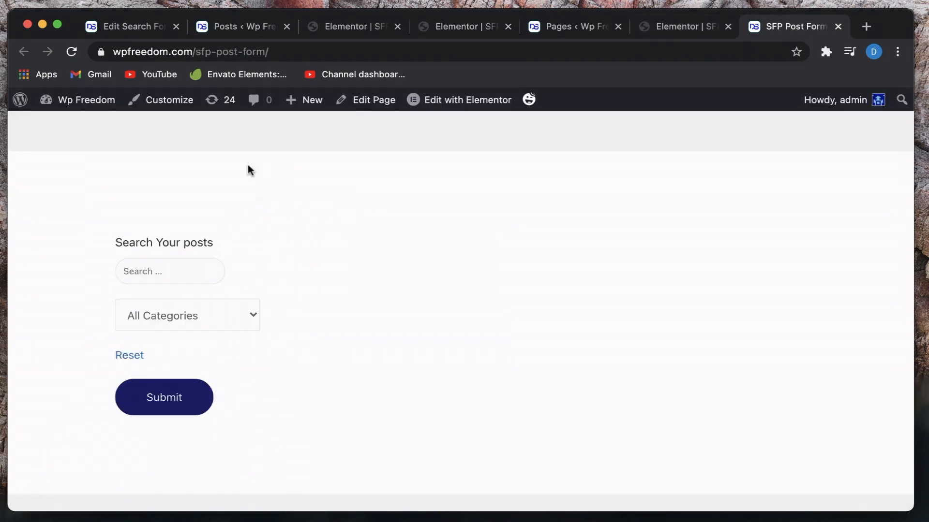
click(70, 53)
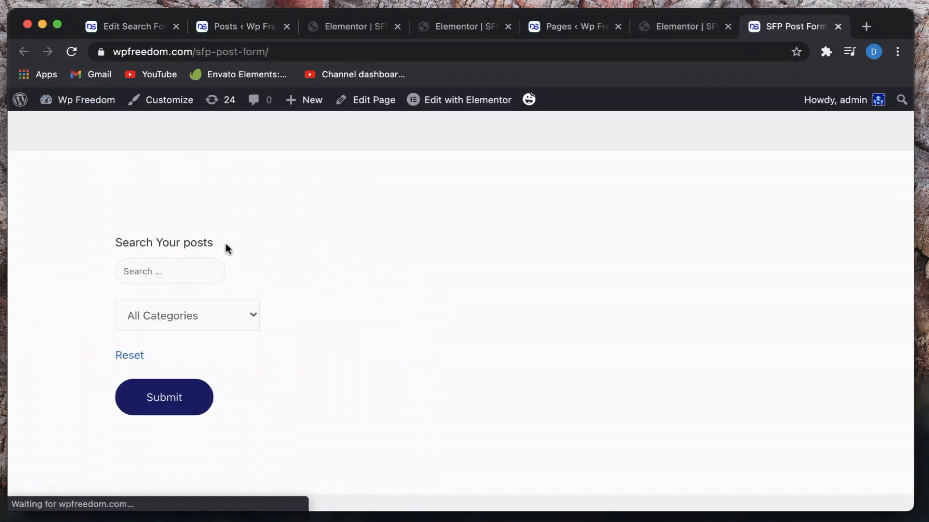
click(180, 267)
text(nice)
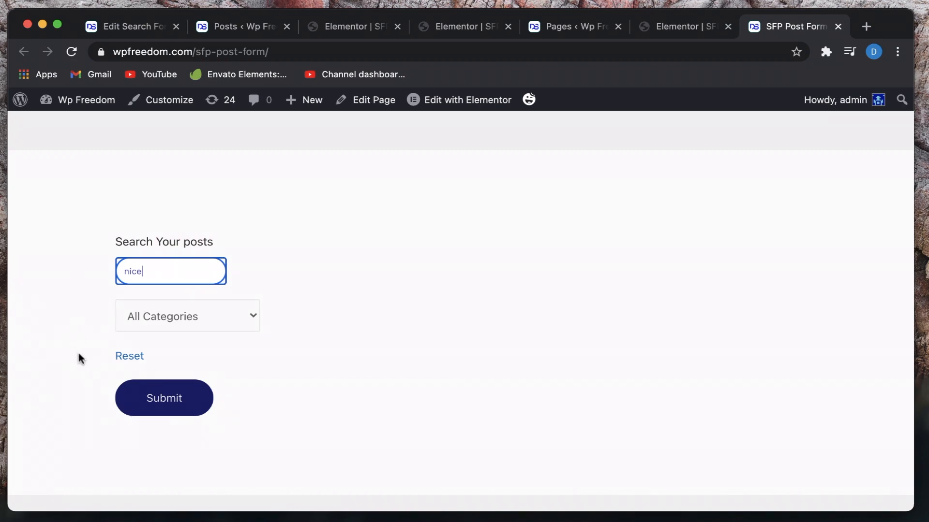
click(174, 387)
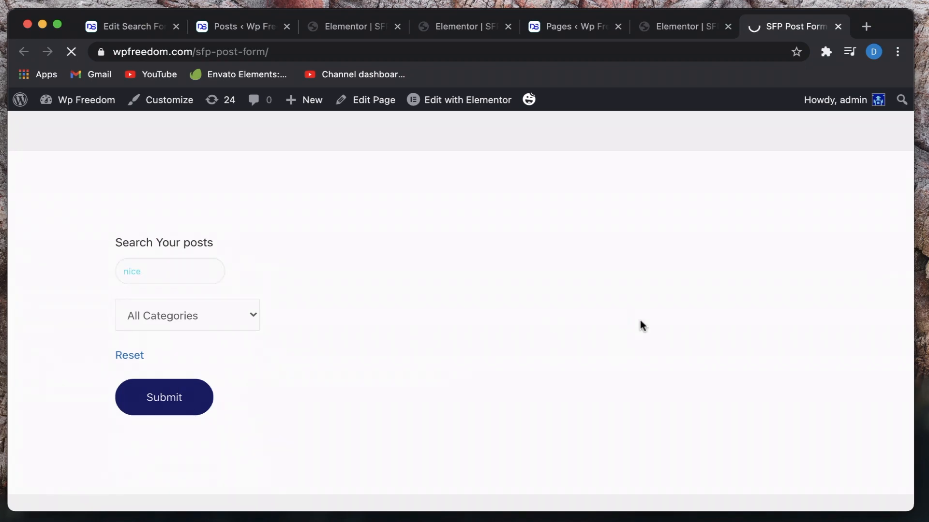
scroll(640, 320, down, 5)
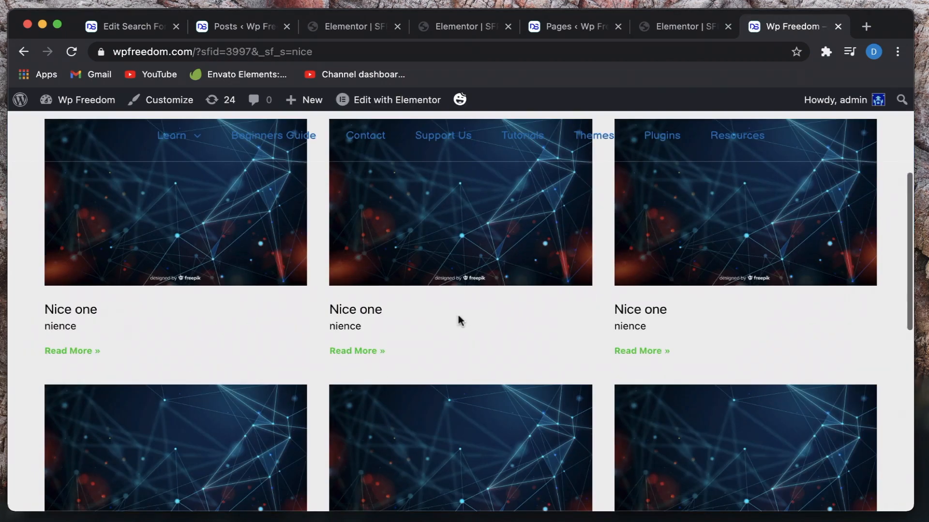
scroll(503, 344, down, 3)
scroll(505, 344, up, 4)
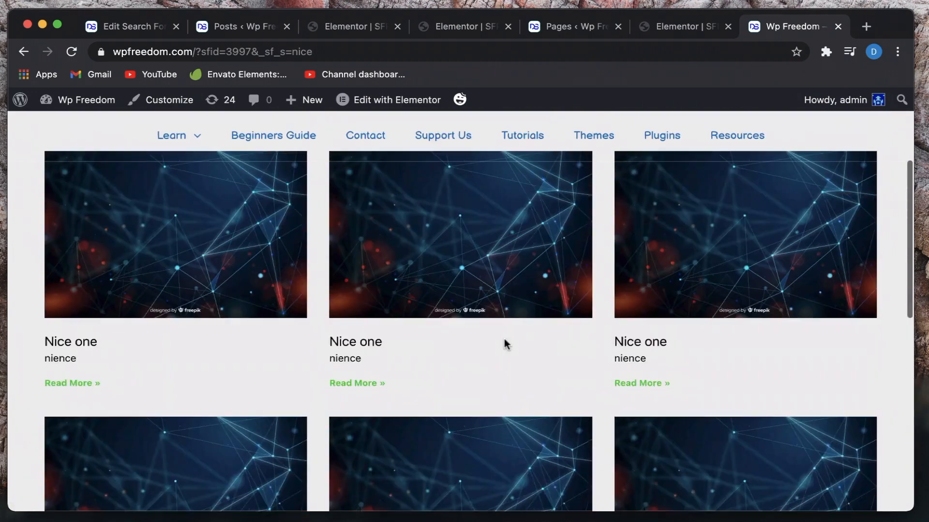
scroll(504, 344, up, 3)
- Set the Archive Posts image border radius to 60 px on all corners in the SFP template and update it
click(678, 33)
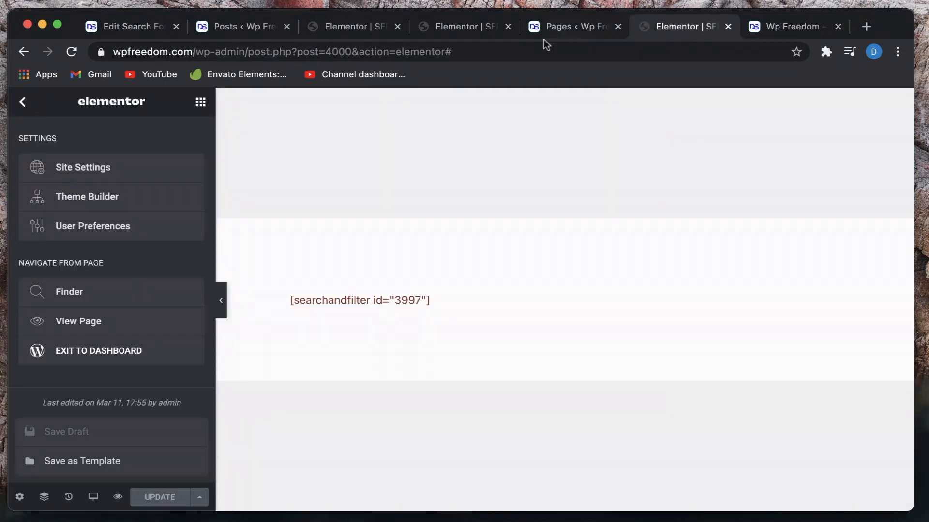
click(573, 32)
click(465, 25)
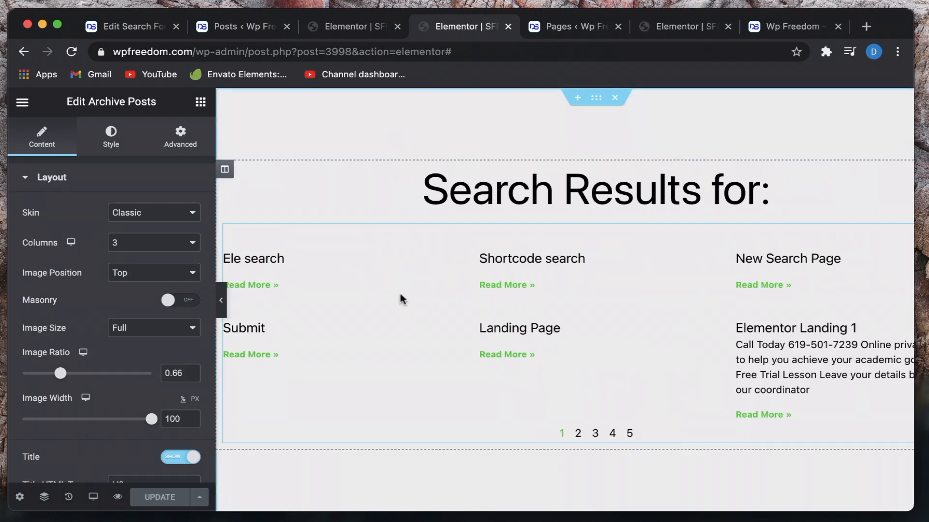
click(110, 143)
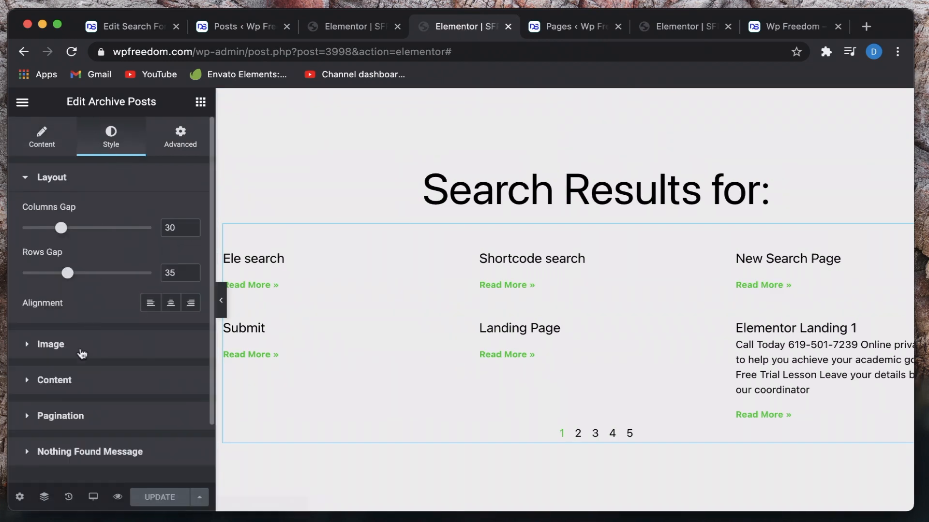
scroll(82, 354, down, 1)
click(82, 354)
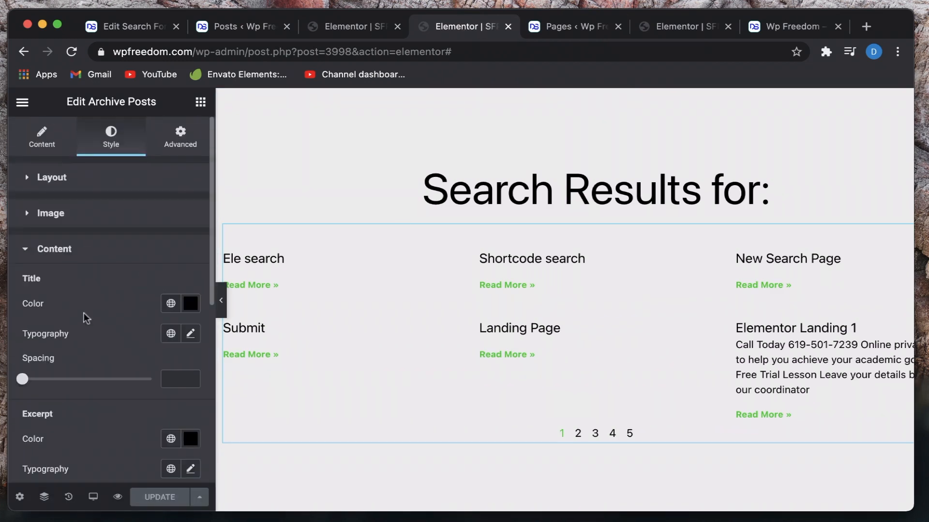
click(78, 222)
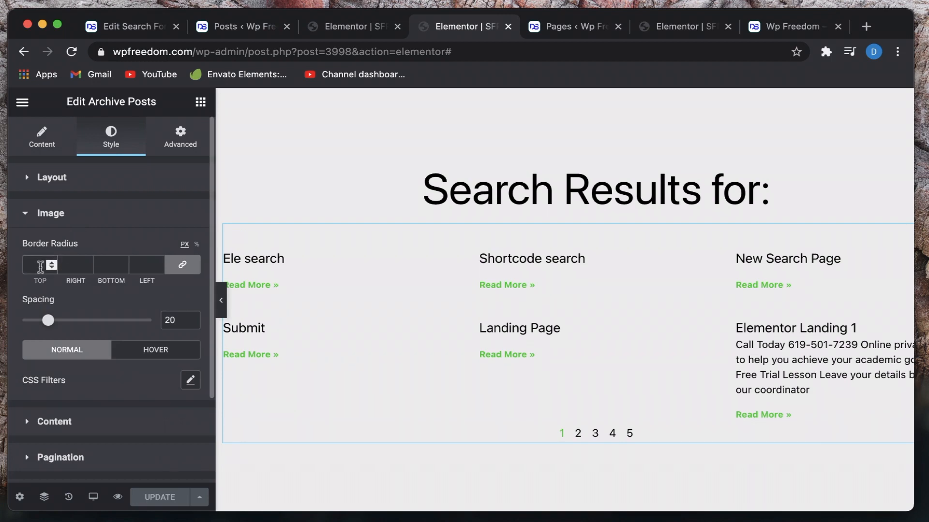
click(40, 266)
text(60)
click(160, 497)
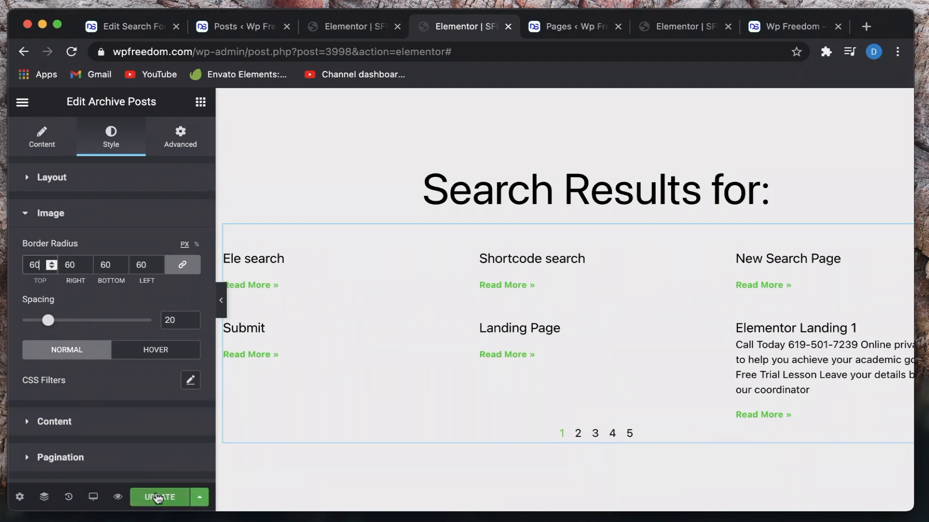
- Close the spare Elementor tab and search the posts for "nice" again to check the image styling and pagination
click(398, 26)
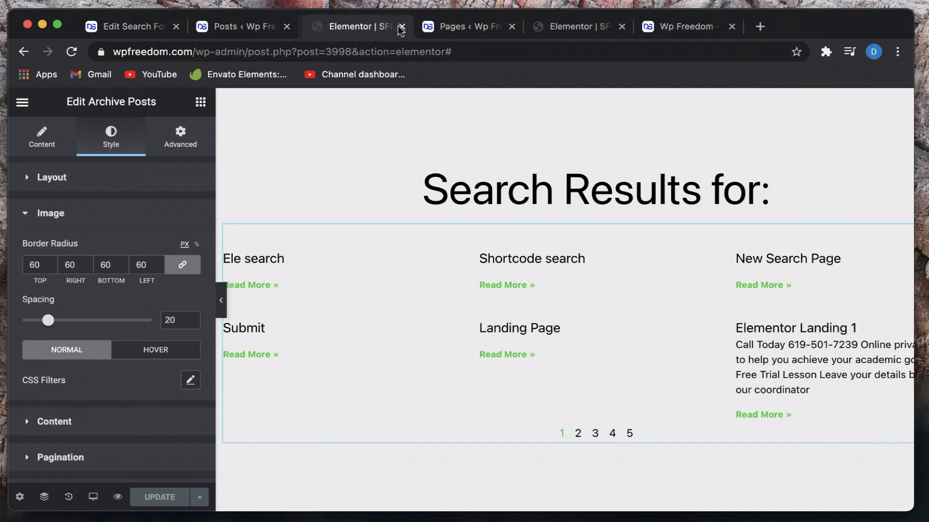
click(670, 27)
scroll(369, 292, left, 5)
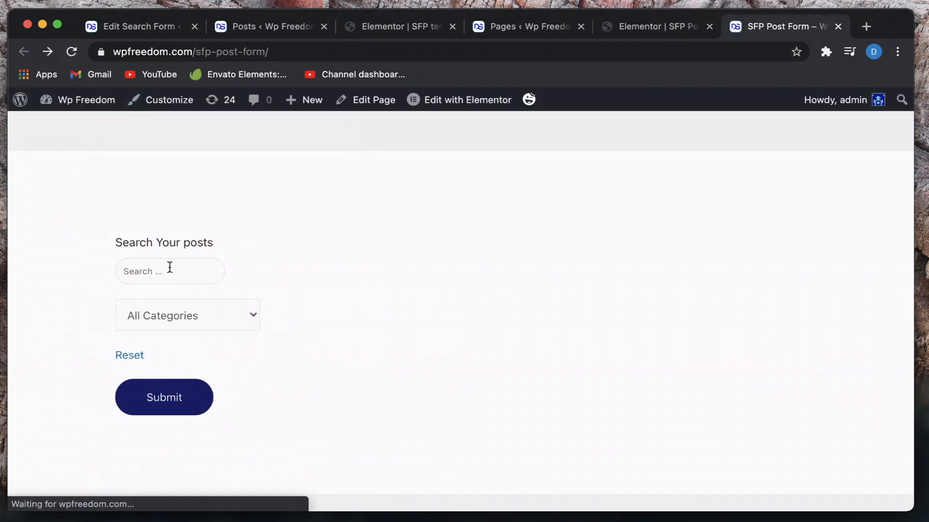
click(168, 267)
text(nice)
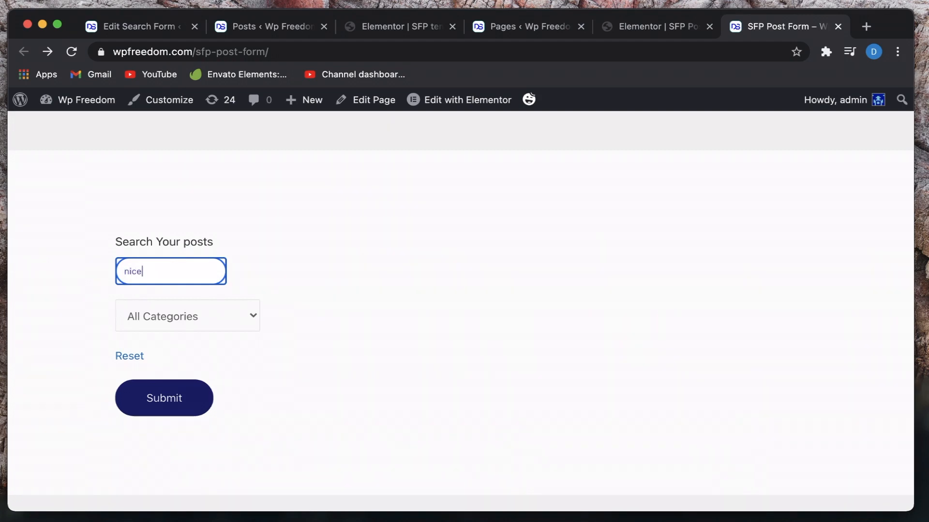
click(176, 400)
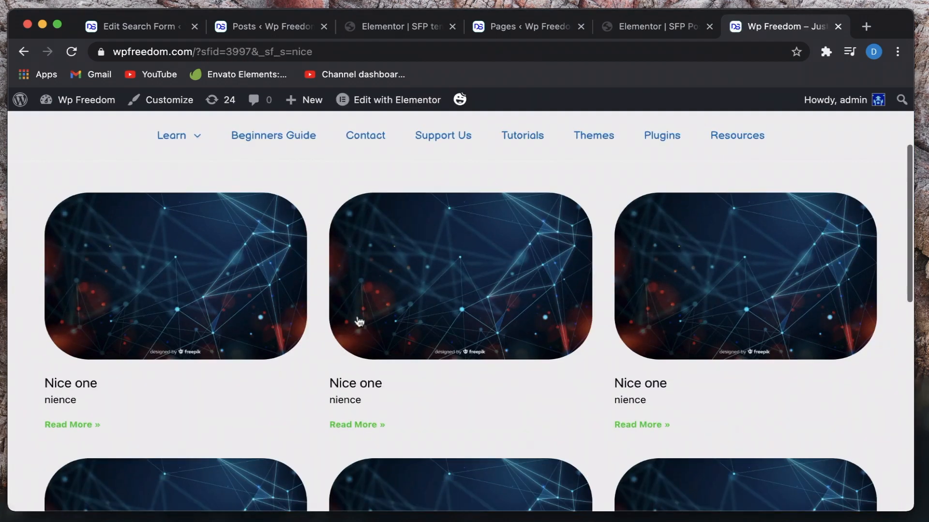
scroll(275, 270, down, 10)
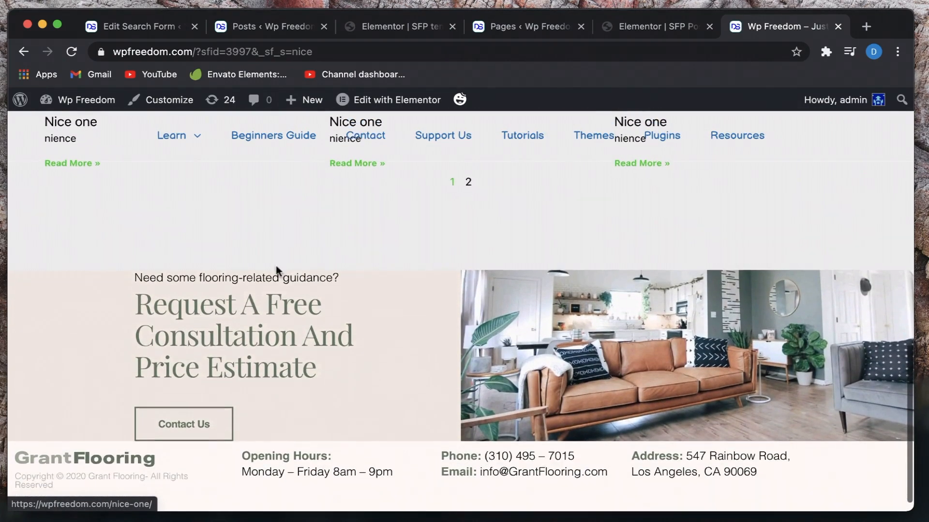
- Set the Posts search form's display results method to Using a Shortcode
click(649, 26)
click(397, 33)
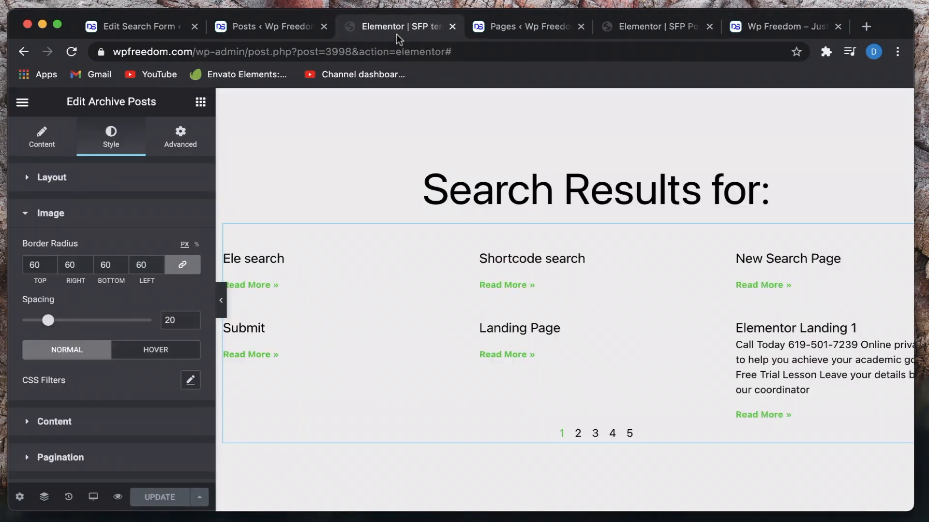
click(150, 28)
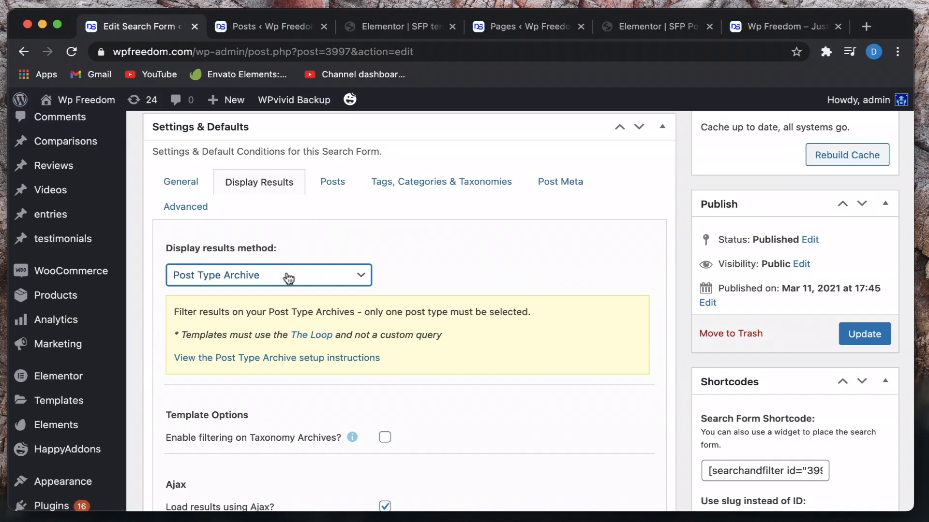
click(288, 276)
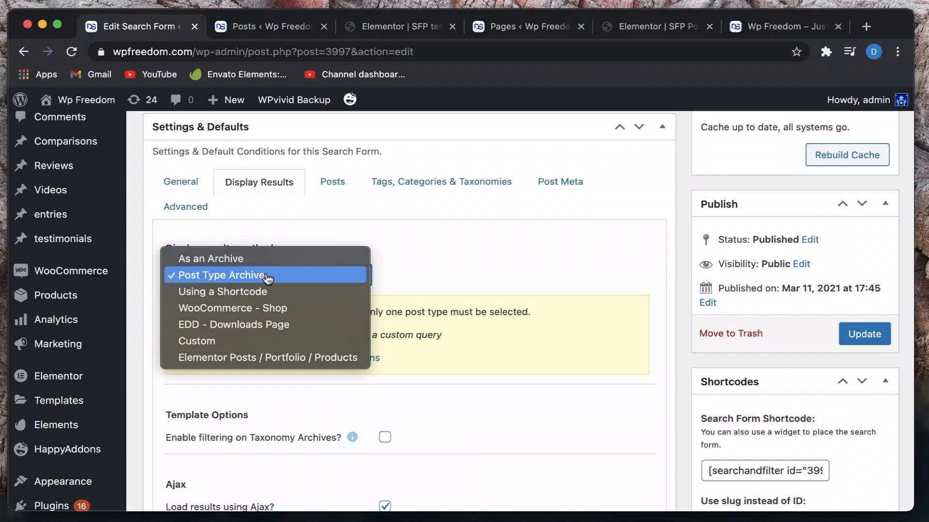
click(240, 293)
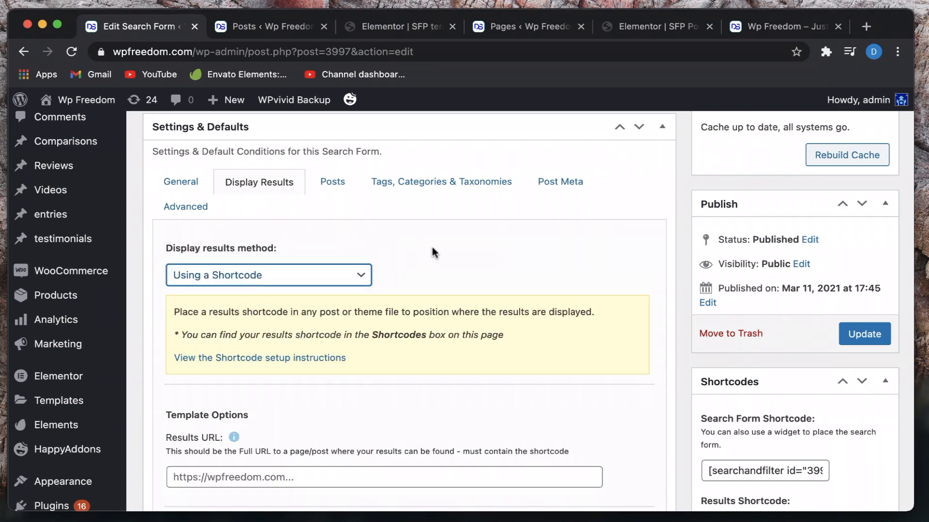
scroll(432, 247, down, 2)
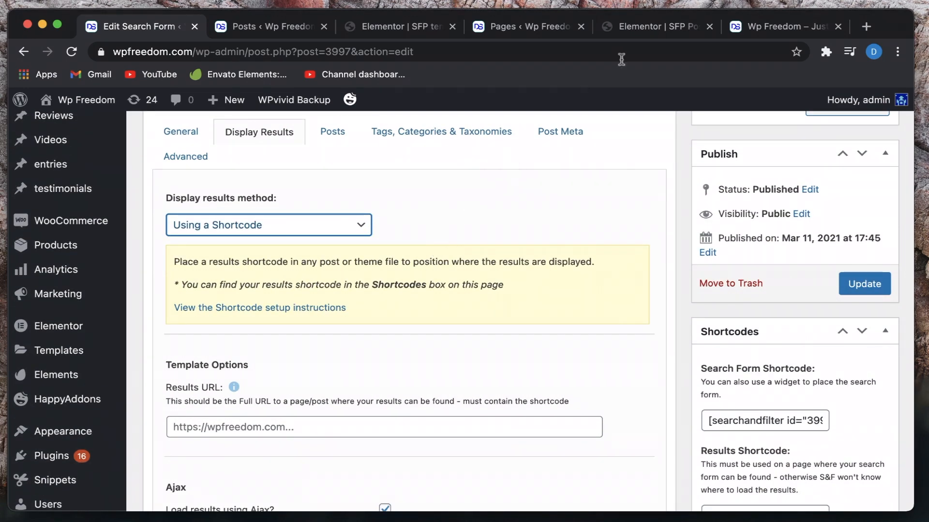
- Go back from the search results to the SFP Post Form page and open it for editing in Elementor
click(779, 29)
scroll(550, 208, up, 10)
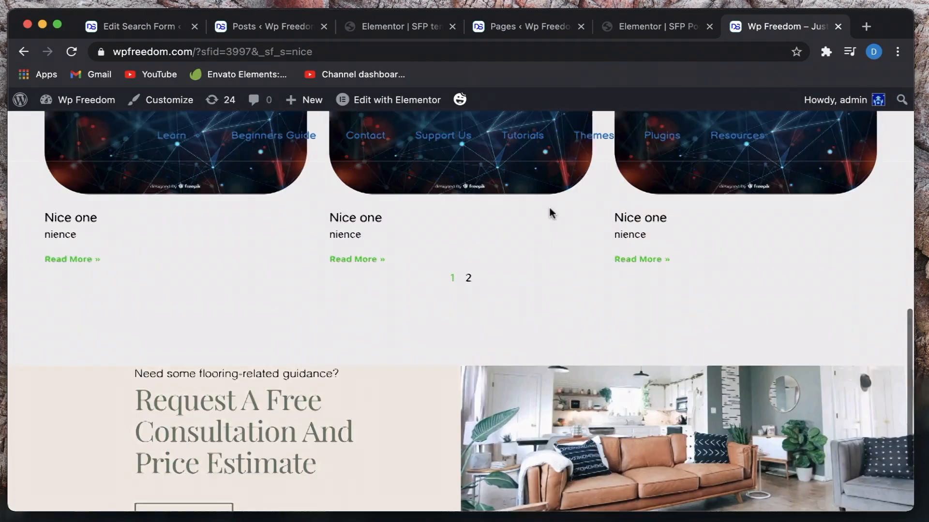
scroll(170, 207, left, 5)
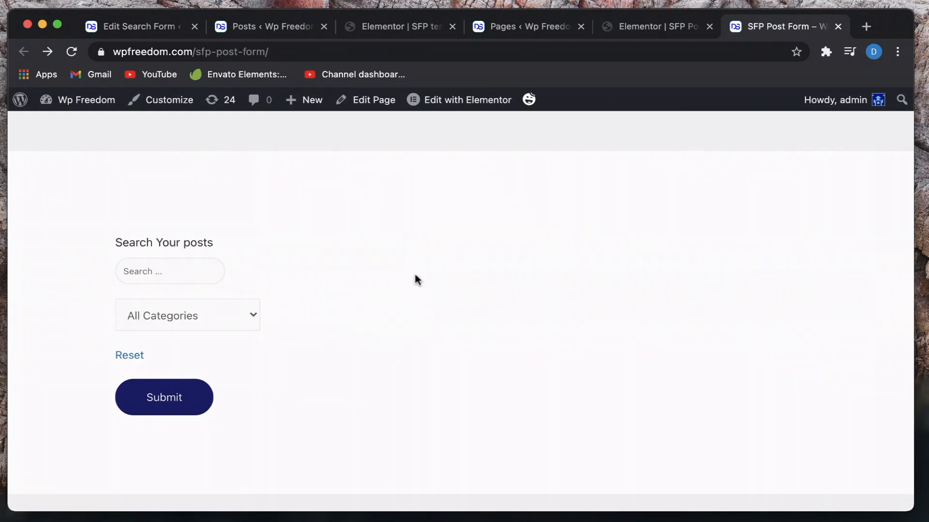
double_click(286, 54)
triple_click(328, 55)
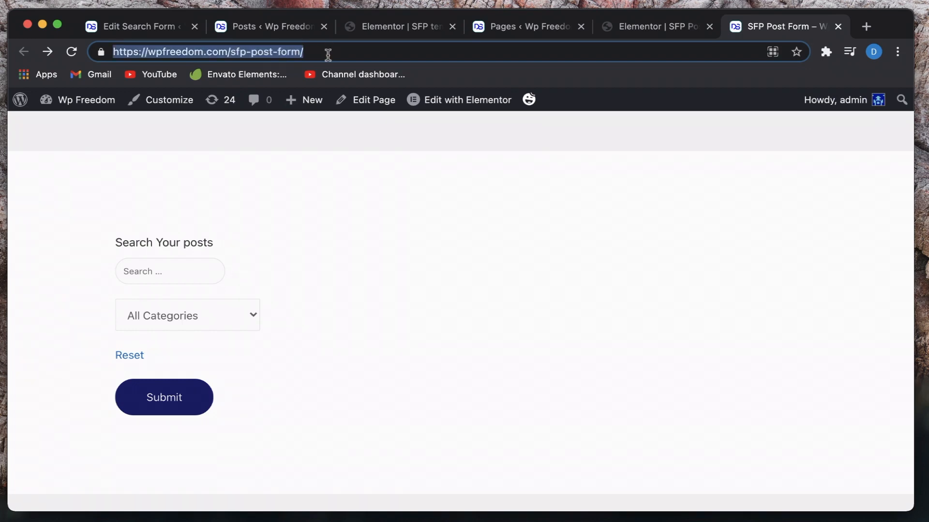
click(465, 110)
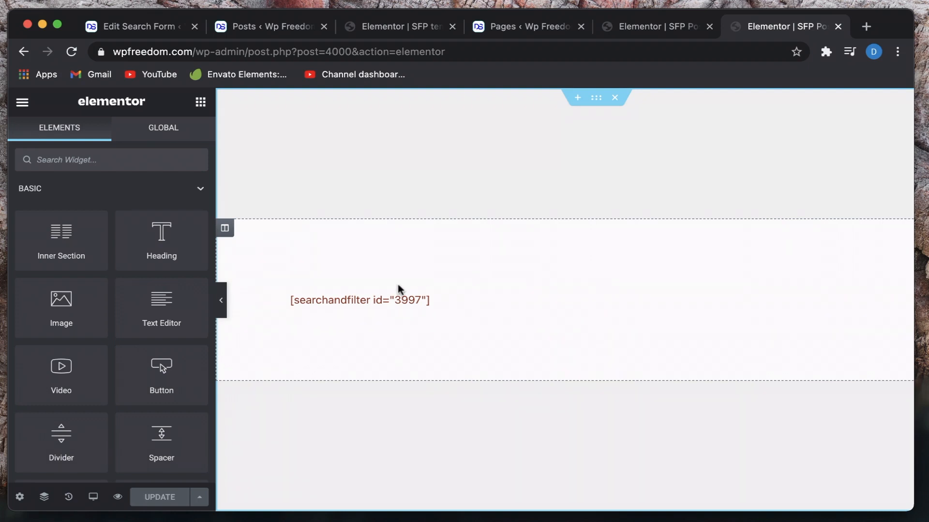
- Copy the results shortcode from the Posts search form's settings
click(624, 33)
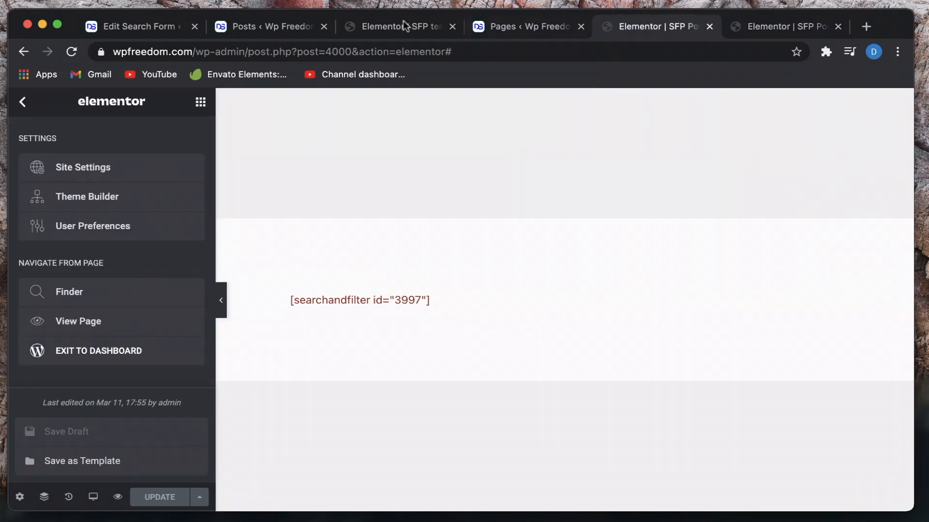
click(277, 34)
click(151, 29)
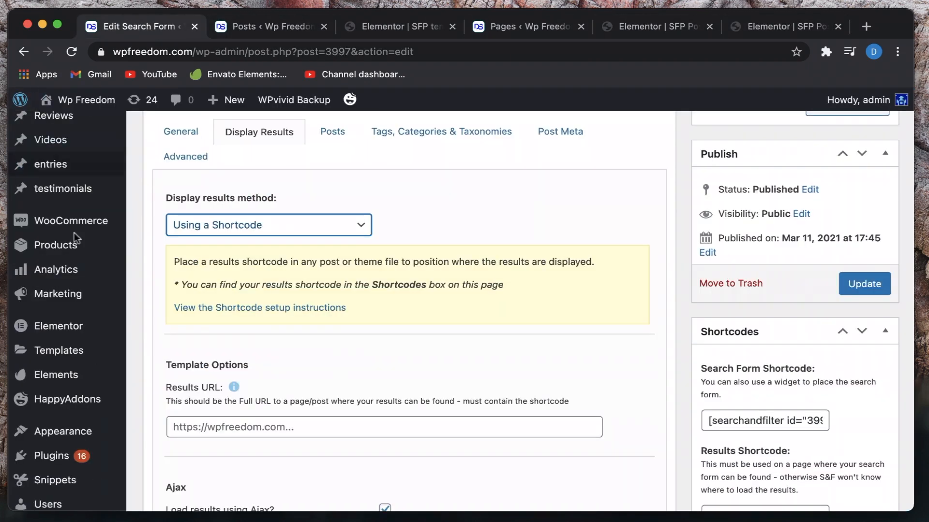
scroll(338, 373, up, 2)
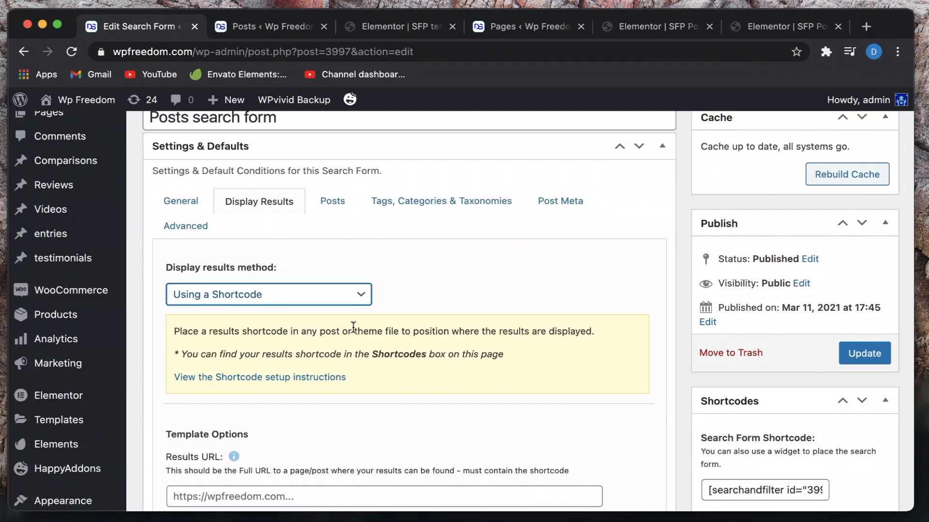
scroll(355, 328, down, 3)
scroll(679, 448, down, 3)
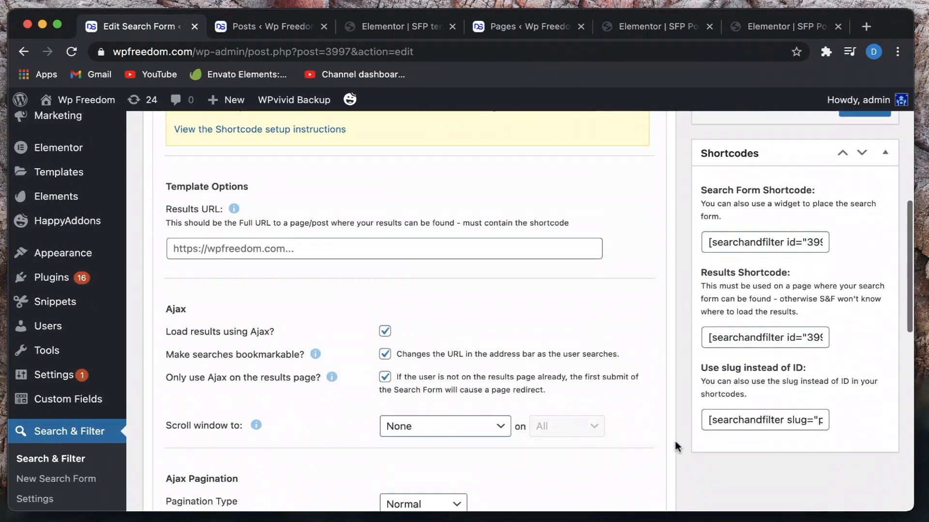
click(758, 334)
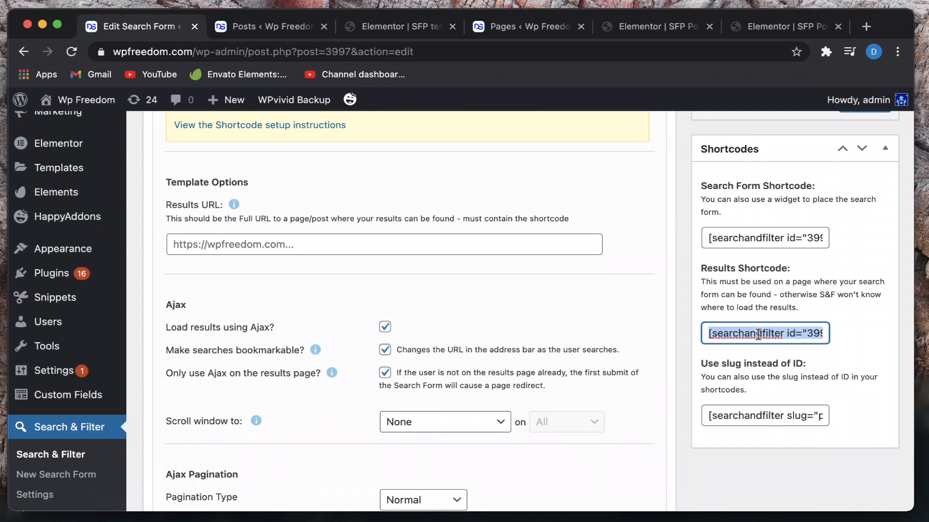
click(767, 238)
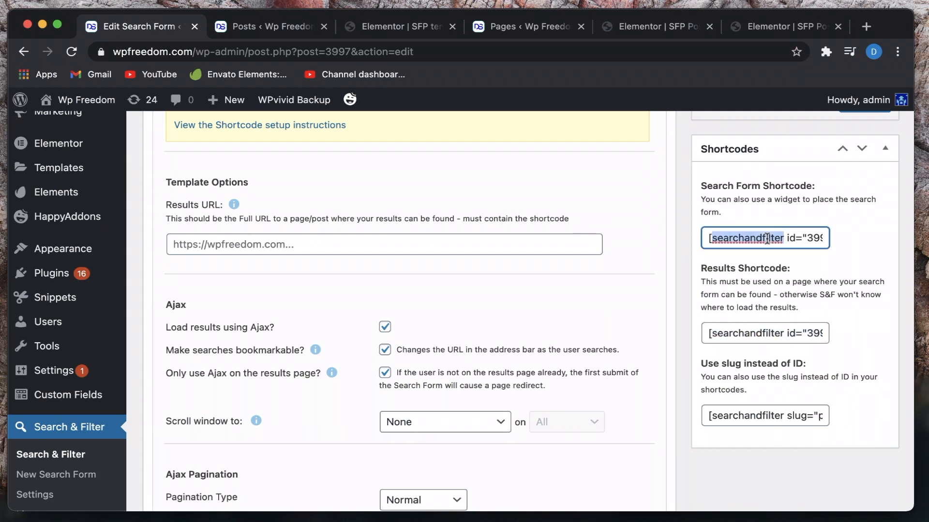
click(752, 331)
key(super+c)
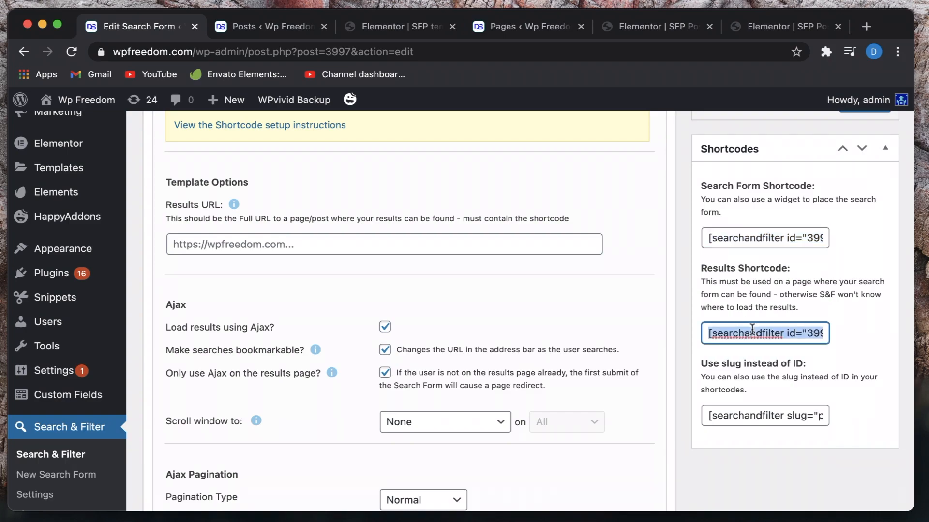
- Review the display results method options of the Posts search form, keeping Using a Shortcode selected
scroll(532, 305, up, 8)
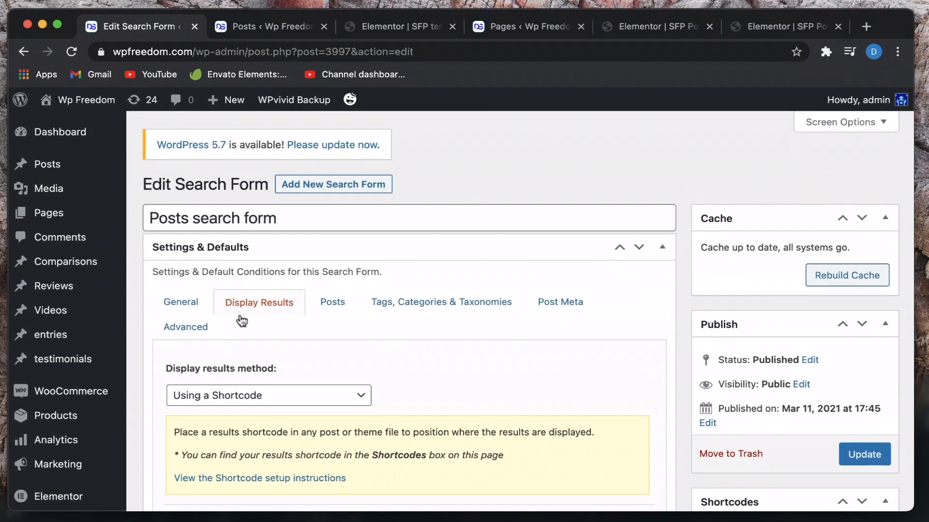
scroll(240, 317, down, 2)
click(258, 306)
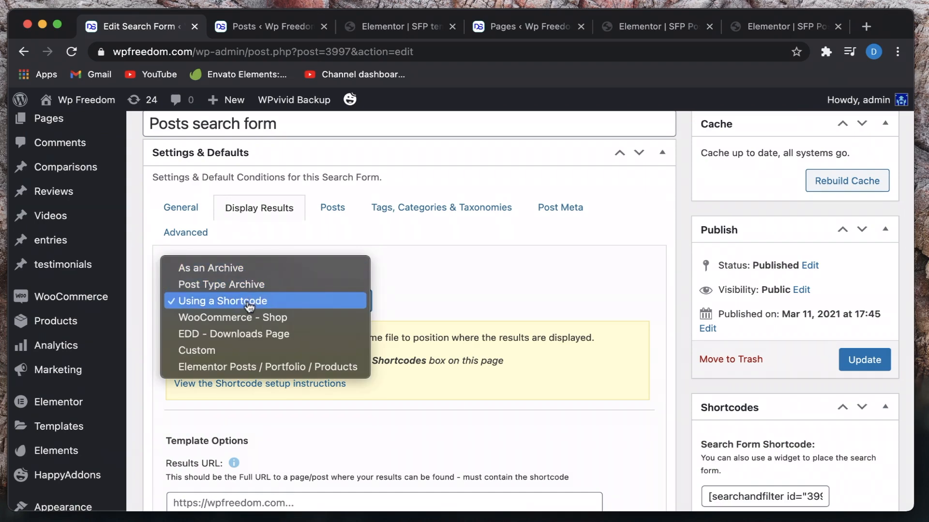
click(466, 279)
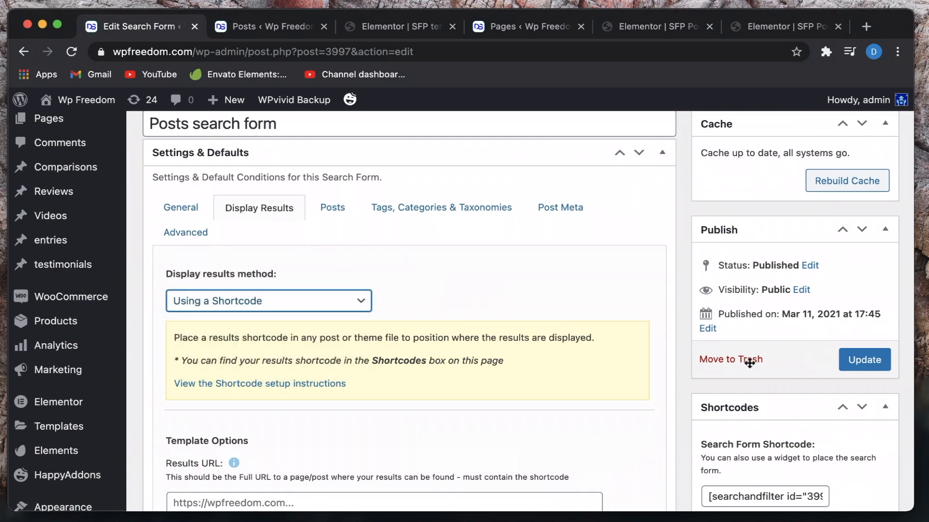
scroll(762, 442, down, 1)
scroll(762, 441, down, 5)
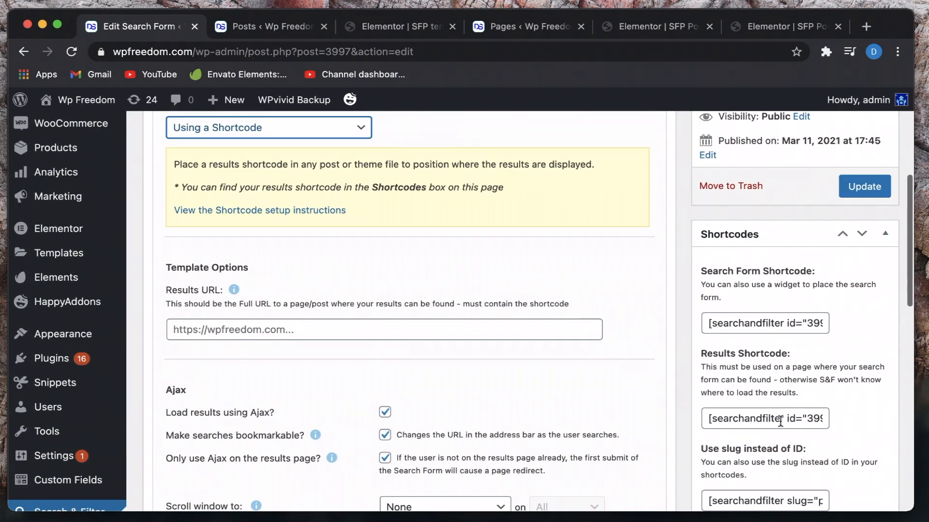
- Add a second Shortcode widget below the search form shortcode on the SFP Post Form page in Elementor
click(768, 29)
click(654, 25)
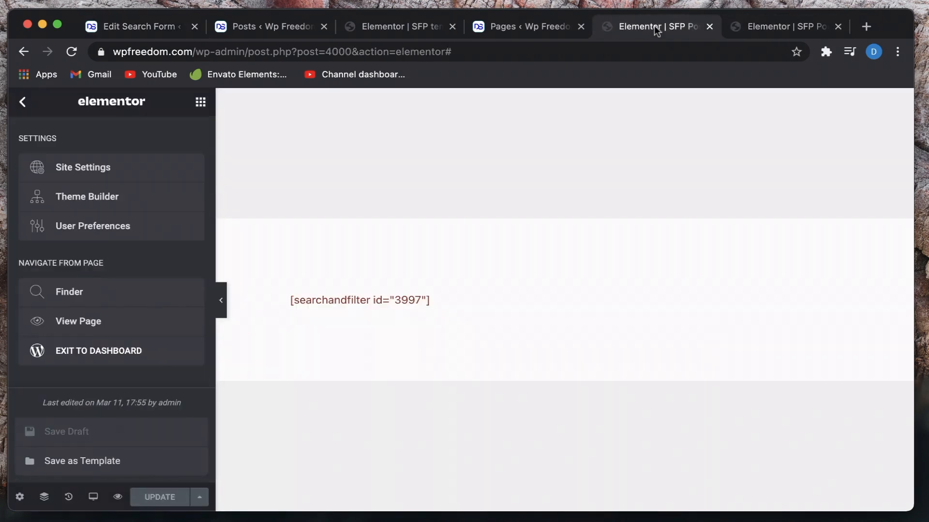
click(474, 303)
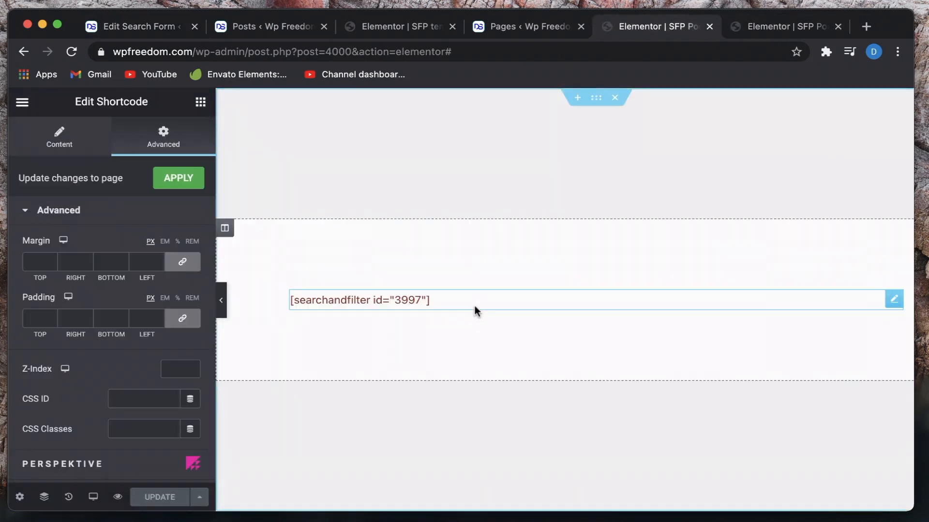
click(201, 103)
text(shor)
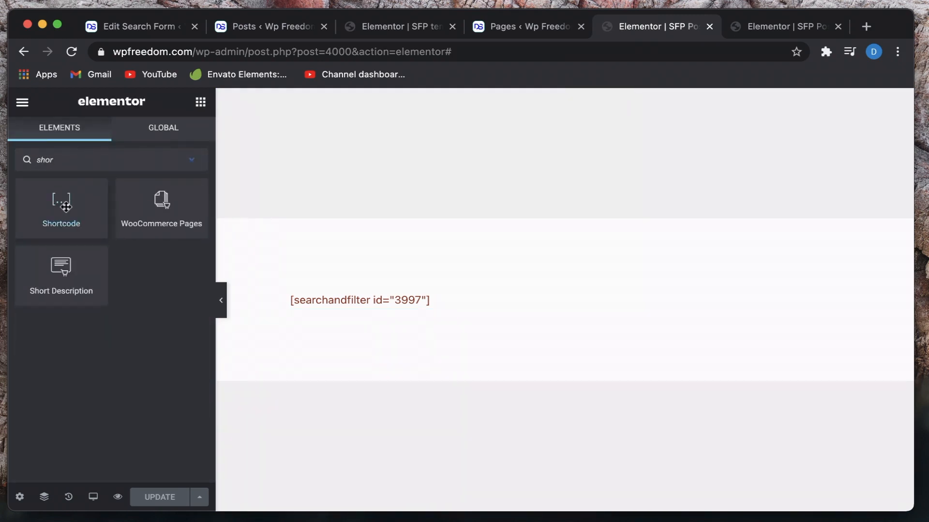
drag(62, 206, 369, 300)
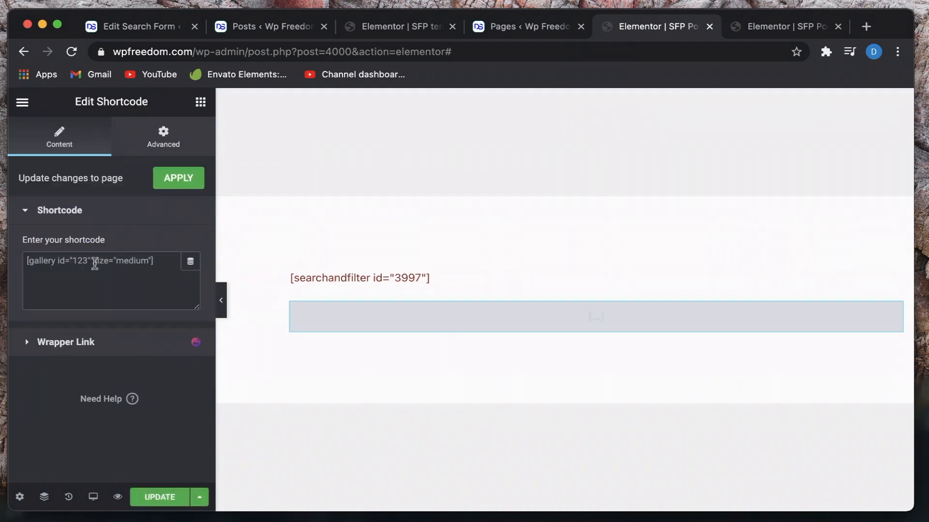
- Paste [searchandfilter id="3997" show="results"] into the new Shortcode widget and update the page
click(95, 263)
key(super+v)
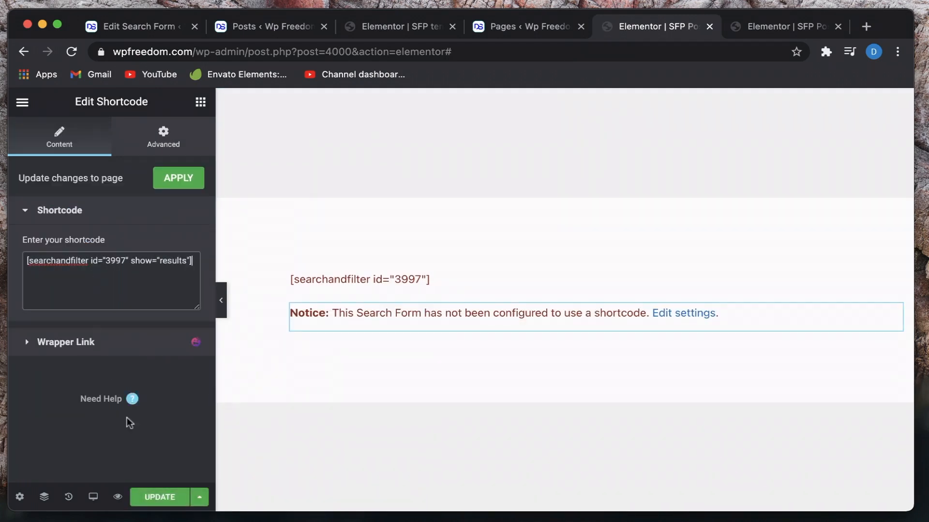
click(161, 499)
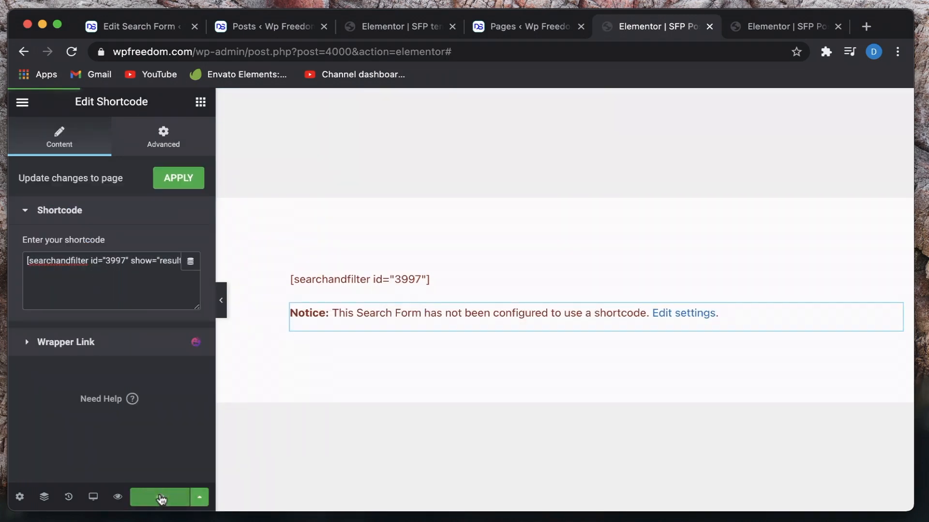
- Close the duplicate Elementor tab and open the live SFP Post Form page
click(780, 27)
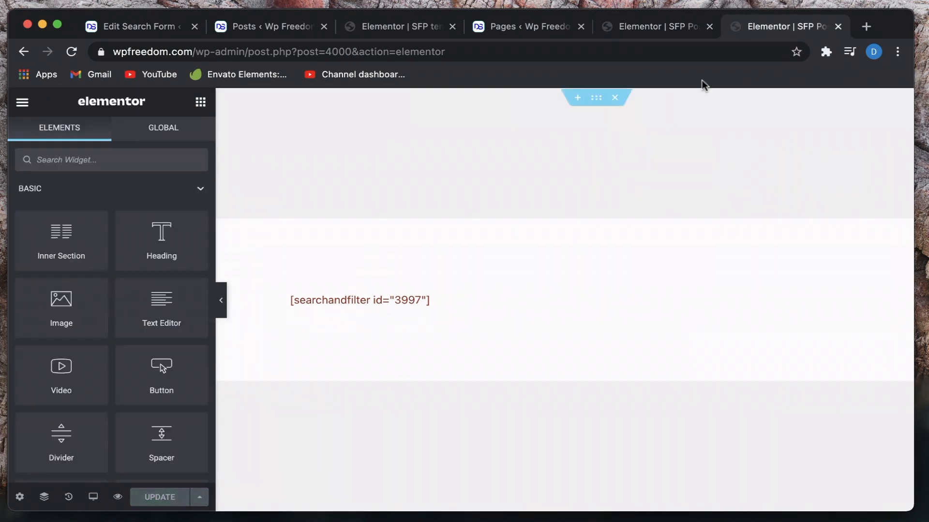
click(838, 27)
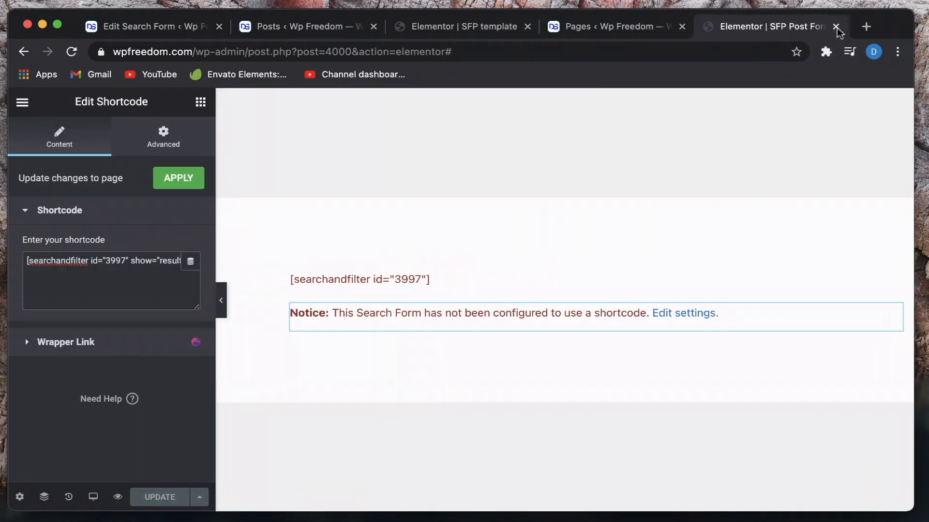
click(22, 102)
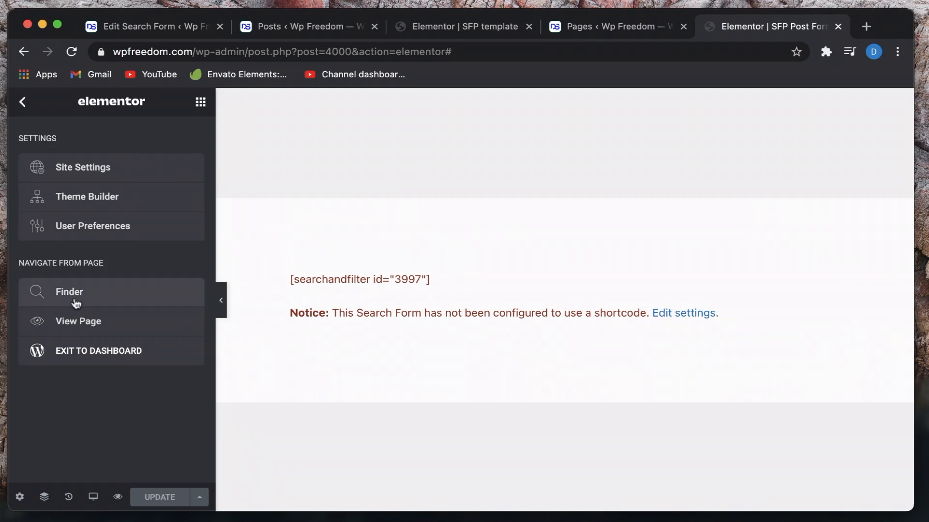
click(76, 321)
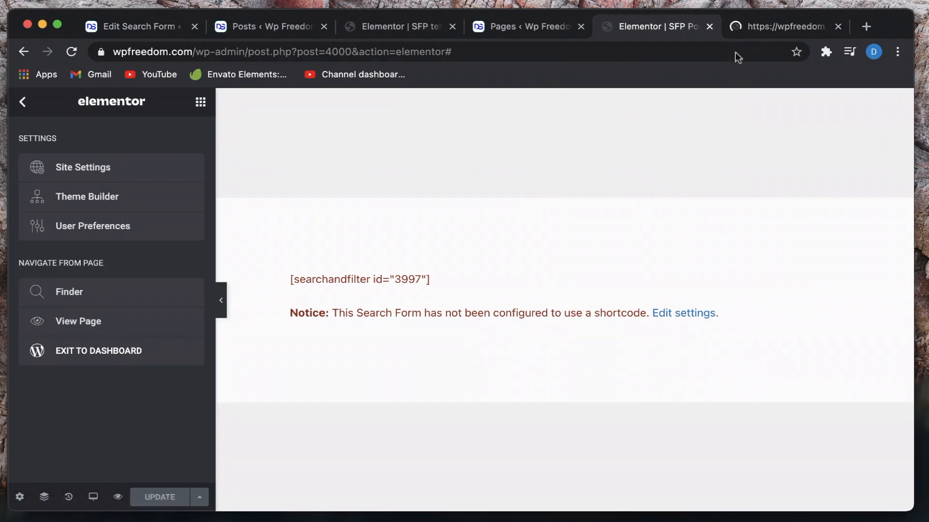
click(762, 34)
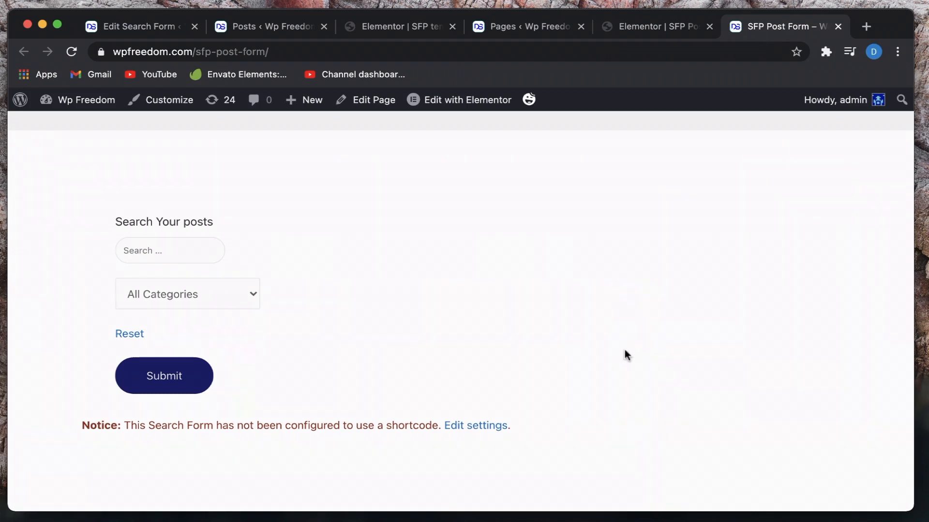
click(277, 52)
key(super+c)
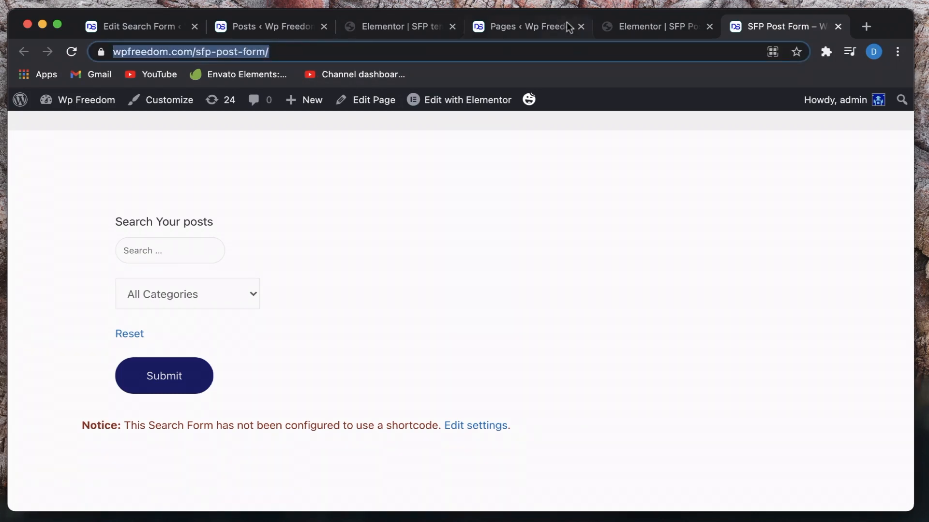
click(123, 31)
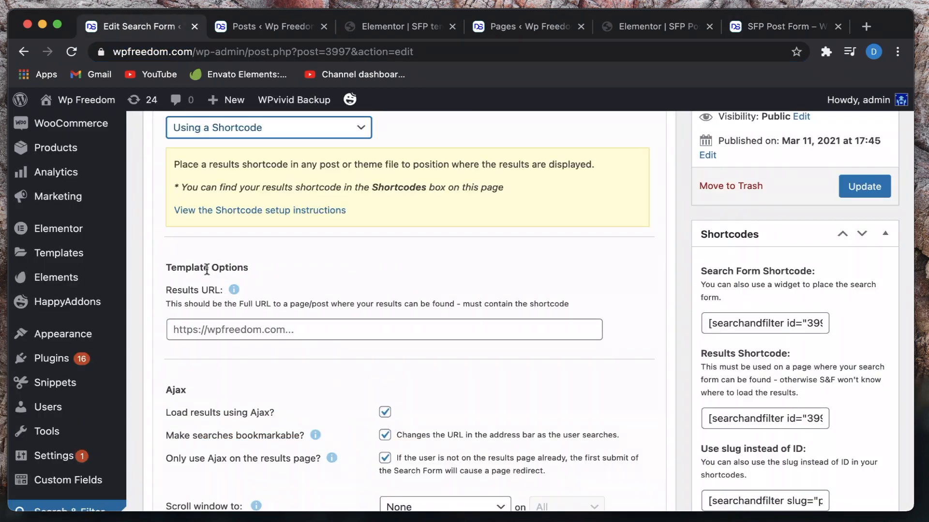
click(240, 326)
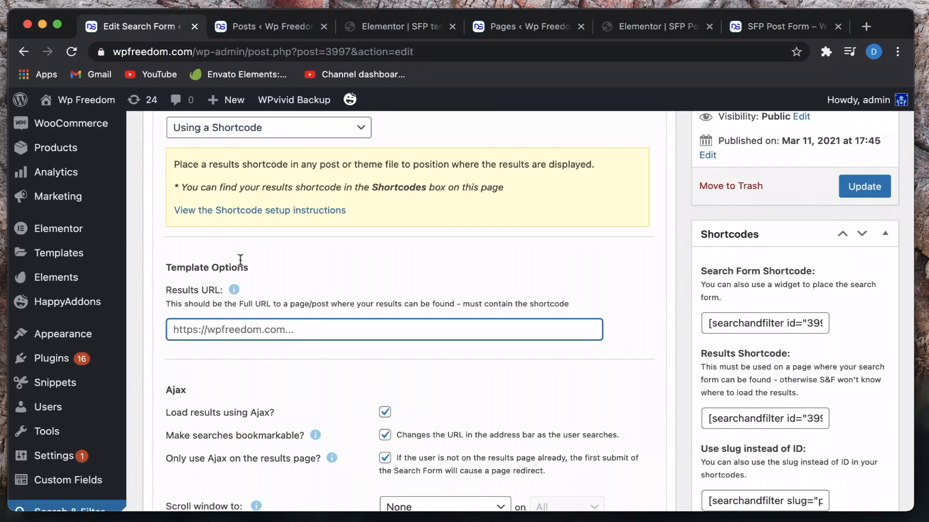
key(super+v)
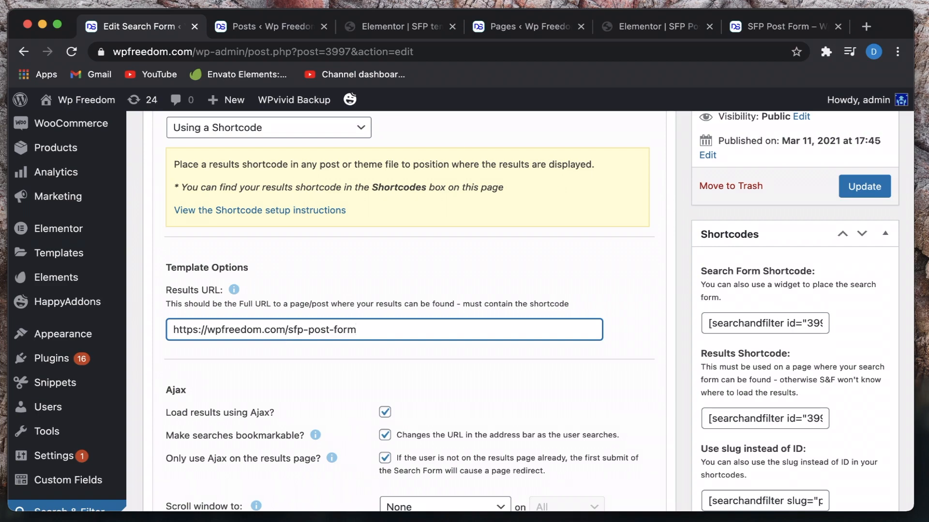
click(883, 190)
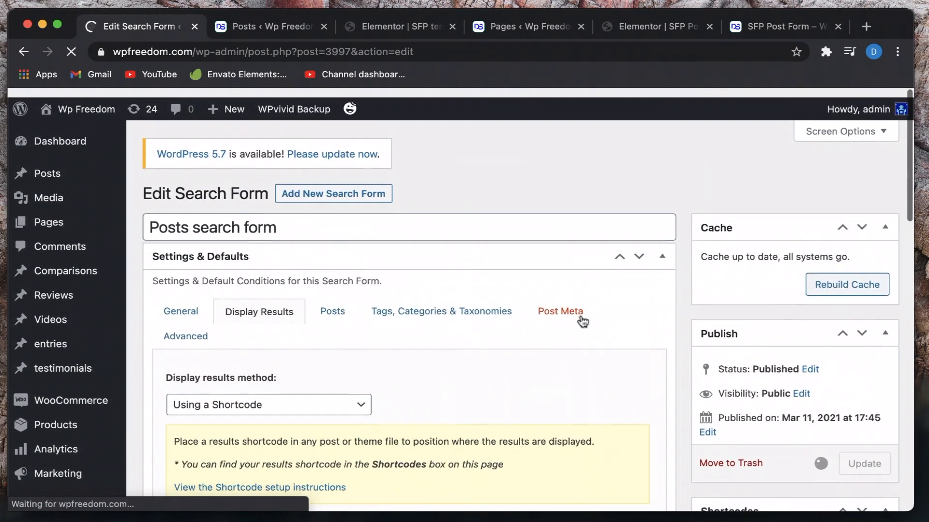
- Reload the SFP Post Form page and look through the results displayed below the search form
click(762, 33)
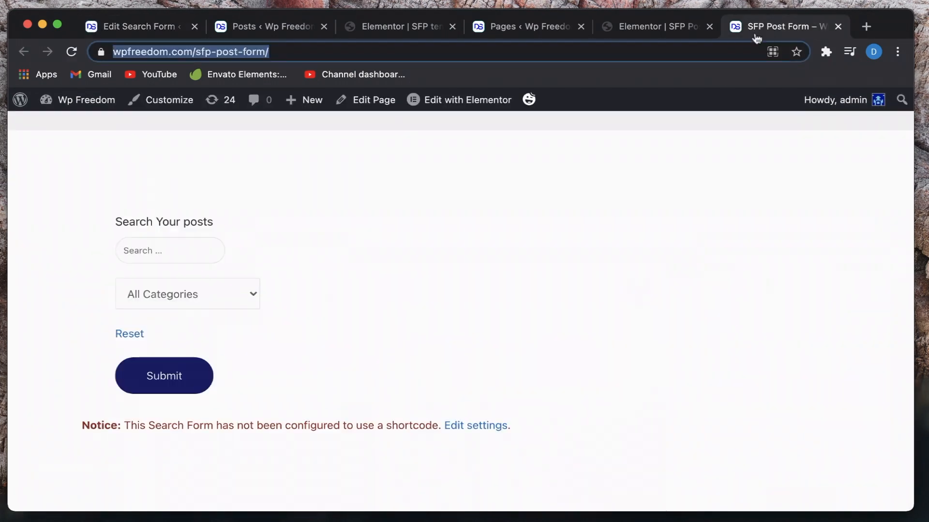
click(72, 51)
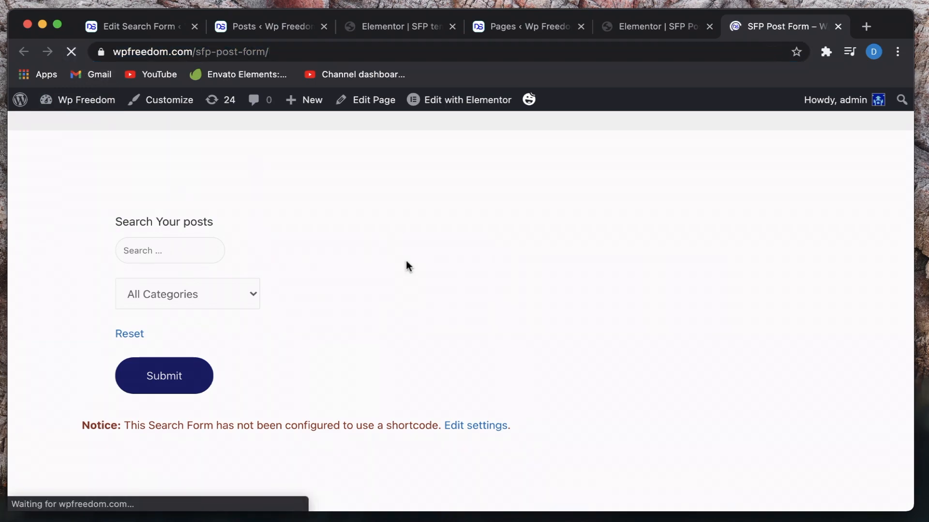
scroll(384, 294, down, 6)
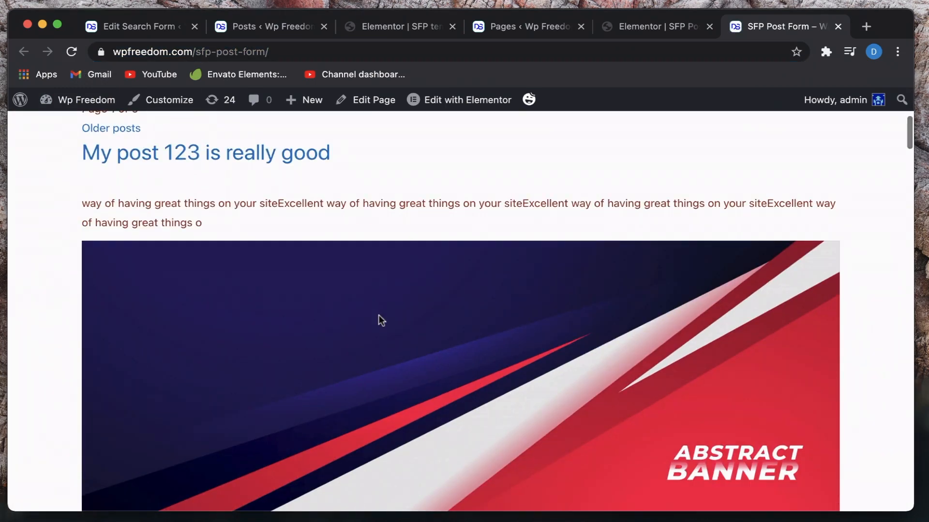
scroll(378, 315, down, 10)
scroll(379, 315, up, 20)
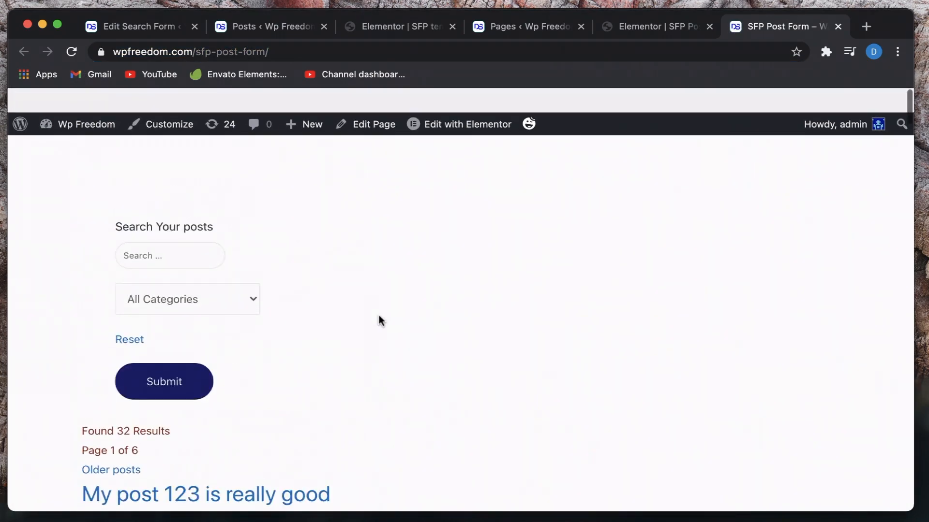
- Search the posts for "nice" with the form on the live SFP Post Form page
click(175, 237)
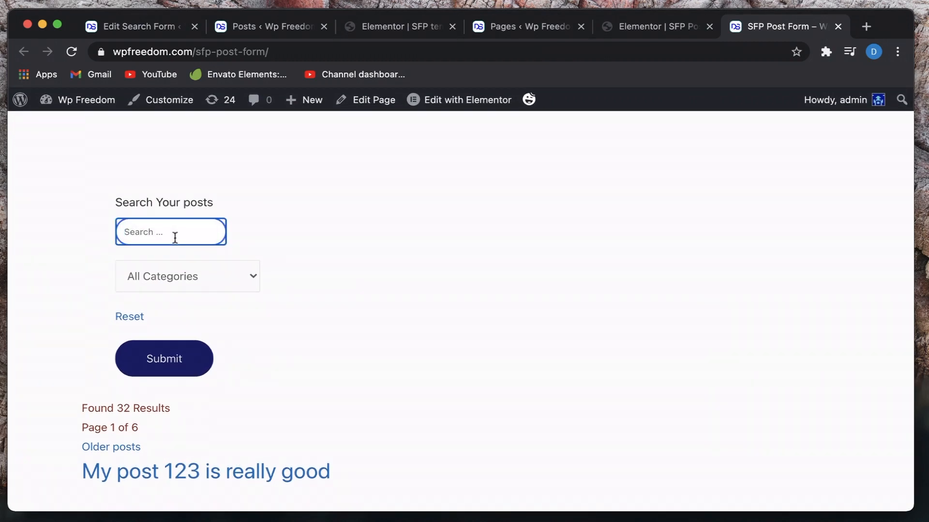
text(nice)
click(177, 357)
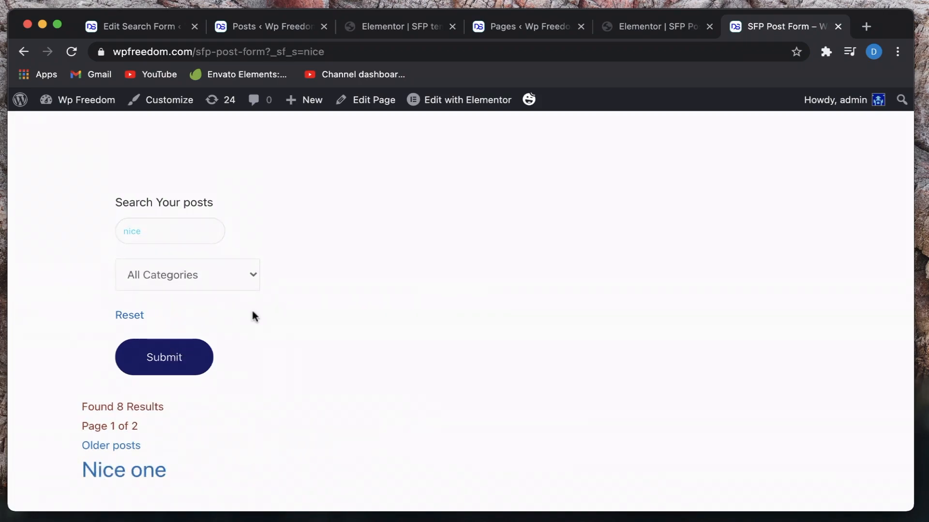
- Look through the posts listed below the search form for the "nice" search
scroll(422, 280, down, 10)
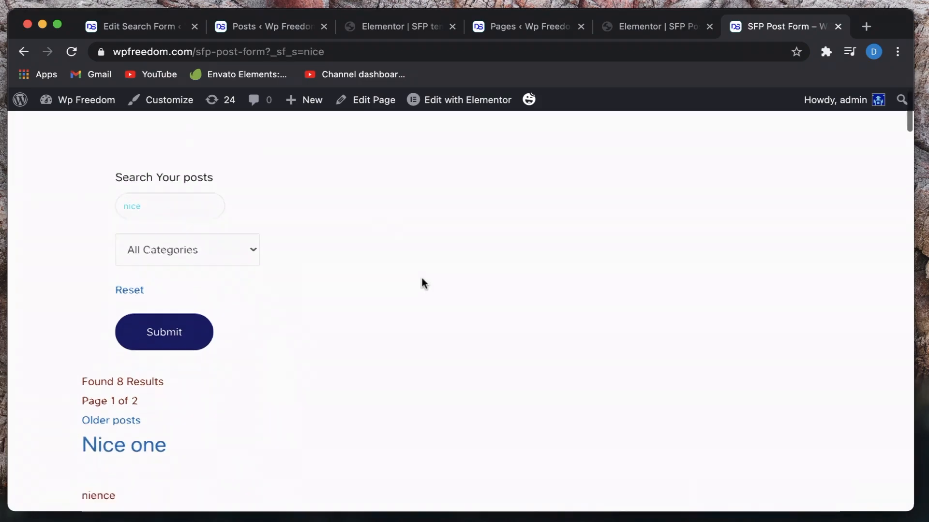
scroll(421, 280, up, 4)
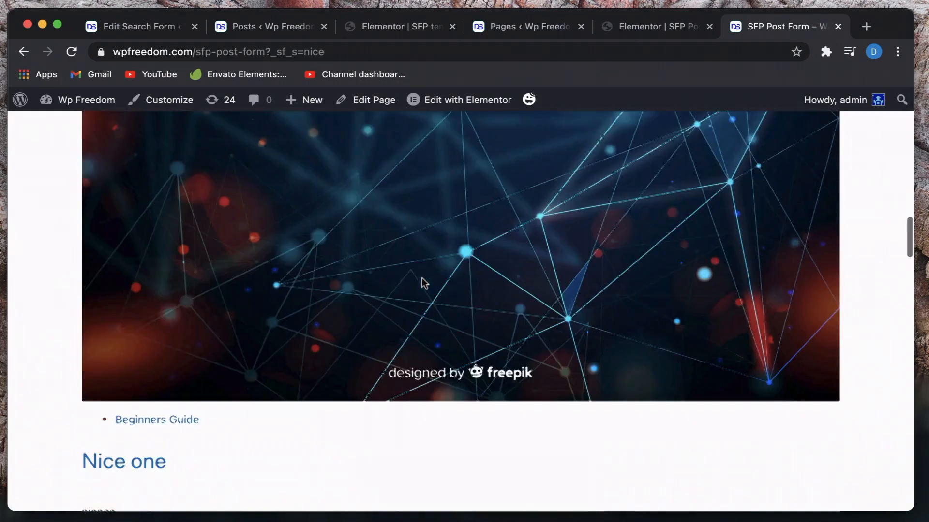
scroll(422, 279, down, 5)
scroll(422, 280, up, 5)
scroll(424, 283, down, 4)
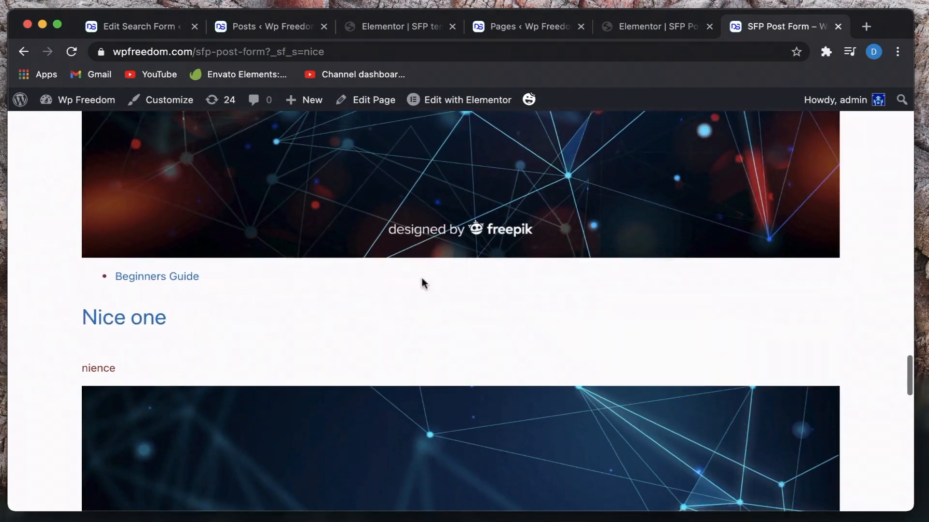
scroll(424, 283, up, 10)
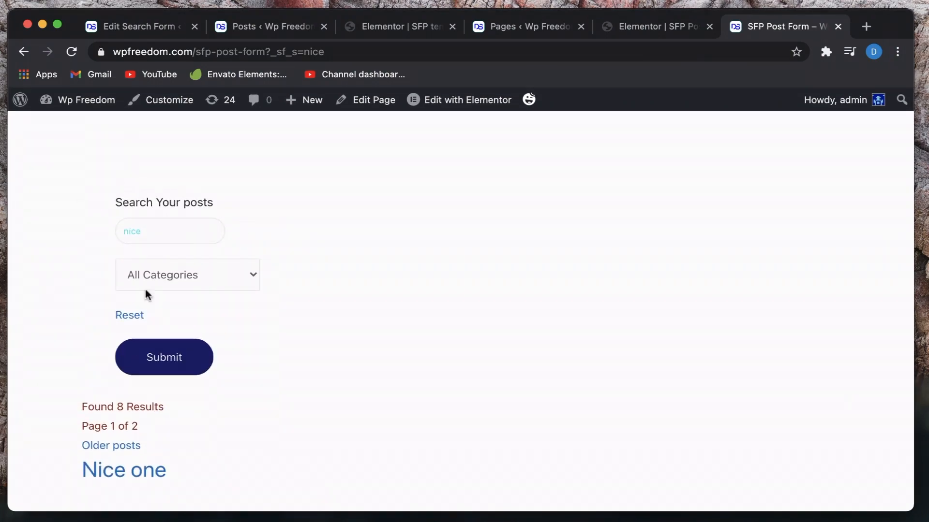
scroll(145, 289, down, 6)
scroll(231, 373, down, 10)
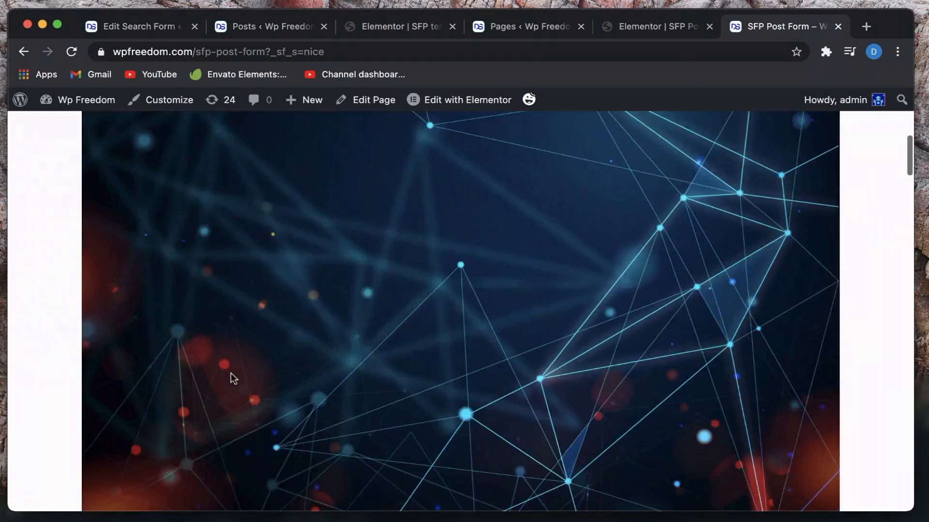
scroll(231, 373, up, 6)
scroll(231, 373, up, 10)
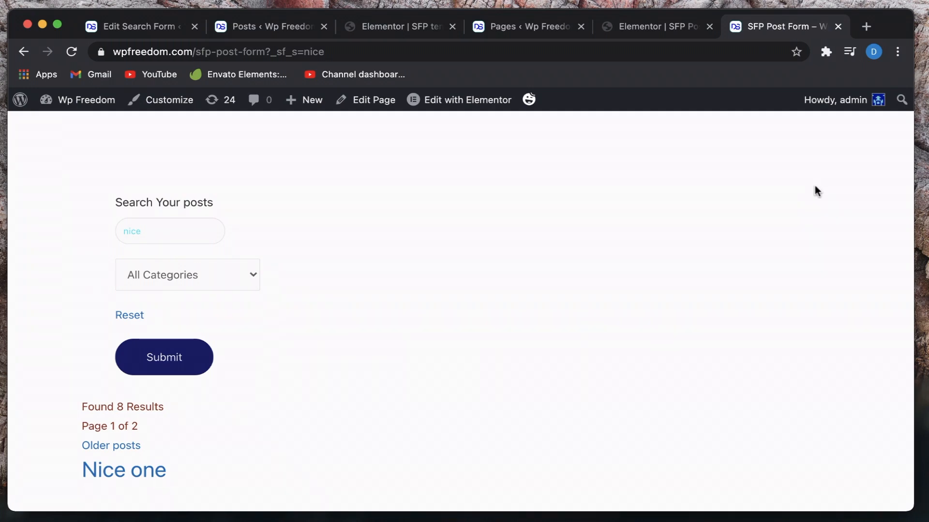
- Return to the Posts search form editor and review its Display Results settings, keeping Using a Shortcode as the display results method
click(163, 27)
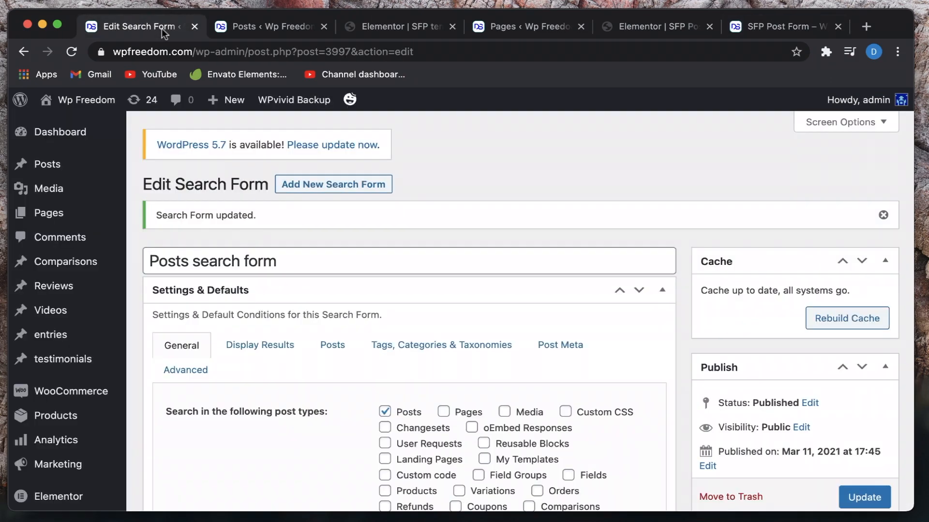
scroll(307, 234, down, 5)
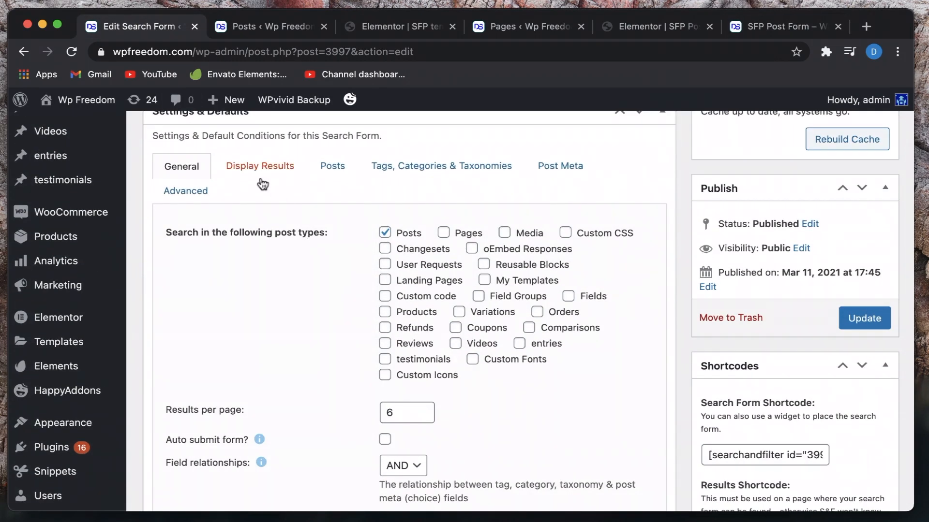
click(253, 167)
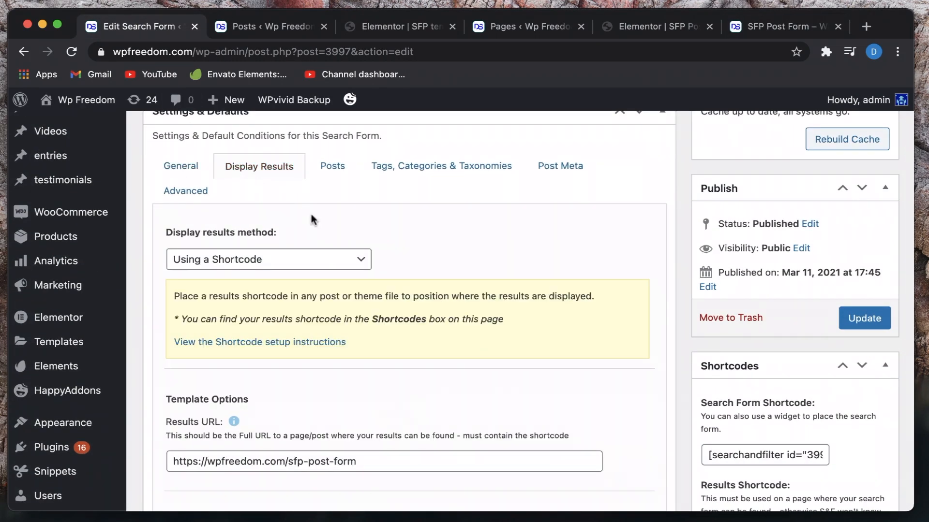
scroll(300, 201, down, 2)
click(300, 201)
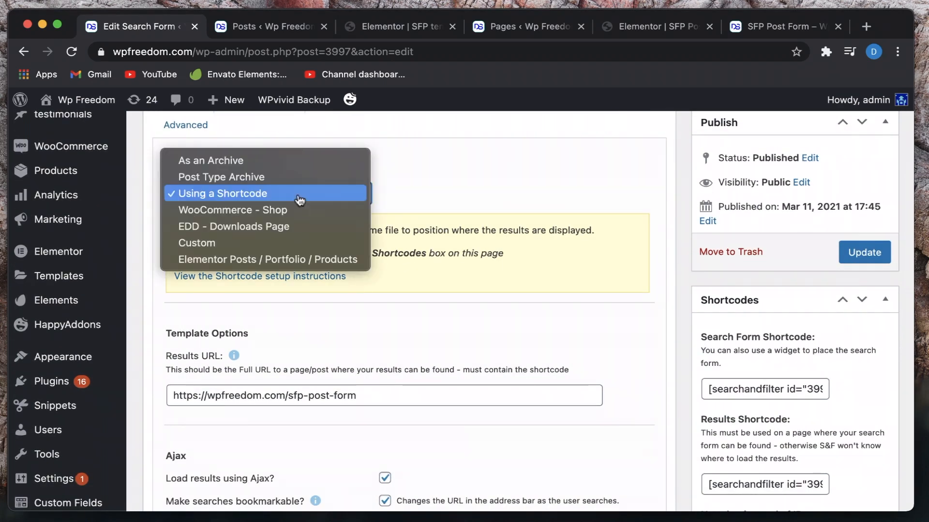
click(299, 198)
scroll(400, 268, down, 5)
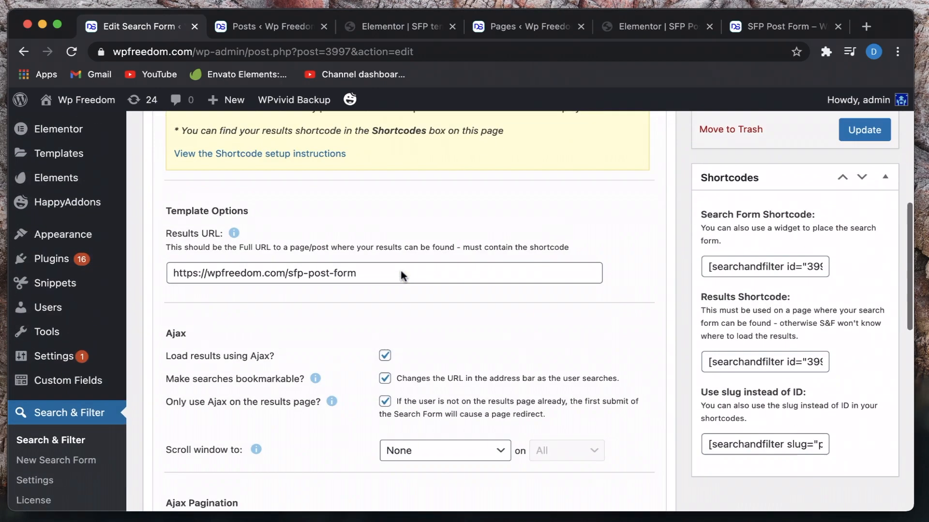
- Review the form's search form shortcode, results shortcode, Results URL and Ajax options
click(749, 270)
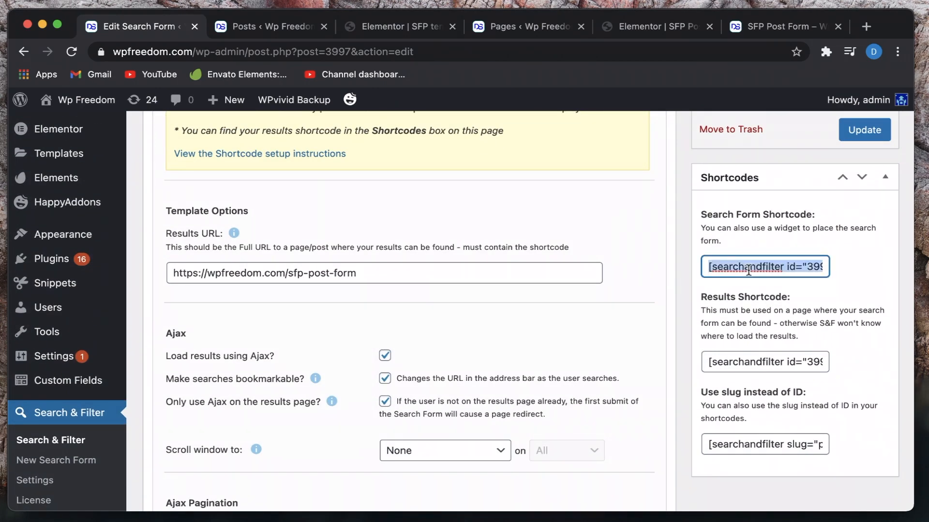
click(743, 364)
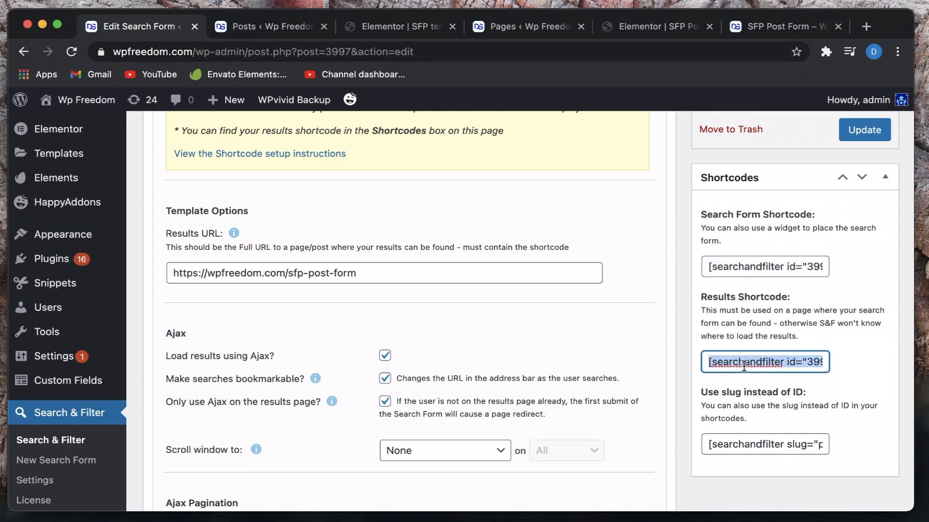
triple_click(371, 280)
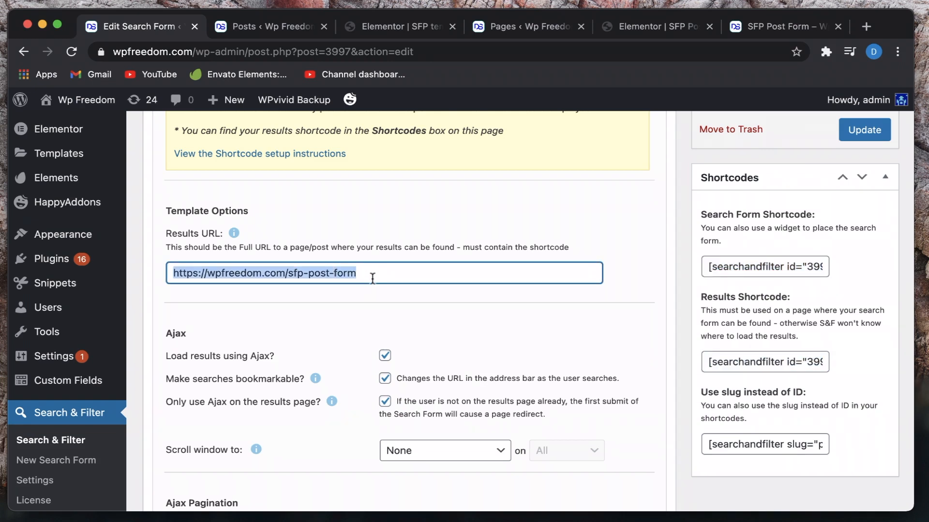
triple_click(371, 280)
scroll(371, 280, up, 2)
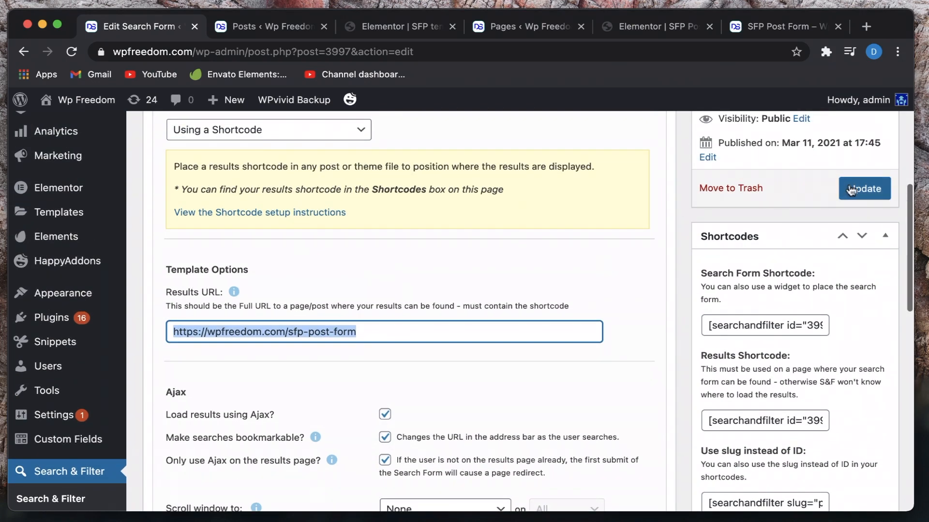
scroll(532, 270, down, 3)
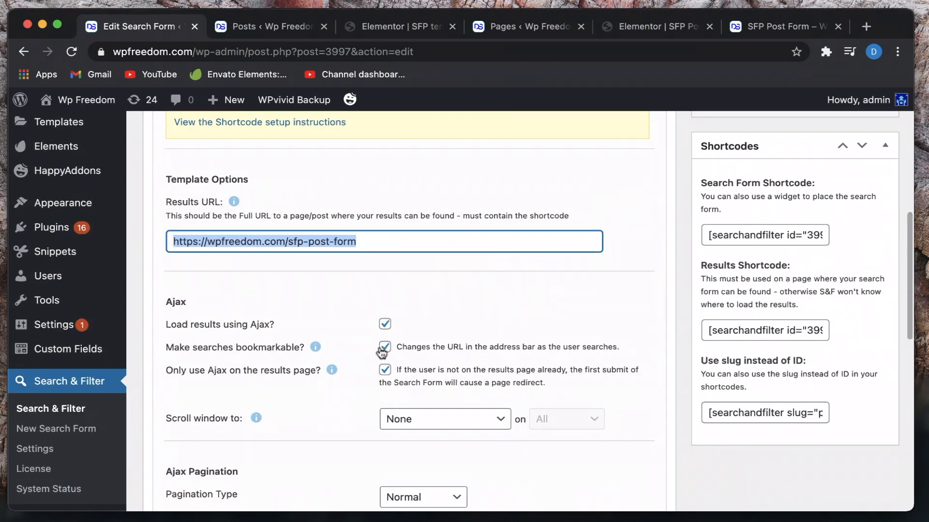
- Go back to the live SFP Post Form page, reset the search and look over the unfiltered posts
click(656, 33)
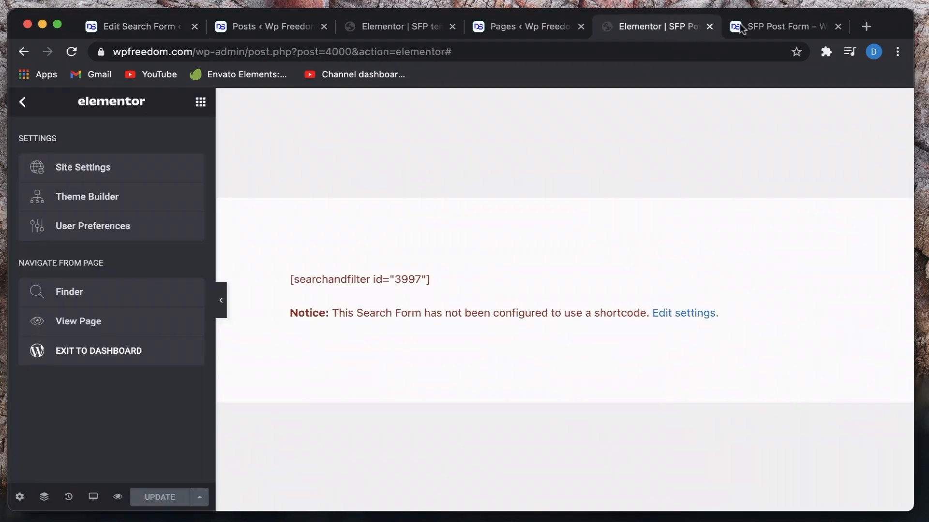
click(793, 29)
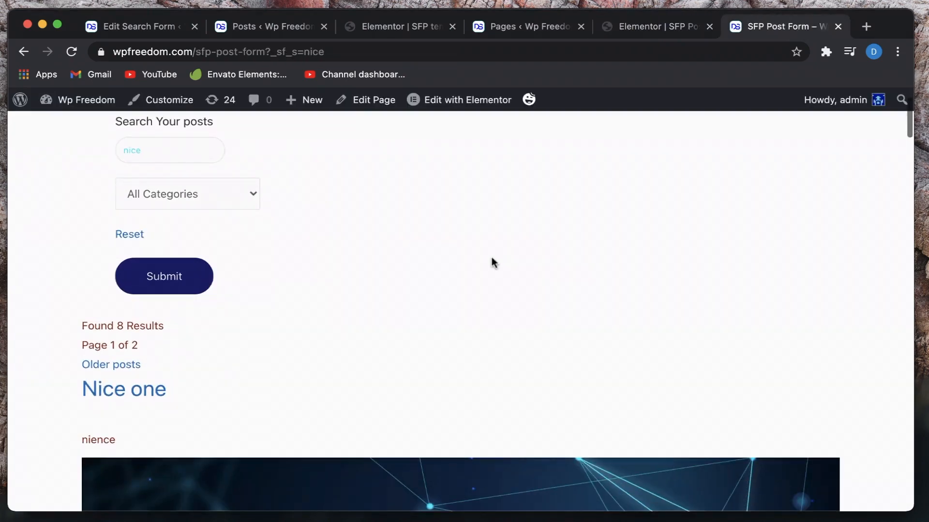
click(128, 237)
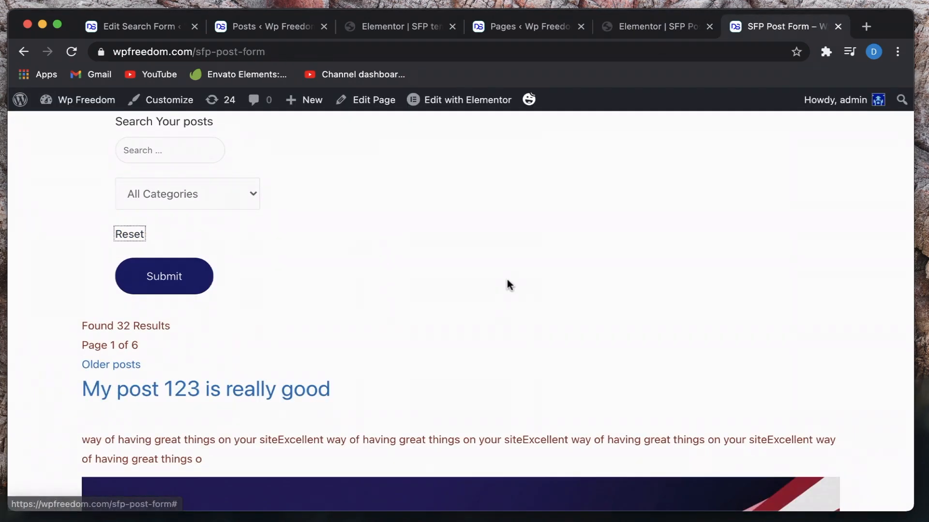
scroll(507, 279, down, 7)
scroll(507, 280, up, 10)
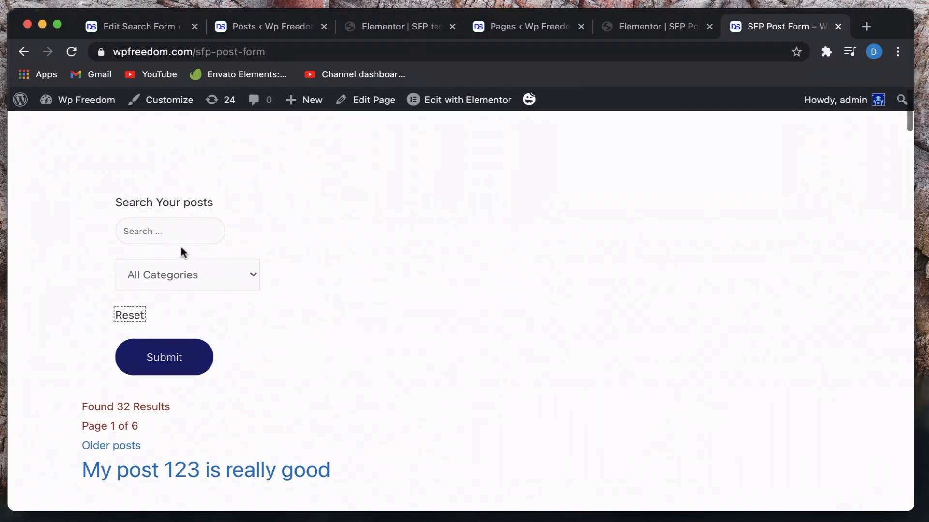
- Filter the posts by the Beginners Guide category and look through the submitted results
click(192, 285)
click(170, 295)
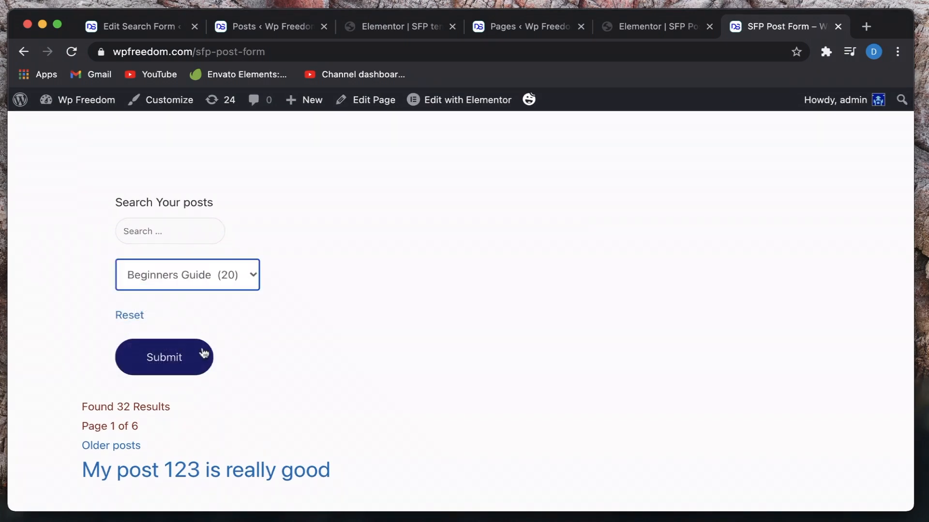
scroll(495, 305, down, 4)
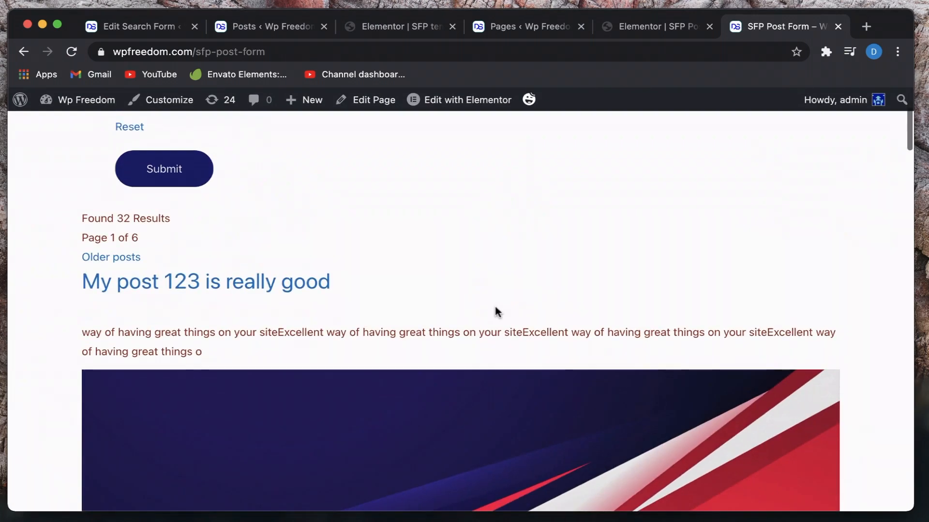
click(166, 174)
scroll(513, 232, down, 5)
scroll(515, 231, down, 15)
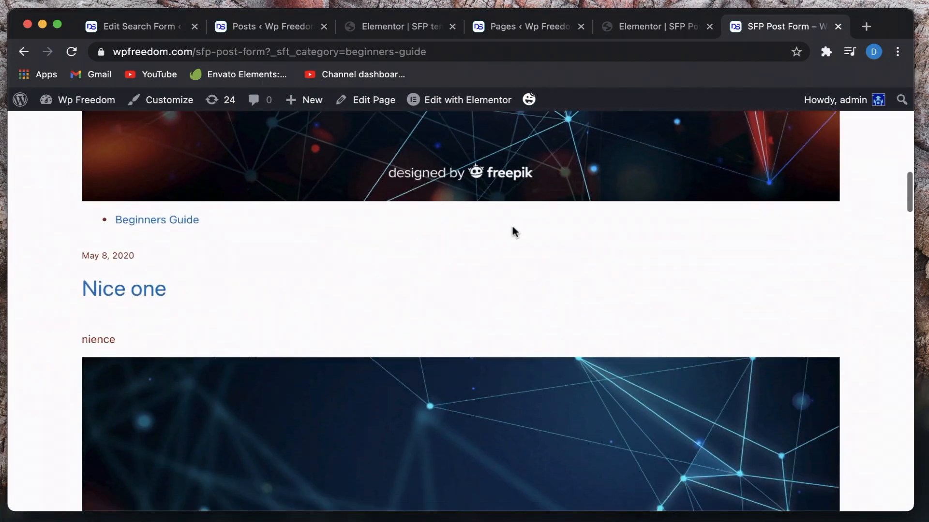
scroll(514, 231, down, 15)
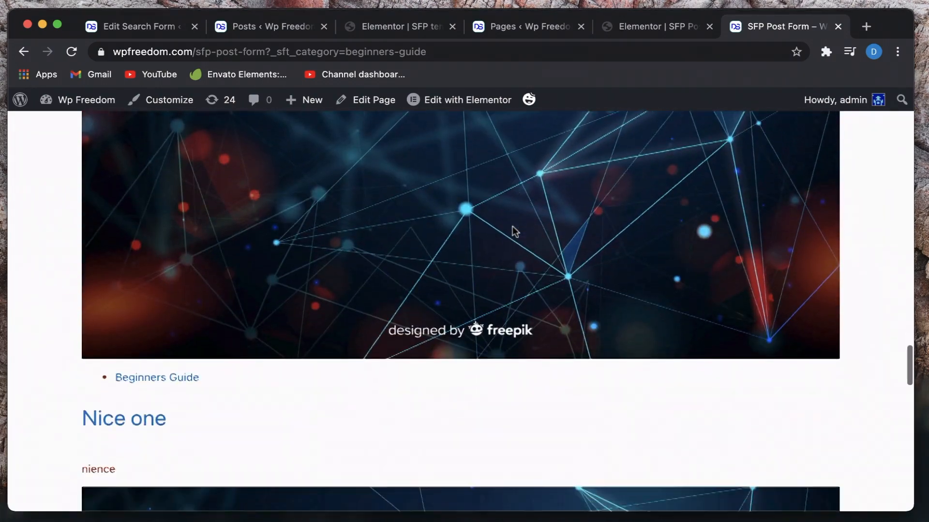
scroll(515, 231, up, 20)
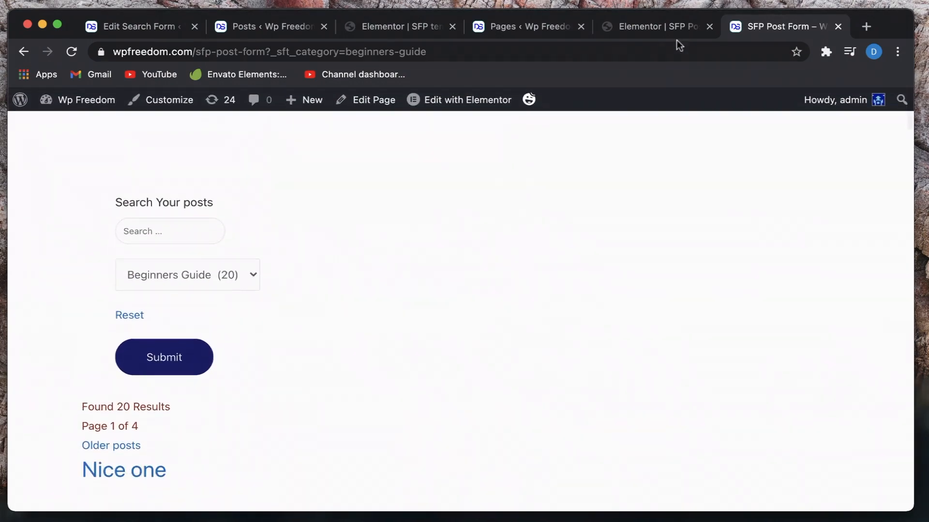
- Set the Posts search form's display results method to Custom in its Display Results settings
click(654, 28)
click(155, 26)
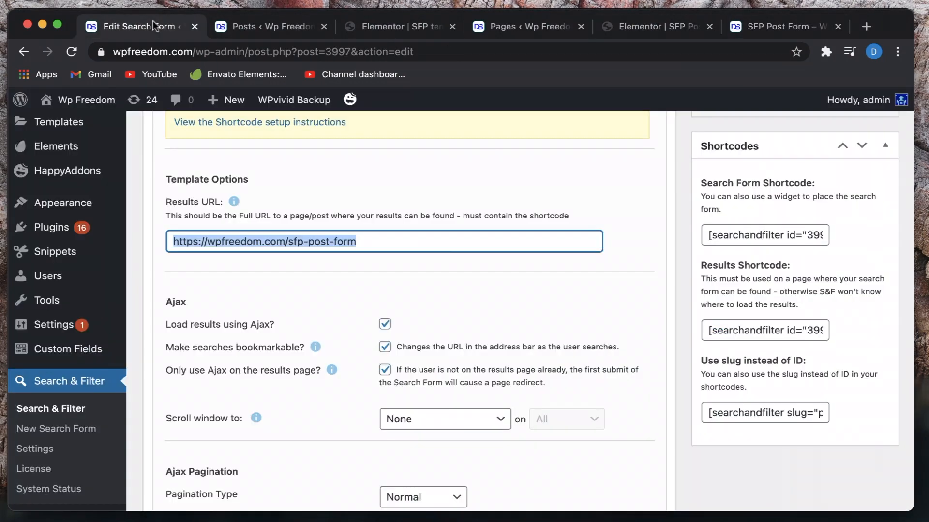
scroll(325, 232, up, 3)
scroll(324, 231, up, 2)
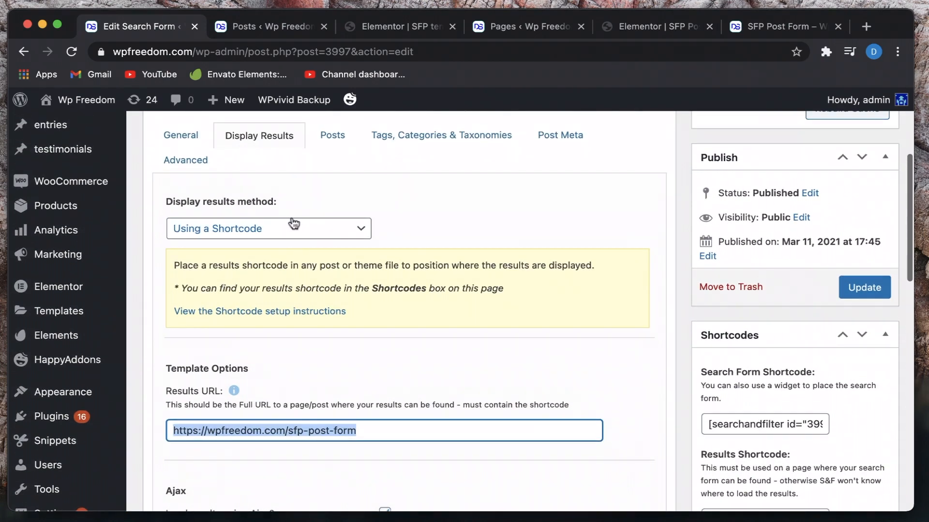
click(296, 225)
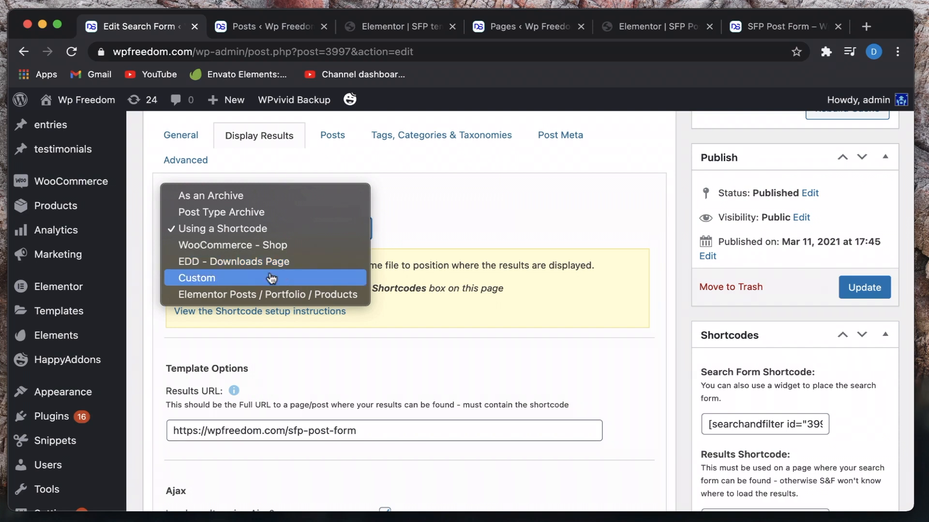
click(257, 280)
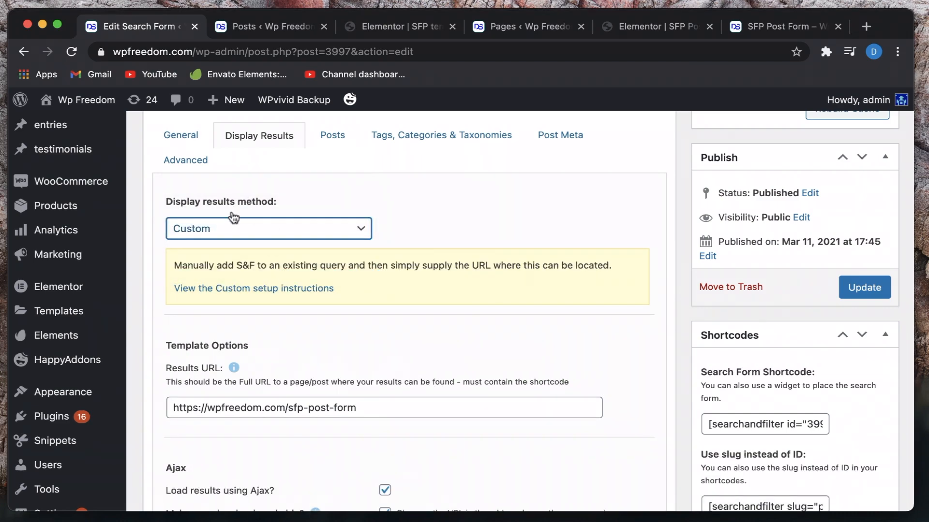
click(280, 227)
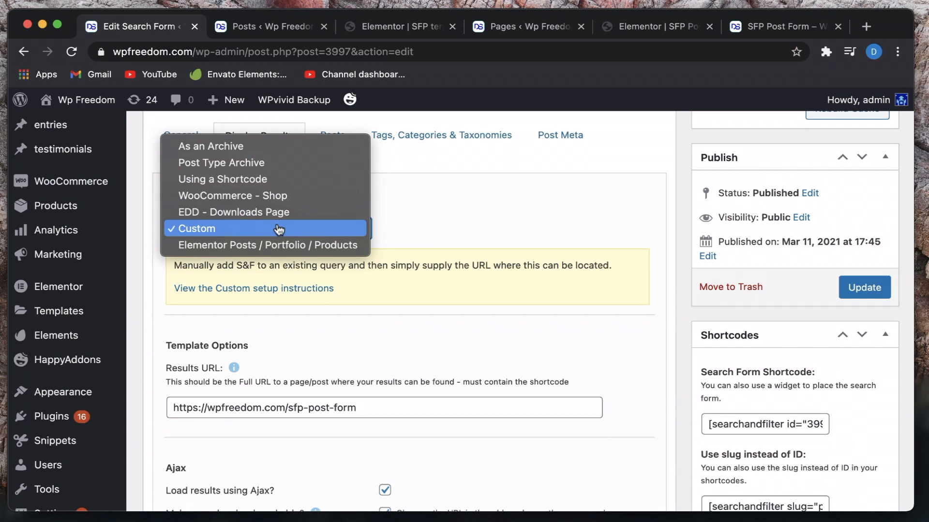
click(489, 244)
- Set the Posts search form's display results method to Elementor Posts / Portfolio / Products and update the form
scroll(489, 244, down, 15)
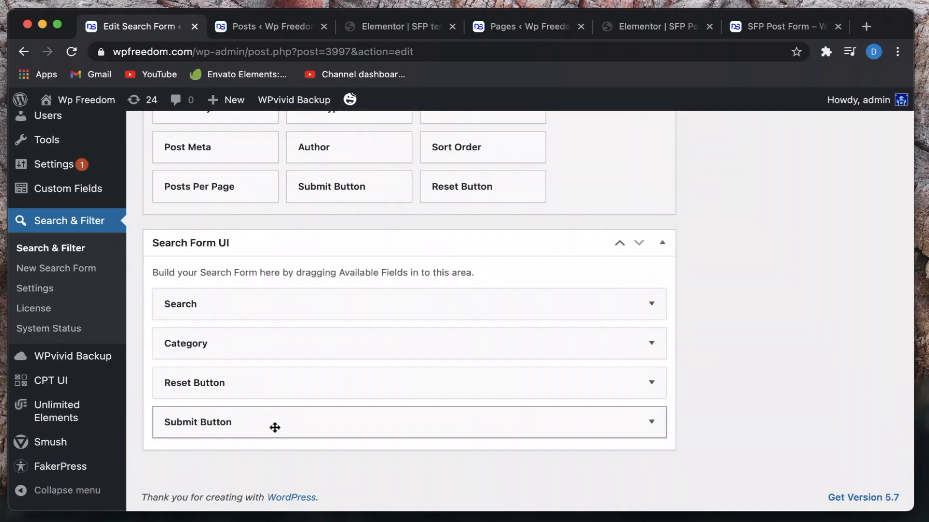
scroll(276, 428, up, 15)
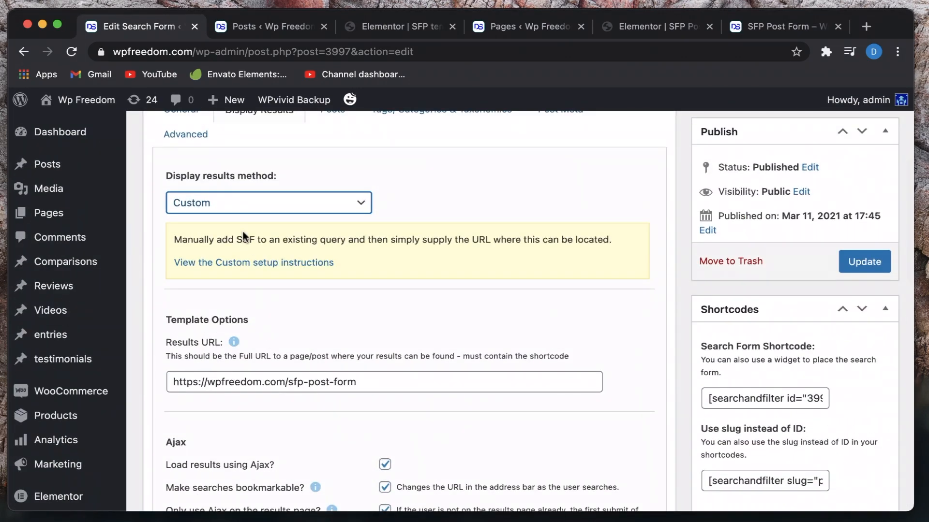
click(249, 205)
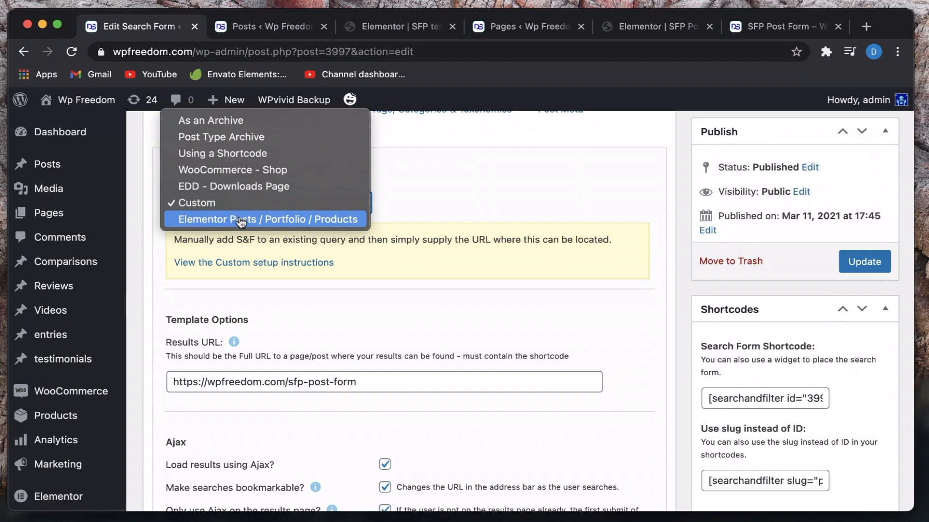
click(241, 221)
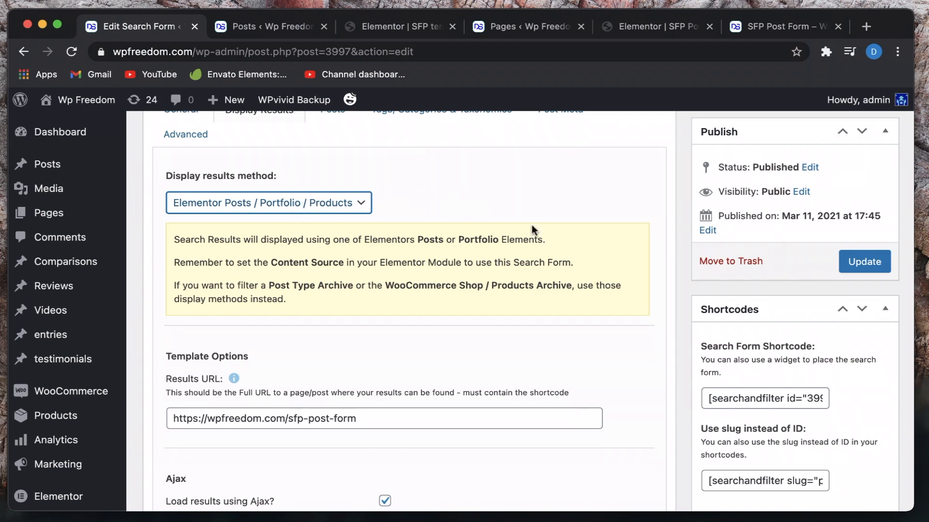
click(850, 266)
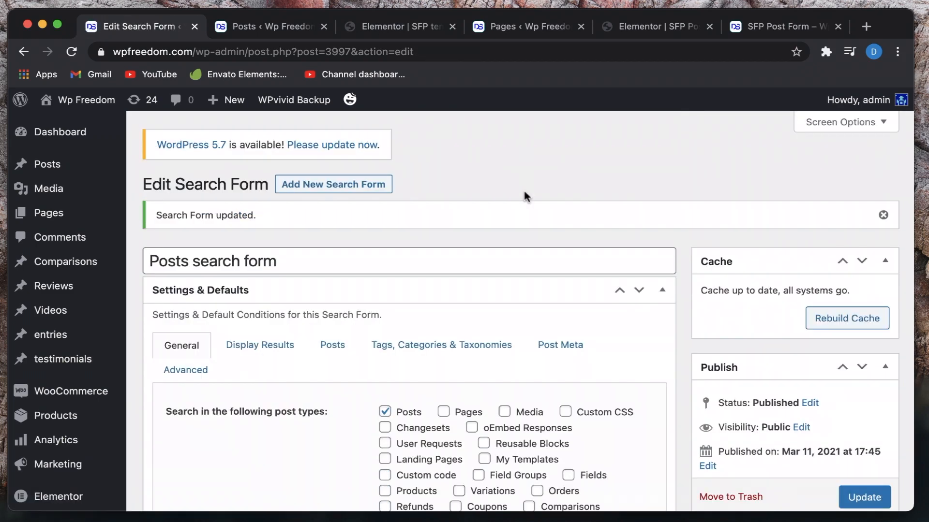
click(883, 215)
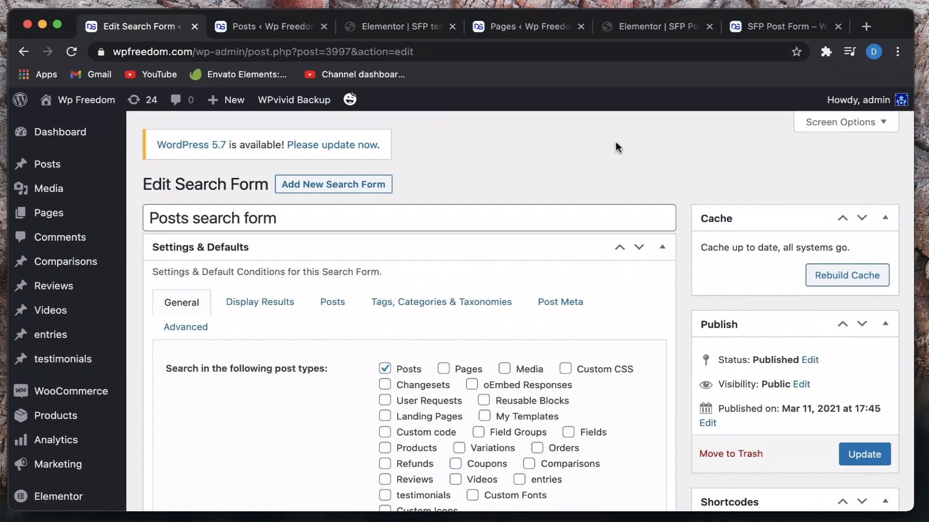
click(629, 17)
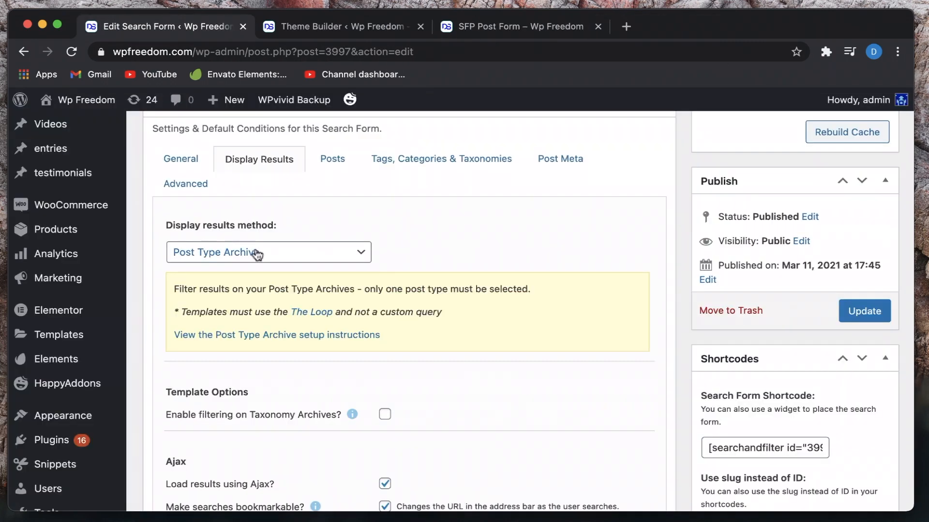
- Keep Post Type Archive as the display results method, check the live form page, and update the search form
click(256, 254)
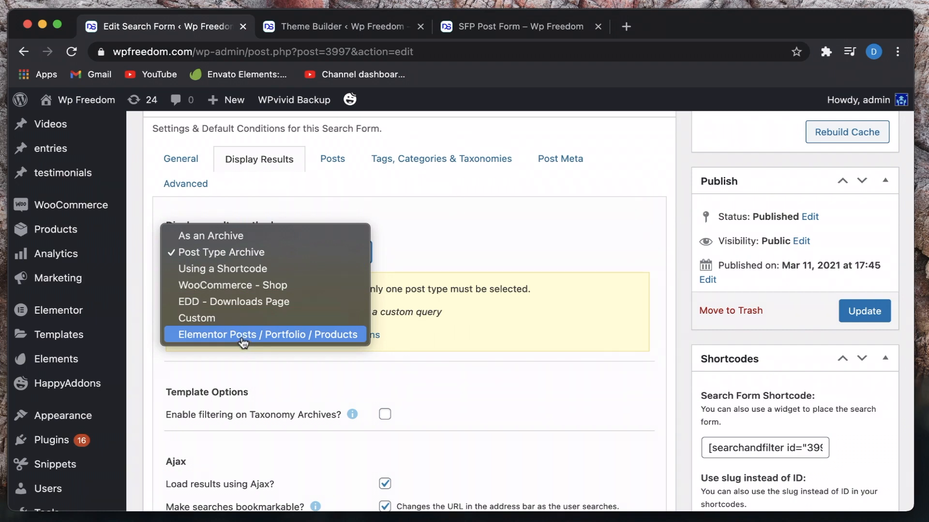
click(230, 255)
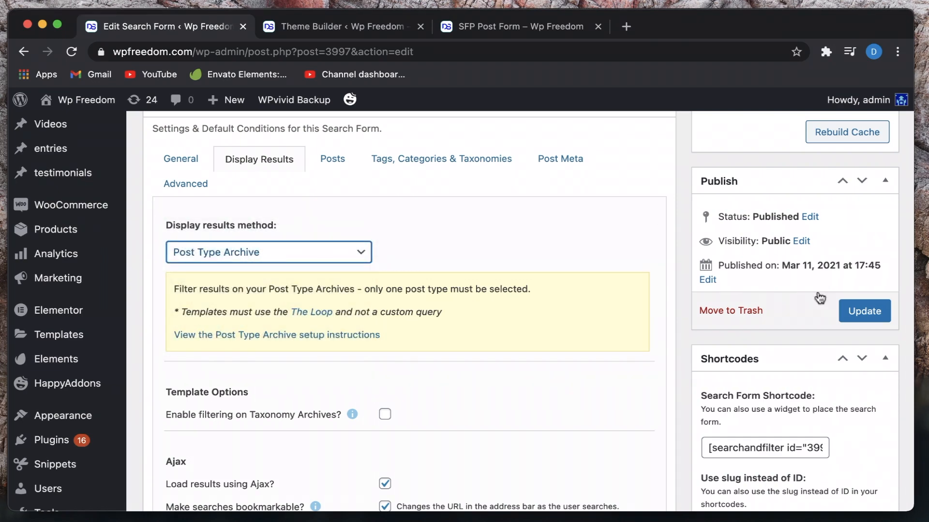
scroll(678, 340, down, 3)
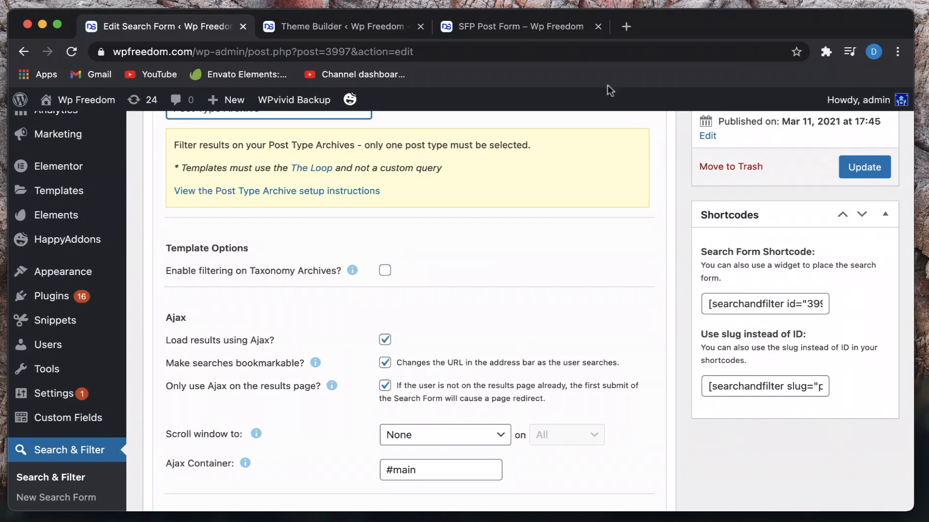
click(526, 26)
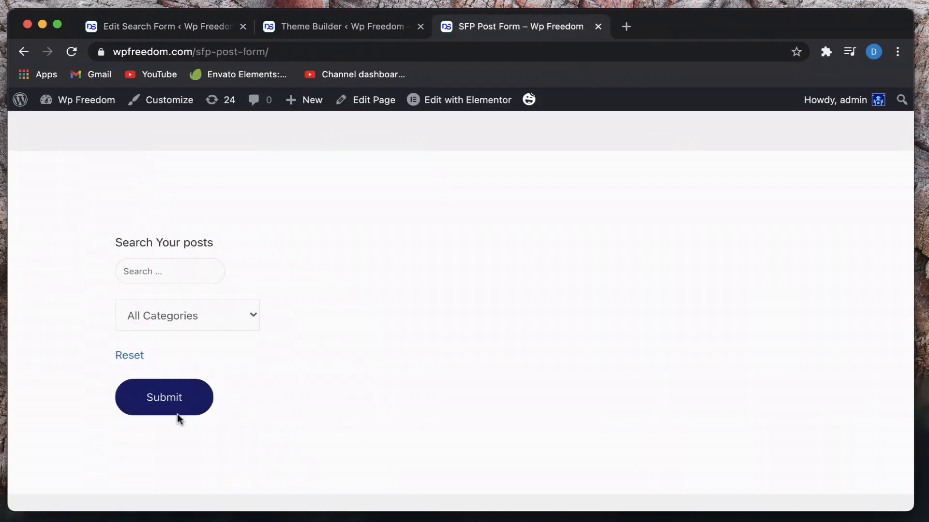
click(183, 26)
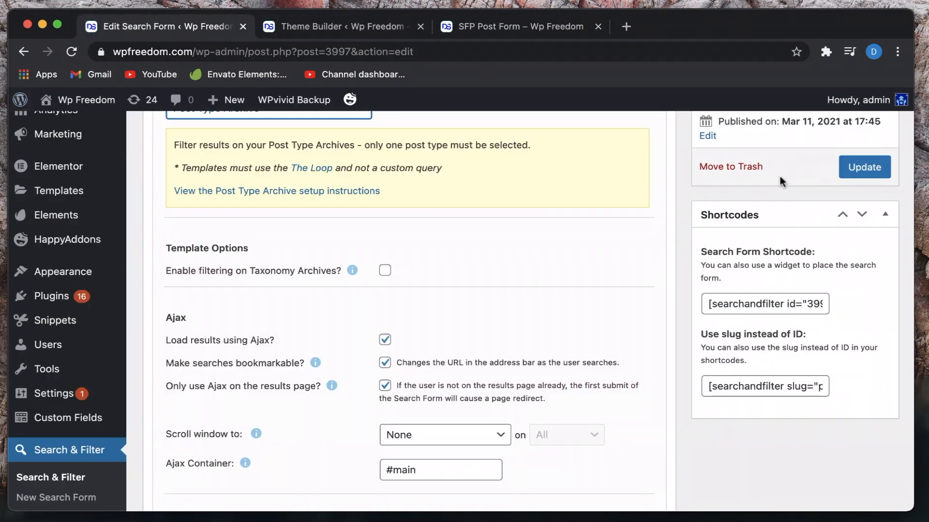
click(853, 168)
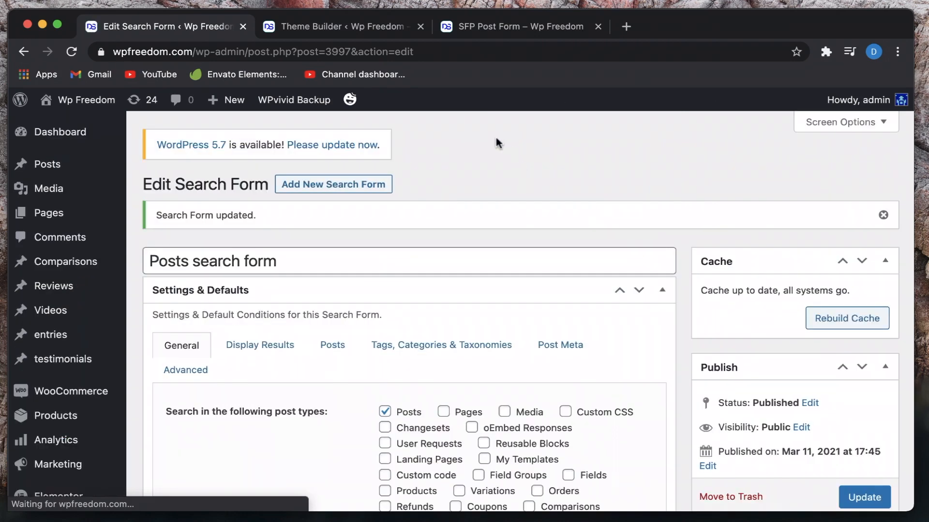
- Open the SFP template from the Theme Builder's Search Results templates for editing with Elementor
click(505, 29)
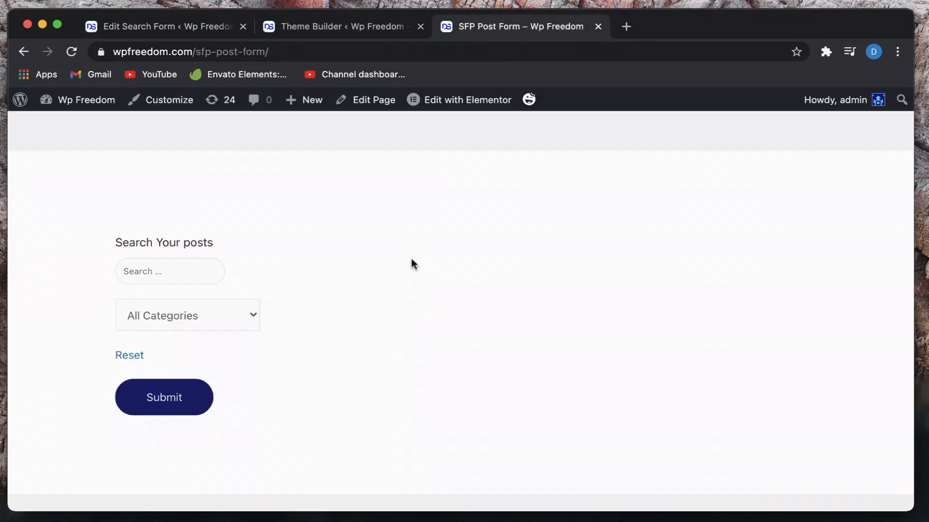
click(176, 26)
click(300, 28)
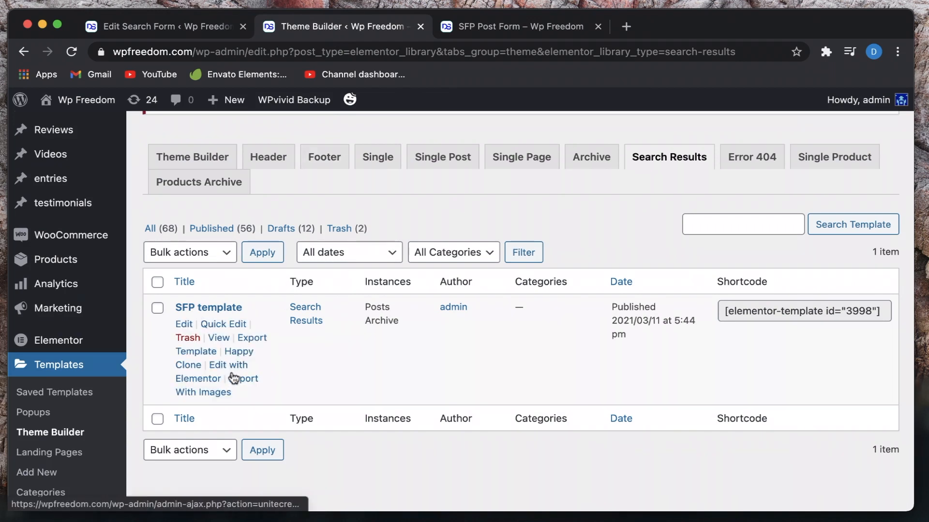
click(211, 382)
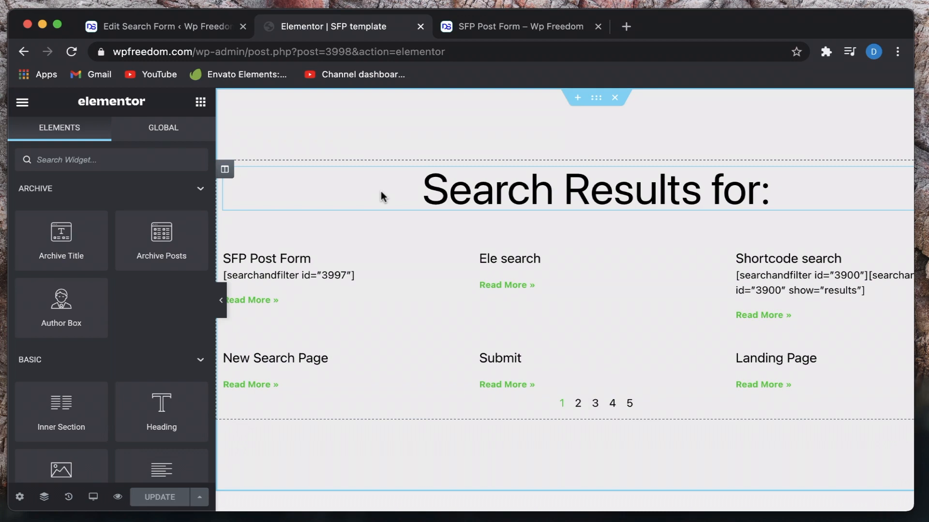
- Add a Heading widget above the archive title and set its title to "You searched for"
click(474, 193)
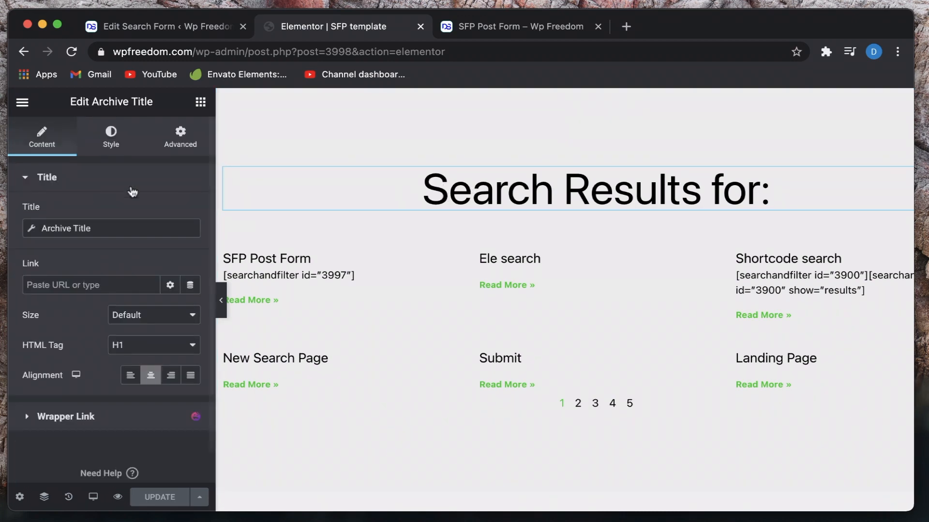
click(201, 102)
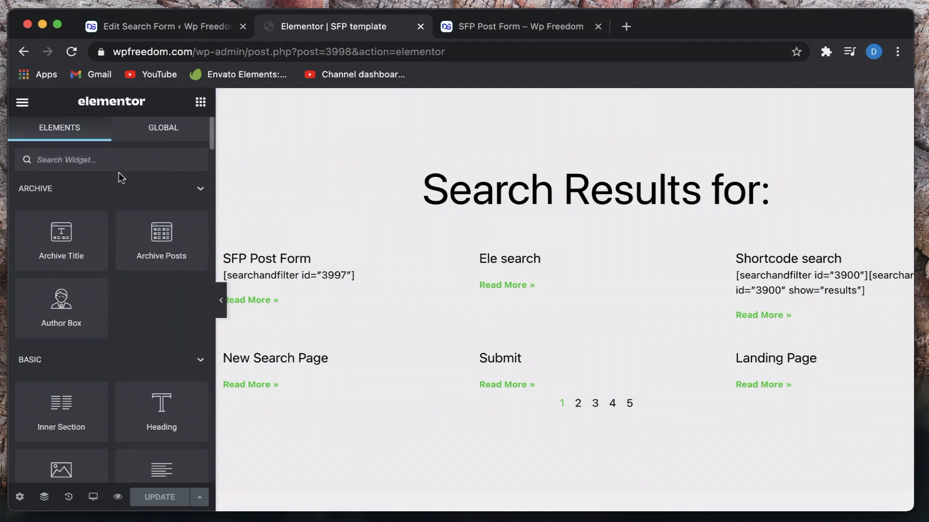
drag(162, 406, 543, 188)
triple_click(128, 228)
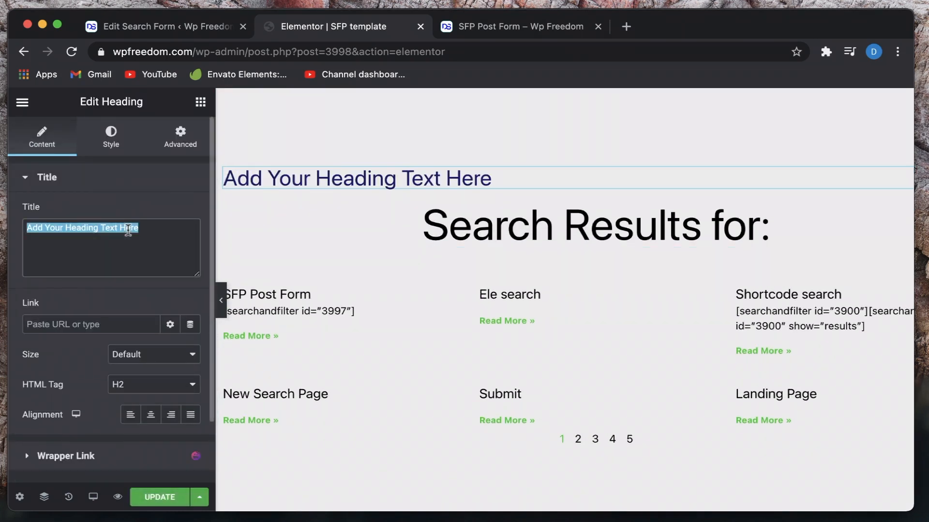
text(You sear)
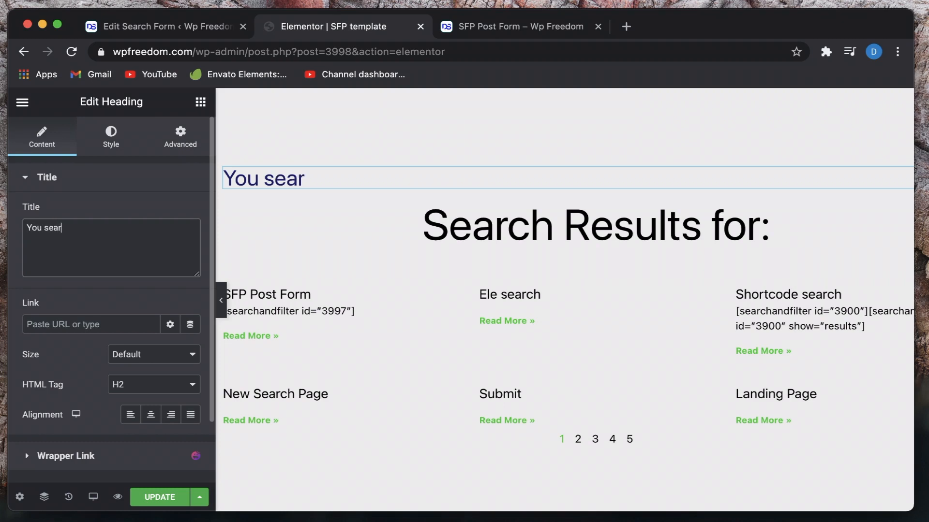
text(ched for)
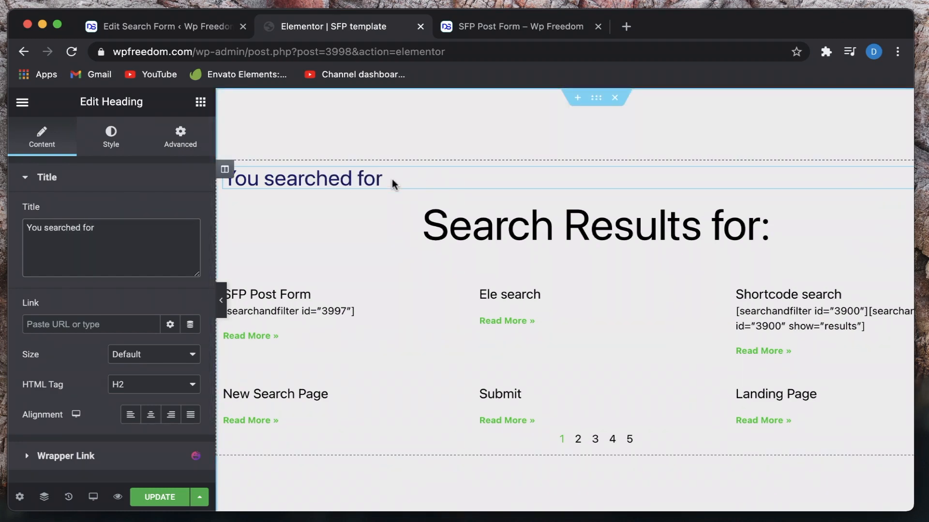
- Go to the live SFP Post Form page and submit a post search for "nice"
click(161, 30)
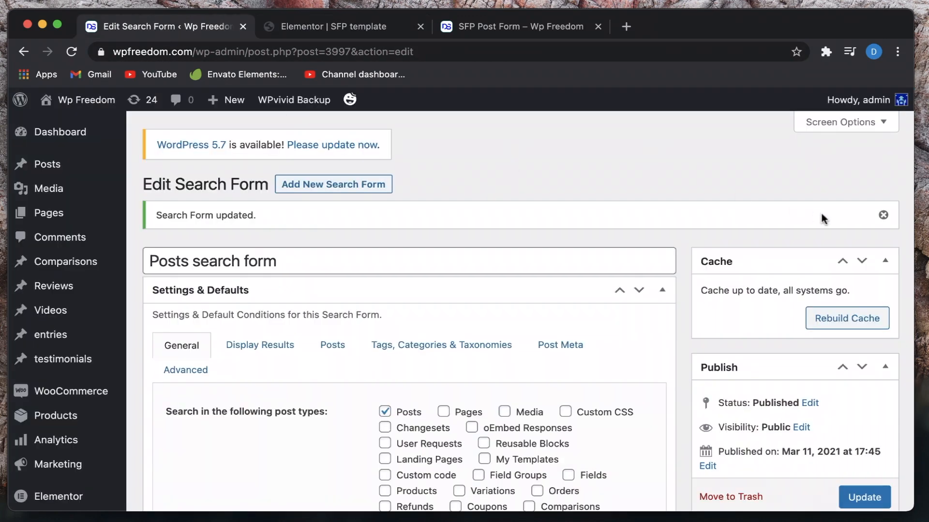
click(883, 215)
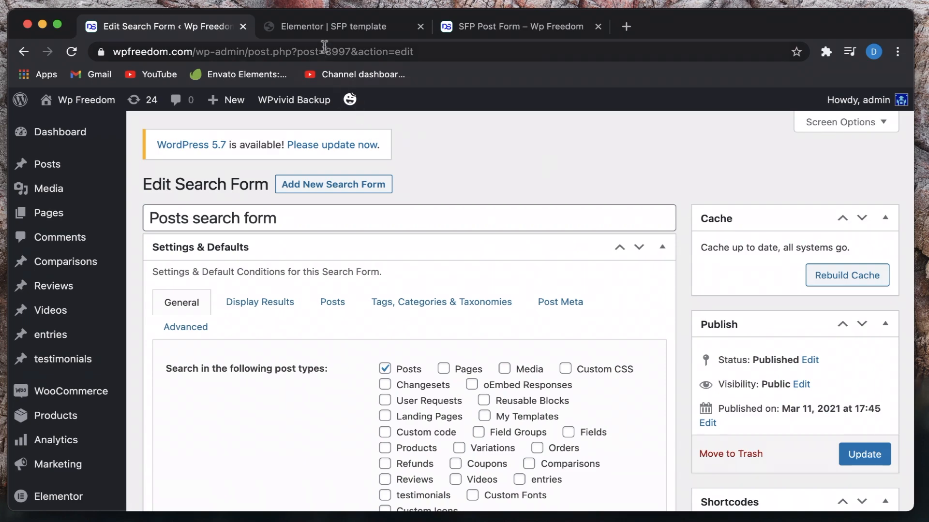
click(338, 31)
click(500, 32)
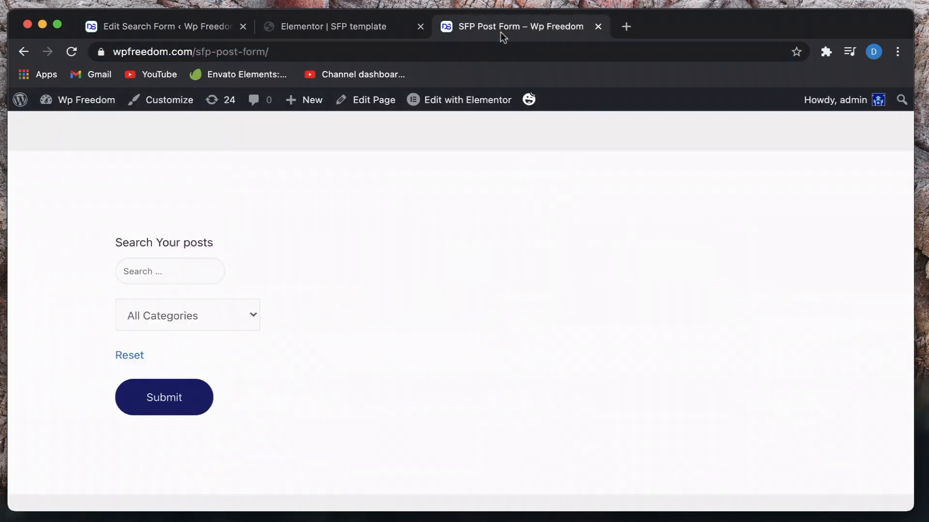
click(176, 283)
text(nice)
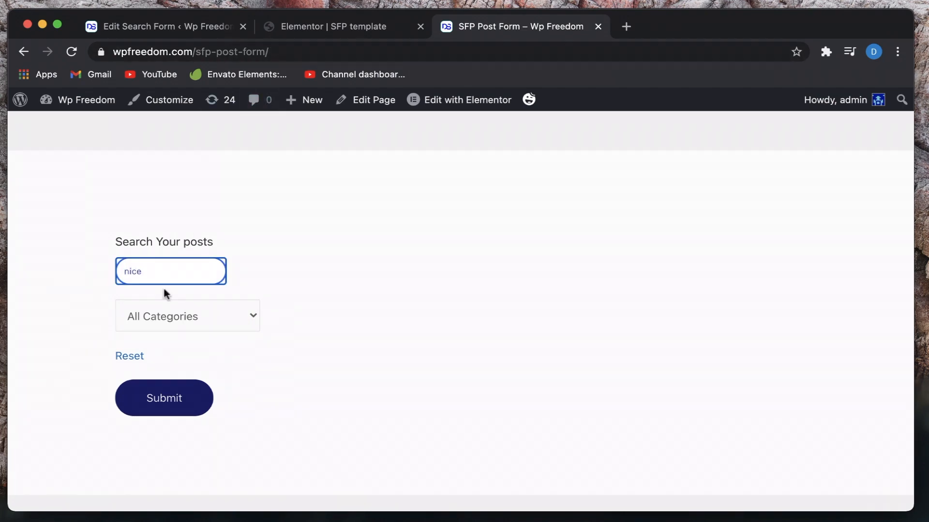
click(177, 411)
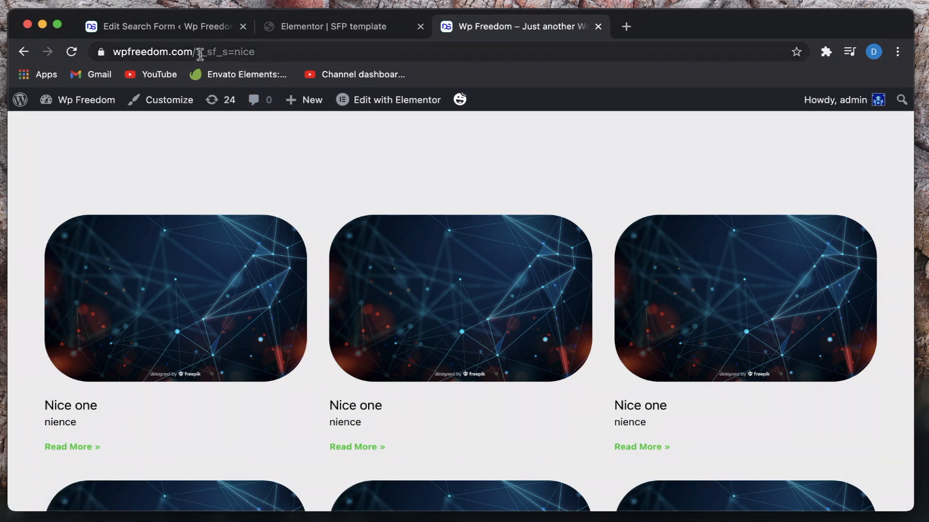
- Examine the results page's URL, comparing the _sf_s query parameter with its search value "nice"
click(199, 54)
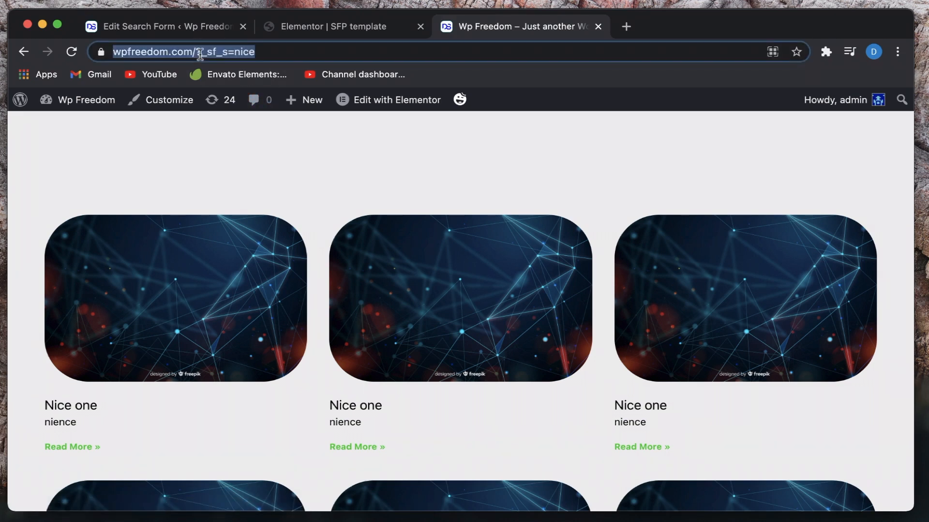
click(260, 52)
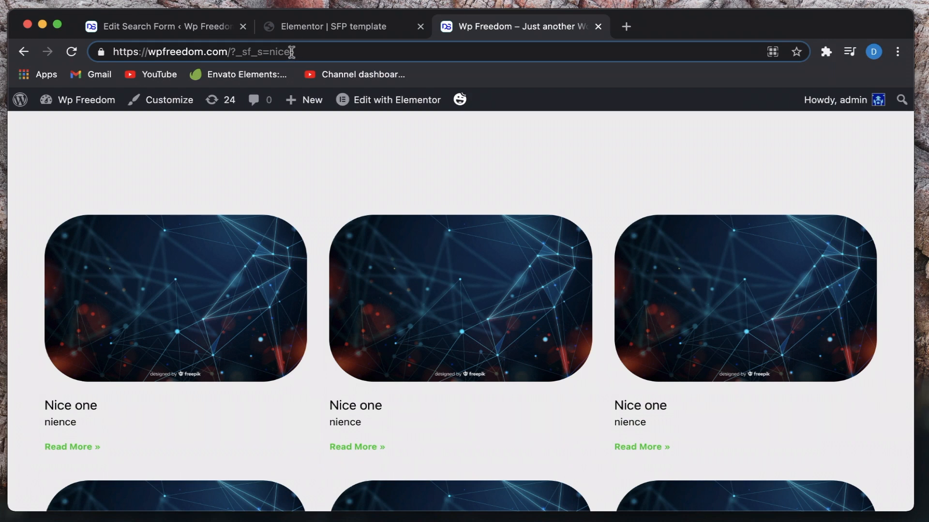
drag(290, 51, 240, 51)
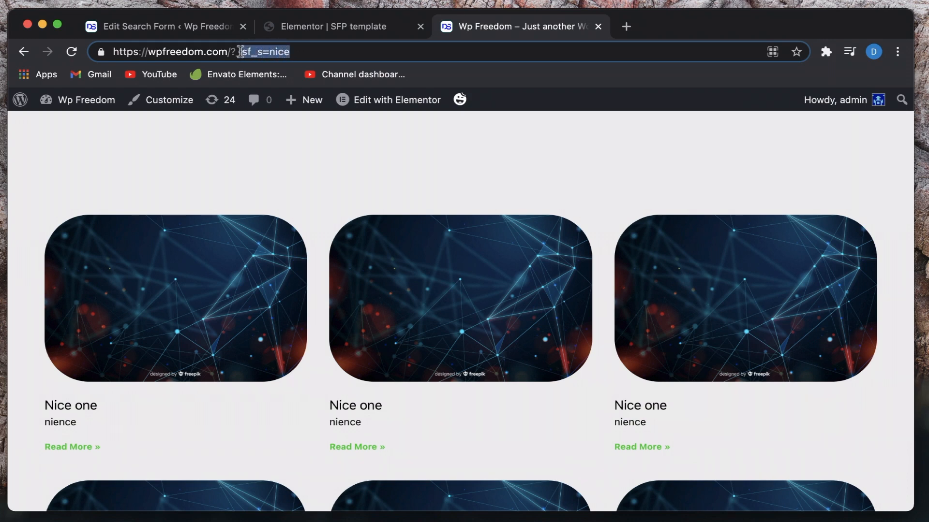
text(_)
double_click(249, 51)
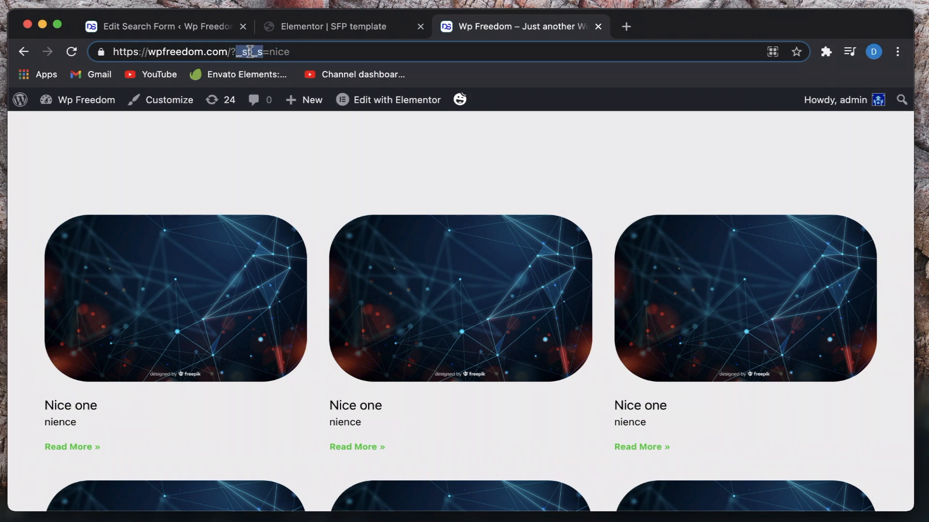
double_click(279, 51)
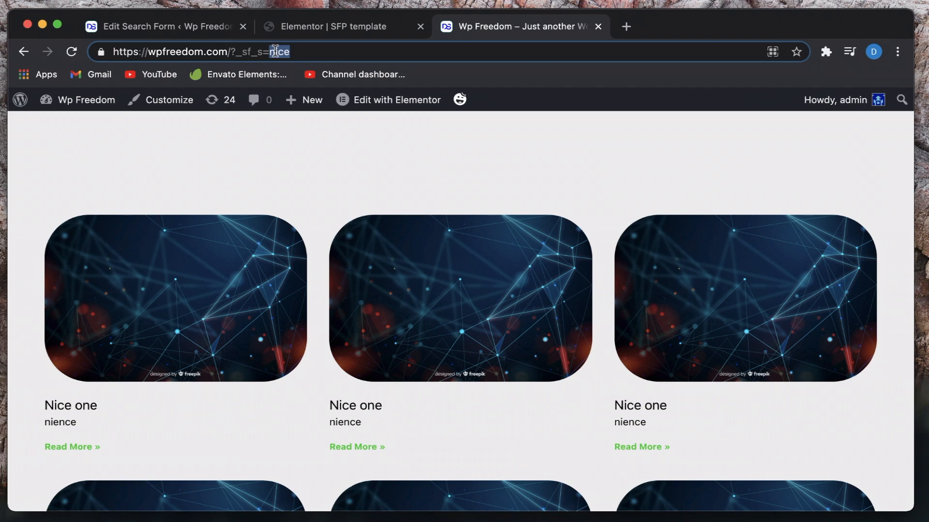
double_click(248, 52)
double_click(271, 52)
double_click(250, 52)
double_click(272, 52)
double_click(248, 52)
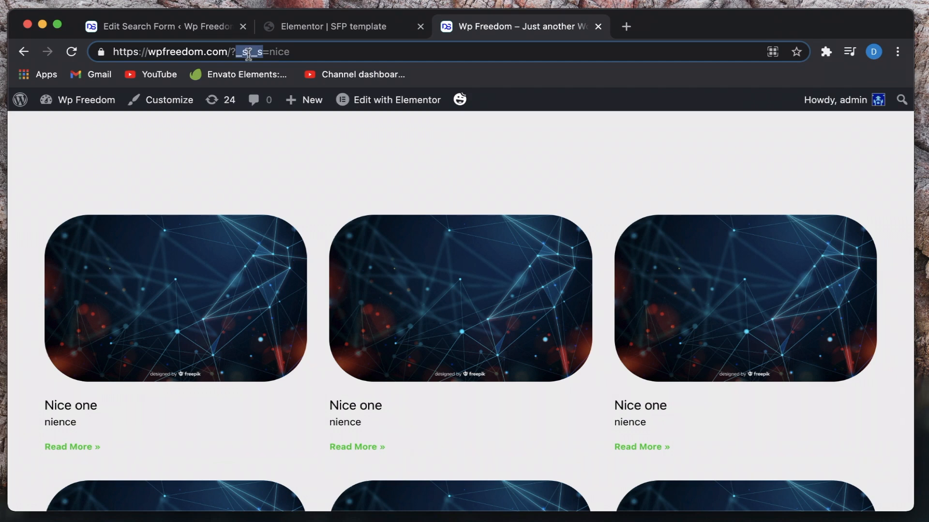
double_click(276, 51)
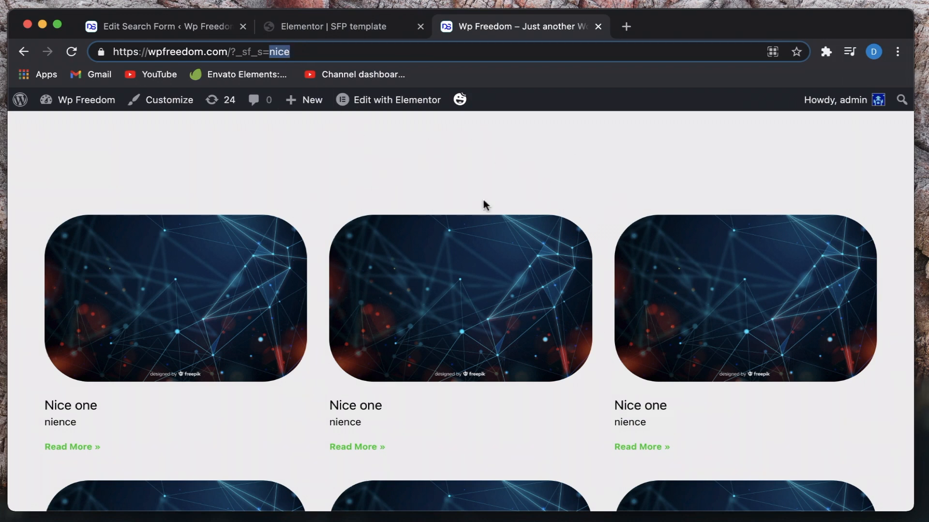
double_click(249, 52)
- Clear the heading's title text in the SFP template and replace it with the Request Parameter dynamic tag
click(323, 34)
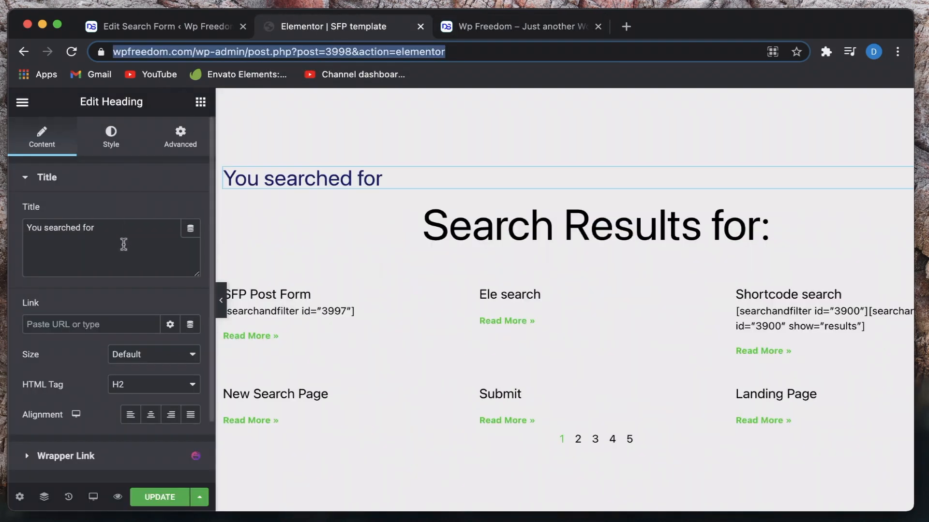
triple_click(116, 229)
key(BackSpace)
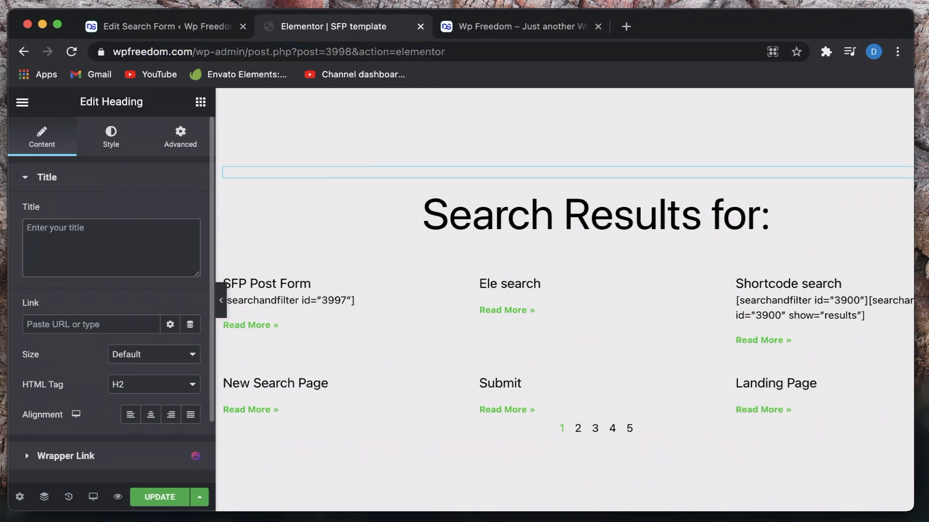
click(432, 175)
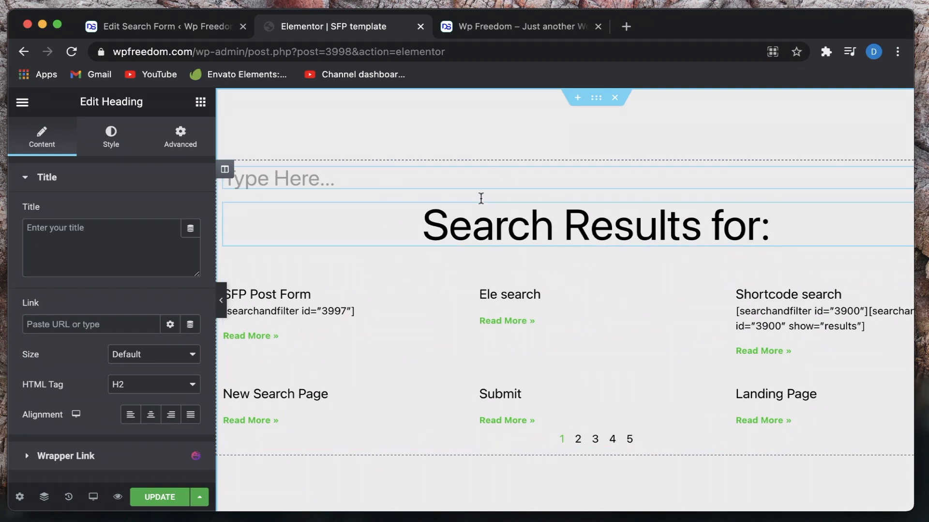
click(191, 236)
scroll(105, 344, down, 3)
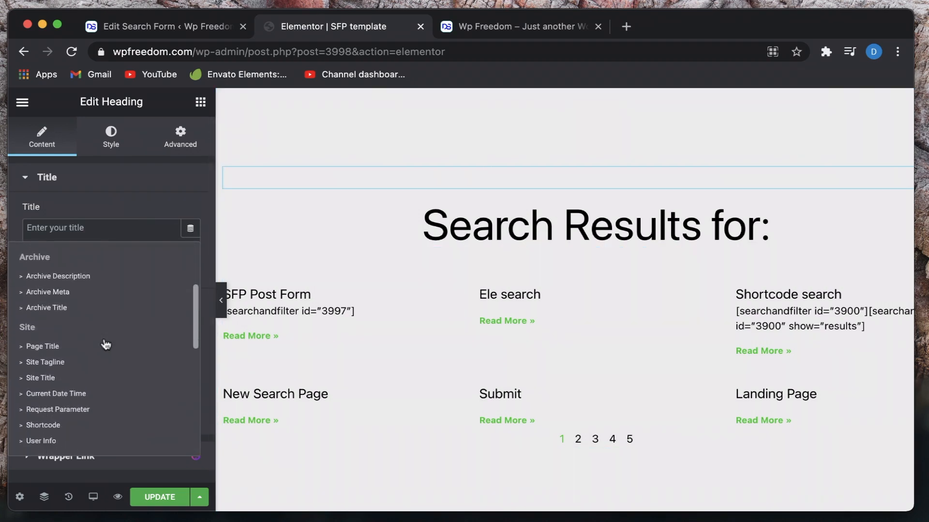
scroll(105, 344, down, 2)
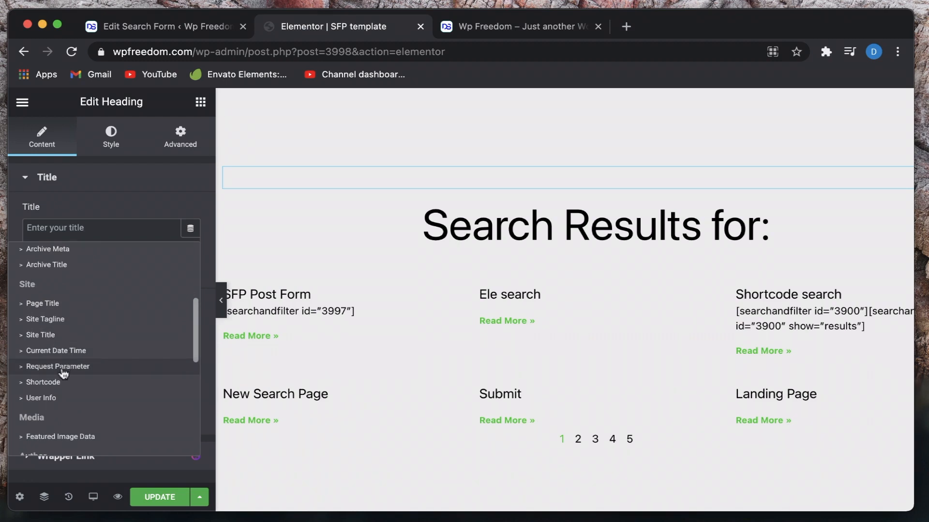
click(64, 373)
click(97, 232)
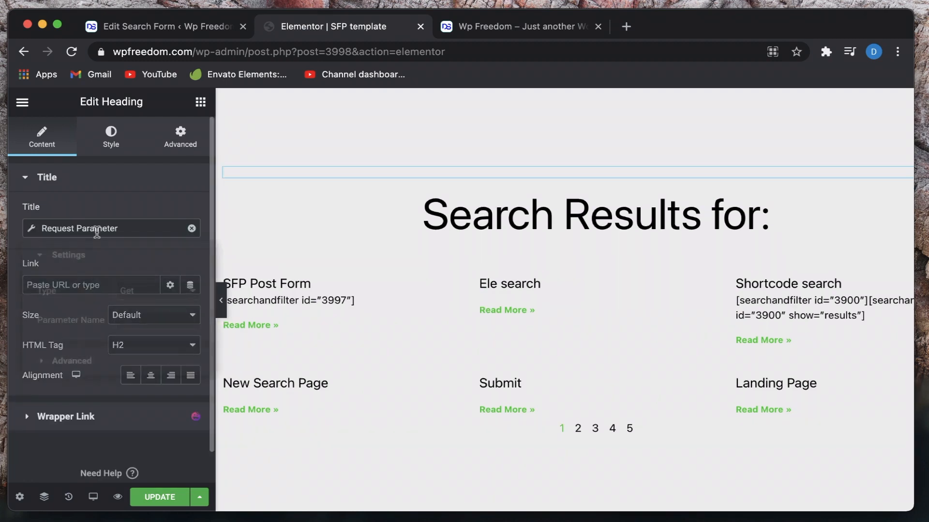
- Copy _sf_s from the search results page's URL and set it as the Request Parameter tag's Parameter Name
click(155, 319)
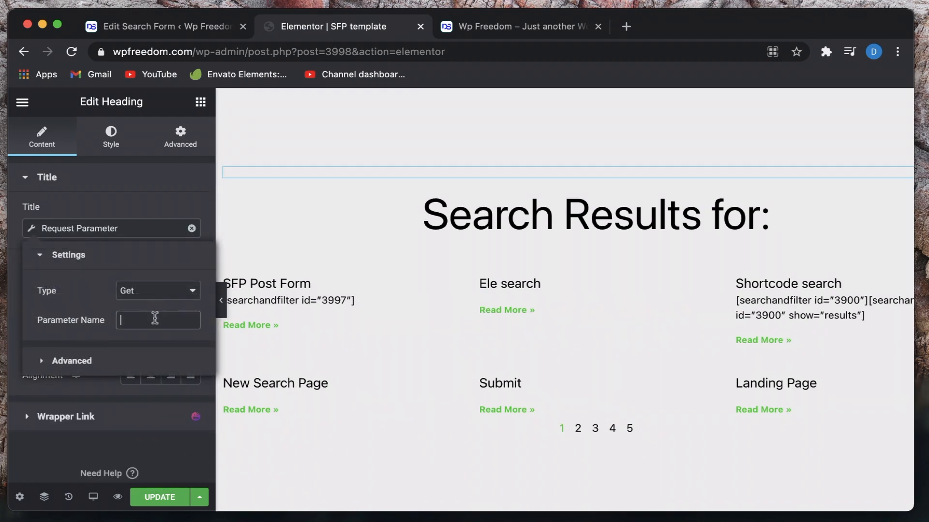
click(518, 22)
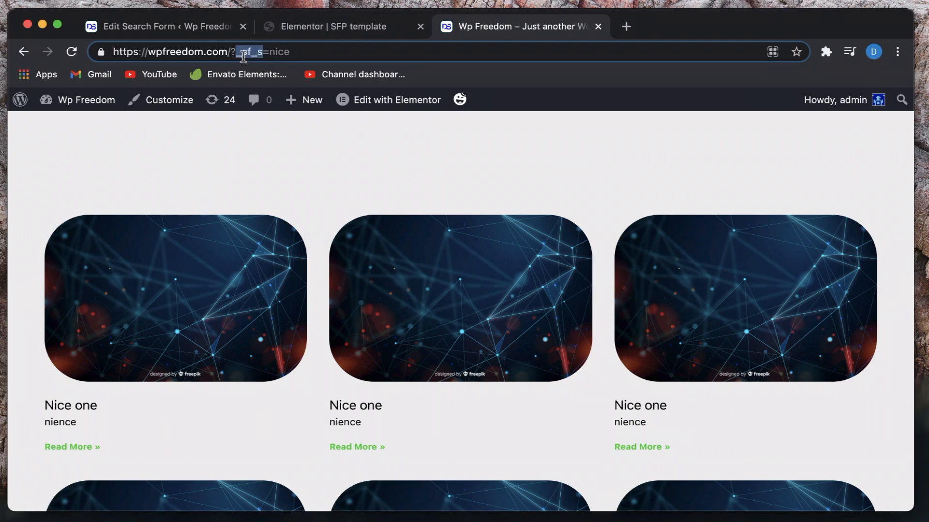
double_click(271, 57)
triple_click(250, 52)
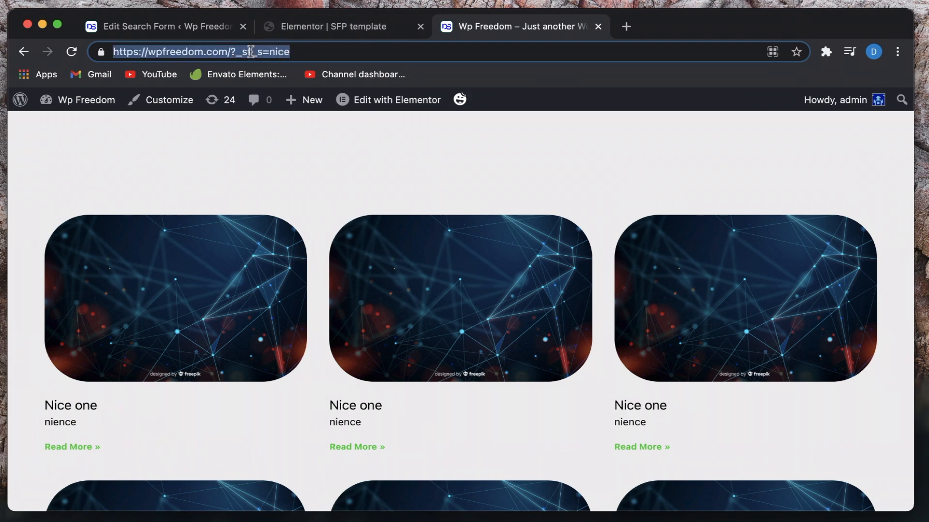
double_click(256, 53)
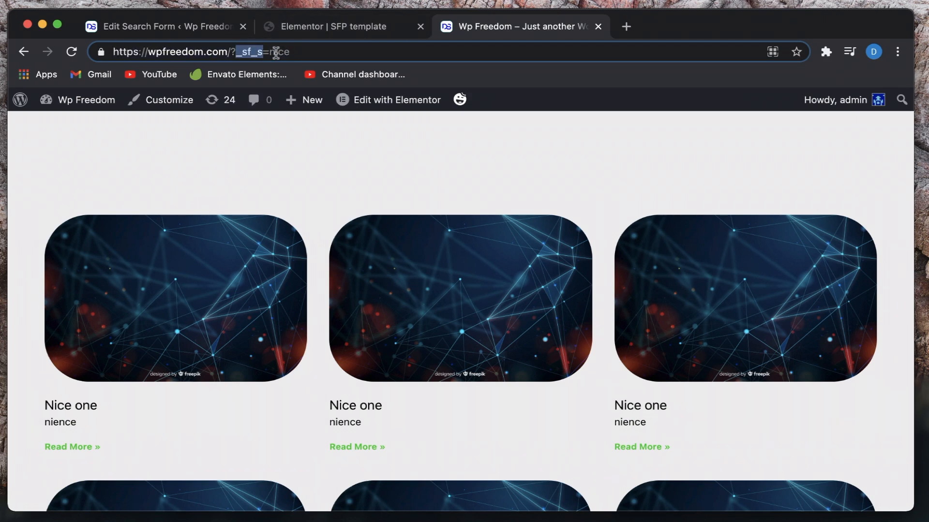
double_click(276, 52)
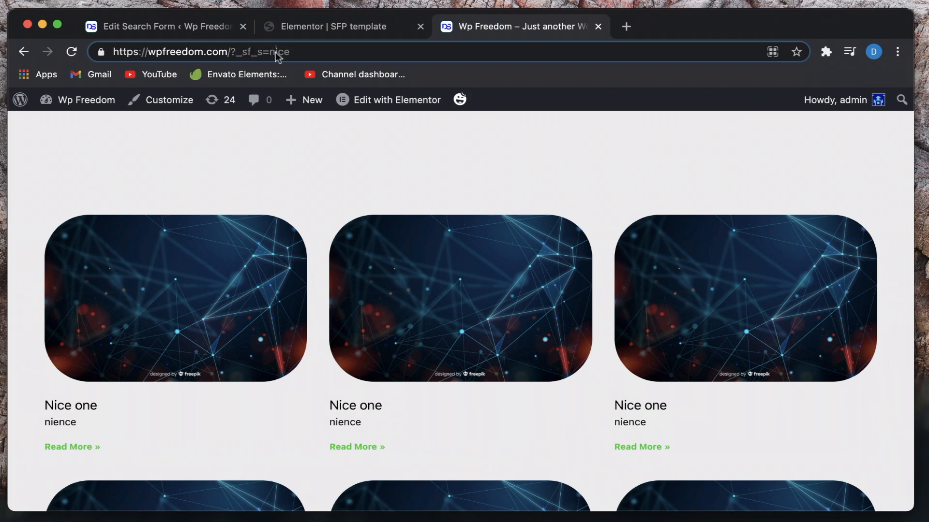
double_click(255, 52)
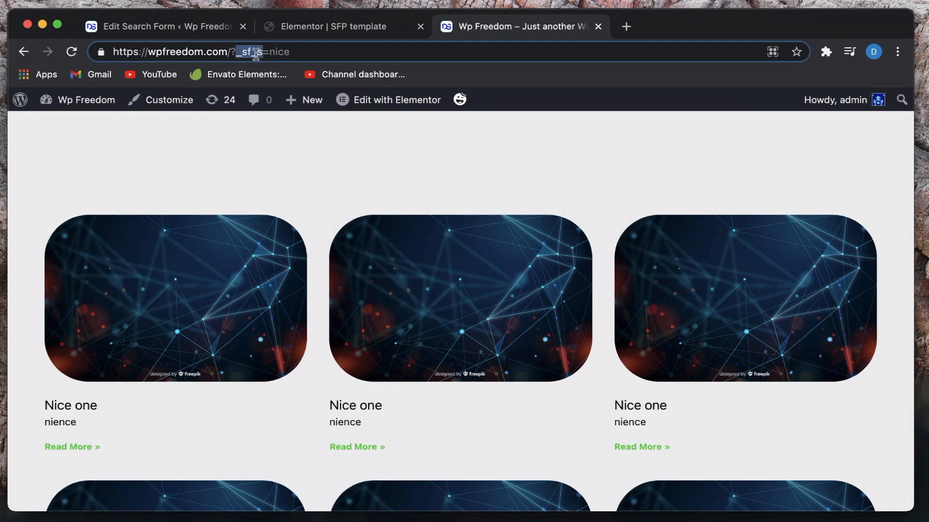
click(282, 52)
double_click(282, 53)
double_click(253, 52)
key(super+c)
click(323, 27)
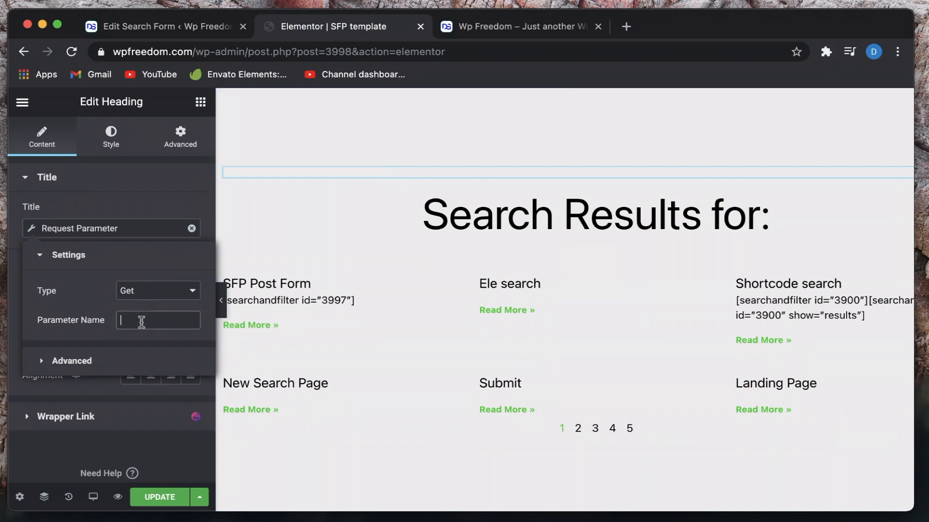
key(super+v)
- Set the dynamic tag's Before text to "You searched for: " and update the template
click(126, 361)
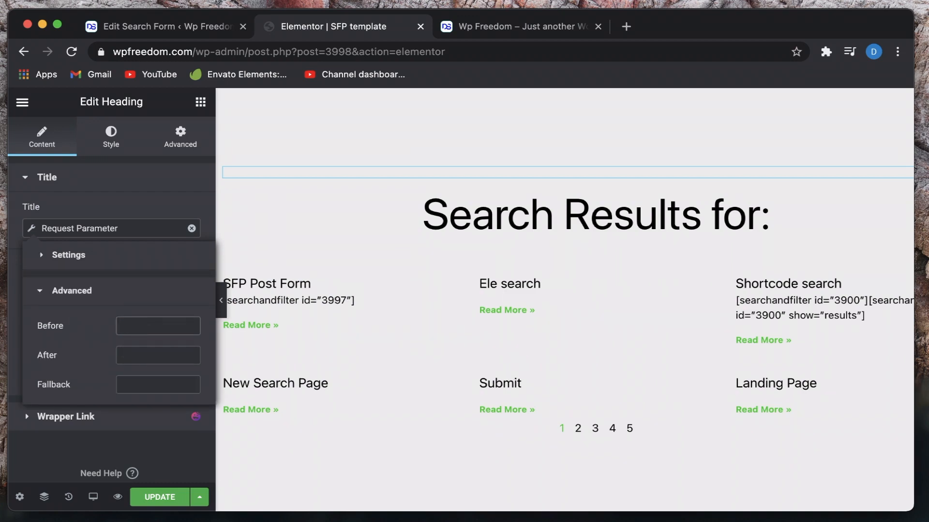
text(You searched for :)
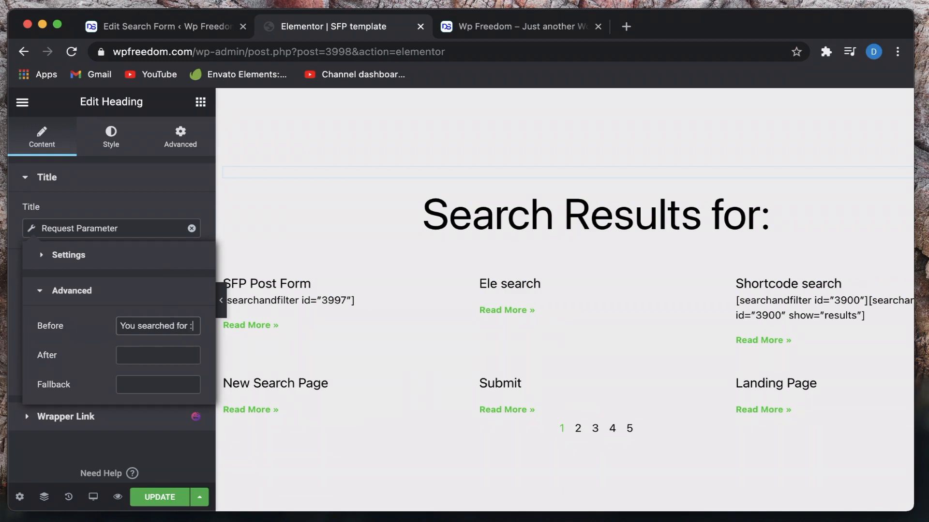
key(BackSpace)
key(BackSpace)
text(:)
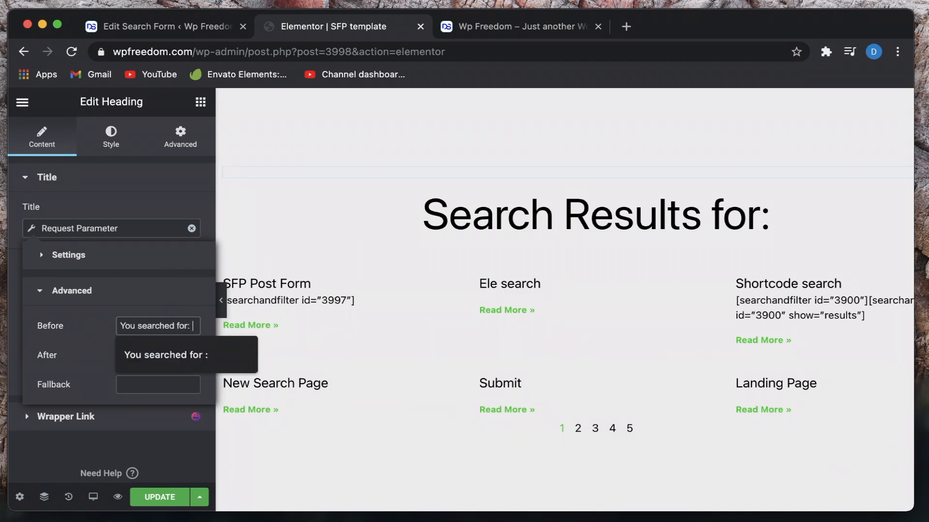
click(169, 497)
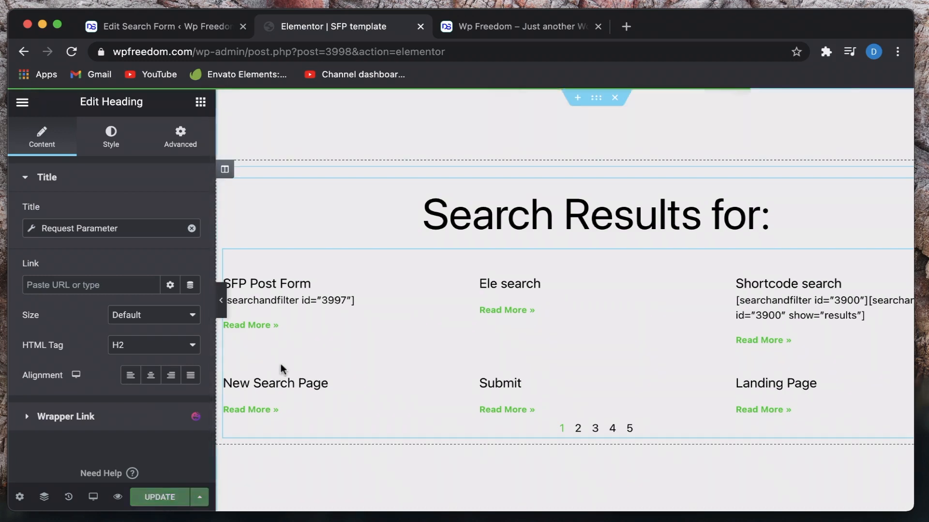
- Return to the live SFP Post Form page and reload it
click(503, 33)
scroll(280, 235, left, 5)
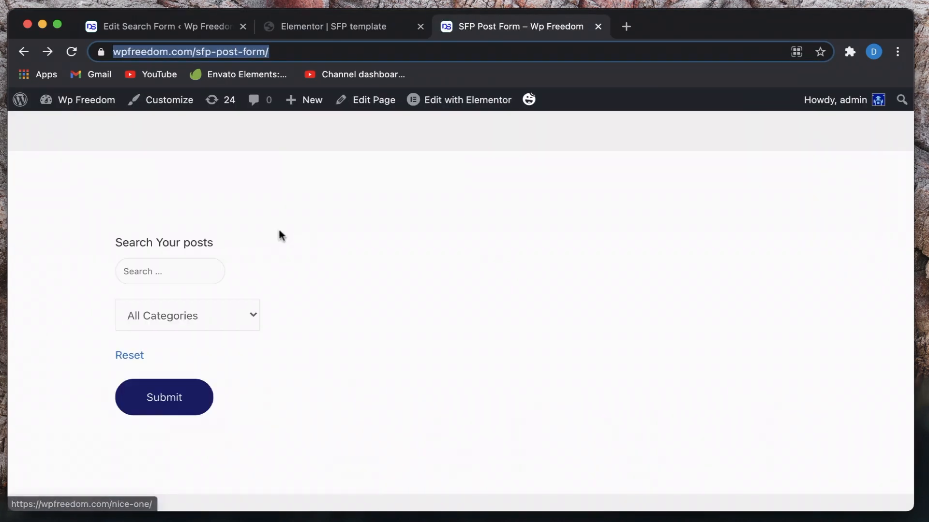
click(72, 51)
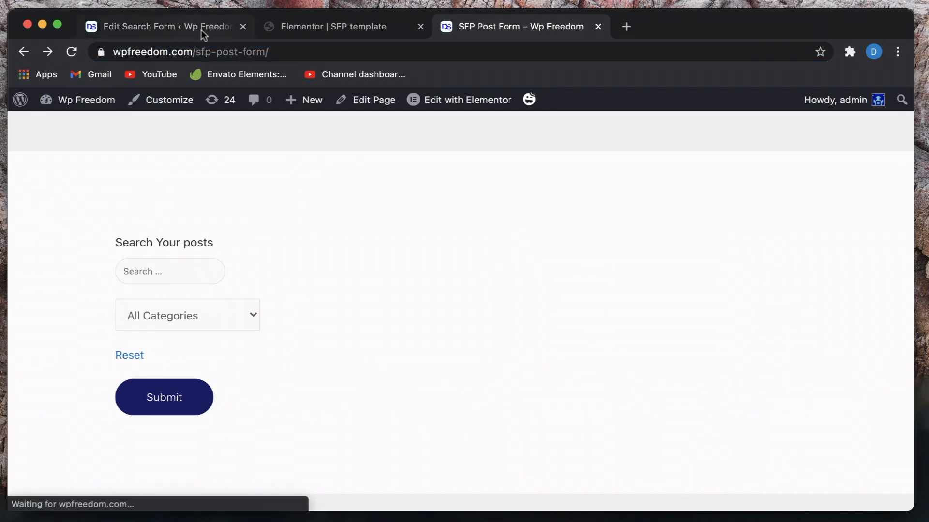
- Review the Display Results settings of the Posts search form and the heading in the SFP template
click(201, 30)
click(315, 29)
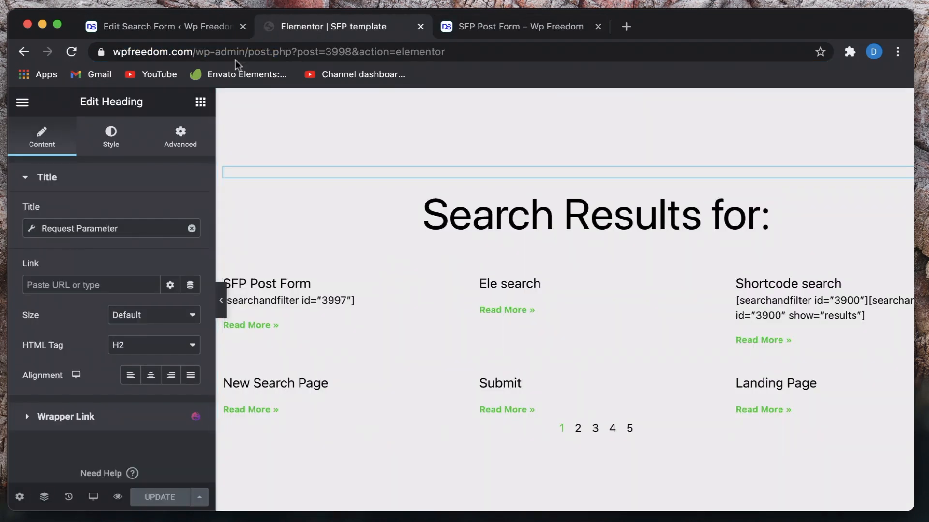
click(161, 29)
click(255, 305)
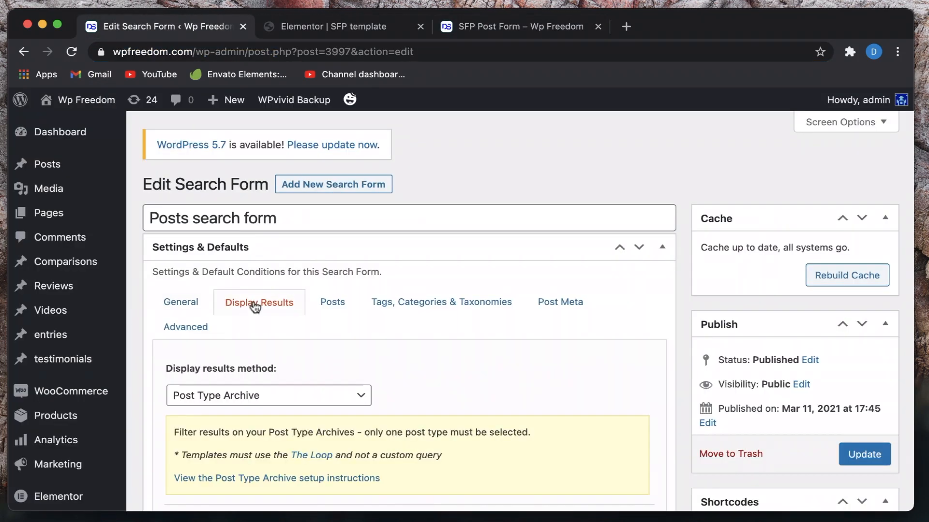
click(329, 28)
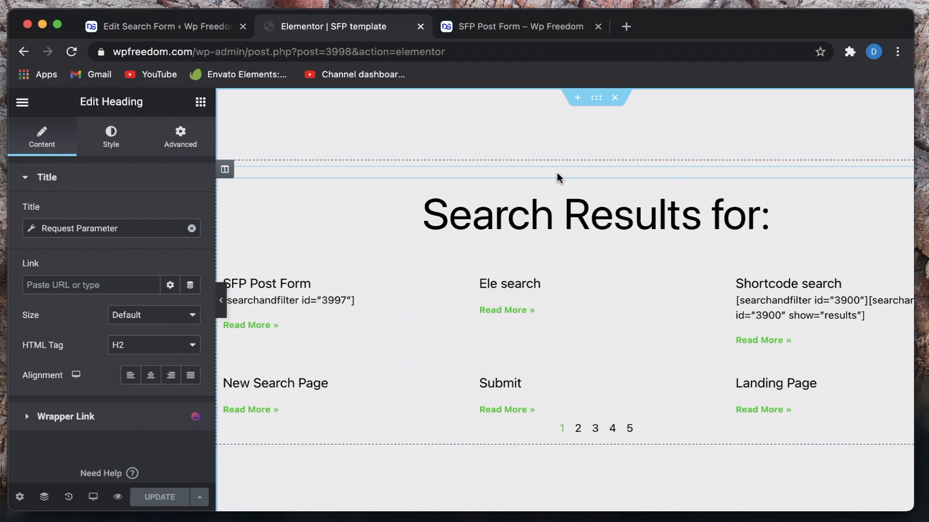
- Submit a post search for "nice" on the live form and check the searched term in the results heading
click(518, 33)
click(181, 278)
text(nice)
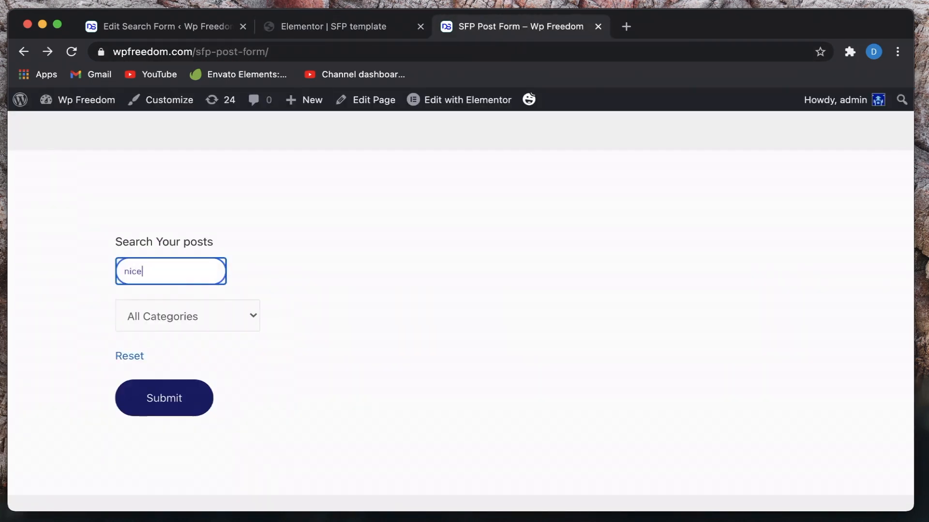
click(165, 405)
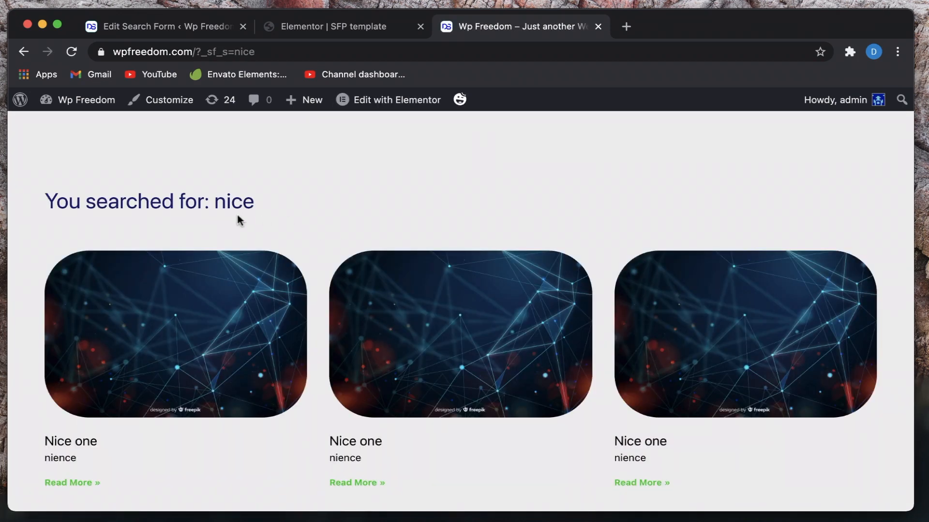
double_click(231, 204)
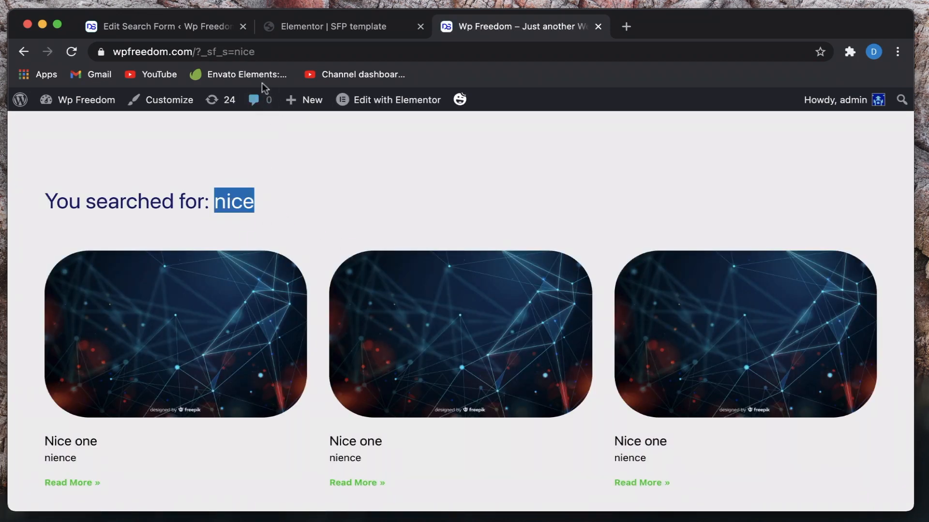
double_click(231, 202)
- Go back to the live form, submit a post search for "test", and compare the results heading with the URL
scroll(232, 201, left, 5)
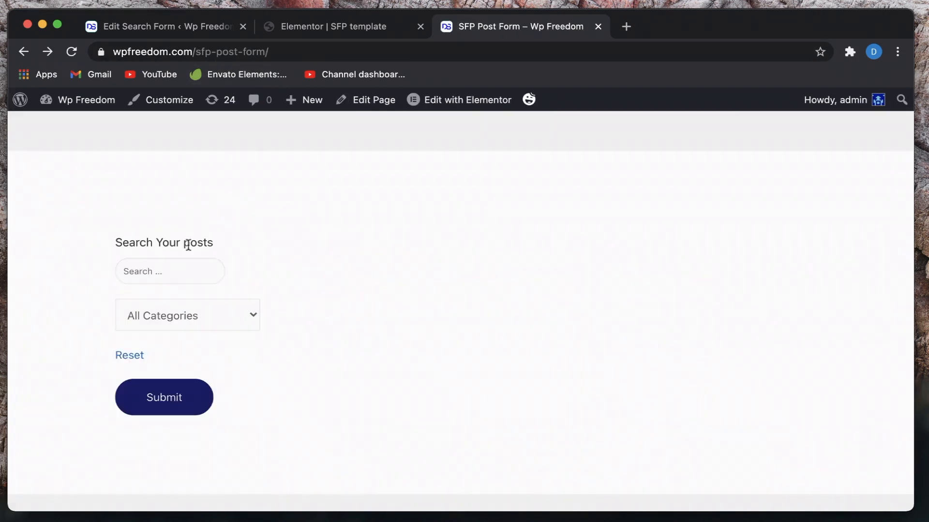
click(173, 267)
text(test)
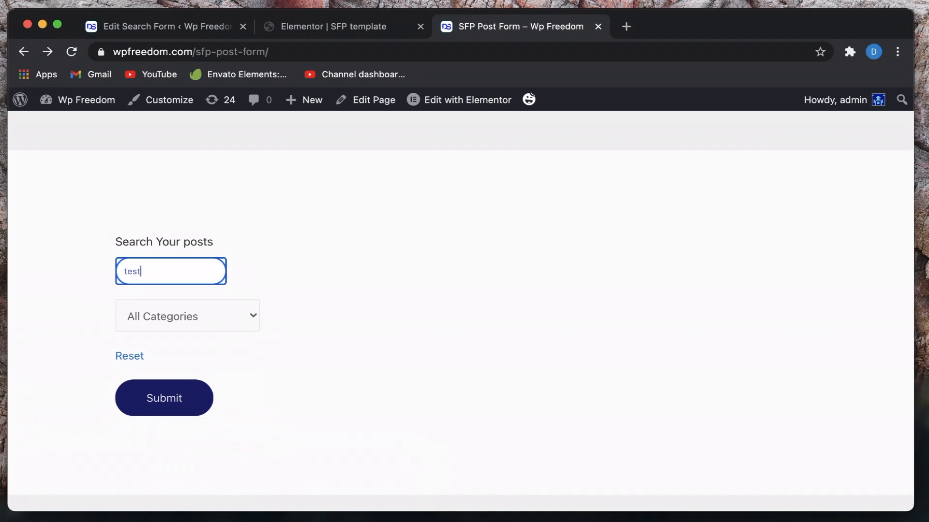
click(178, 415)
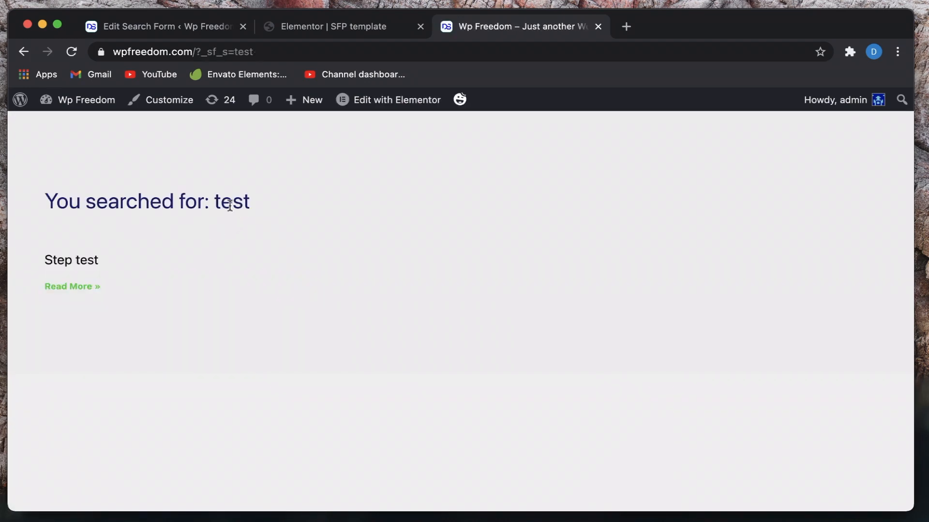
double_click(246, 52)
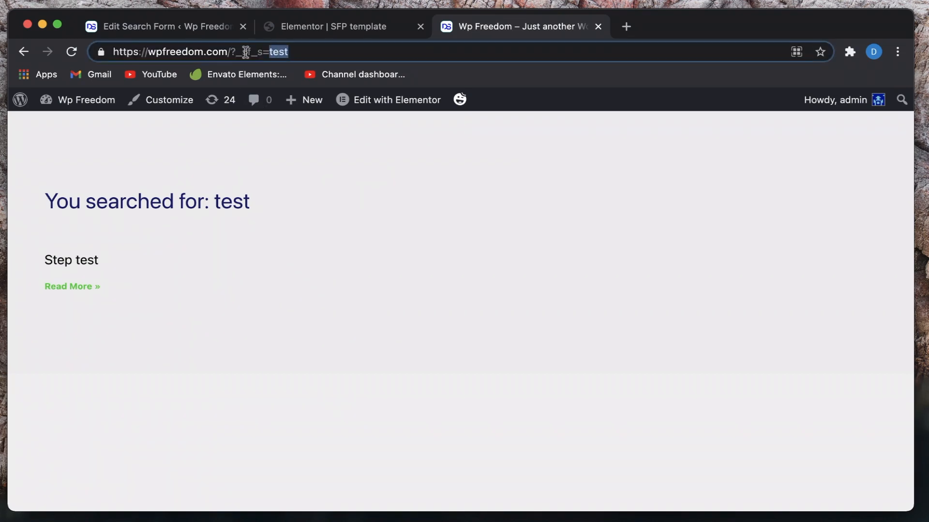
- Review the search form settings and the heading's Request Parameter options against the live results page for "test"
click(333, 30)
click(199, 32)
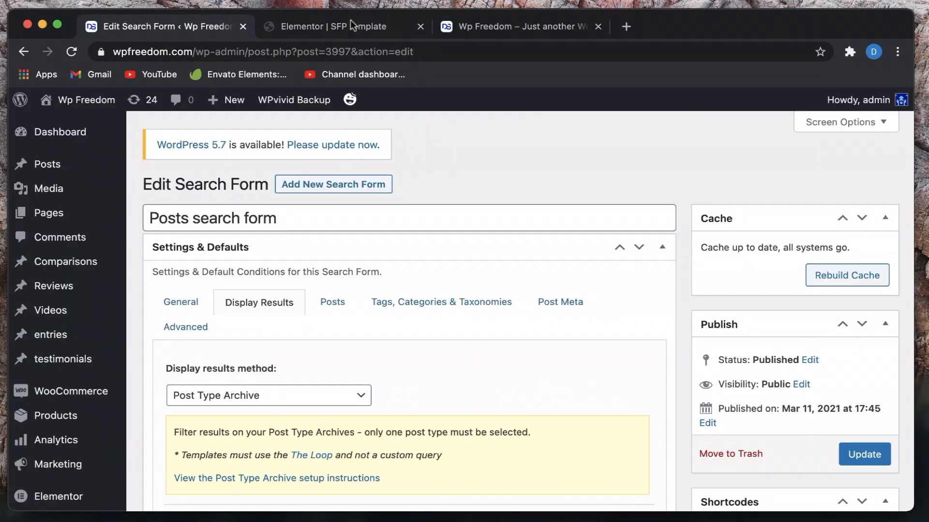
click(335, 28)
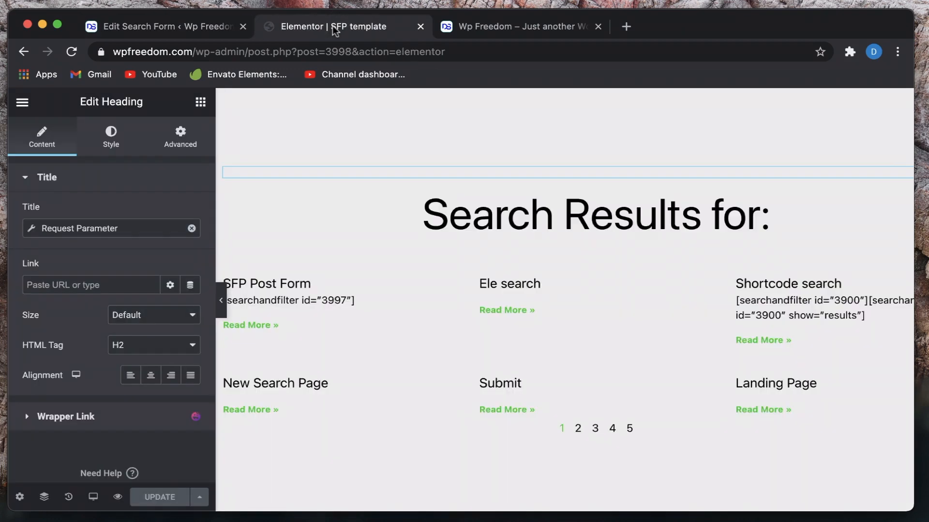
click(503, 25)
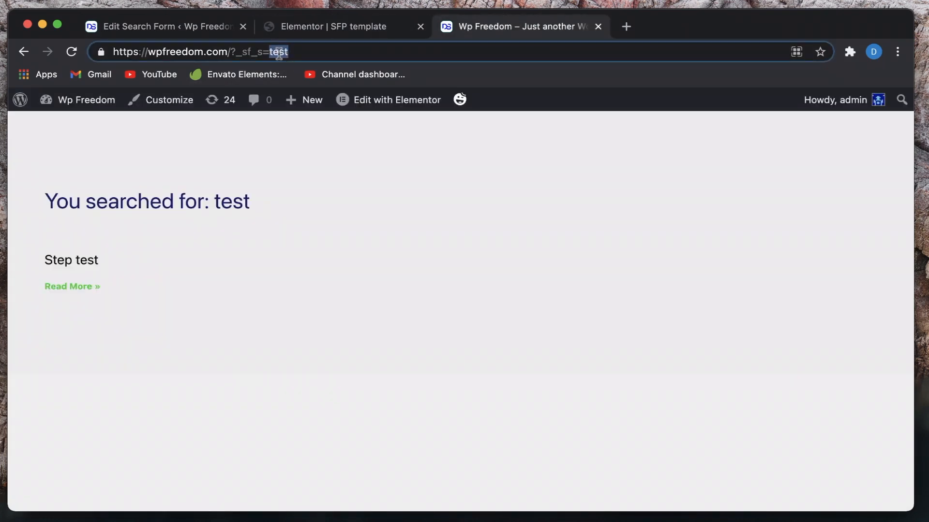
click(337, 28)
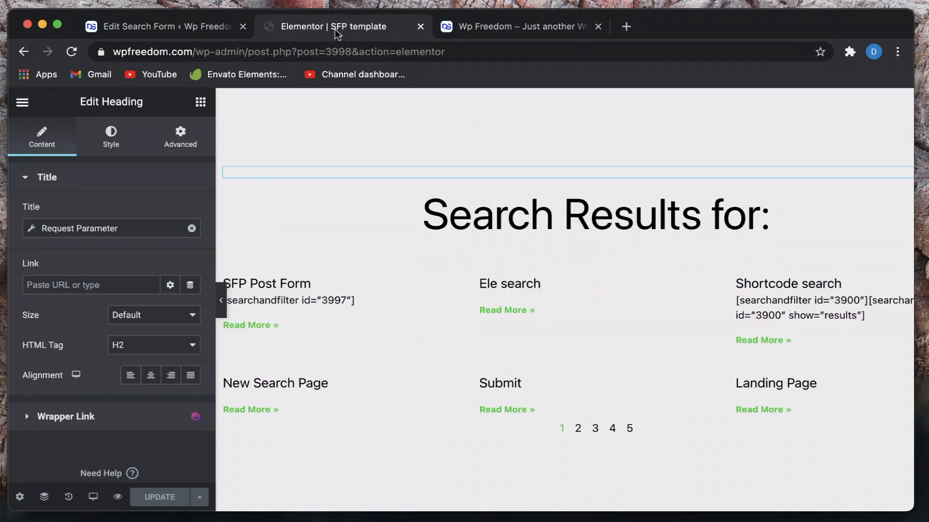
click(123, 230)
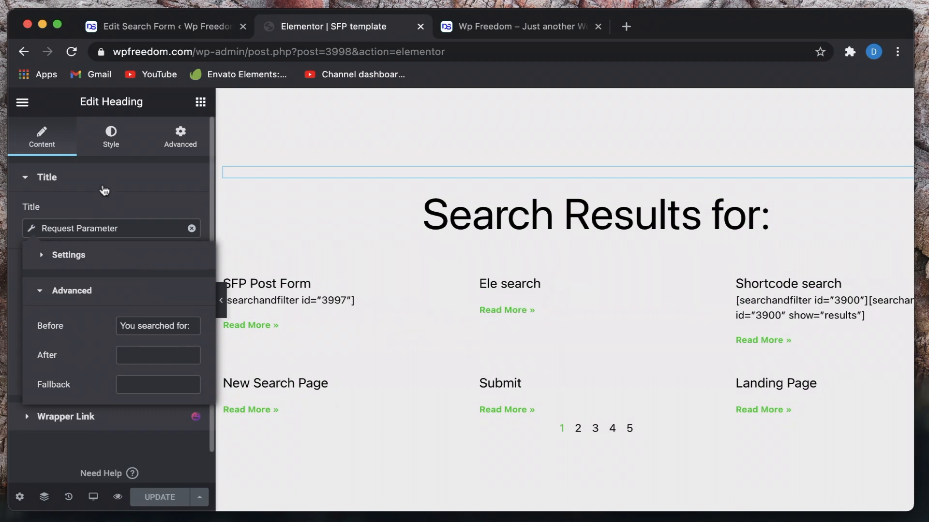
click(104, 187)
click(498, 29)
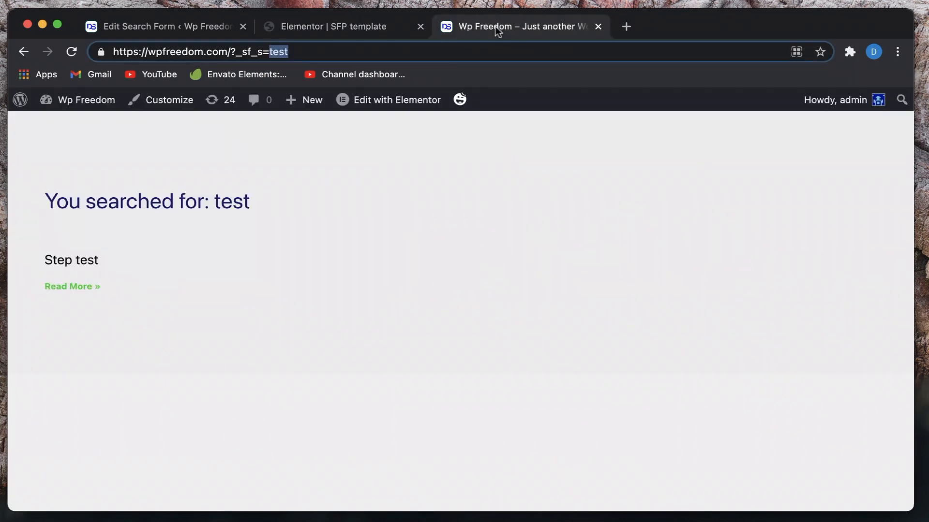
- Return to the live search form page and change the Posts search form's searched post type from Posts to entries
click(376, 234)
scroll(377, 234, left, 5)
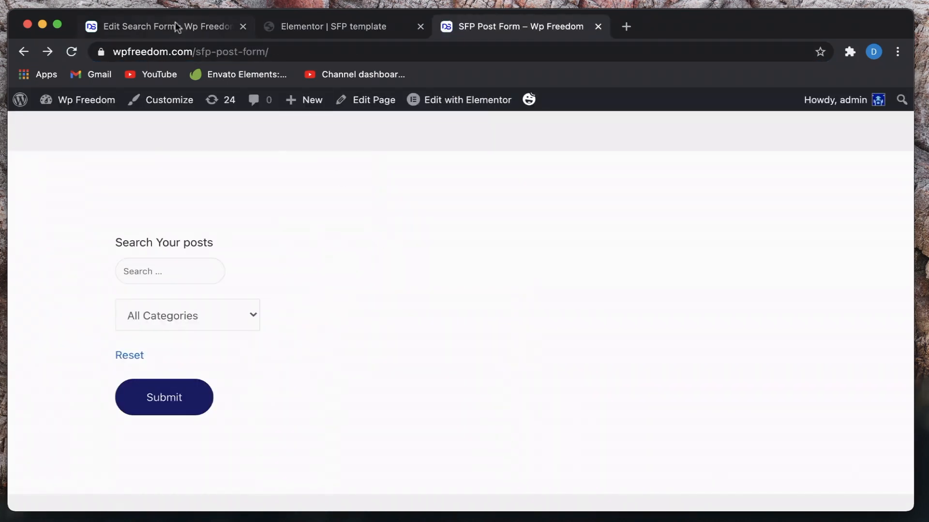
click(167, 26)
click(184, 305)
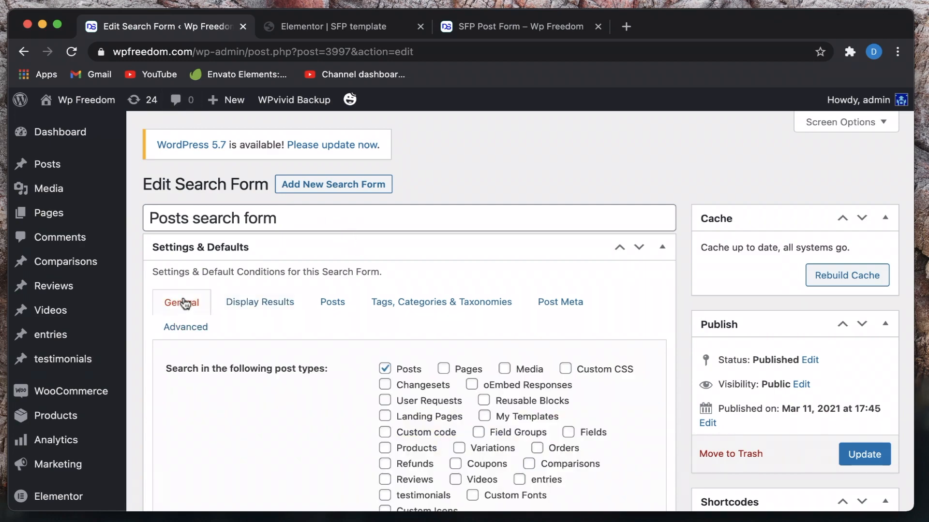
scroll(554, 190, down, 3)
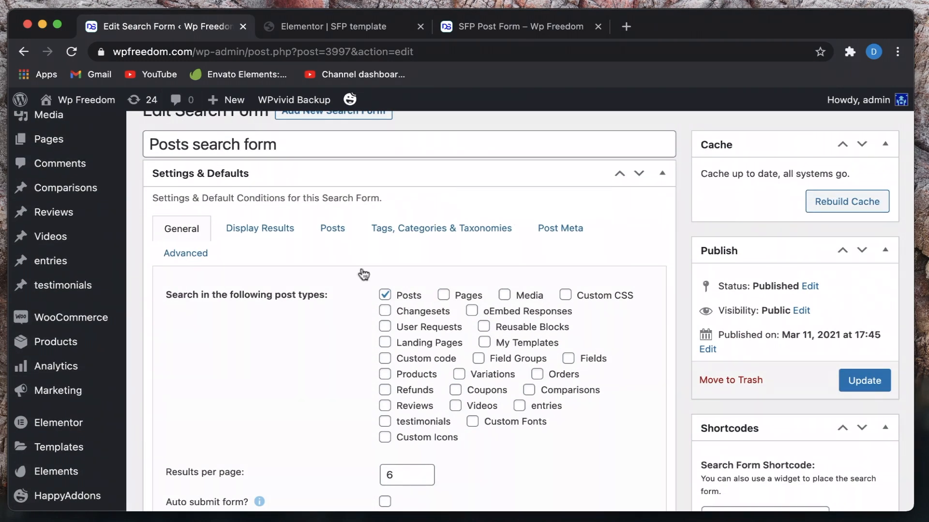
click(385, 294)
scroll(602, 366, down, 3)
click(544, 332)
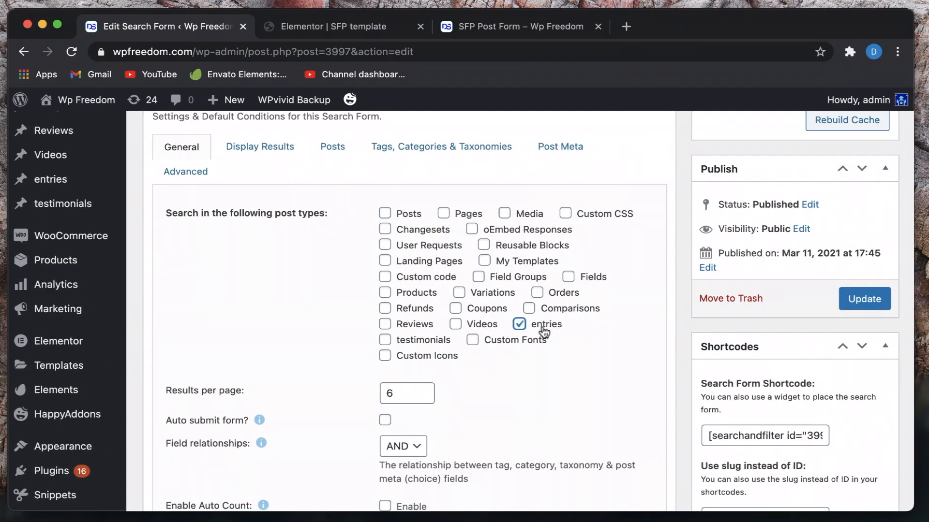
- Review the search form's General settings and available fields, followed by its Display Results and Posts settings
scroll(544, 332, down, 7)
scroll(543, 330, down, 7)
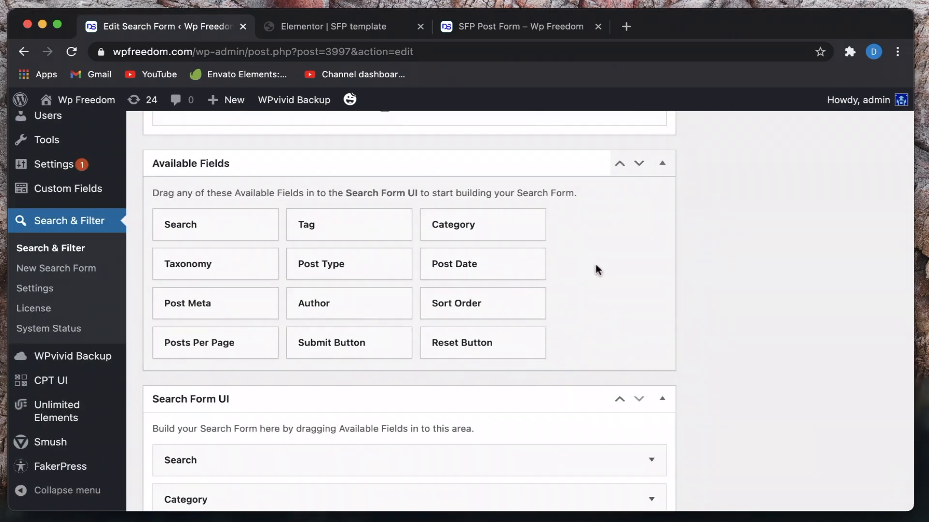
scroll(448, 283, up, 5)
scroll(448, 284, up, 6)
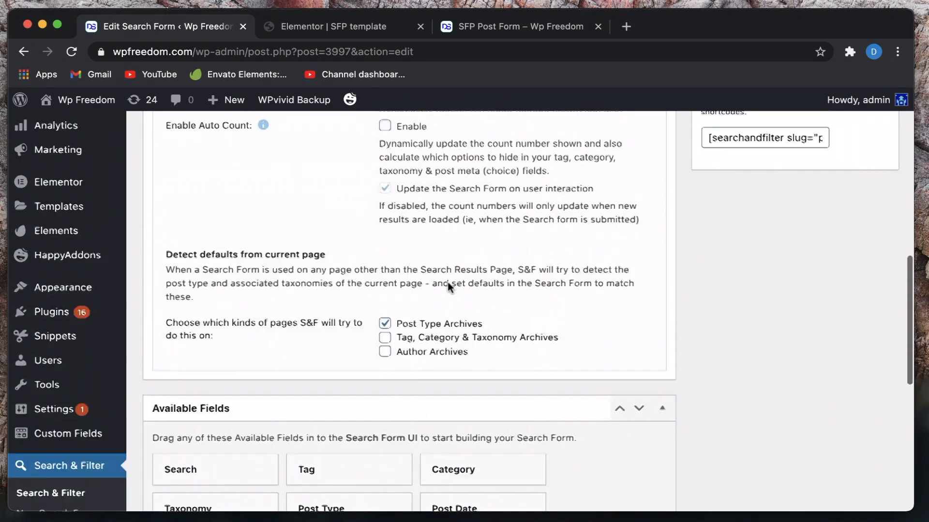
scroll(448, 283, up, 10)
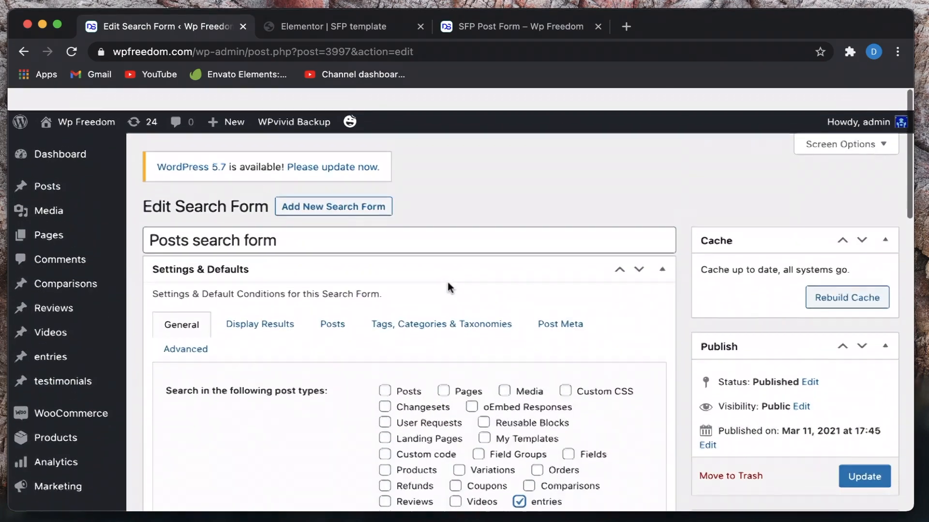
click(263, 312)
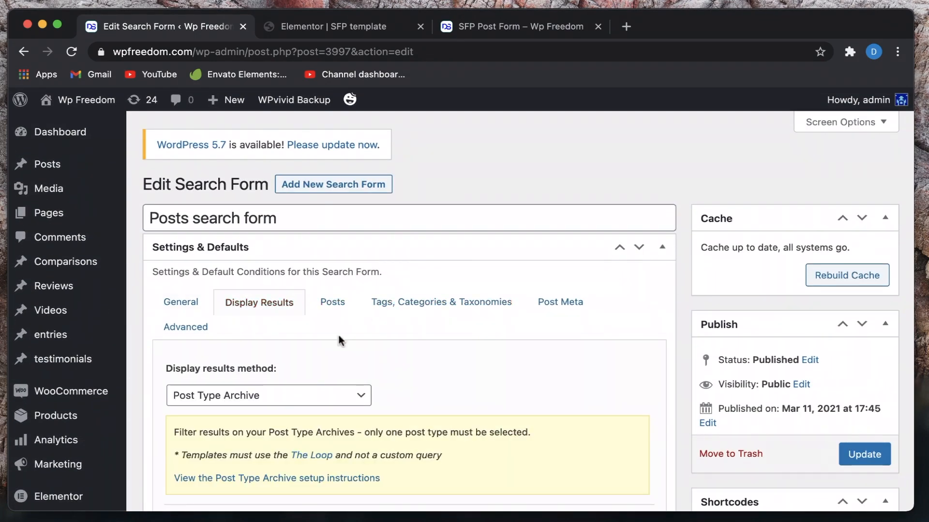
click(340, 307)
scroll(340, 307, down, 3)
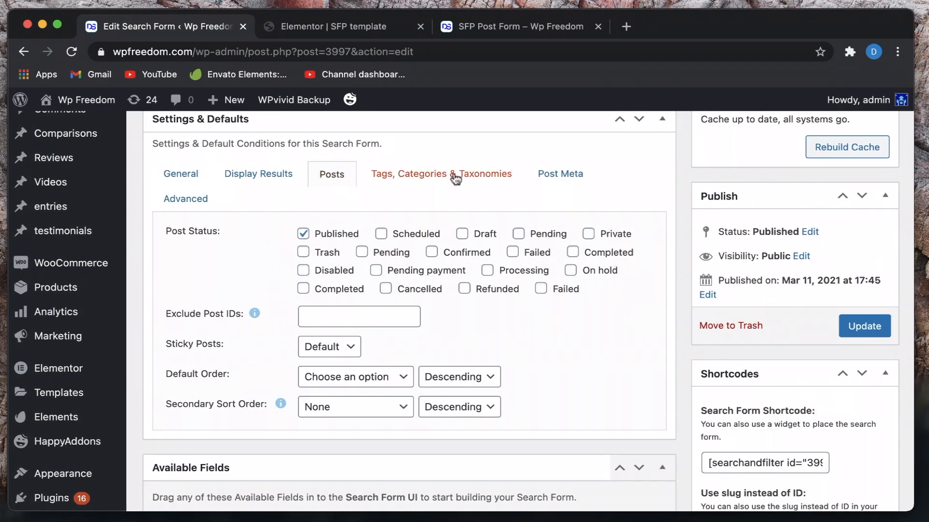
- Examine the Tags, Categories & Taxonomies and Post Meta conditions of the Posts search form
click(408, 180)
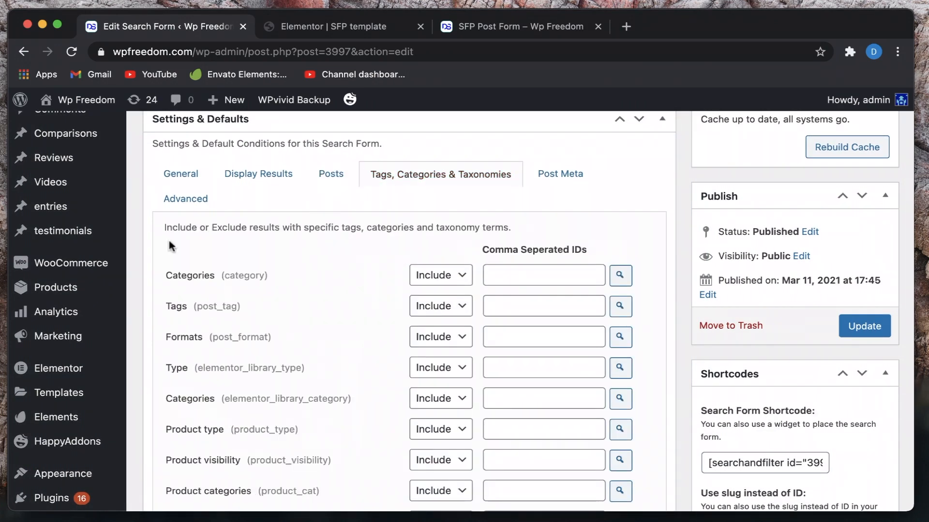
scroll(288, 279, down, 3)
scroll(289, 281, up, 2)
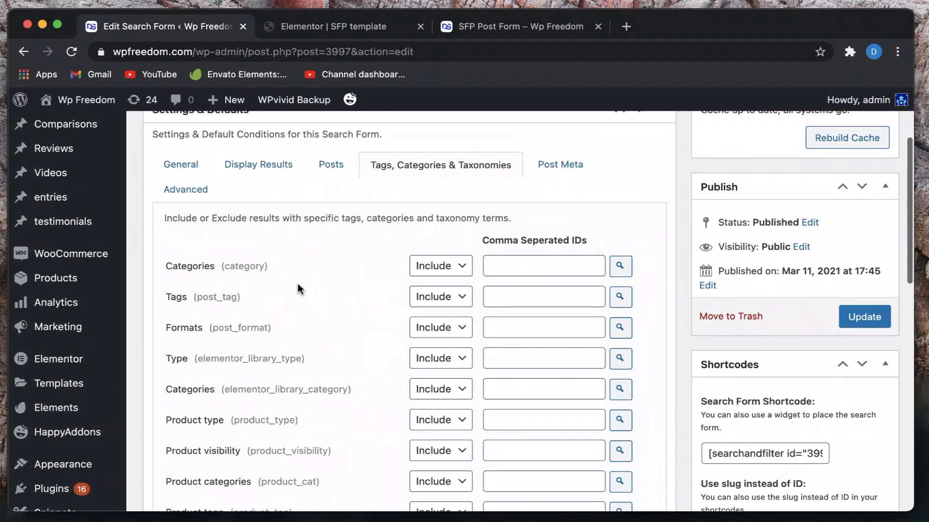
scroll(321, 327, down, 3)
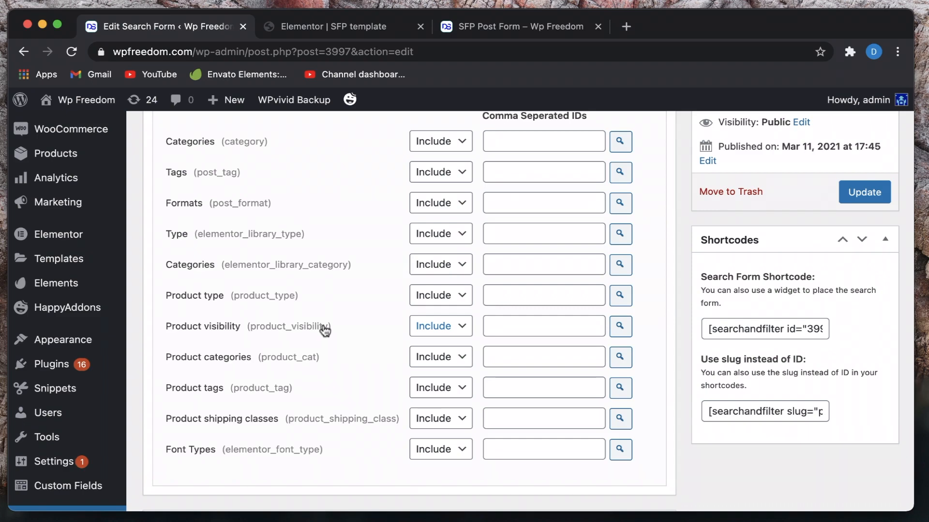
scroll(323, 329, up, 3)
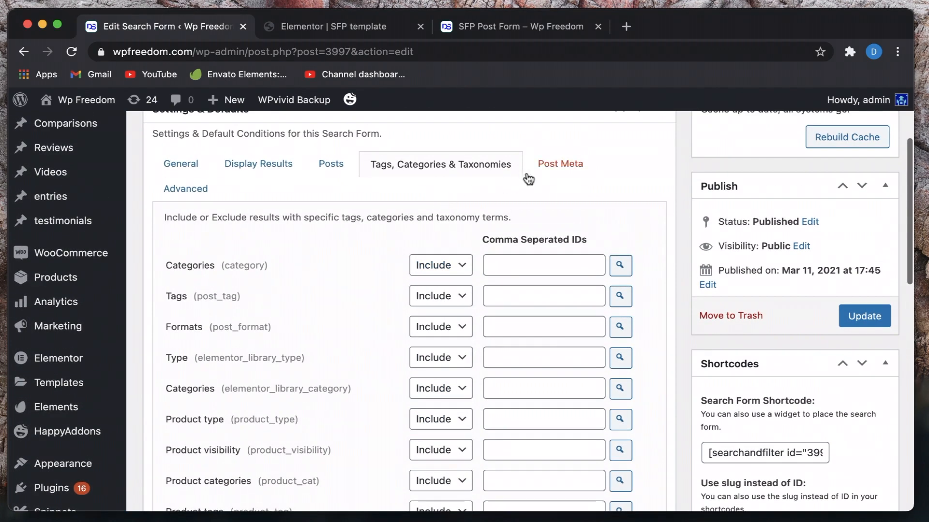
click(558, 164)
scroll(360, 308, down, 2)
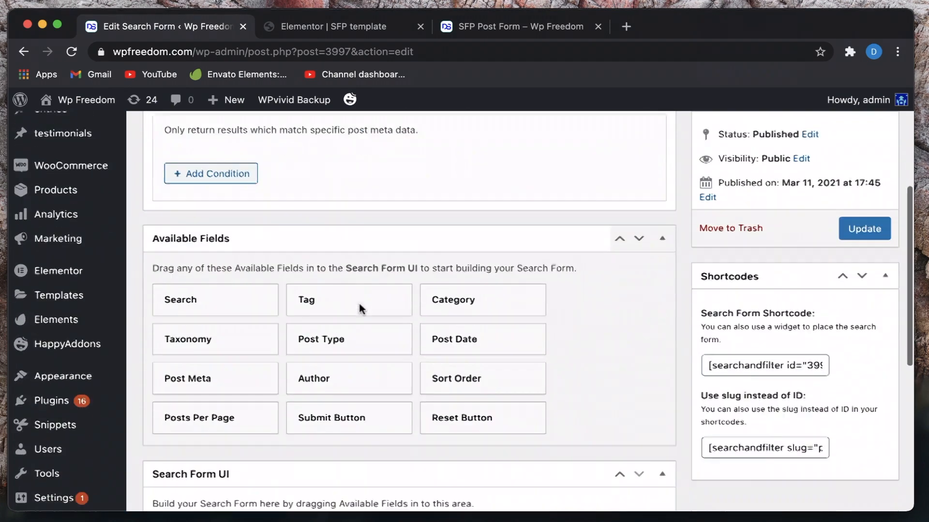
scroll(358, 307, up, 3)
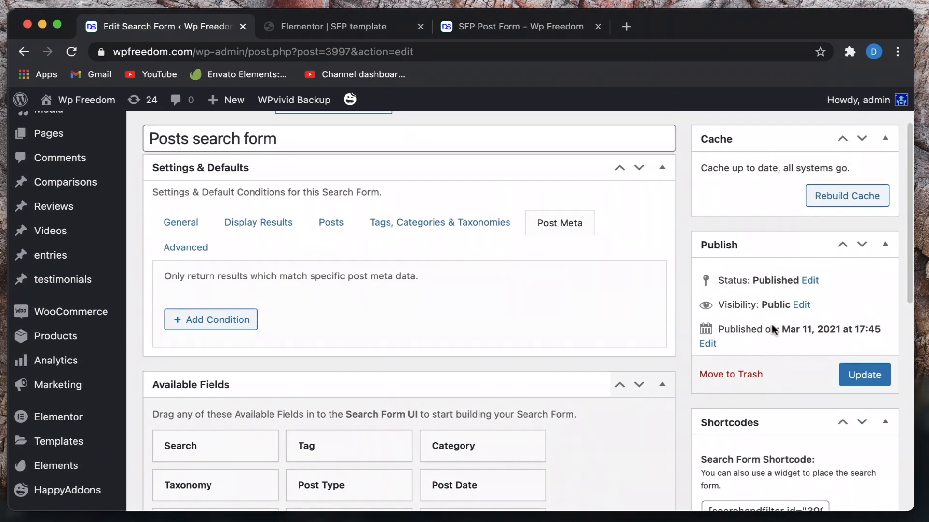
- Update the search form with entries selected, and try saving it with Posts added as a second post type
click(860, 375)
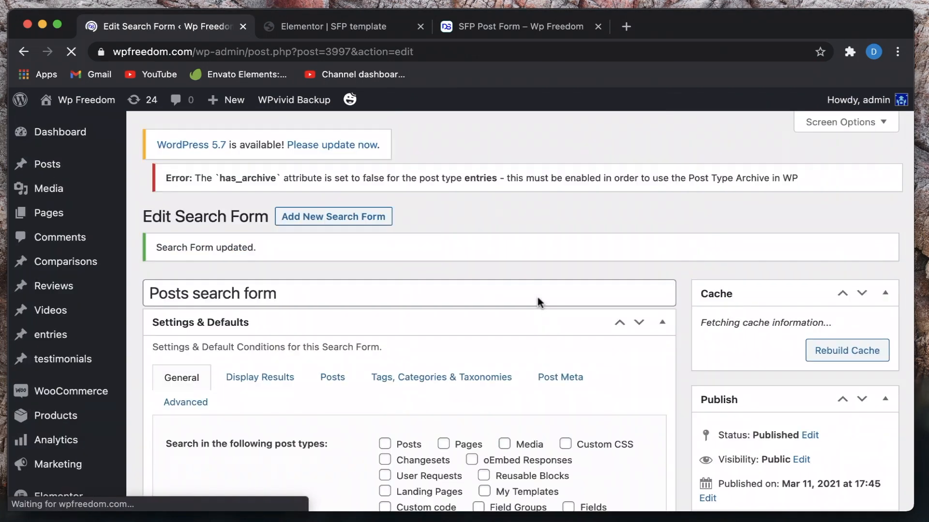
scroll(489, 312, down, 3)
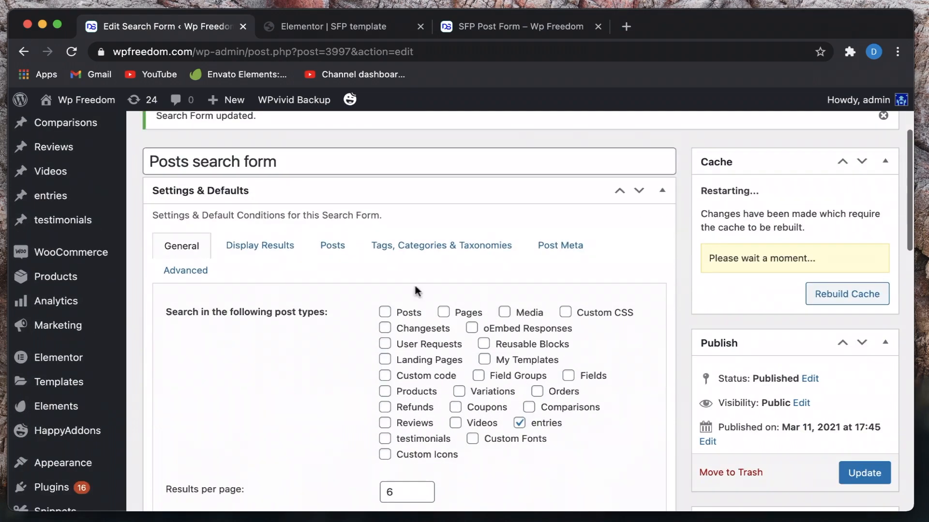
click(406, 317)
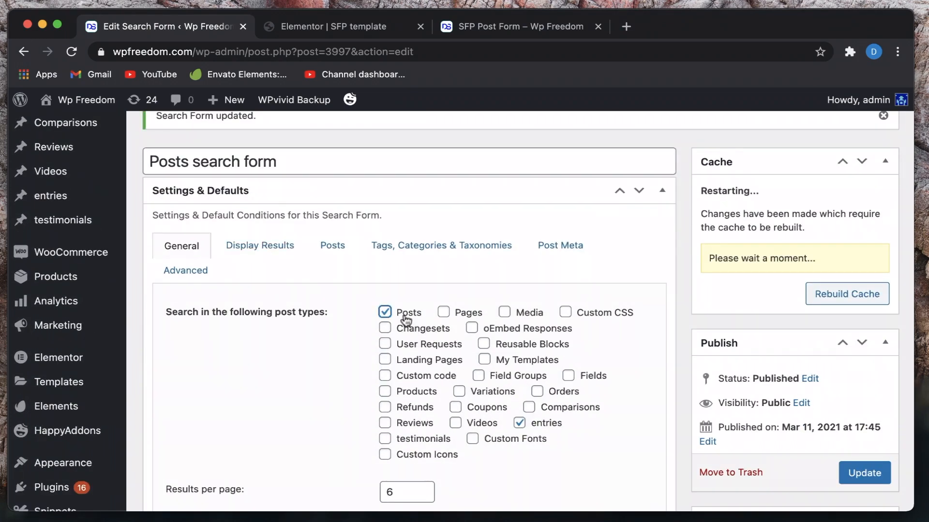
click(865, 473)
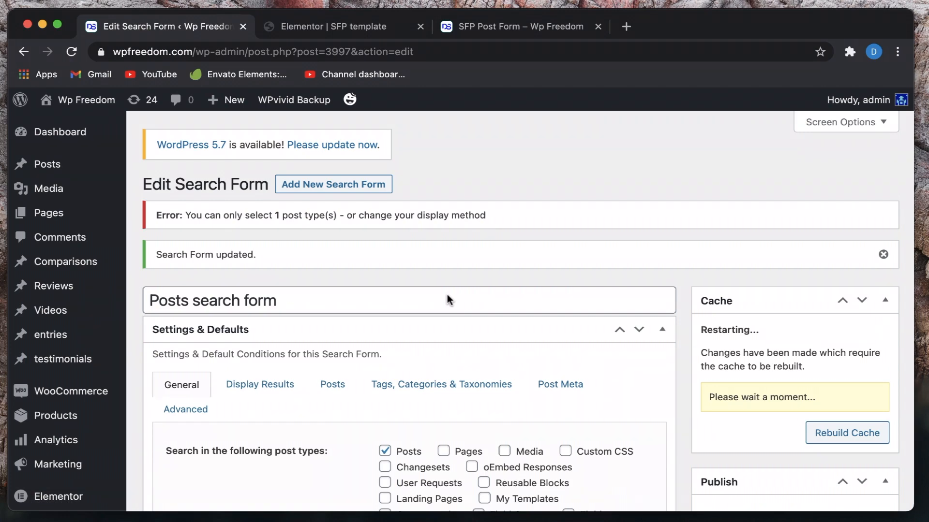
- Deselect entries so that only Posts is searched, update the search form, and dismiss the notice
scroll(447, 300, down, 5)
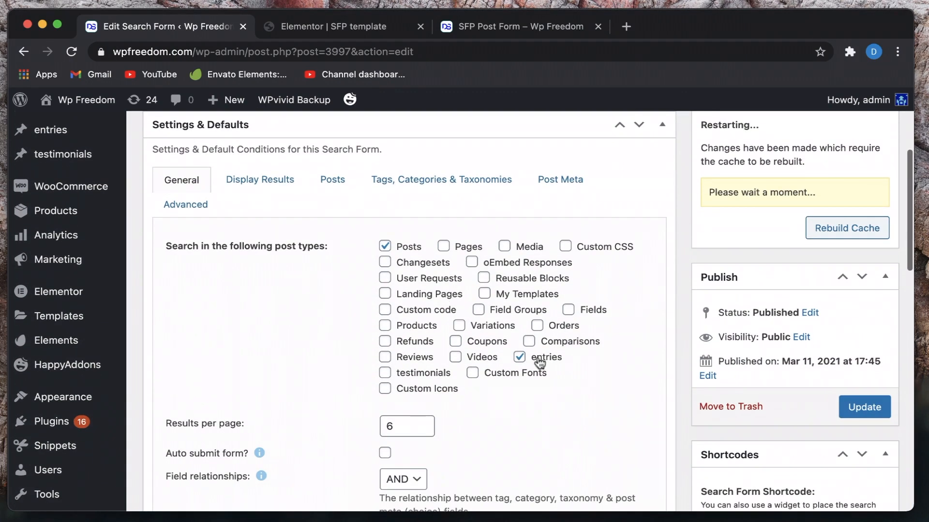
click(539, 362)
click(863, 407)
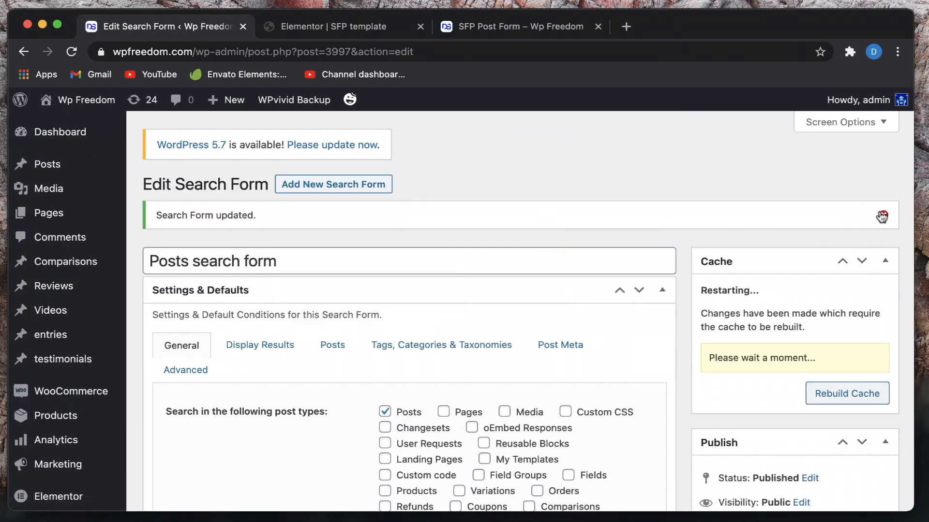
click(888, 217)
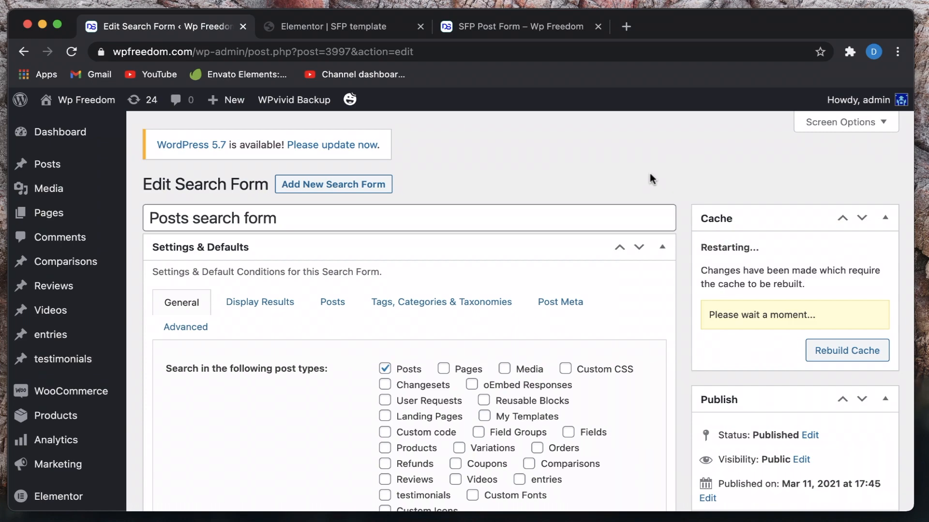
- Review the available display results methods and the template, Ajax and pagination options of the Post Type Archive method
click(246, 304)
scroll(248, 305, down, 4)
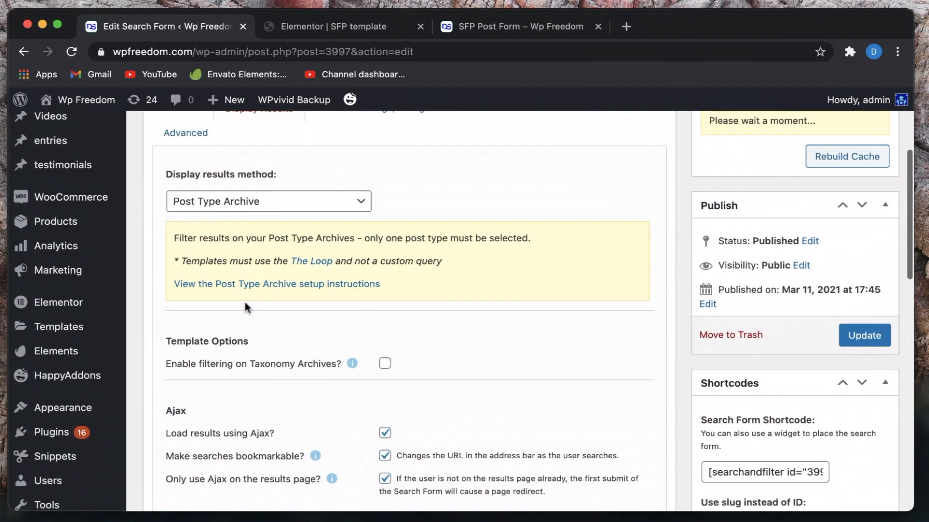
click(269, 213)
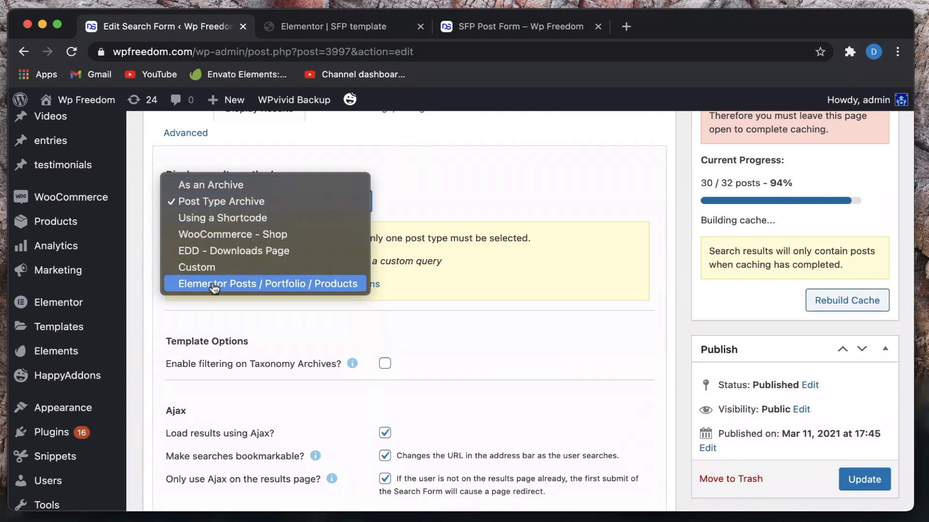
click(536, 180)
scroll(315, 413, down, 3)
scroll(313, 413, down, 1)
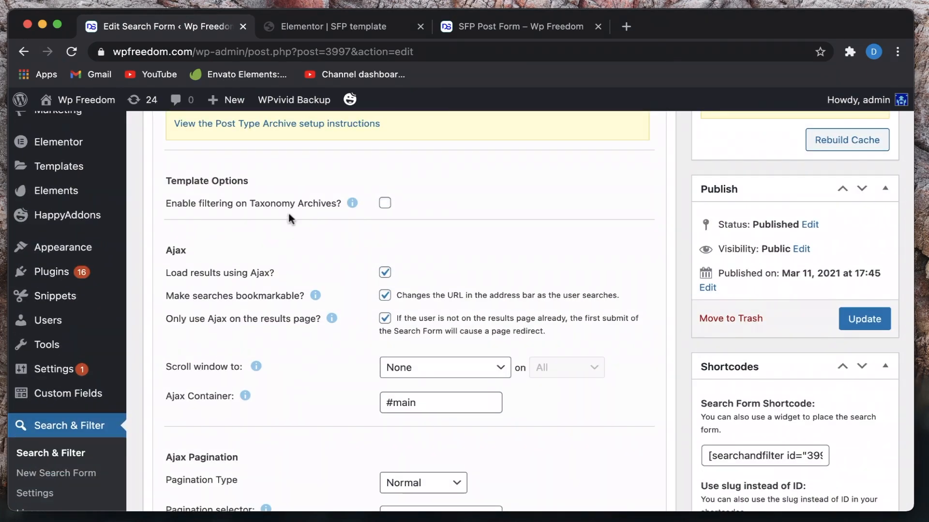
scroll(290, 464, down, 4)
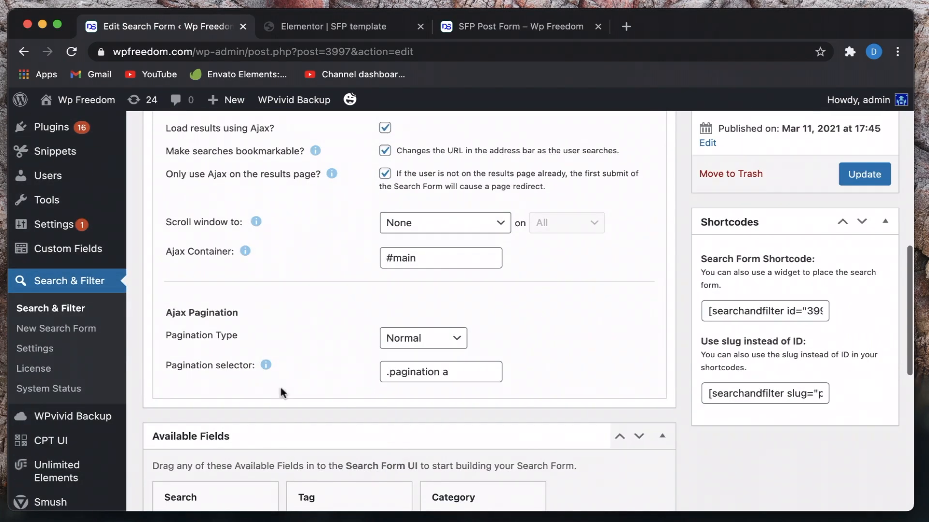
scroll(336, 287, down, 1)
scroll(337, 287, down, 3)
scroll(334, 286, up, 15)
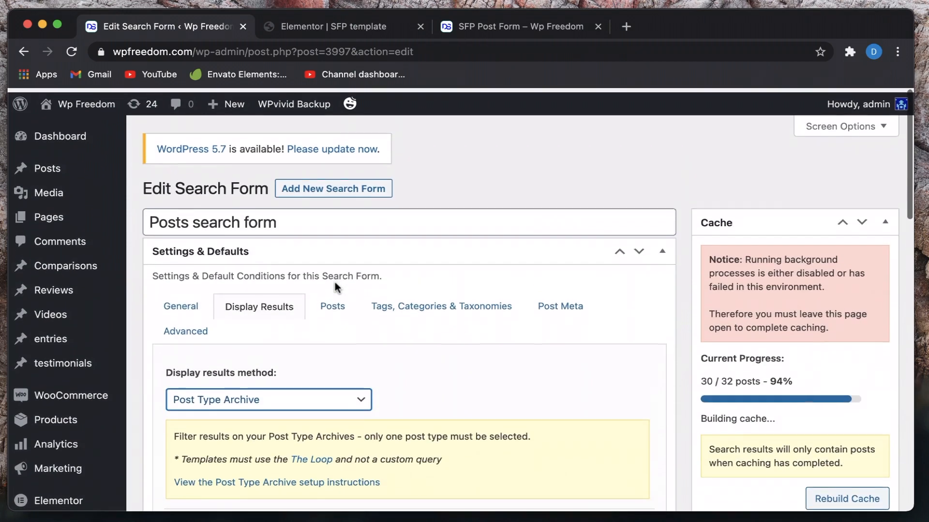
click(268, 394)
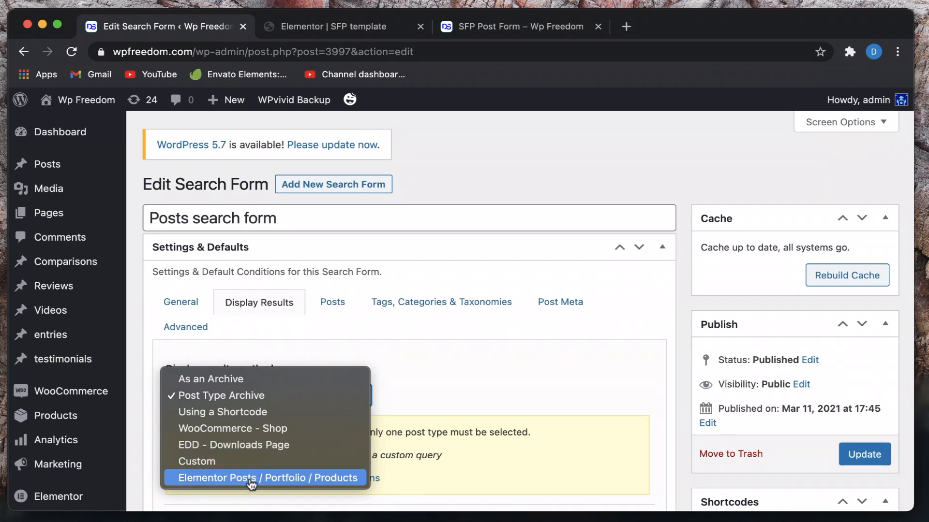
click(554, 178)
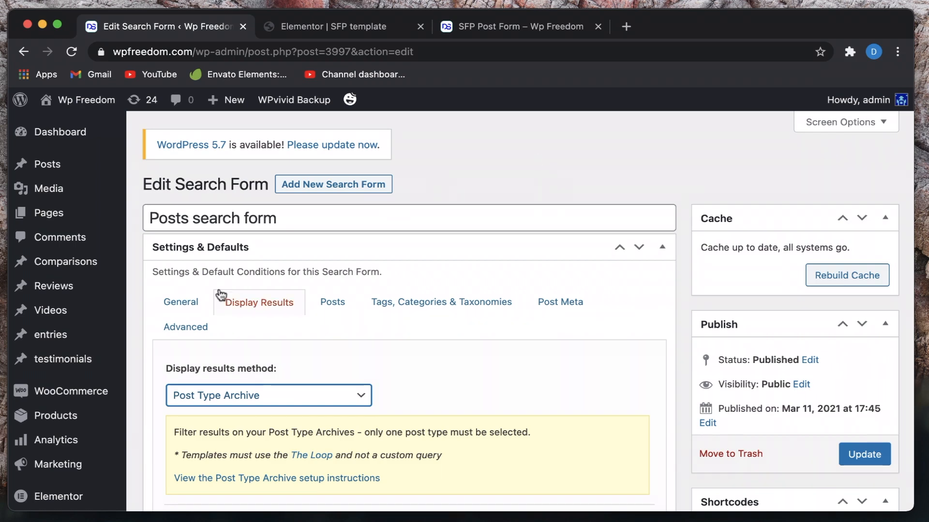
- Review the General settings, the default detection options and the shortcodes of the Posts search form
click(199, 306)
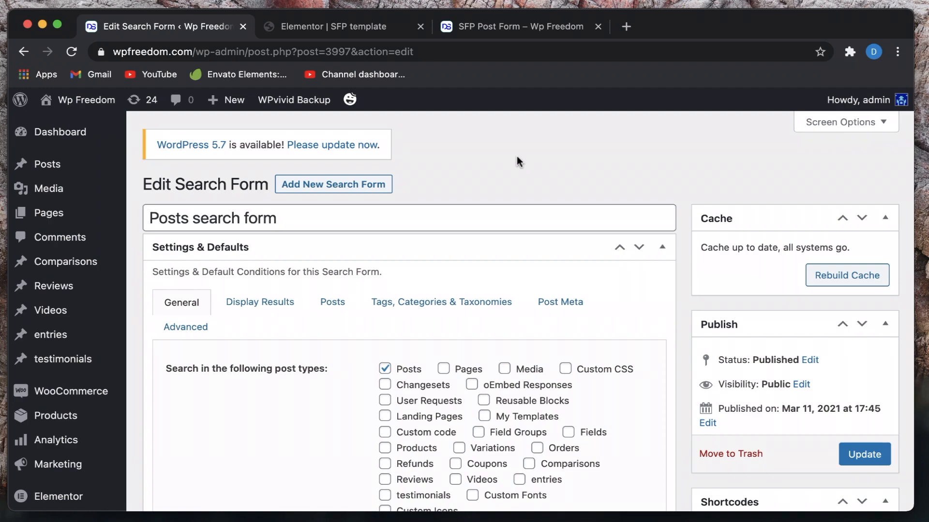
scroll(517, 161, down, 10)
scroll(518, 162, down, 3)
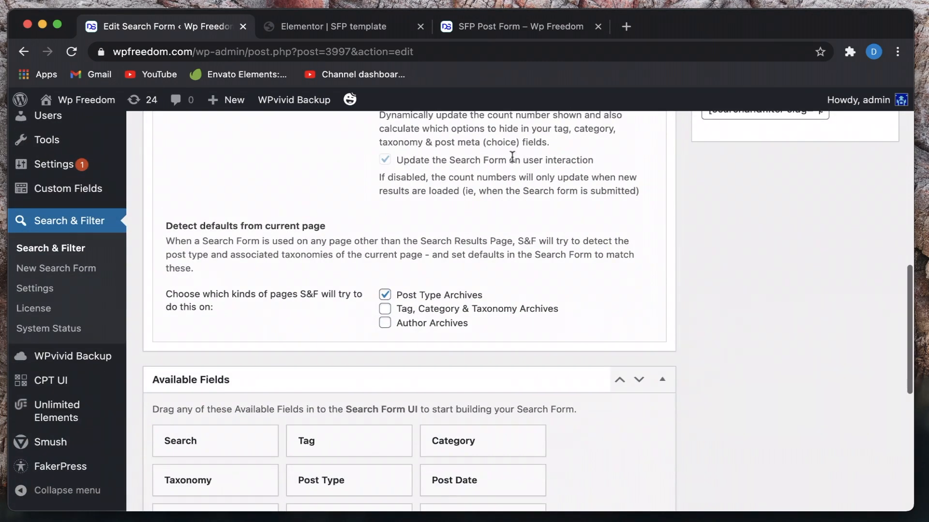
scroll(182, 284, up, 9)
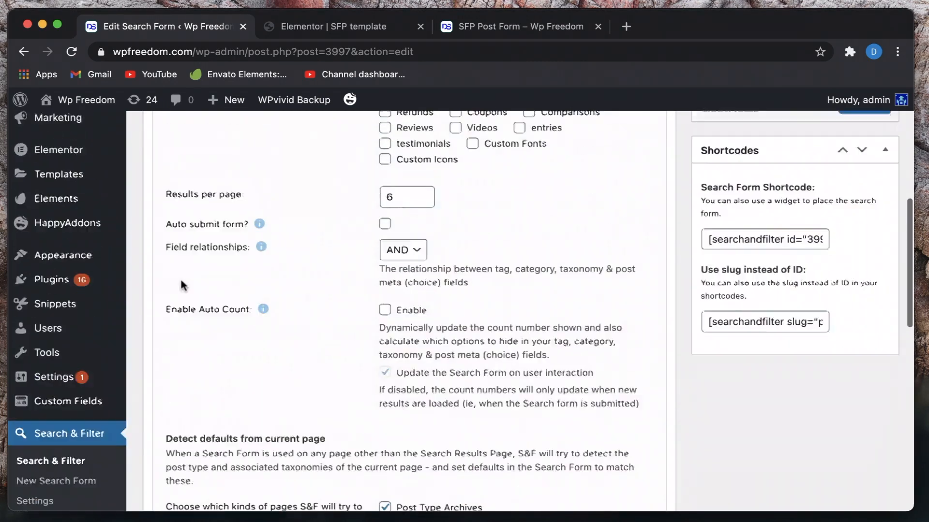
scroll(181, 285, down, 9)
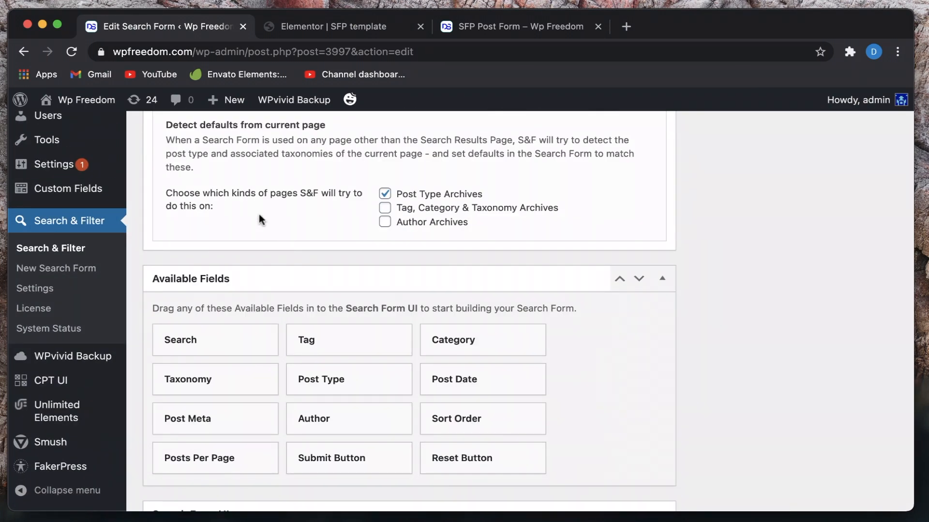
scroll(260, 218, up, 15)
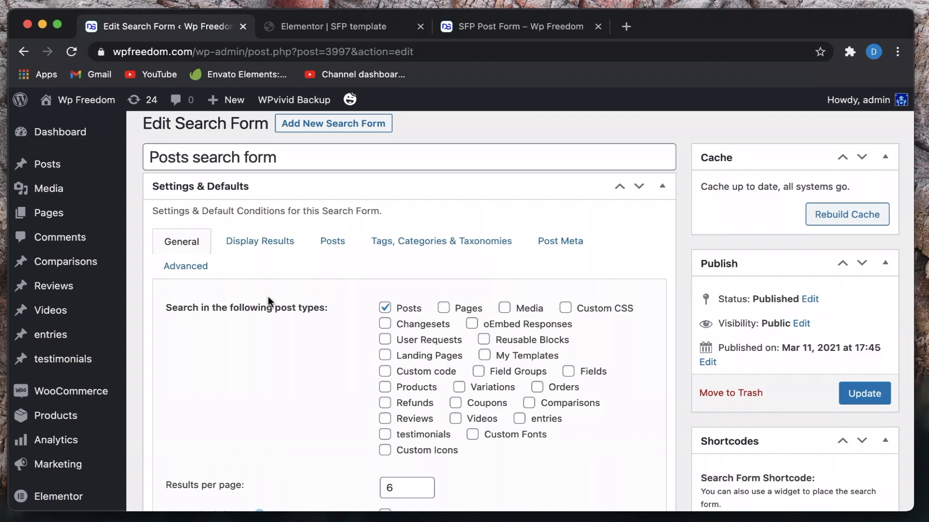
scroll(268, 297, down, 5)
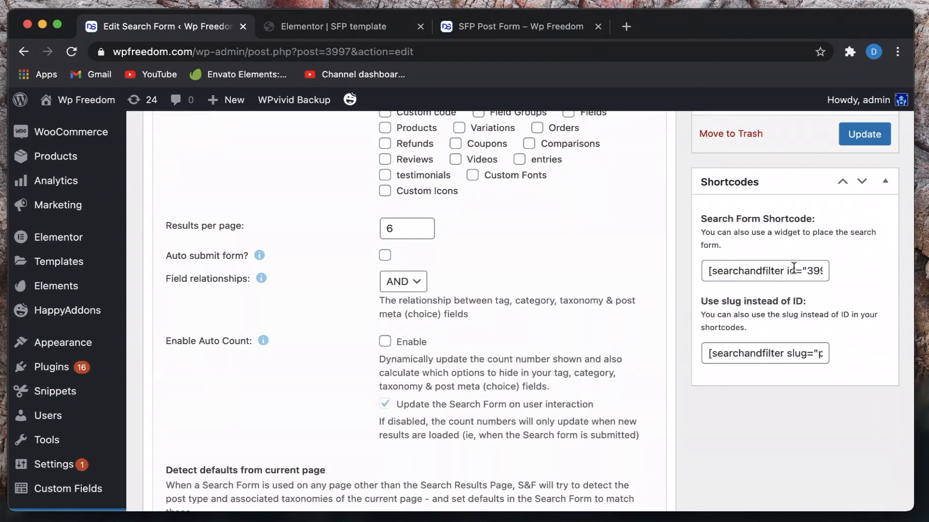
- Switch to the SFP template in the Elementor editor and search its widget library for "sear"
scroll(317, 266, up, 5)
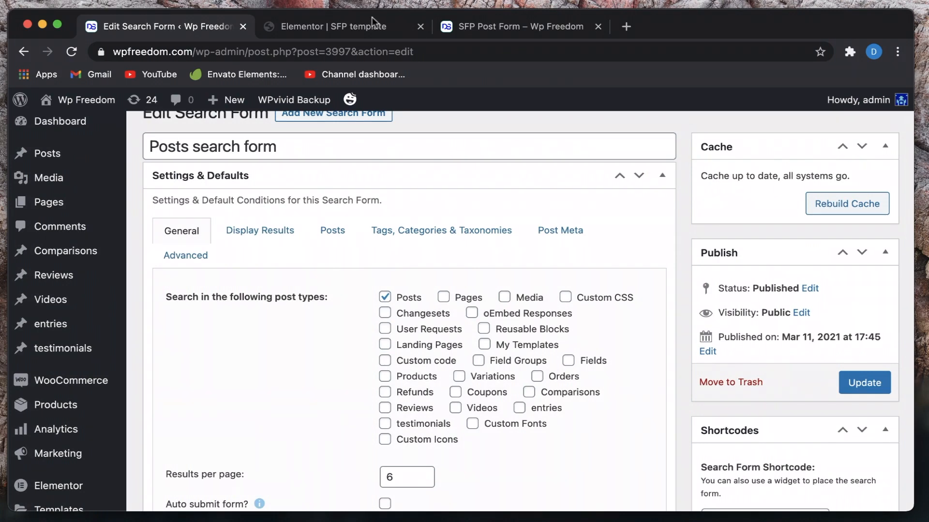
click(363, 28)
click(21, 101)
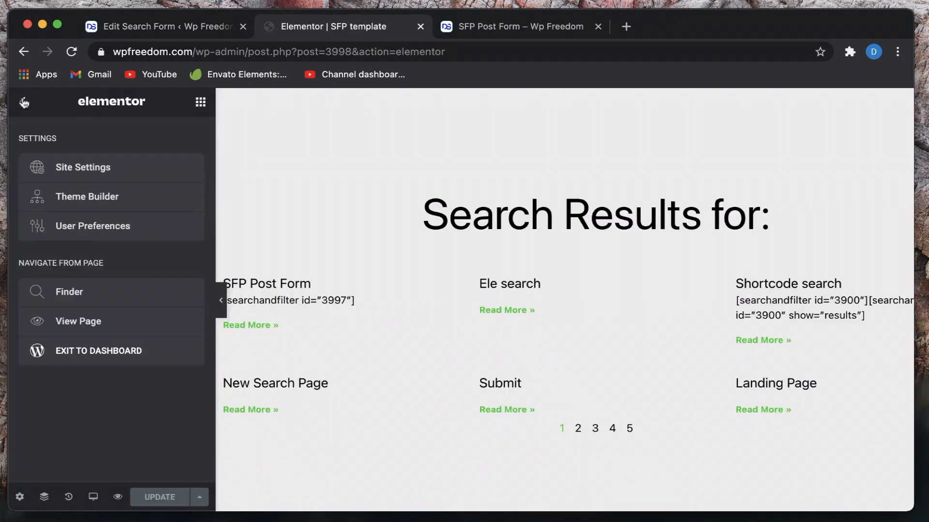
click(200, 102)
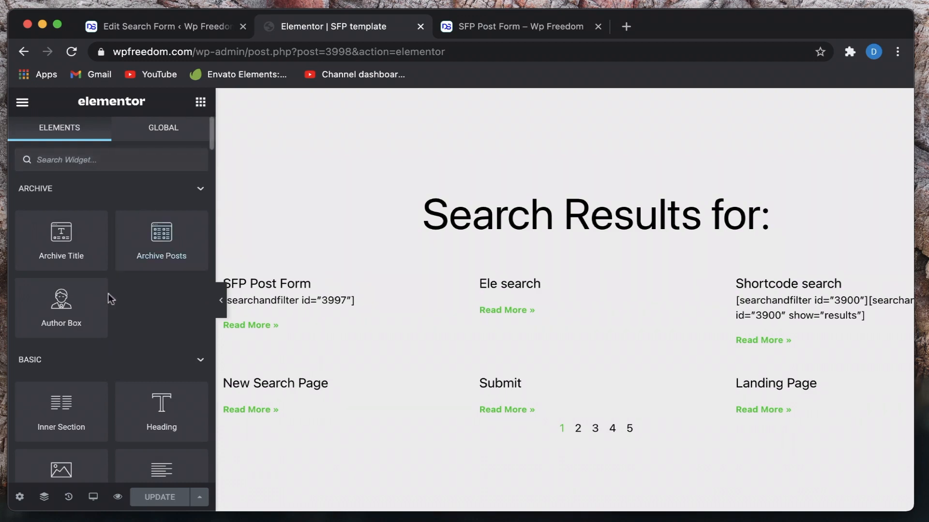
scroll(108, 294, down, 10)
scroll(108, 294, up, 10)
click(91, 166)
text(sear)
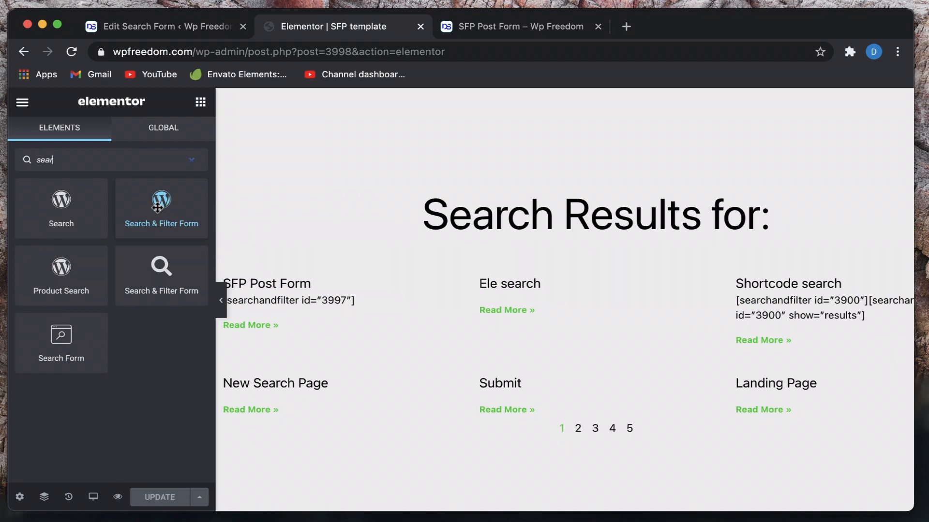
- Add a Search & Filter Form widget above the "Search Results for:" heading and assign it the Posts search form
drag(157, 208, 235, 190)
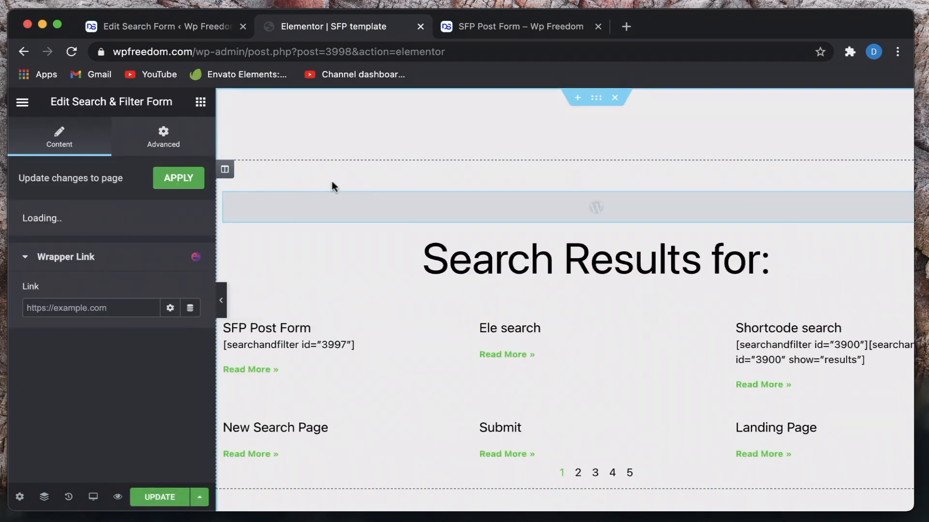
click(163, 288)
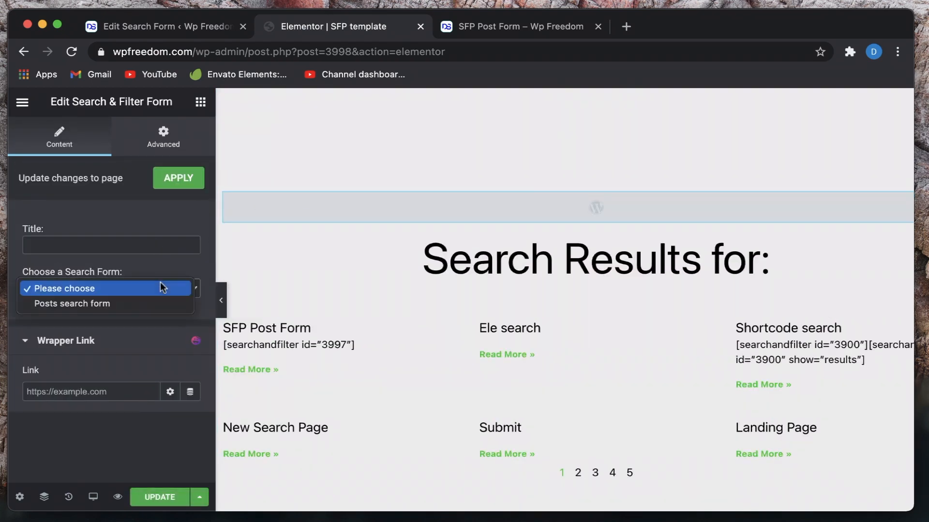
click(133, 303)
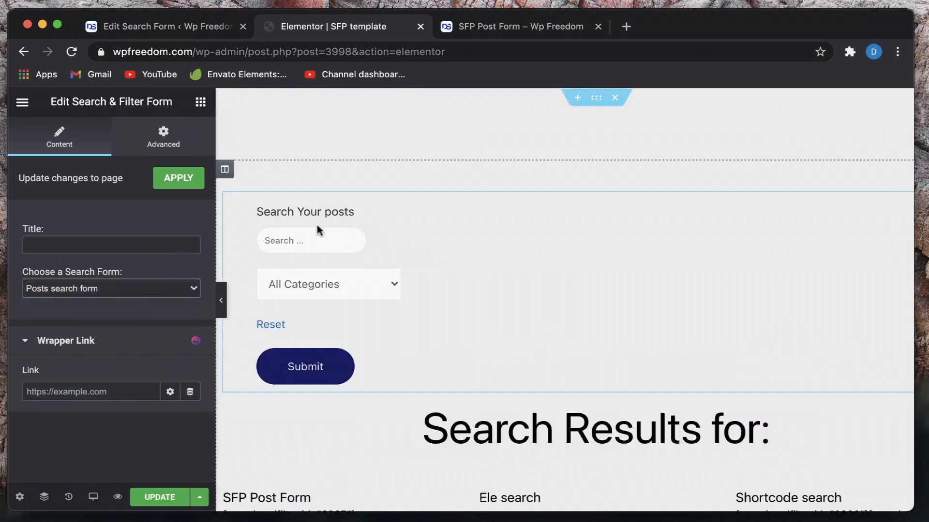
- Delete the Search & Filter Form widget above the results heading and update the template
right_click(478, 207)
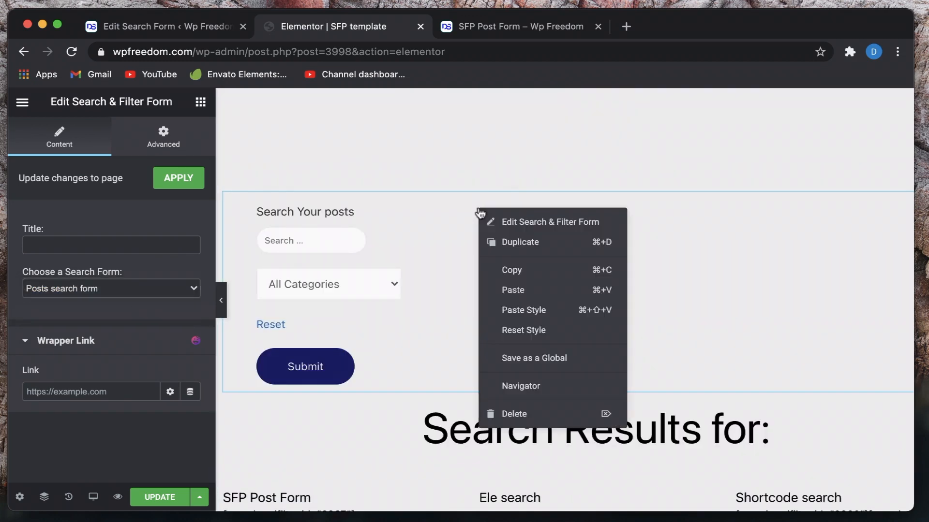
click(511, 415)
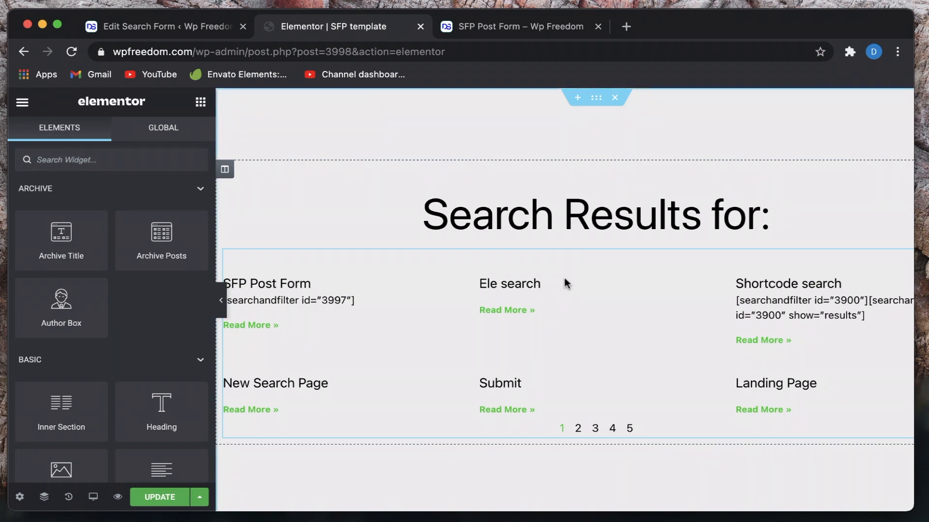
click(161, 498)
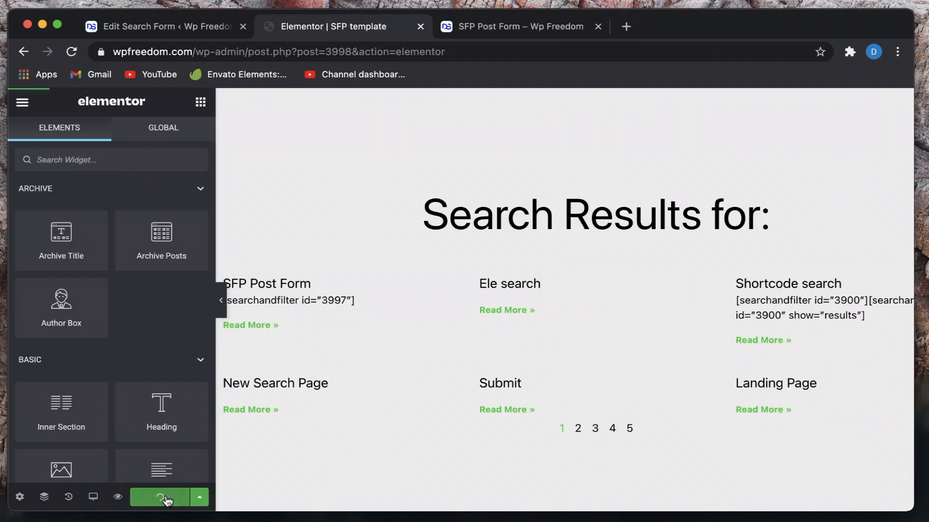